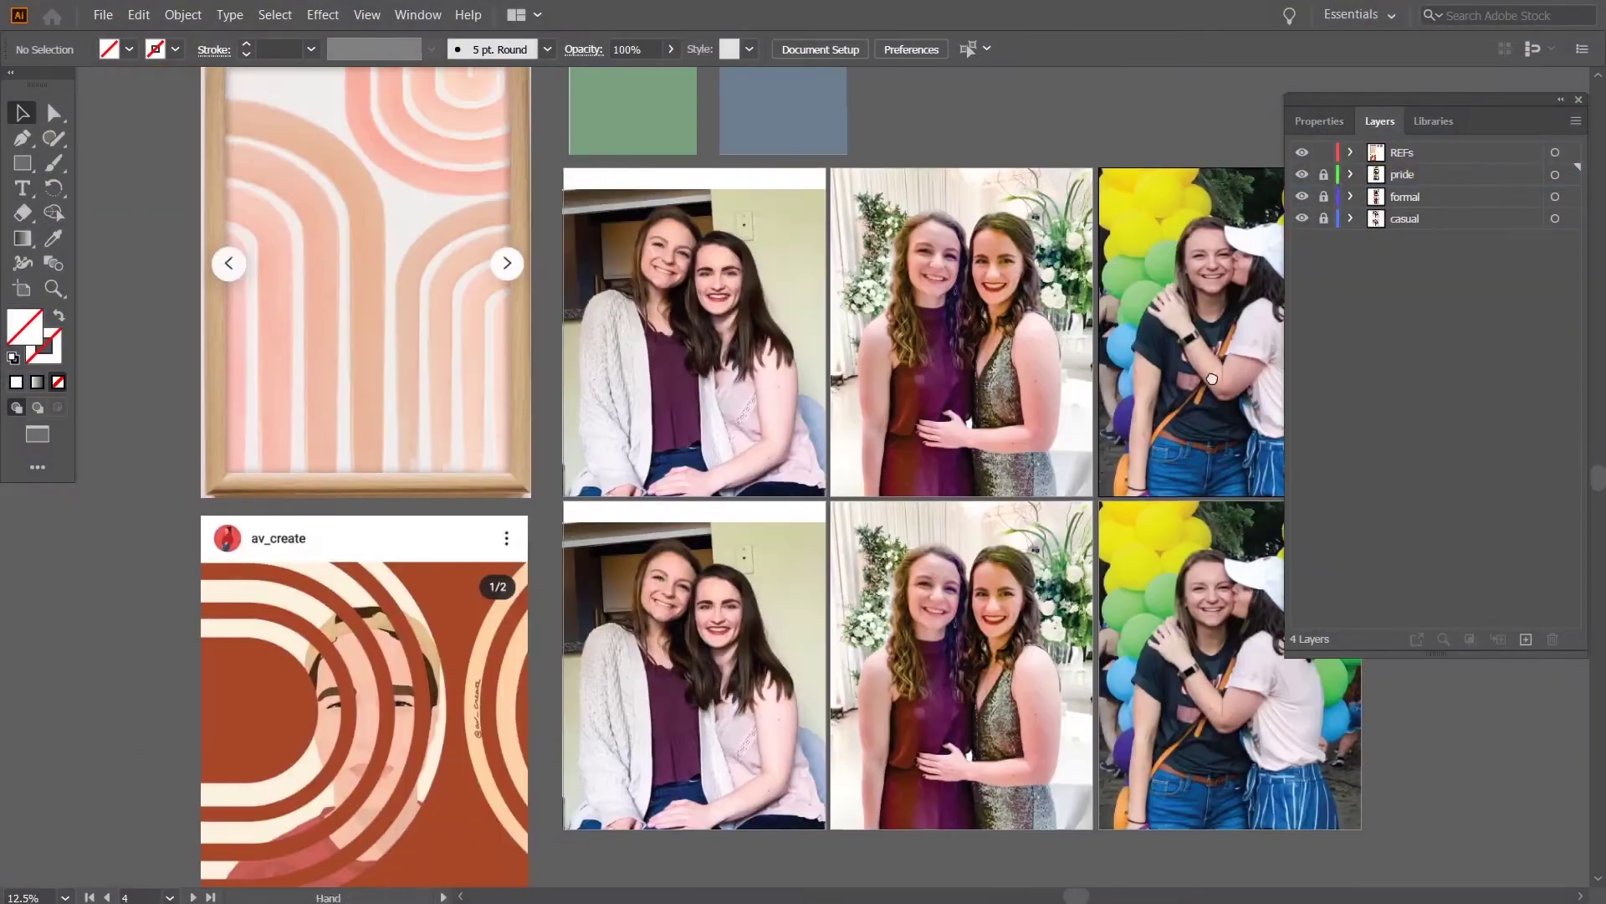
Unlock the casual layer and make it the active layer.
{"action": "left_click", "coordinate": [1324, 218]}
{"action": "left_click", "coordinate": [1372, 220]}
{"action": "left_click_drag", "start_coordinate": [96, 702], "coordinate": [159, 690]}
{"action": "left_click_drag", "start_coordinate": [334, 452], "coordinate": [412, 628]}
{"action": "key", "text": "a"}
{"action": "left_click_drag", "start_coordinate": [679, 414], "coordinate": [608, 376]}
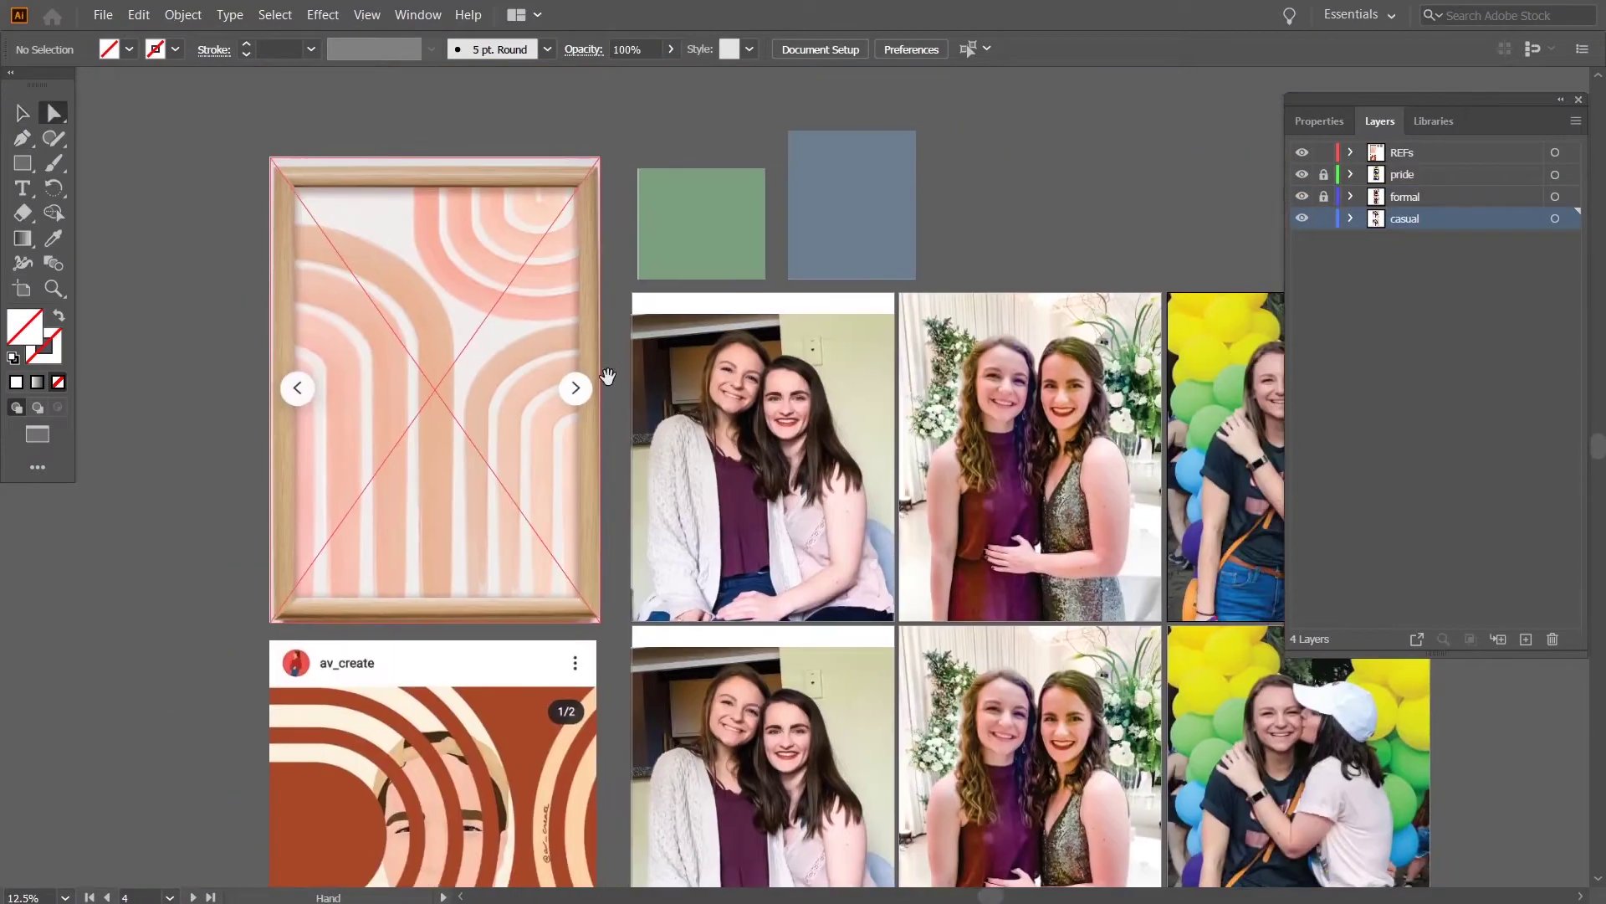
Add a new artboard directly beside the upper pride photo, matching that photo's size.
{"action": "key", "text": "ctrl+minus"}
{"action": "left_click", "coordinate": [23, 289]}
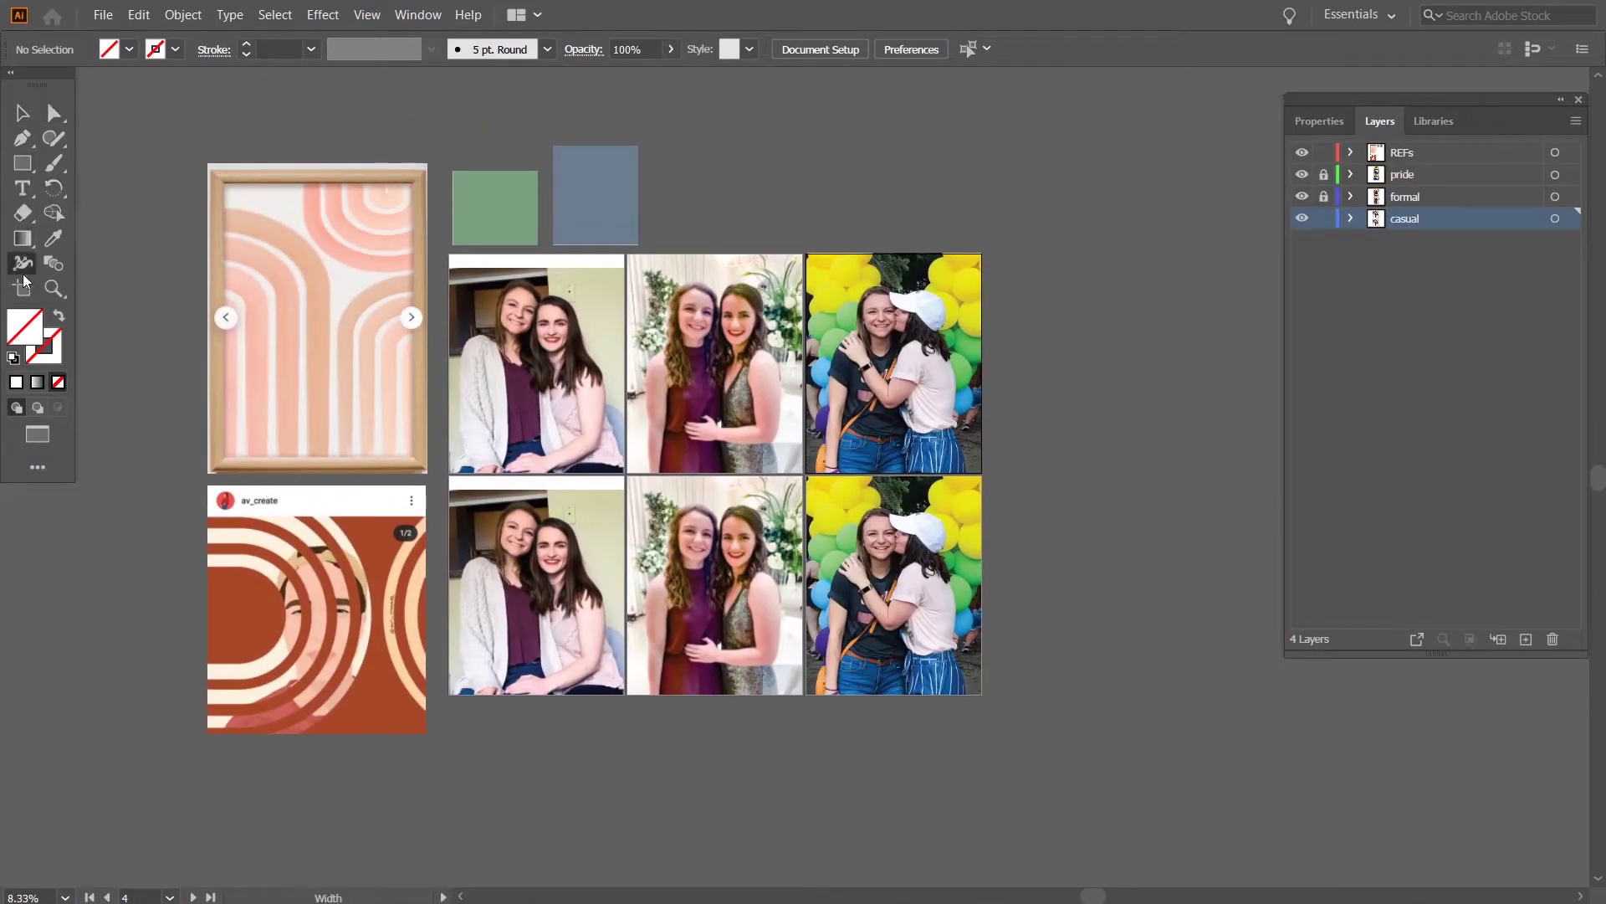
{"action": "left_click_drag", "start_coordinate": [1002, 254], "coordinate": [1176, 473]}
{"action": "key", "text": "Escape"}
Move the framed arches image onto the new artboard and place the terracotta portrait reference below it.
{"action": "left_click", "coordinate": [318, 407]}
{"action": "left_click_drag", "start_coordinate": [318, 407], "coordinate": [842, 460]}
{"action": "left_click_drag", "start_coordinate": [837, 719], "coordinate": [852, 588]}
{"action": "left_click_drag", "start_coordinate": [936, 709], "coordinate": [832, 590]}
{"action": "left_click_drag", "start_coordinate": [774, 527], "coordinate": [553, 569]}
{"action": "scroll", "coordinate": [682, 470], "scroll_direction": "up", "scroll_amount": 2}
{"action": "left_click_drag", "start_coordinate": [681, 474], "coordinate": [778, 505]}
{"action": "left_click_drag", "start_coordinate": [979, 198], "coordinate": [580, 197]}
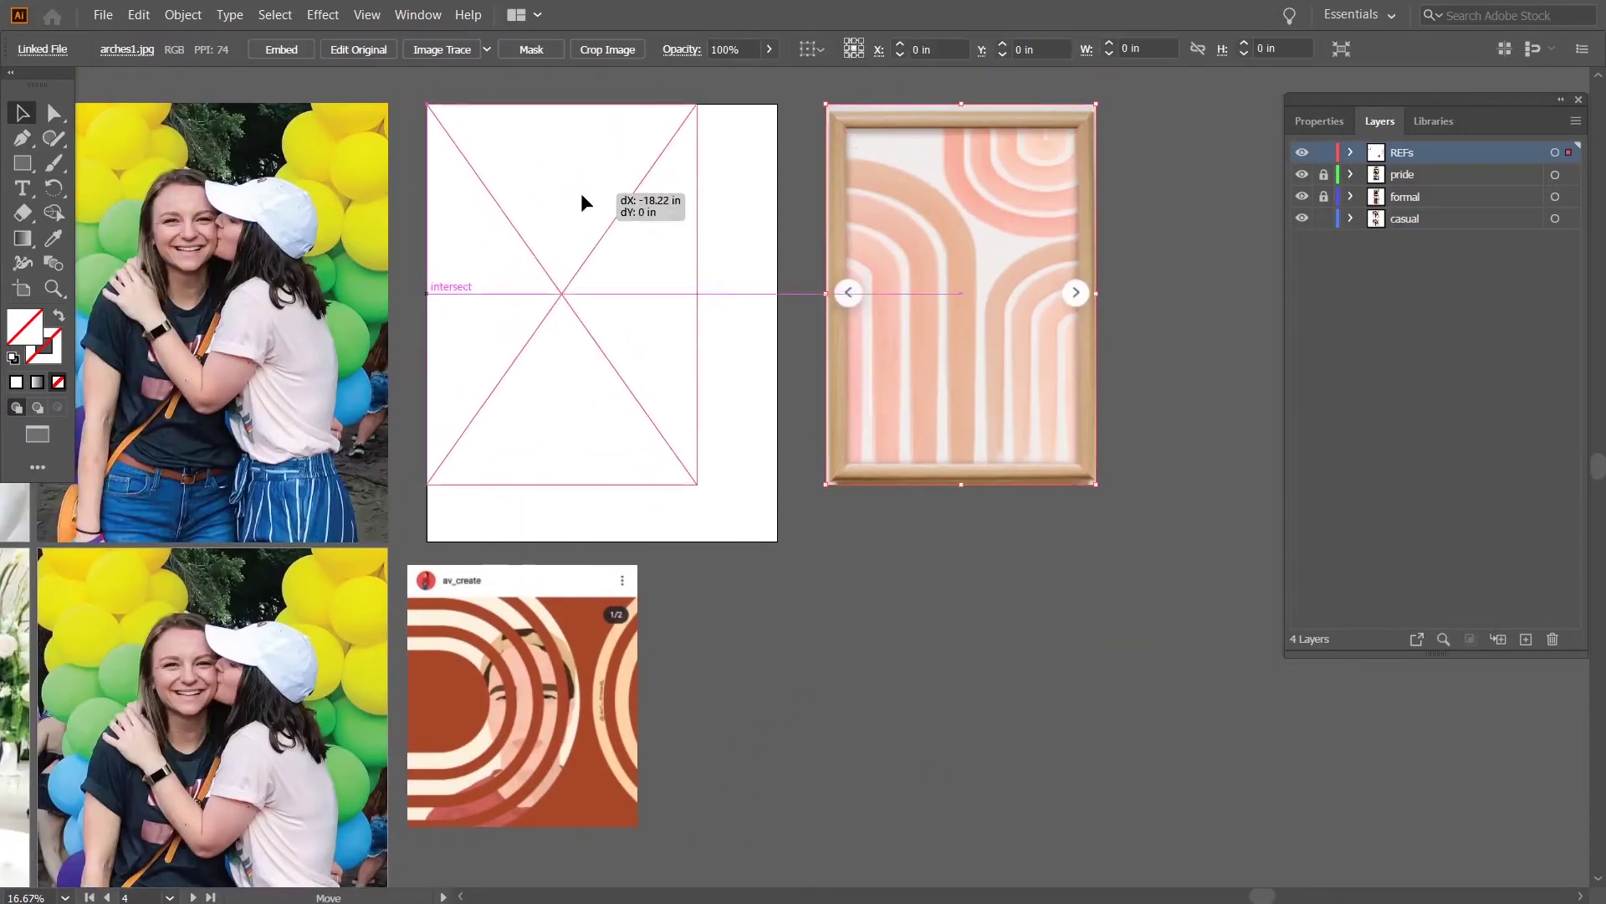
Move the two colour swatches out of the REFs layer into a separate layer named Colors.
{"action": "left_click", "coordinate": [1351, 152]}
{"action": "left_click", "coordinate": [1447, 241]}
{"action": "left_click", "coordinate": [1464, 262], "text": "shift"}
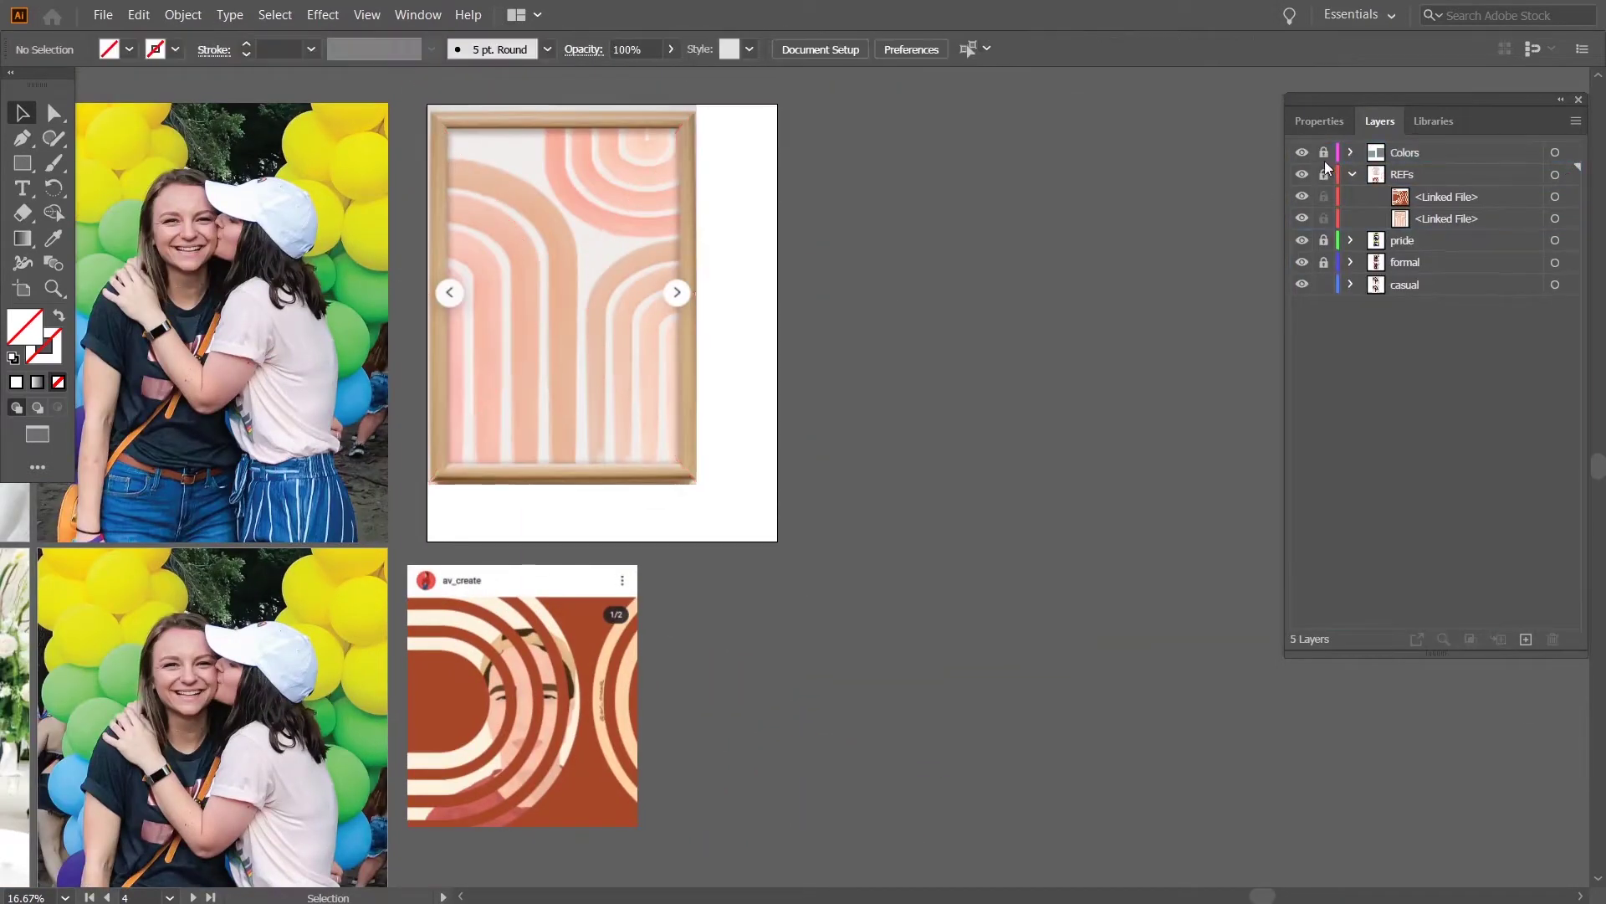
Enlarge the framed arches image proportionally to the width of the new artboard.
{"action": "left_click_drag", "start_coordinate": [696, 484], "coordinate": [778, 597]}
{"action": "left_click_drag", "start_coordinate": [896, 486], "coordinate": [1037, 598]}
{"action": "left_click_drag", "start_coordinate": [796, 261], "coordinate": [811, 266]}
Crop the arches image to the artwork inside its wooden frame, about 13.85 by 19.97 in.
{"action": "right_click", "coordinate": [811, 266]}
{"action": "left_click", "coordinate": [873, 347]}
{"action": "scroll", "coordinate": [783, 247], "scroll_direction": "up", "scroll_amount": 2}
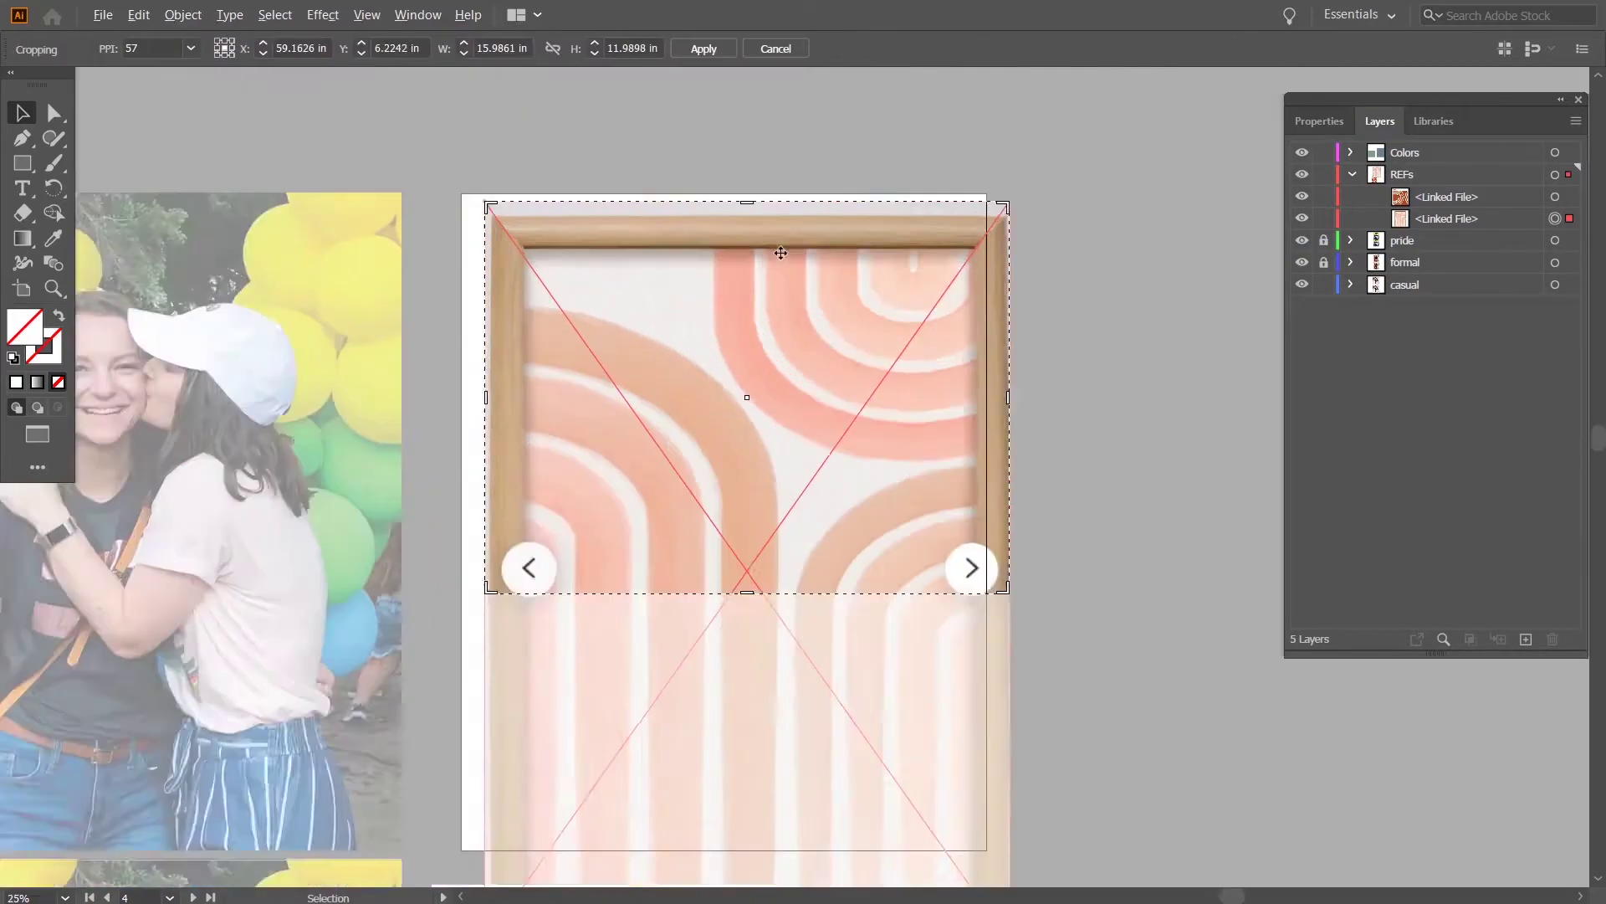
{"action": "left_click_drag", "start_coordinate": [740, 185], "coordinate": [740, 242]}
{"action": "left_click_drag", "start_coordinate": [388, 507], "coordinate": [440, 516]}
{"action": "left_click_drag", "start_coordinate": [1085, 516], "coordinate": [1040, 519]}
{"action": "left_click_drag", "start_coordinate": [821, 459], "coordinate": [821, 438]}
{"action": "left_click_drag", "start_coordinate": [875, 743], "coordinate": [875, 638]}
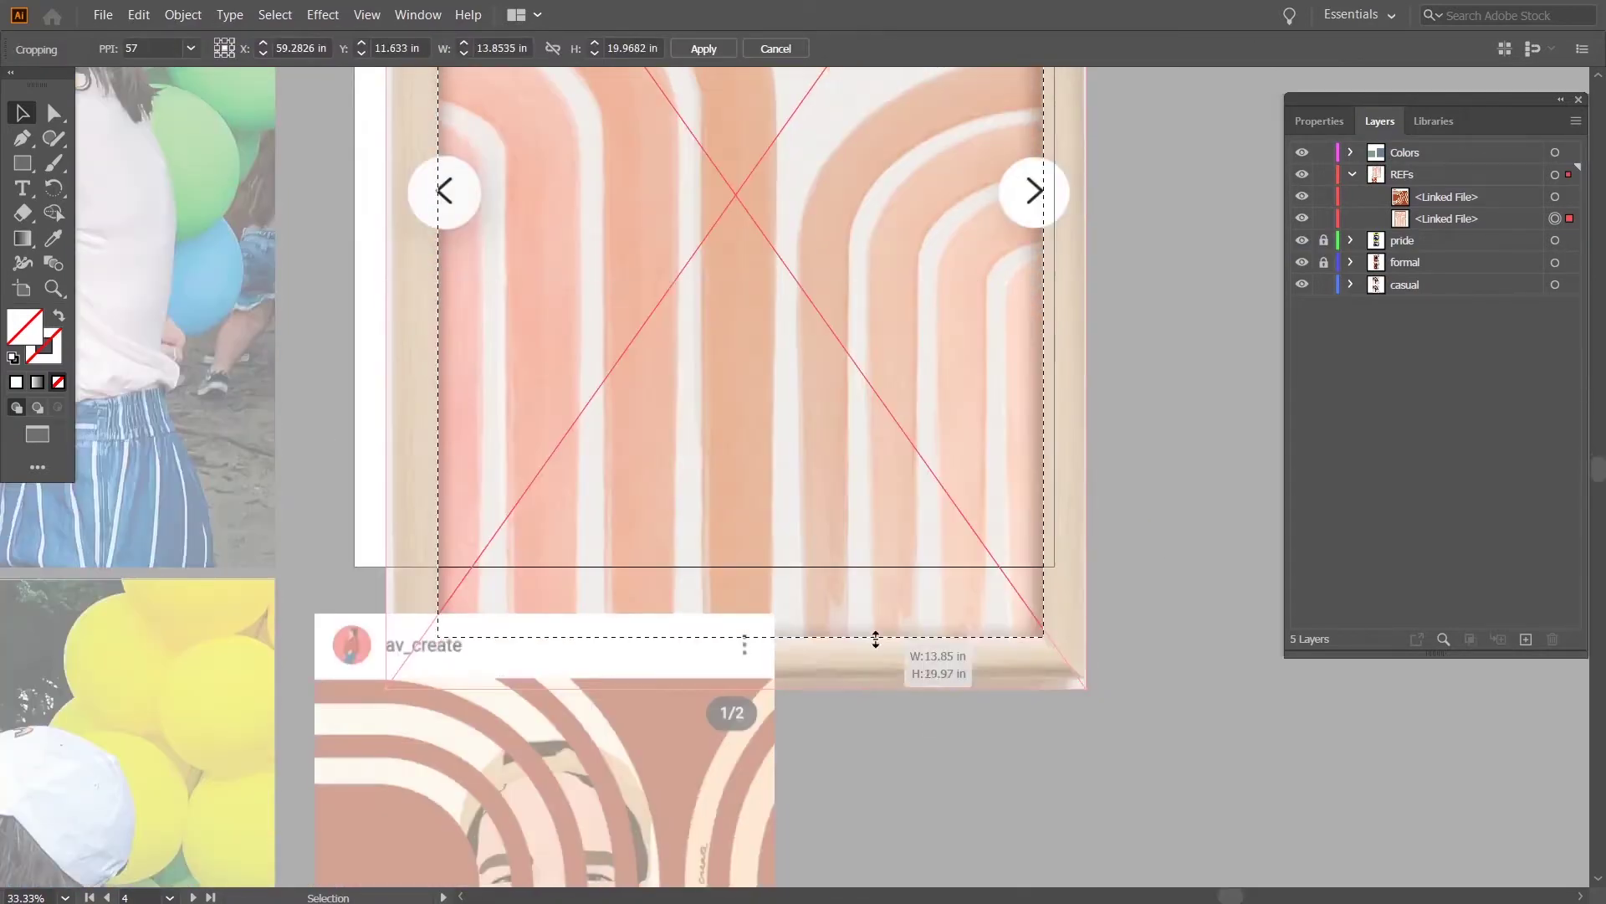
Fit the cropped arches image to the artboard's width and offset it up and to the right of the artboard.
{"action": "left_click_drag", "start_coordinate": [636, 269], "coordinate": [634, 266]}
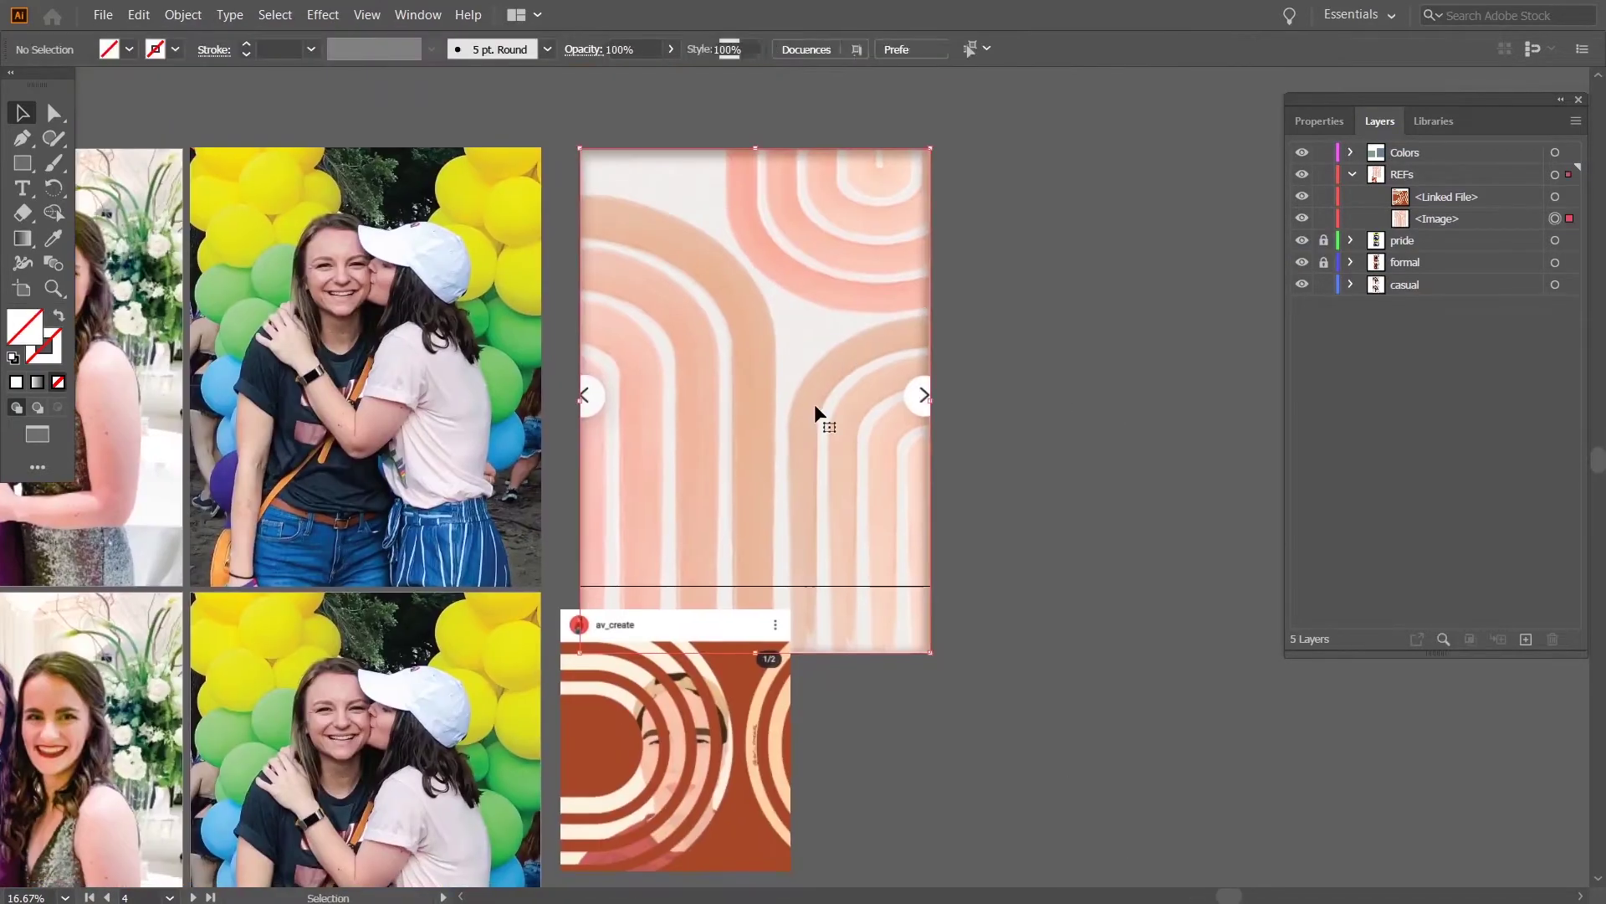
{"action": "left_click_drag", "start_coordinate": [817, 416], "coordinate": [860, 389]}
{"action": "left_click", "coordinate": [621, 355]}
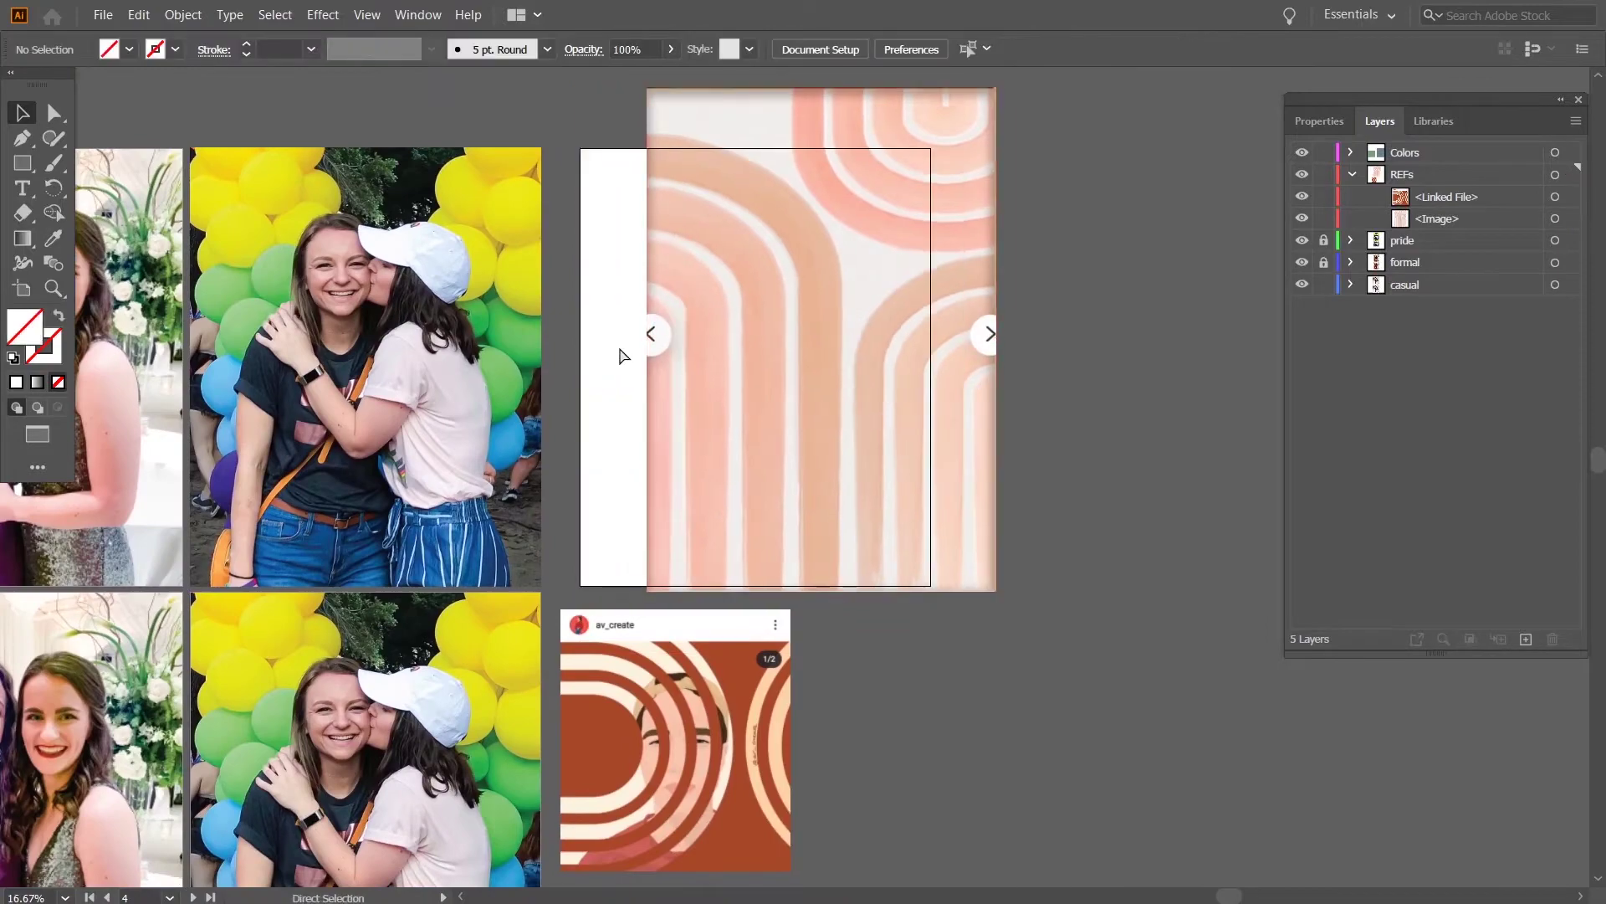
Draw a straight-sided U outline with the Pen tool over the innermost upper arch, with no fill and a 4 pt black stroke.
{"action": "scroll", "coordinate": [652, 316], "scroll_direction": "up", "scroll_amount": 1}
{"action": "left_click_drag", "start_coordinate": [653, 316], "coordinate": [651, 349]}
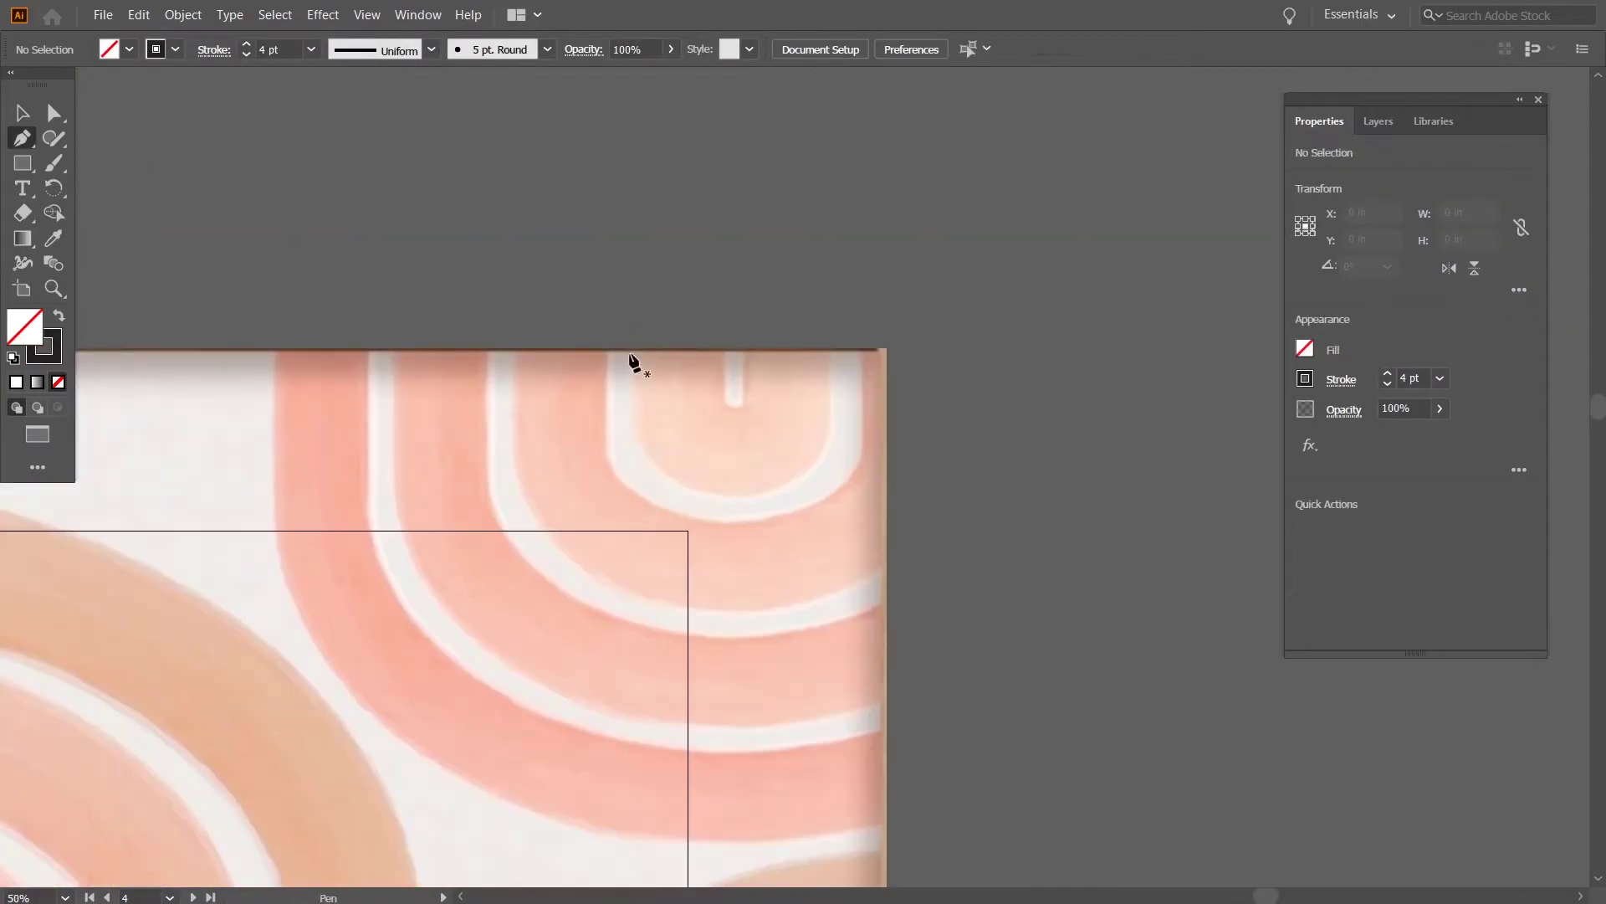
{"action": "left_click", "coordinate": [633, 328]}
{"action": "left_click", "coordinate": [633, 493]}
{"action": "left_click", "coordinate": [633, 329]}
Draw a second straight-sided U outline around the first, about 6.8 in wide, and align its inner corners with the reference.
{"action": "left_click", "coordinate": [512, 328]}
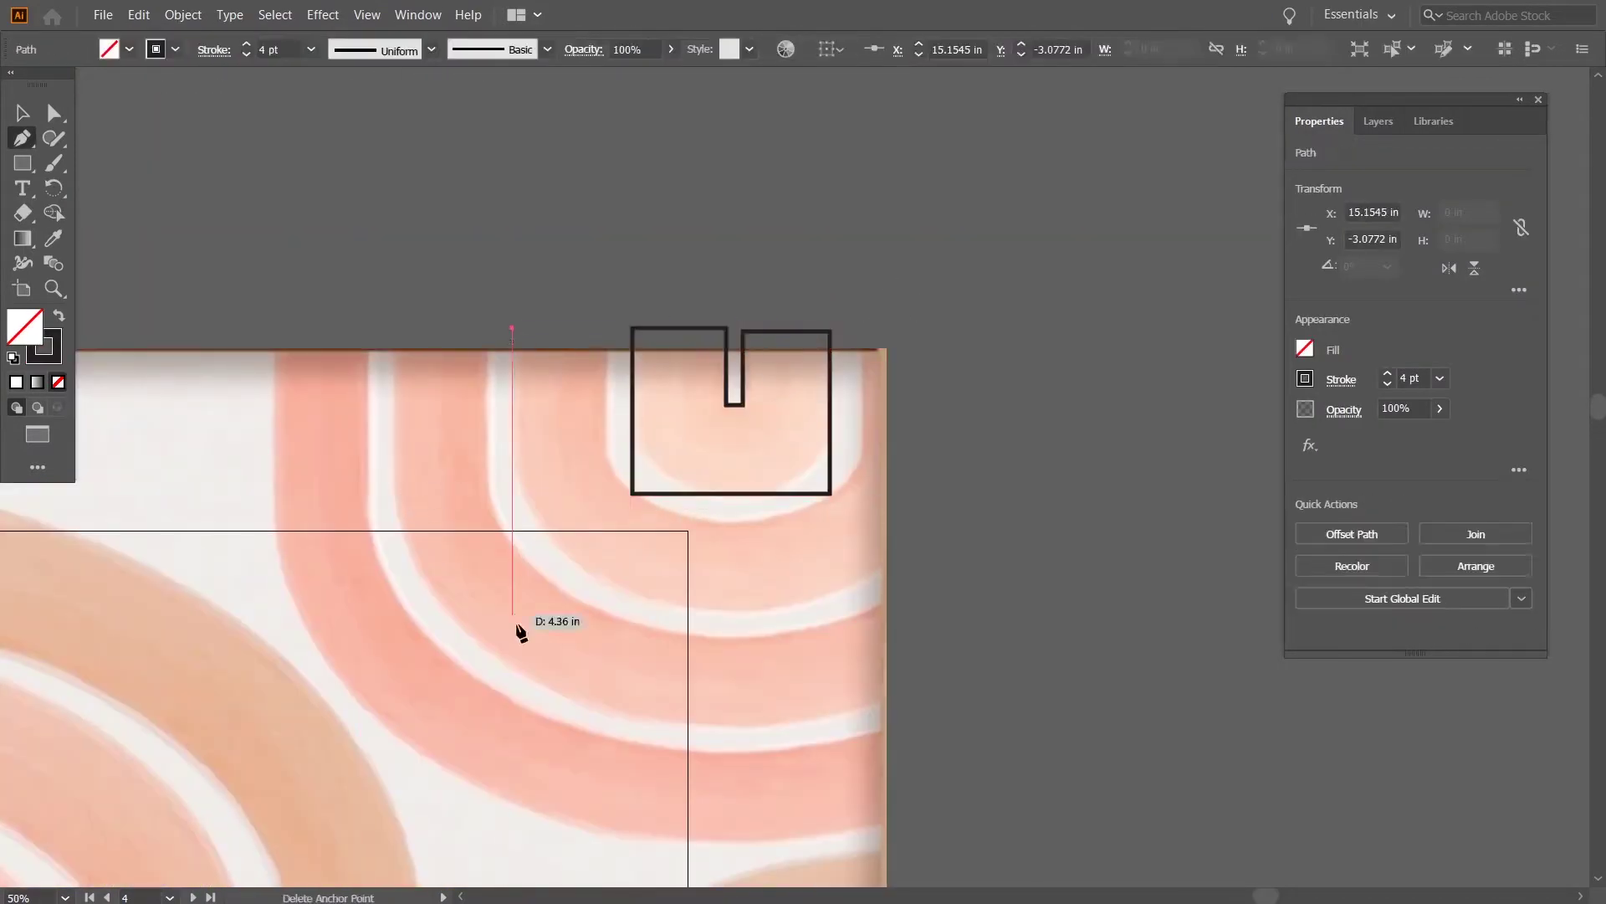
{"action": "left_click", "coordinate": [512, 604]}
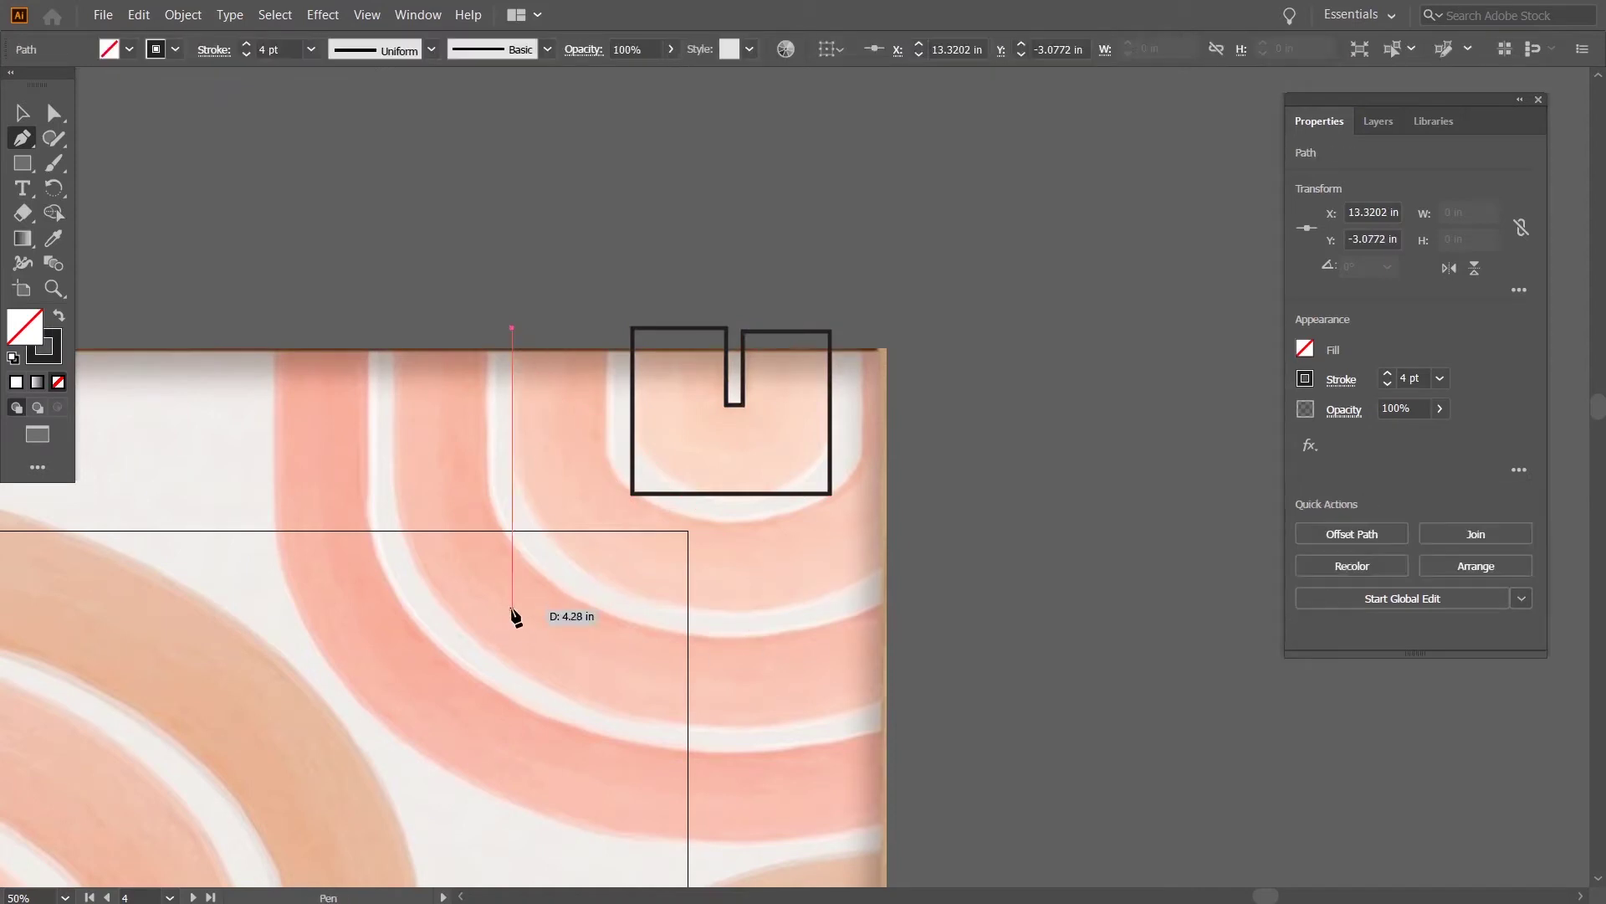
{"action": "left_click", "coordinate": [512, 328]}
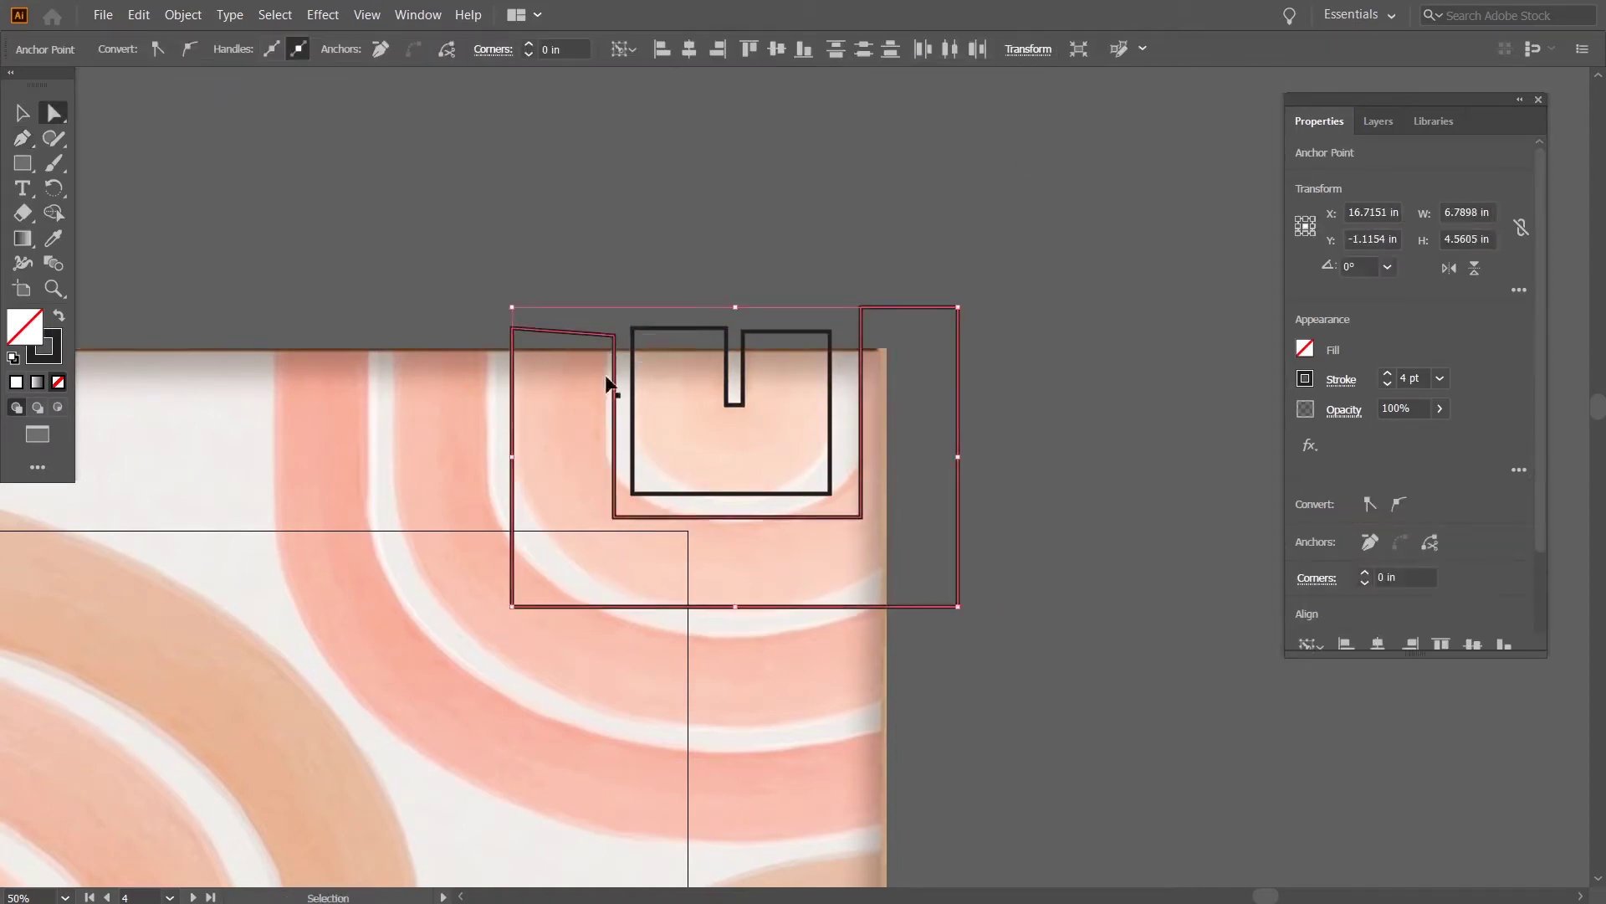
{"action": "key", "text": "a"}
{"action": "left_click_drag", "start_coordinate": [615, 524], "coordinate": [606, 524]}
{"action": "left_click", "coordinate": [606, 519]}
{"action": "left_click", "coordinate": [862, 518], "text": "shift"}
{"action": "left_click_drag", "start_coordinate": [862, 518], "coordinate": [862, 523]}
Round the lower corners of the innermost U outline and the bottom of its narrow slot.
{"action": "left_click_drag", "start_coordinate": [406, 453], "coordinate": [491, 363]}
{"action": "key", "text": "p"}
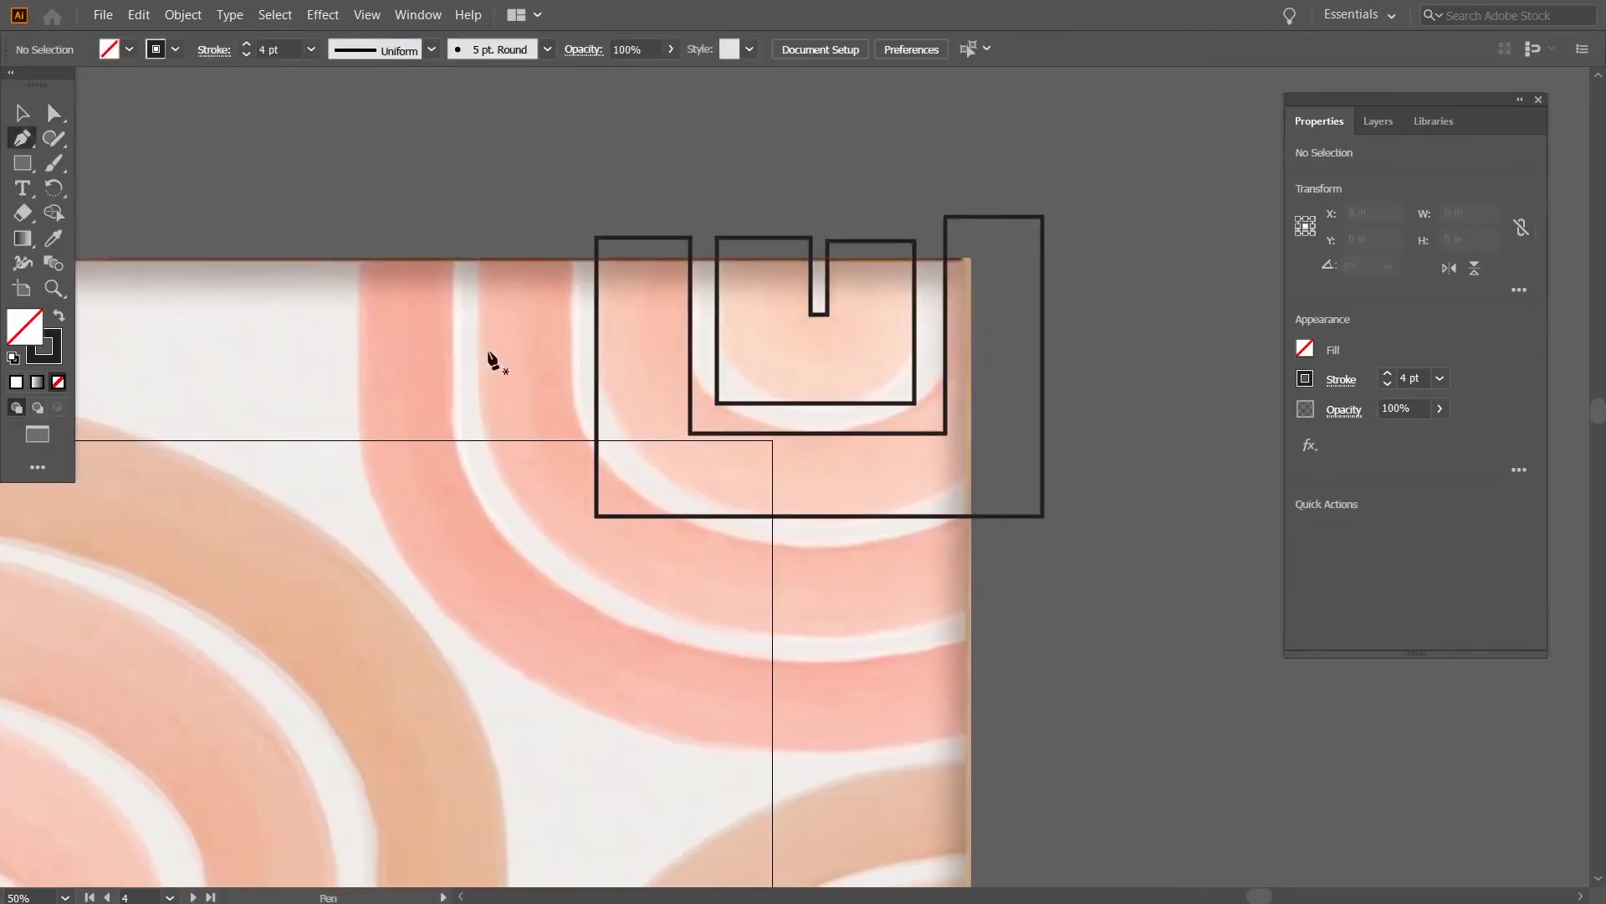
{"action": "key", "text": "a"}
{"action": "left_click", "coordinate": [717, 403]}
{"action": "left_click_drag", "start_coordinate": [731, 389], "coordinate": [907, 274]}
{"action": "left_click_drag", "start_coordinate": [903, 392], "coordinate": [837, 325]}
{"action": "scroll", "coordinate": [831, 286], "scroll_direction": "up", "scroll_amount": 4}
{"action": "left_click_drag", "start_coordinate": [759, 358], "coordinate": [751, 358]}
{"action": "left_click_drag", "start_coordinate": [829, 358], "coordinate": [839, 360]}
{"action": "left_click", "coordinate": [752, 418]}
{"action": "left_click", "coordinate": [839, 417], "text": "shift"}
{"action": "left_click_drag", "start_coordinate": [763, 405], "coordinate": [802, 366]}
{"action": "left_click", "coordinate": [789, 159]}
{"action": "scroll", "coordinate": [787, 157], "scroll_direction": "down", "scroll_amount": 4}
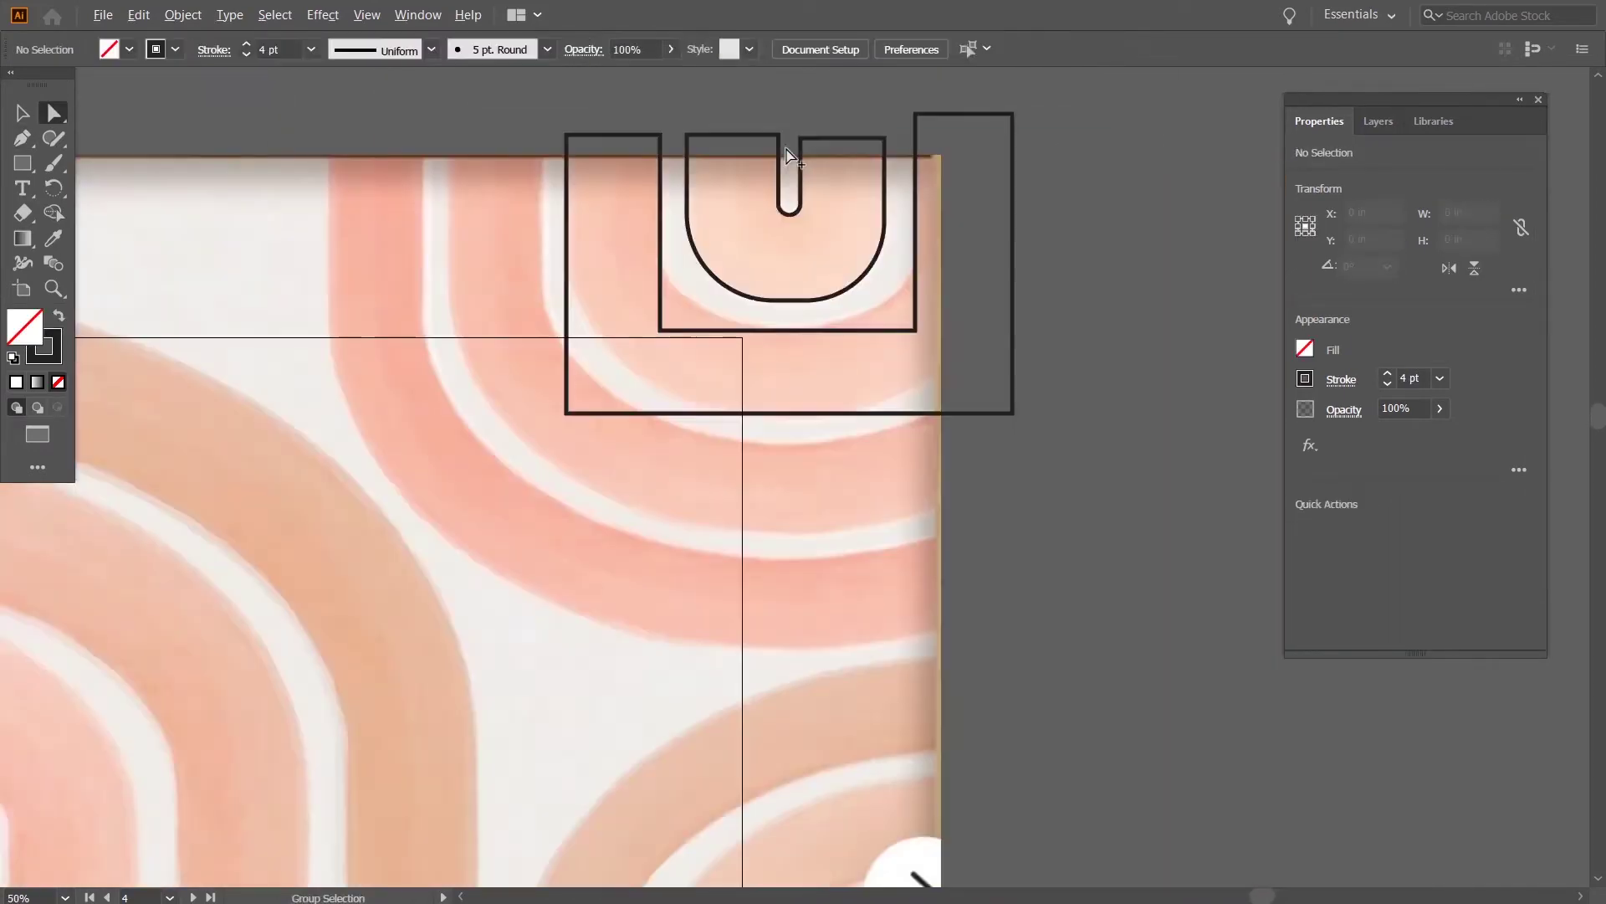
Round the second U outline's inner lower corners to about 1.578 in and round its outer lower corners to match the reference.
{"action": "scroll", "coordinate": [785, 167], "scroll_direction": "up", "scroll_amount": 1}
{"action": "left_click", "coordinate": [620, 389]}
{"action": "left_click", "coordinate": [959, 389], "text": "shift"}
{"action": "left_click_drag", "start_coordinate": [829, 266], "coordinate": [829, 266]}
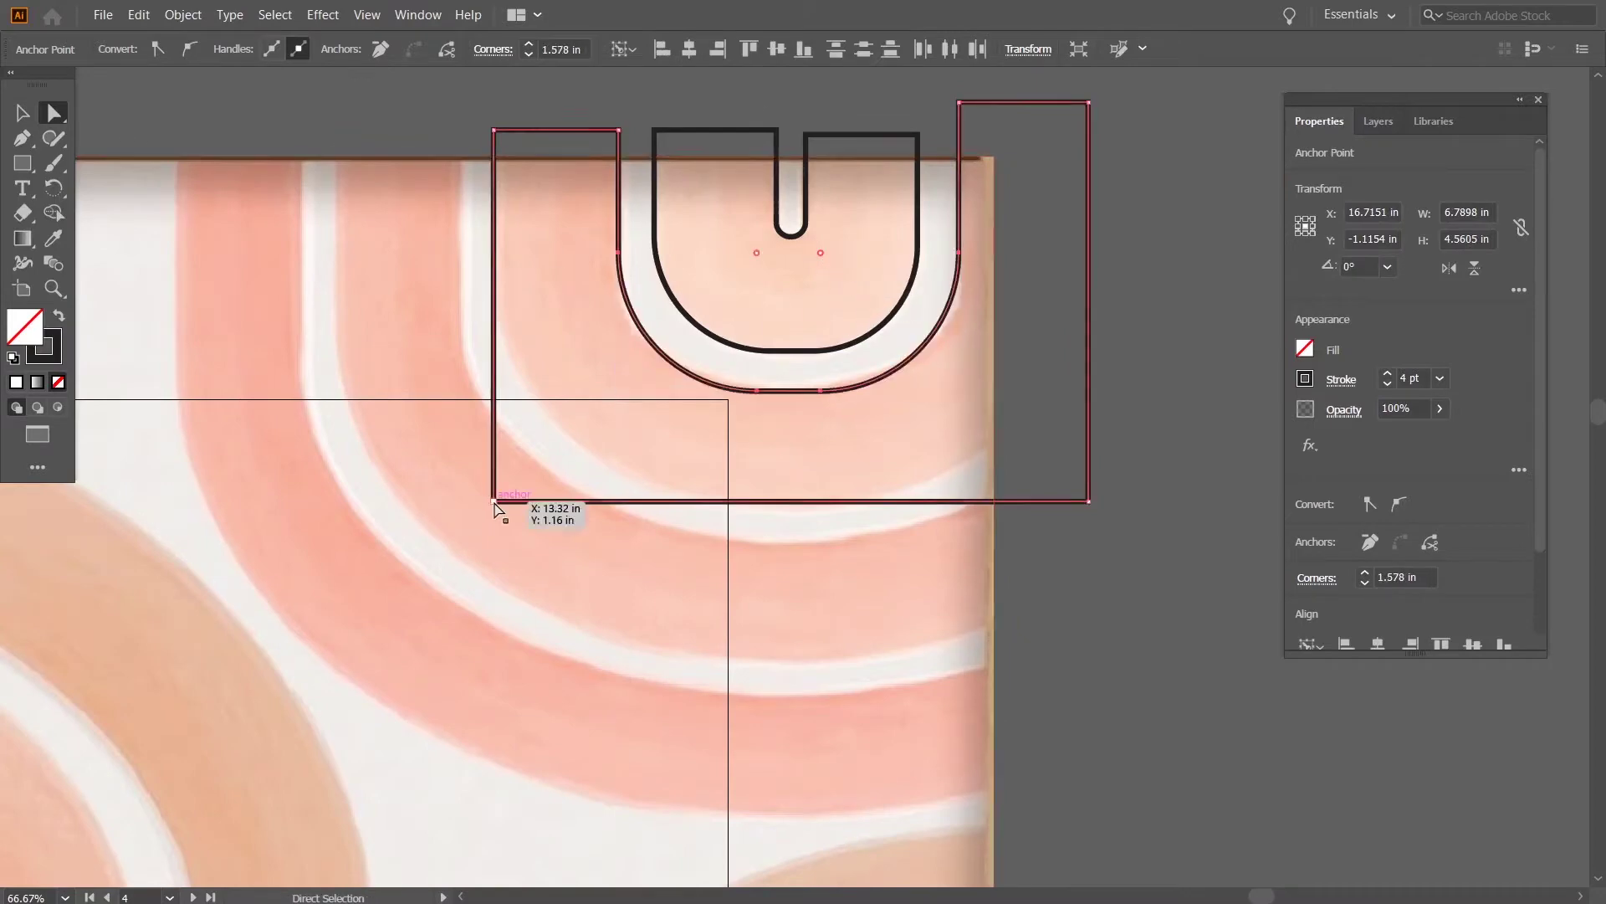
{"action": "left_click", "coordinate": [1169, 441]}
{"action": "left_click", "coordinate": [494, 502]}
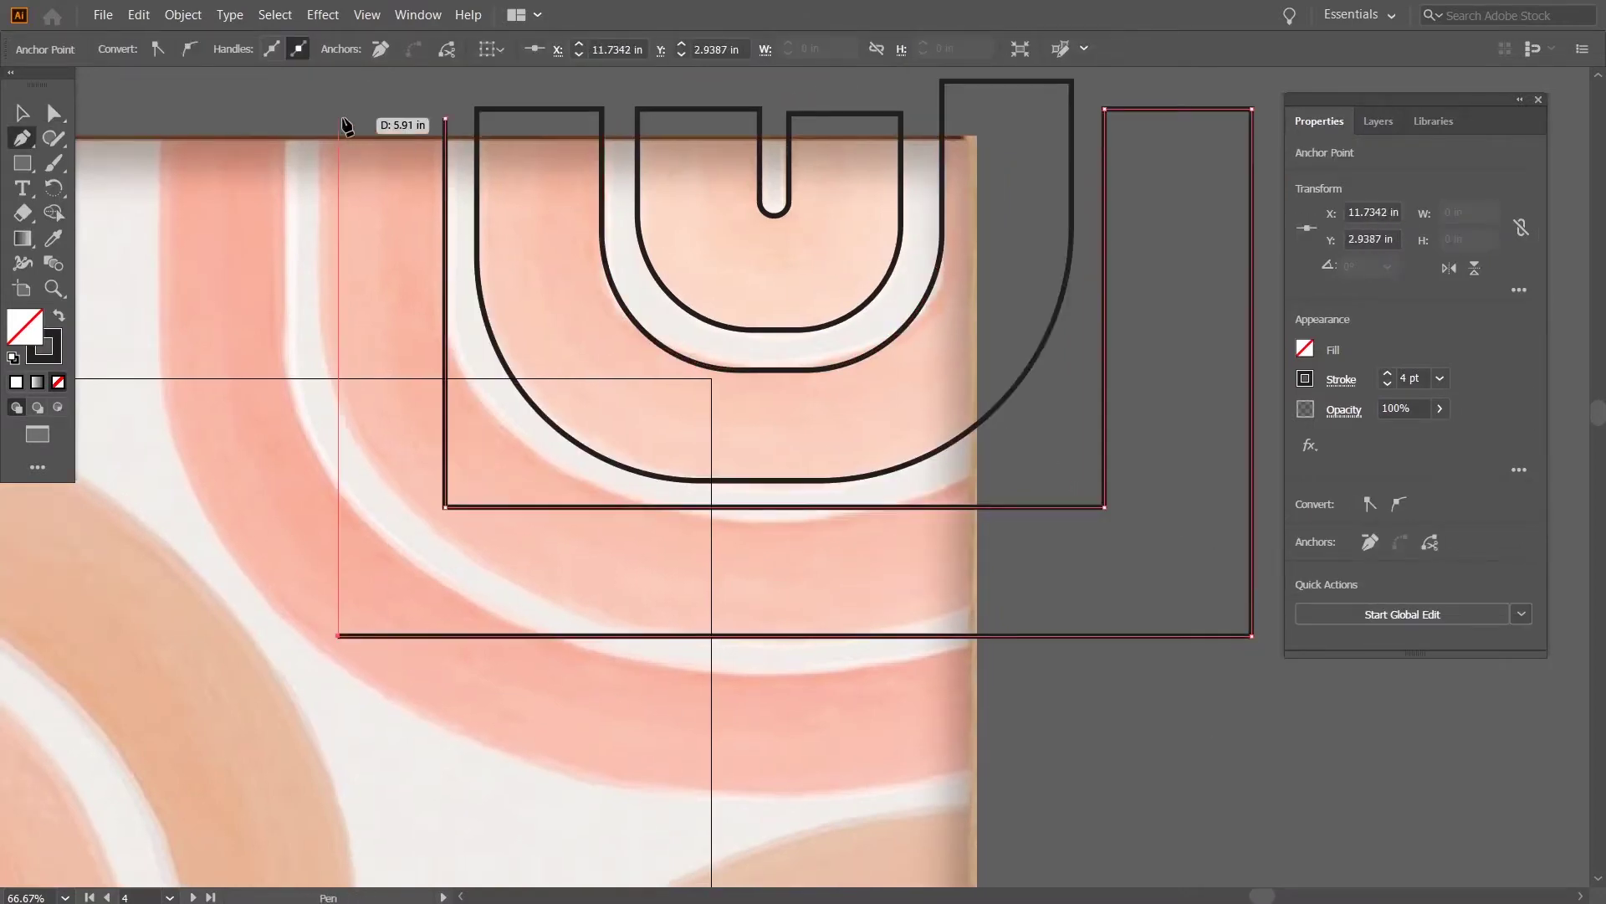
Close the third U outline and shift its outer side and bottom edges to match the reference arch.
{"action": "left_click", "coordinate": [339, 118]}
{"action": "left_click", "coordinate": [445, 119]}
{"action": "key", "text": "a"}
{"action": "left_click_drag", "start_coordinate": [342, 272], "coordinate": [324, 274]}
{"action": "left_click_drag", "start_coordinate": [636, 644], "coordinate": [636, 651]}
Round the inner and outer lower corners of the third U outline.
{"action": "left_click", "coordinate": [450, 516]}
{"action": "left_click_drag", "start_coordinate": [467, 500], "coordinate": [712, 310]}
{"action": "left_click", "coordinate": [1109, 516]}
{"action": "left_click_drag", "start_coordinate": [1088, 494], "coordinate": [936, 237]}
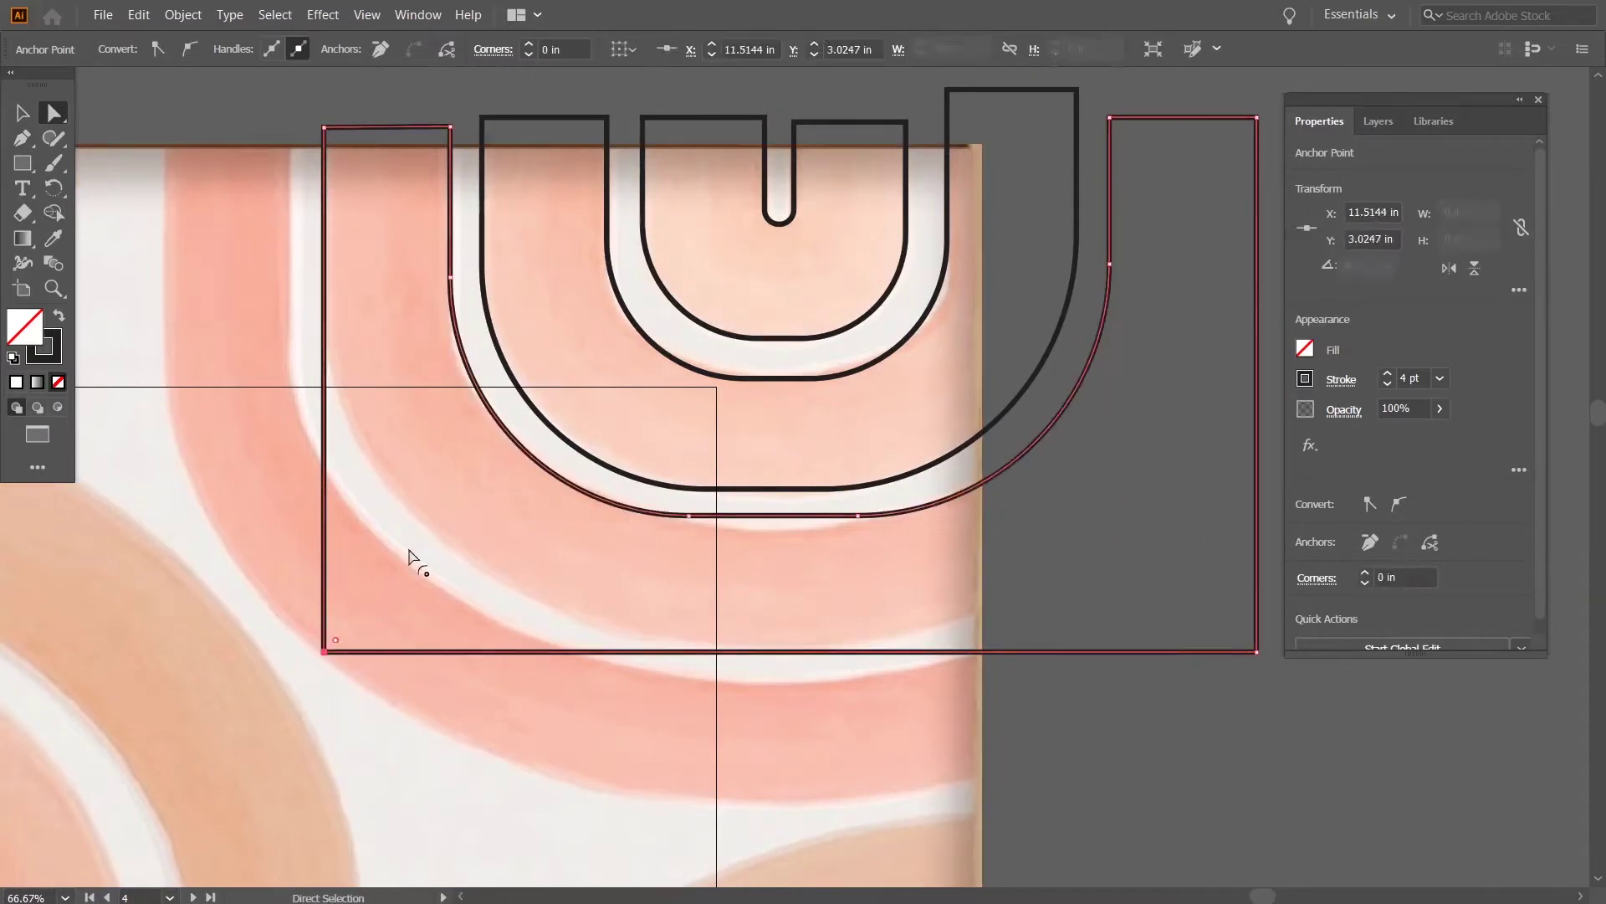
{"action": "left_click_drag", "start_coordinate": [410, 558], "coordinate": [831, 222]}
{"action": "left_click", "coordinate": [1144, 715]}
Draw a fourth straight-sided U outline around the outermost upper arch and round its lower left corners.
{"action": "scroll", "coordinate": [1145, 715], "scroll_direction": "down", "scroll_amount": 2}
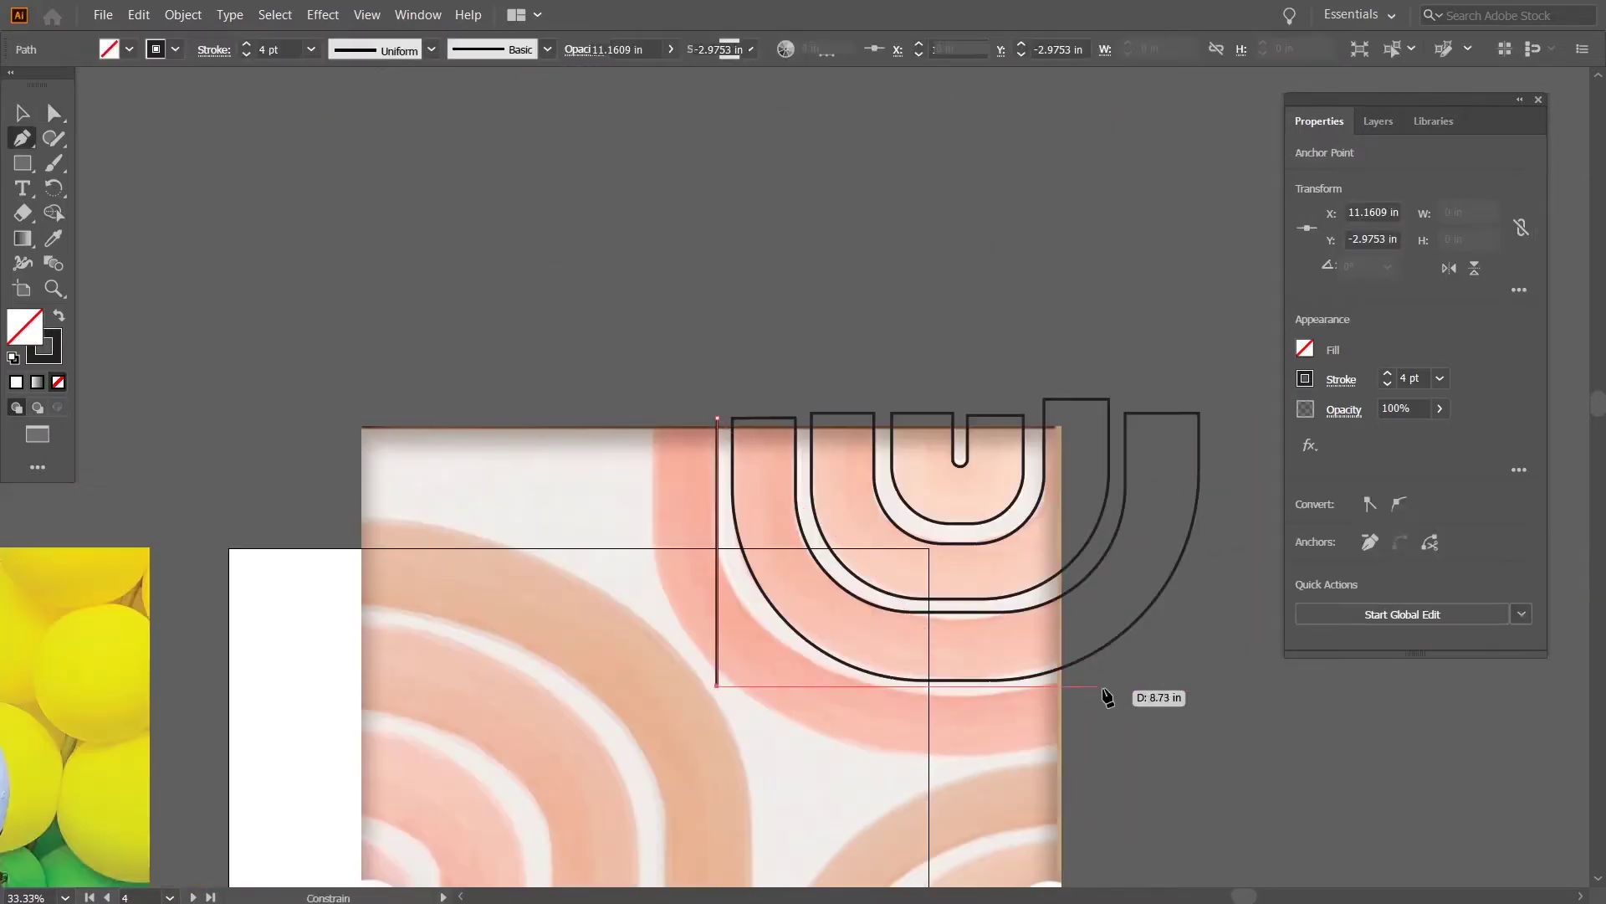
{"action": "left_click", "coordinate": [1157, 686], "text": "shift"}
{"action": "left_click", "coordinate": [1157, 764]}
{"action": "left_click", "coordinate": [654, 765]}
{"action": "left_click", "coordinate": [654, 421]}
{"action": "scroll", "coordinate": [692, 422], "scroll_direction": "up", "scroll_amount": 2}
{"action": "left_click", "coordinate": [742, 413]}
{"action": "key", "text": "a"}
{"action": "left_click_drag", "start_coordinate": [1020, 645], "coordinate": [803, 527]}
Cut and redraw the right side of the outermost U outline and convert its outer right anchors to corner points.
{"action": "scroll", "coordinate": [975, 330], "scroll_direction": "right", "scroll_amount": 6}
{"action": "key", "text": "c"}
{"action": "left_click", "coordinate": [929, 622]}
{"action": "key", "text": "Delete"}
{"action": "key", "text": "p"}
{"action": "left_click", "coordinate": [930, 623]}
{"action": "key", "text": "a"}
{"action": "left_click", "coordinate": [1114, 859]}
{"action": "left_click", "coordinate": [158, 48]}
{"action": "left_click", "coordinate": [1114, 122]}
{"action": "left_click", "coordinate": [158, 48]}
{"action": "left_click", "coordinate": [970, 719]}
{"action": "key", "text": "ctrl+z"}
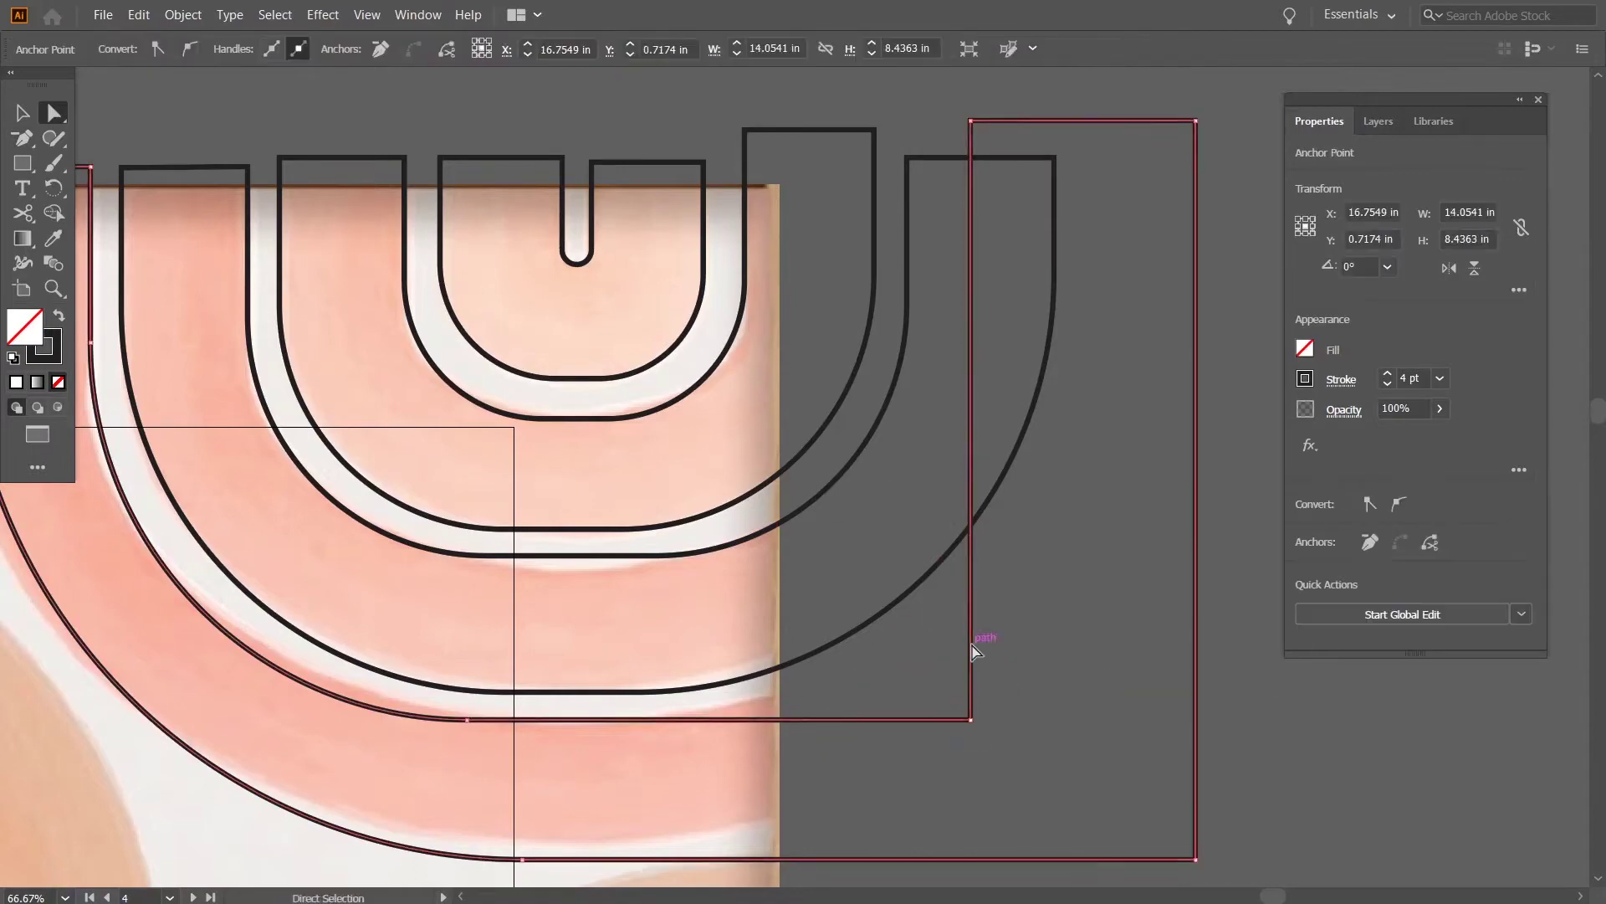
Move the outermost U outline's inner right edge outwards and round its right-hand corners.
{"action": "left_click_drag", "start_coordinate": [975, 651], "coordinate": [1081, 728]}
{"action": "left_click_drag", "start_coordinate": [731, 249], "coordinate": [799, 314]}
{"action": "left_click", "coordinate": [1086, 563]}
{"action": "key", "text": "ctrl+minus"}
{"action": "key", "text": "ctrl+minus"}
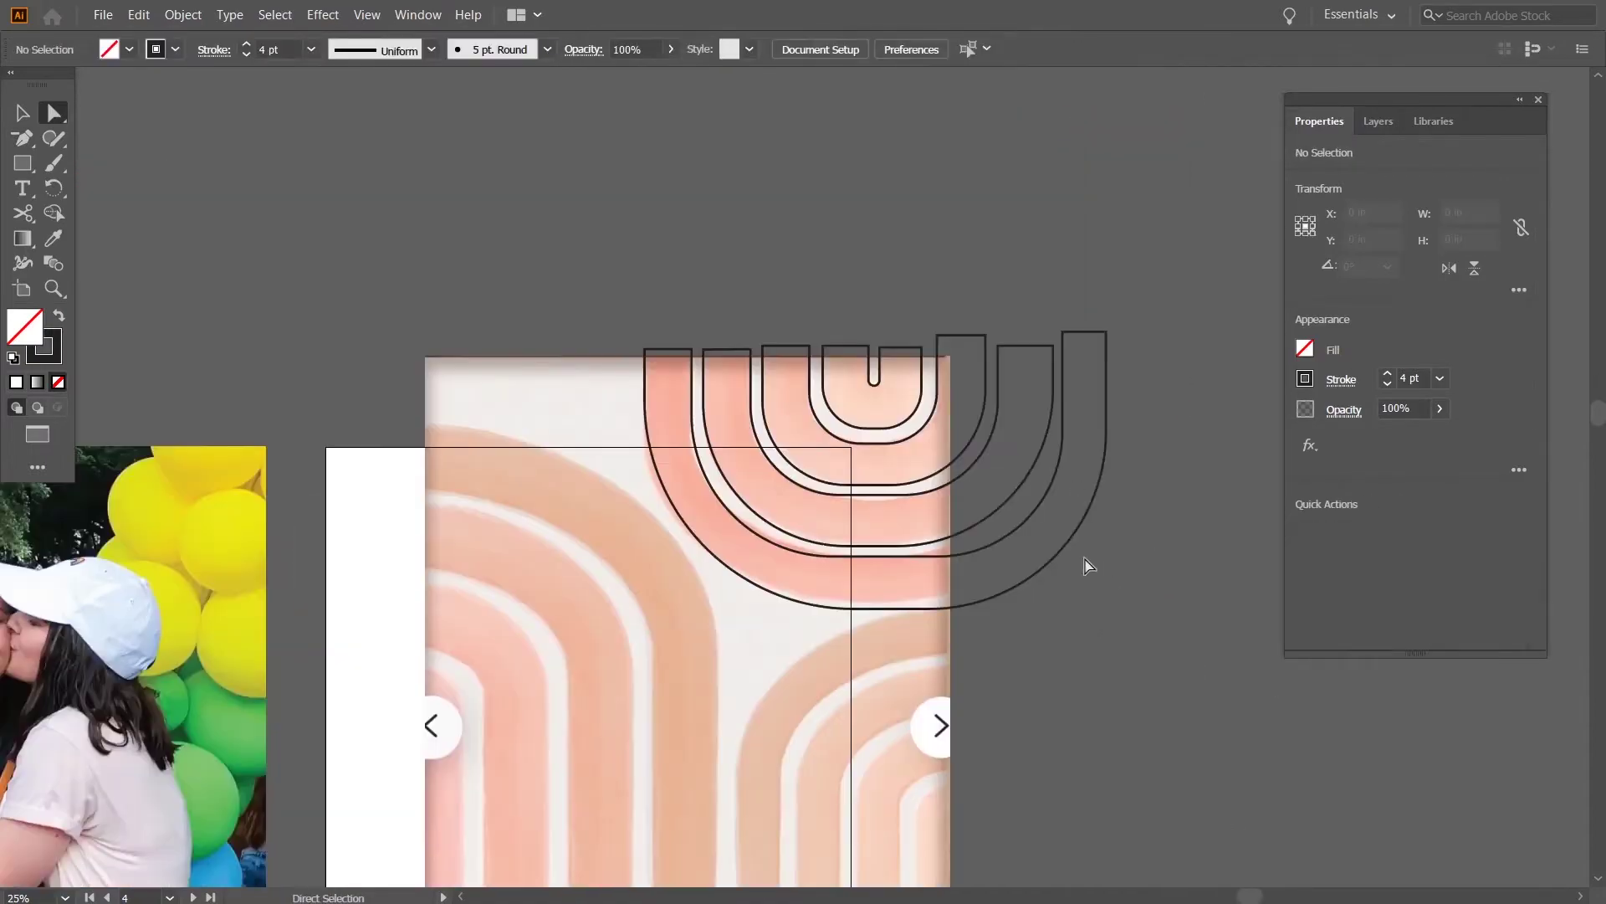
Close the outline of the largest left arch, align its inner edges with the reference and round its corners.
{"action": "scroll", "coordinate": [736, 656], "scroll_direction": "left", "scroll_amount": 2}
{"action": "key", "text": "ctrl+a"}
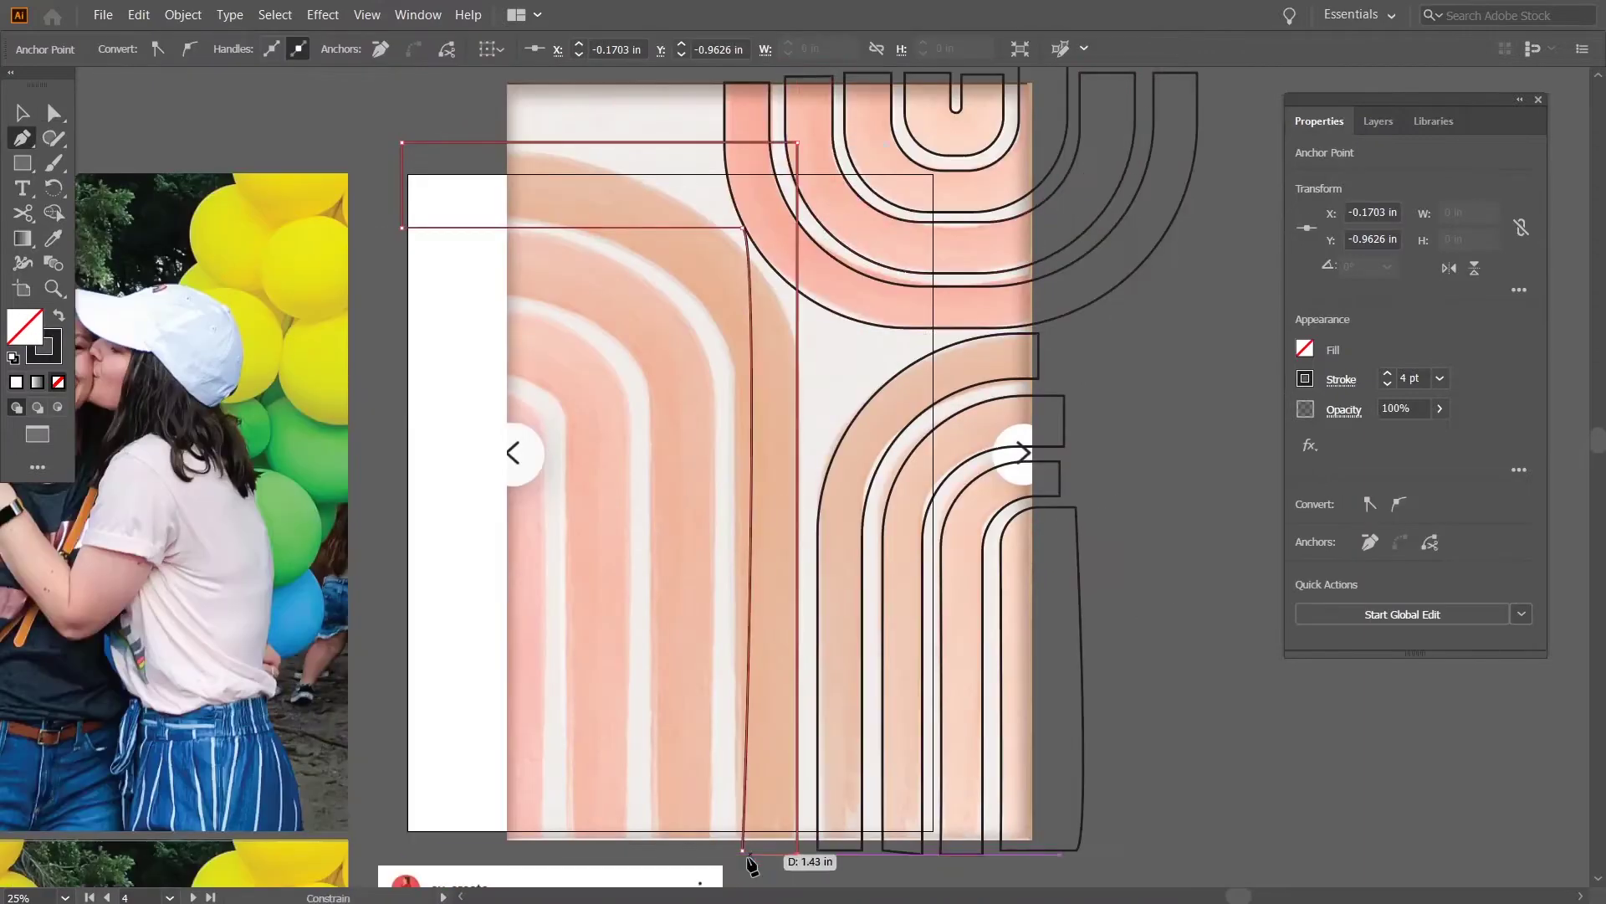
{"action": "left_click", "coordinate": [743, 851]}
{"action": "key", "text": "a"}
{"action": "left_click", "coordinate": [742, 228]}
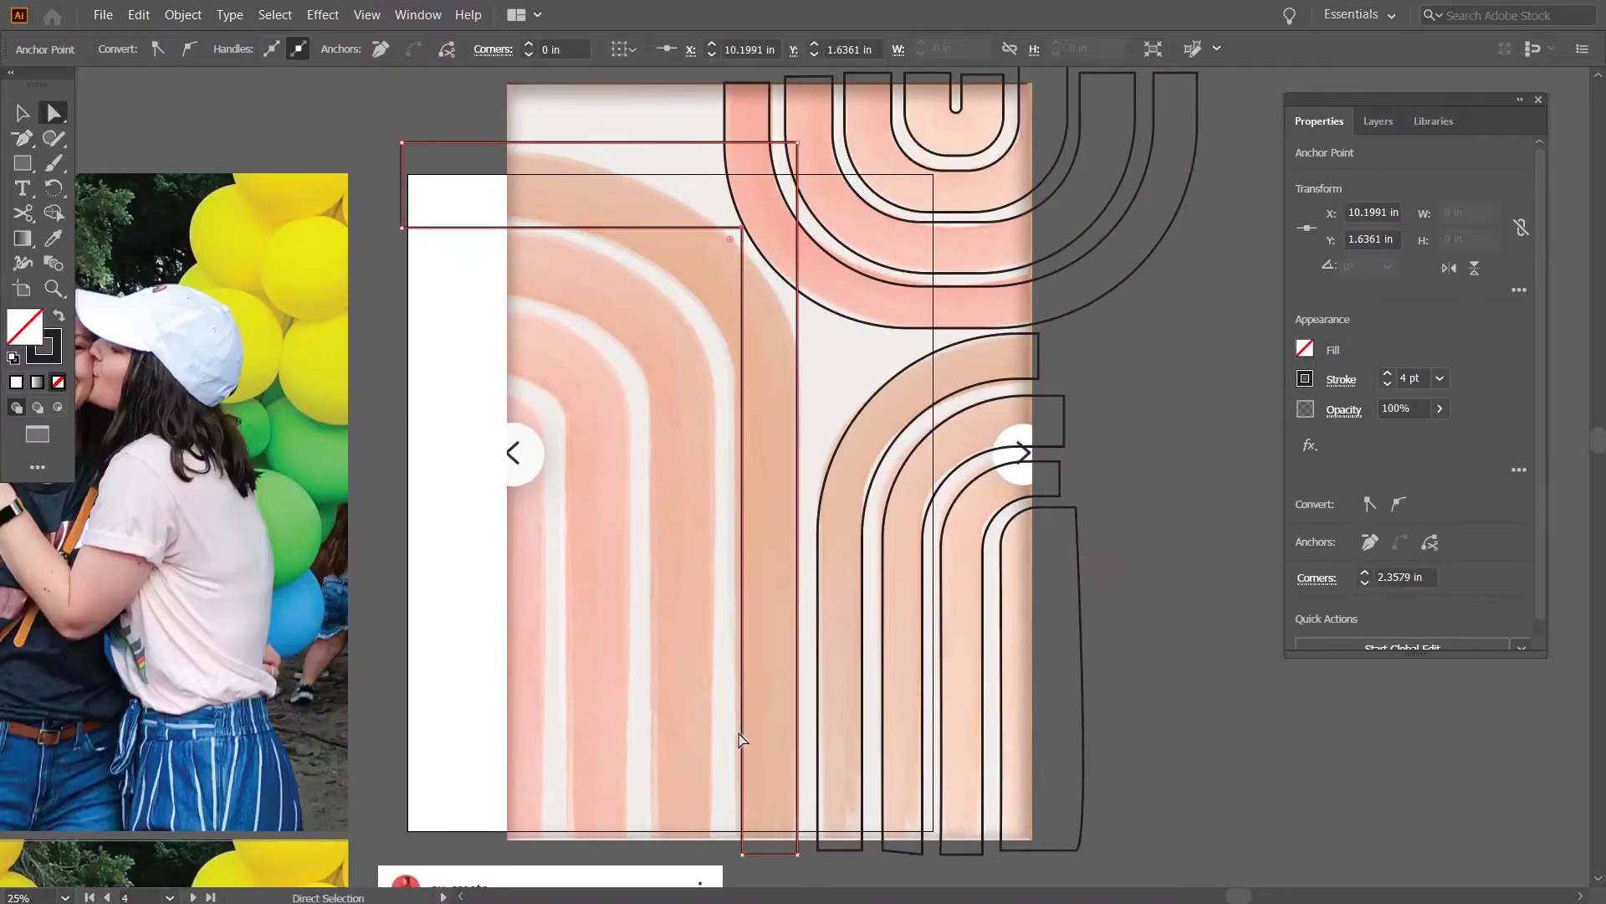
{"action": "left_click_drag", "start_coordinate": [742, 736], "coordinate": [734, 667]}
{"action": "left_click_drag", "start_coordinate": [787, 156], "coordinate": [625, 236]}
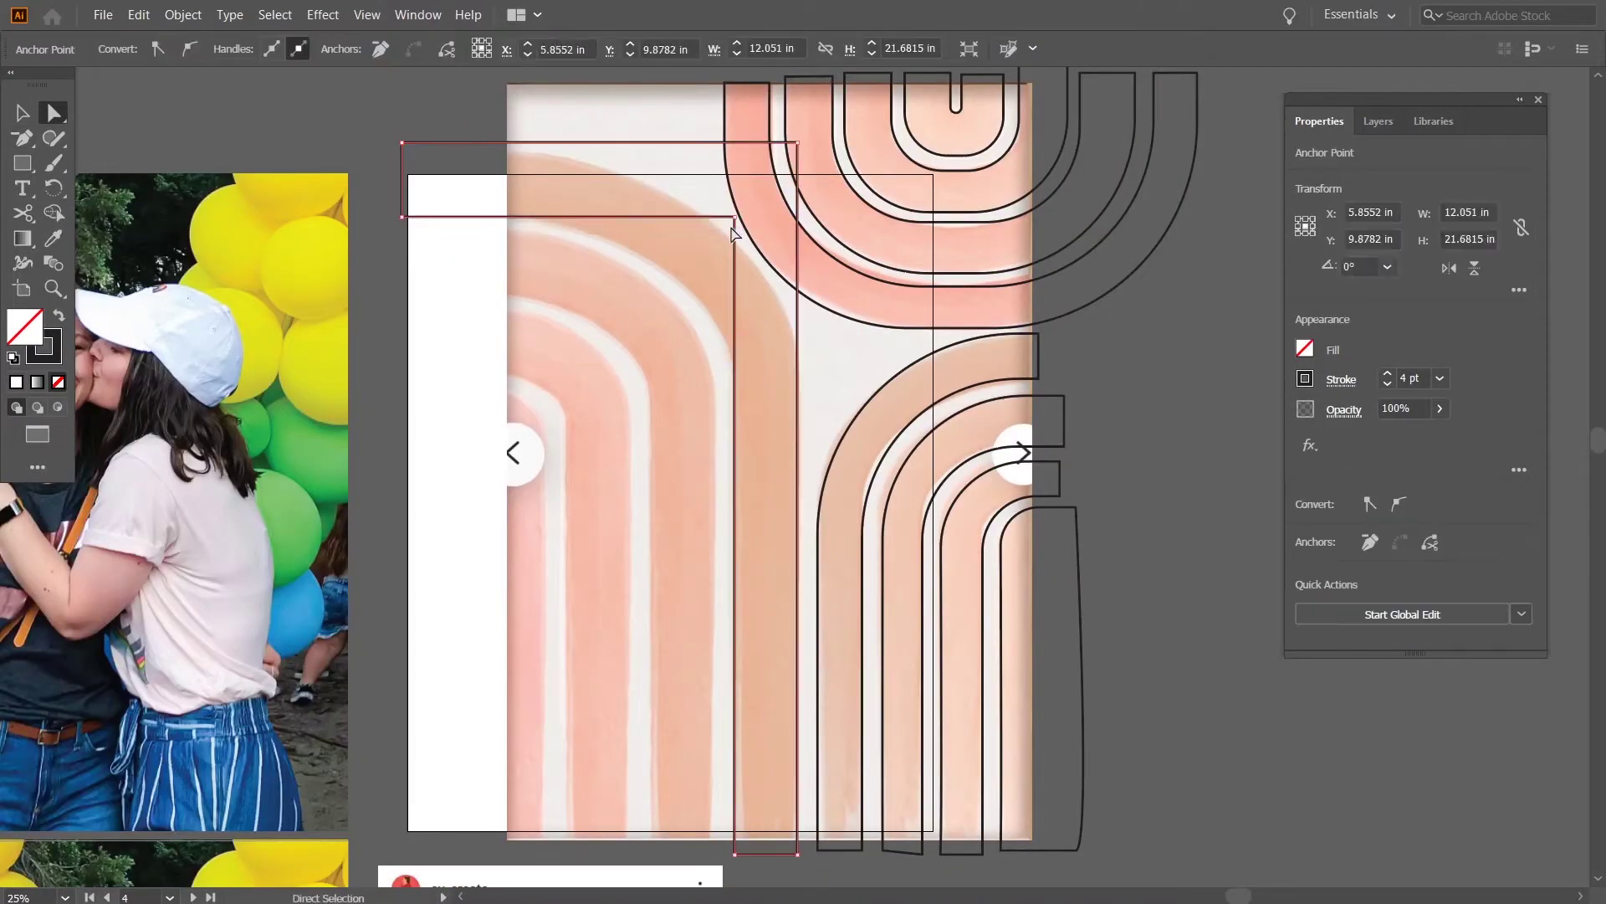
{"action": "left_click", "coordinate": [665, 520]}
Round the upper left corners of the left arch outline that extends past the artboard's left edge.
{"action": "left_click", "coordinate": [410, 339]}
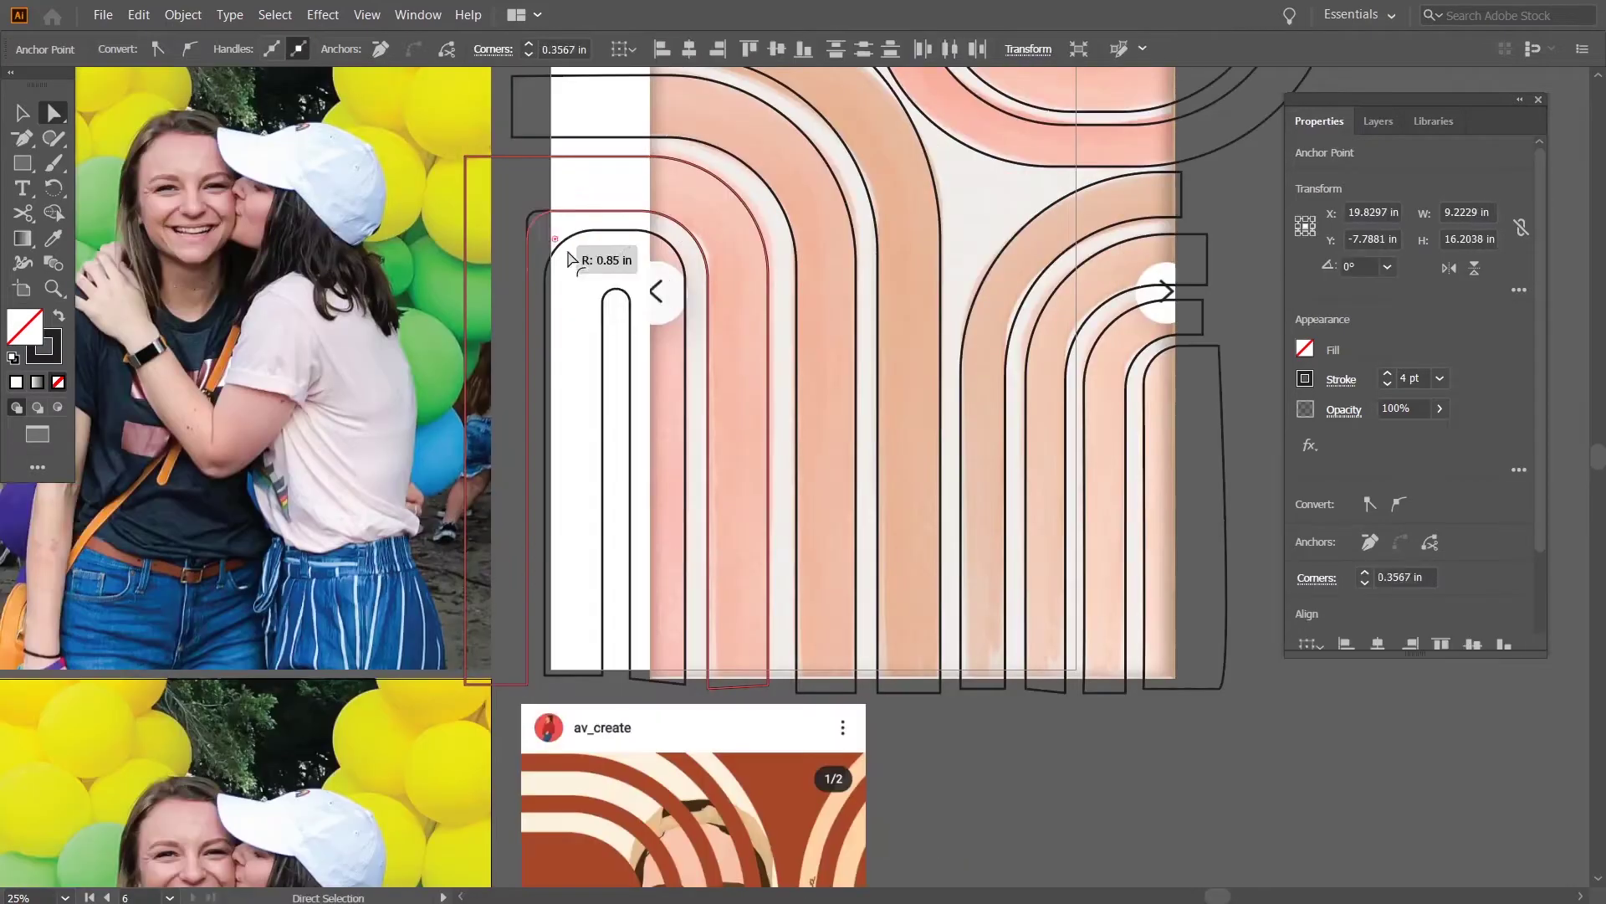
{"action": "left_click_drag", "start_coordinate": [478, 169], "coordinate": [580, 272]}
{"action": "left_click", "coordinate": [1061, 743]}
{"action": "left_click_drag", "start_coordinate": [1061, 743], "coordinate": [925, 763]}
{"action": "left_click_drag", "start_coordinate": [1129, 191], "coordinate": [1195, 305]}
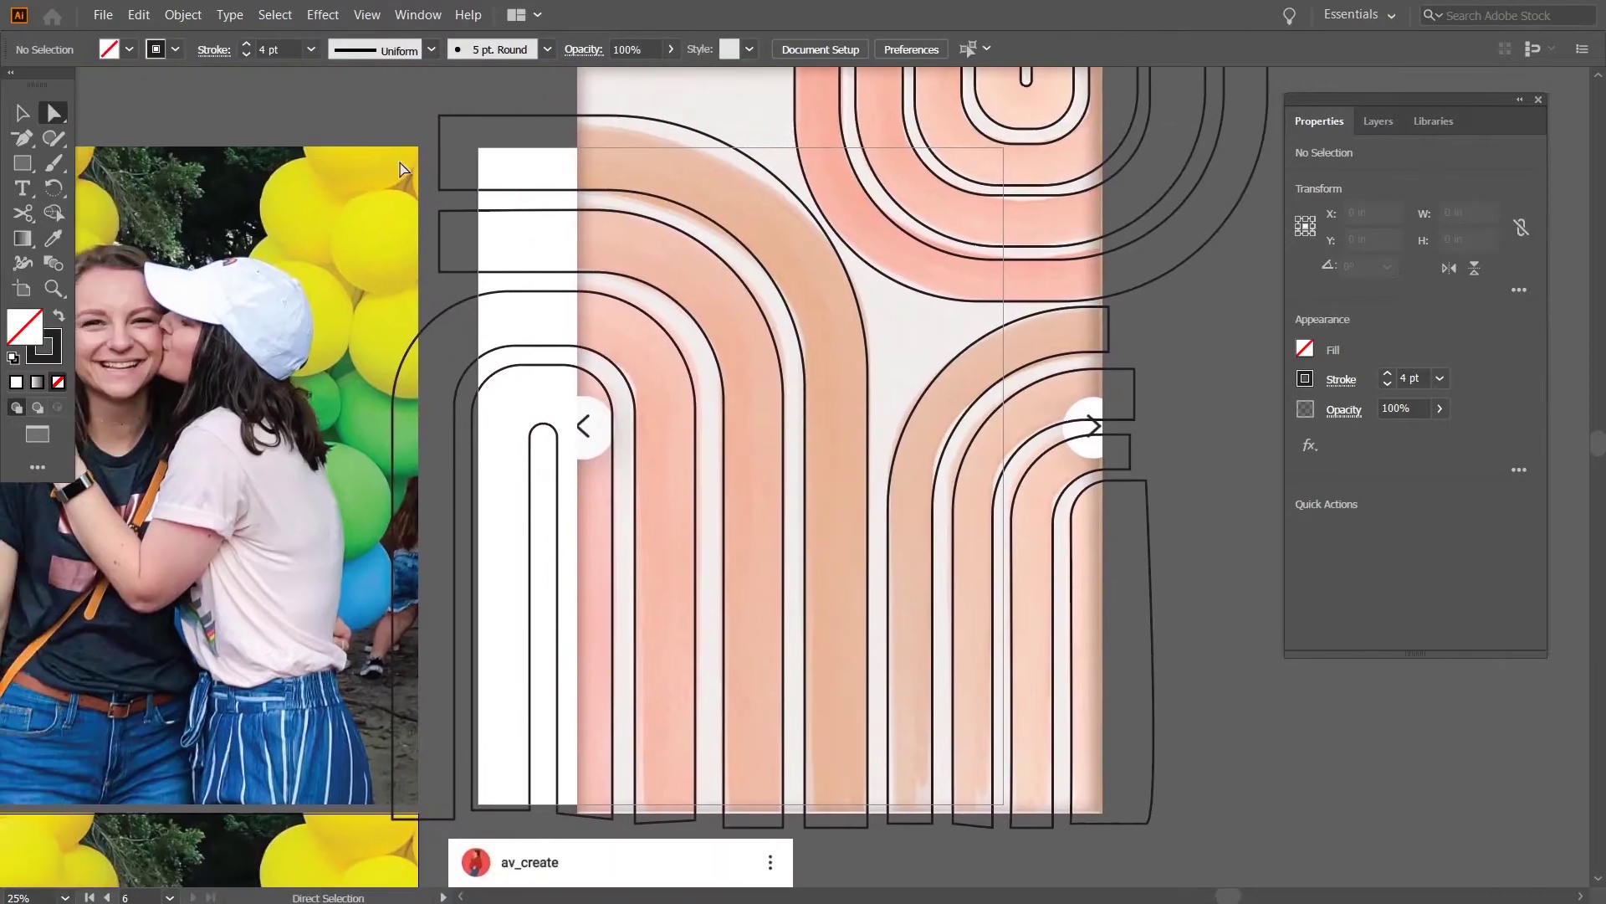
Reshape the top of the narrow slot in the innermost left arch into a smooth, even curve.
{"action": "left_click", "coordinate": [558, 550]}
{"action": "scroll", "coordinate": [545, 433], "scroll_direction": "up", "scroll_amount": 5}
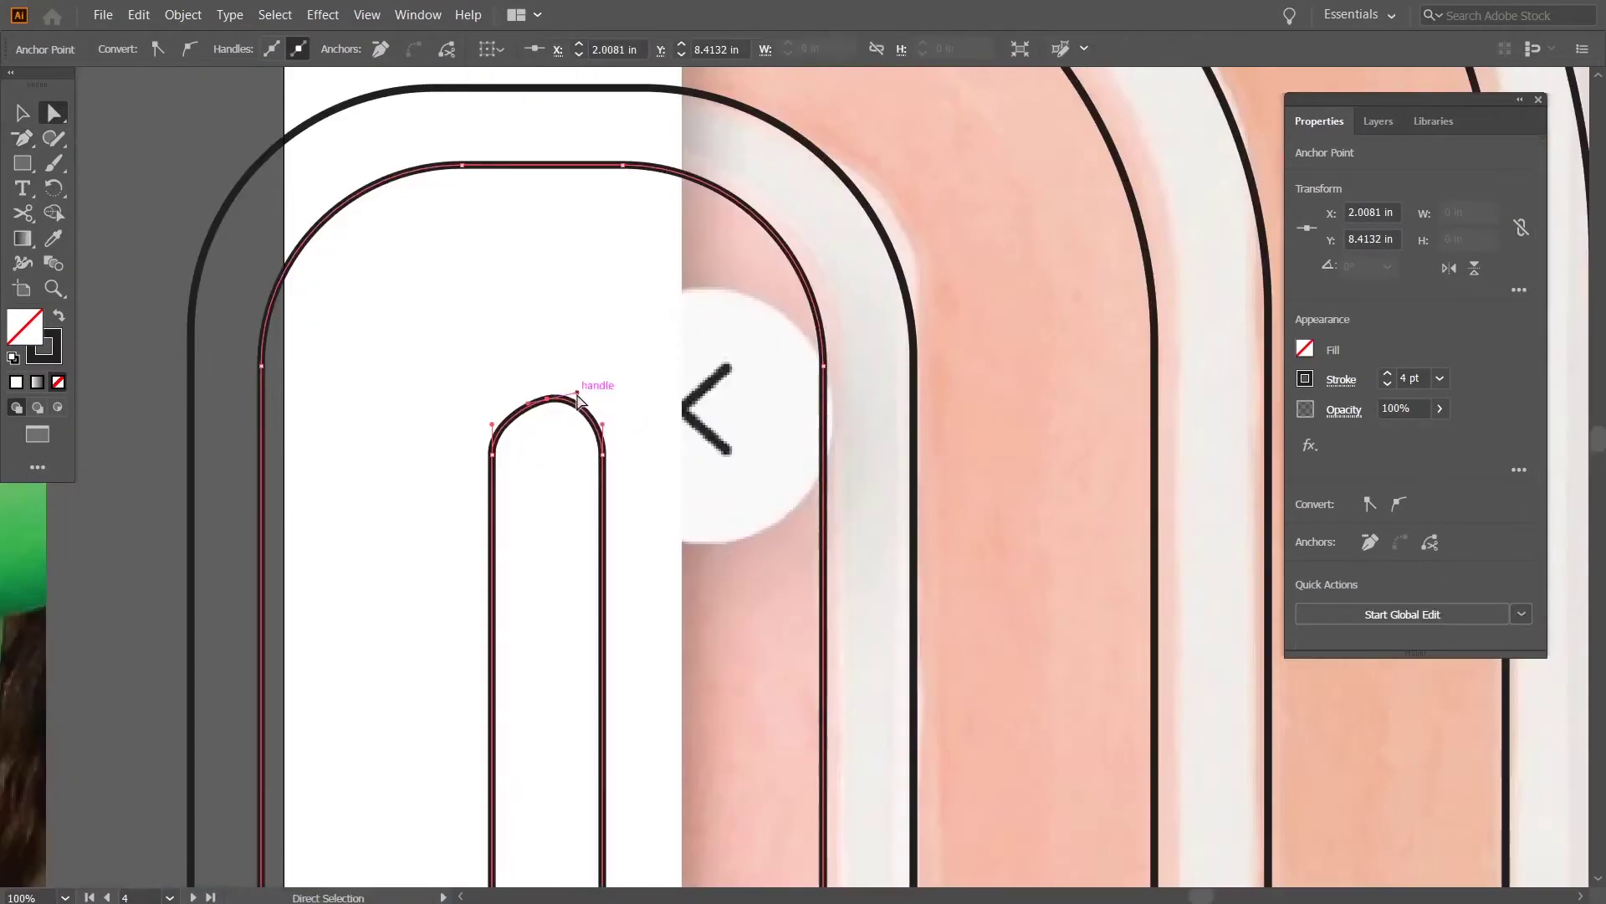
{"action": "left_click", "coordinate": [516, 383]}
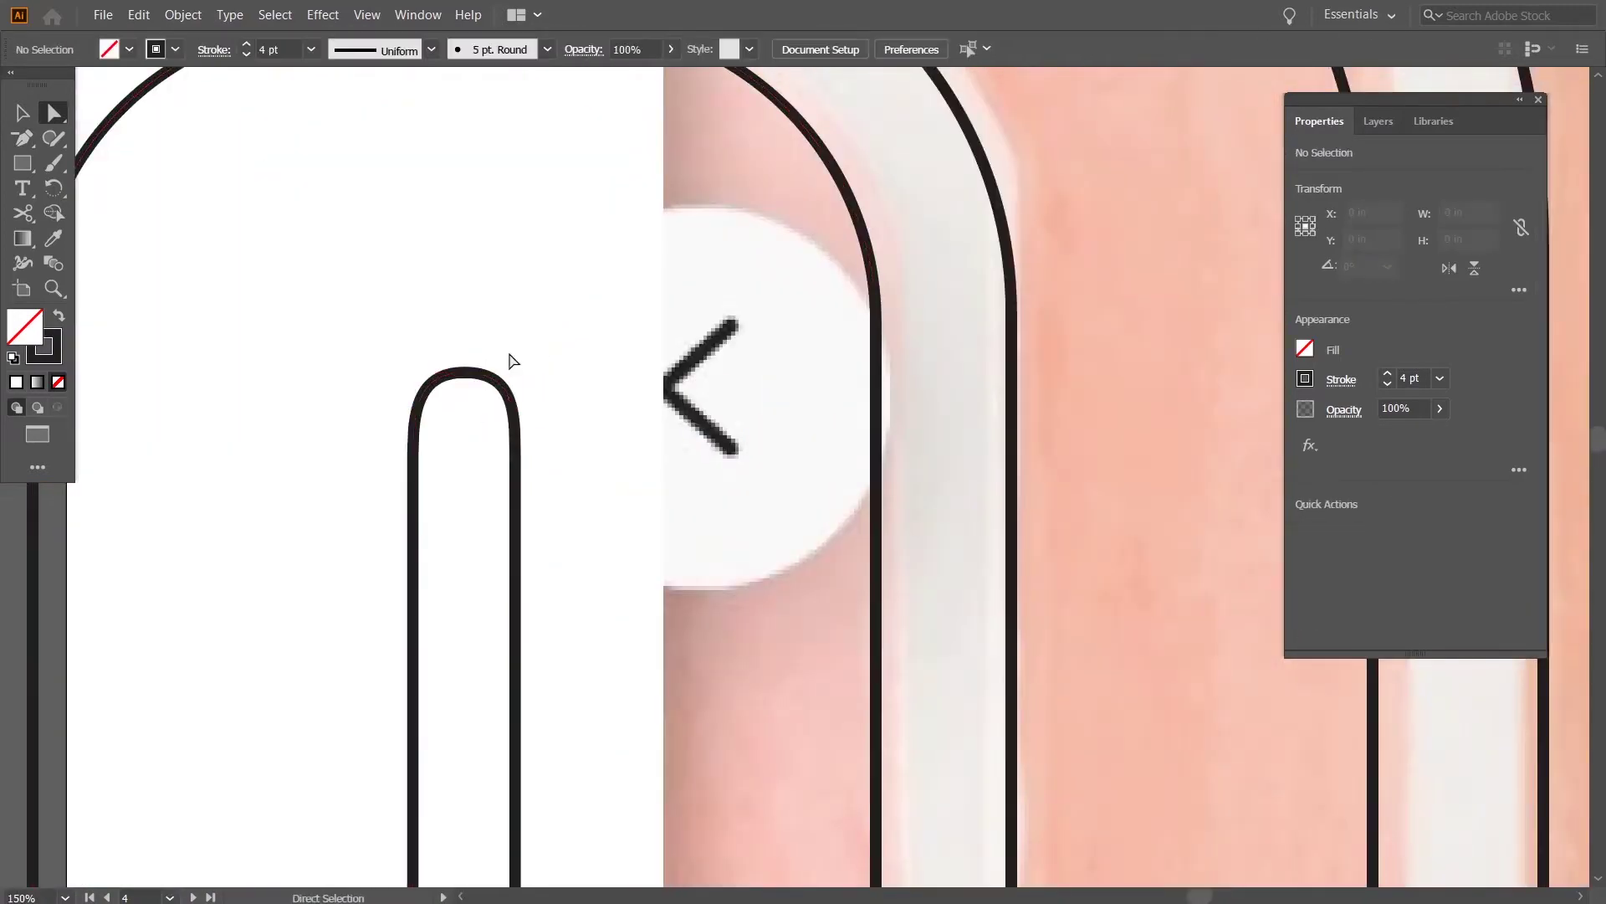
{"action": "left_click", "coordinate": [518, 368]}
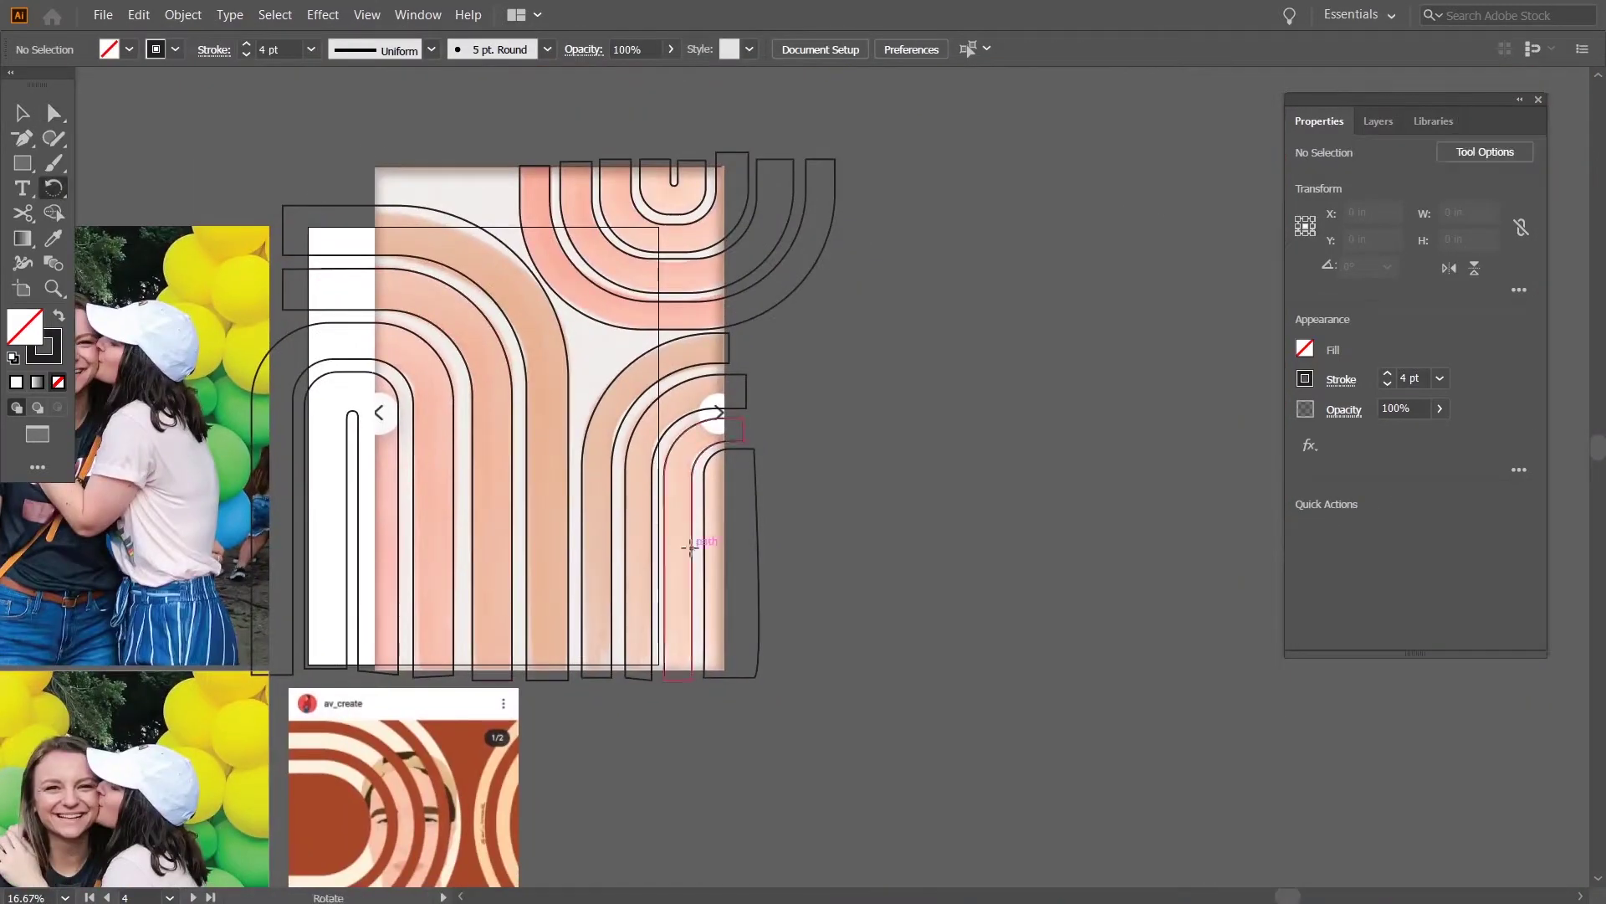
Cover the artboard with a rectangle that has a light grey fill and no stroke.
{"action": "left_click_drag", "start_coordinate": [723, 667], "coordinate": [658, 669]}
{"action": "key", "text": "shift+x"}
{"action": "double_click", "coordinate": [25, 327]}
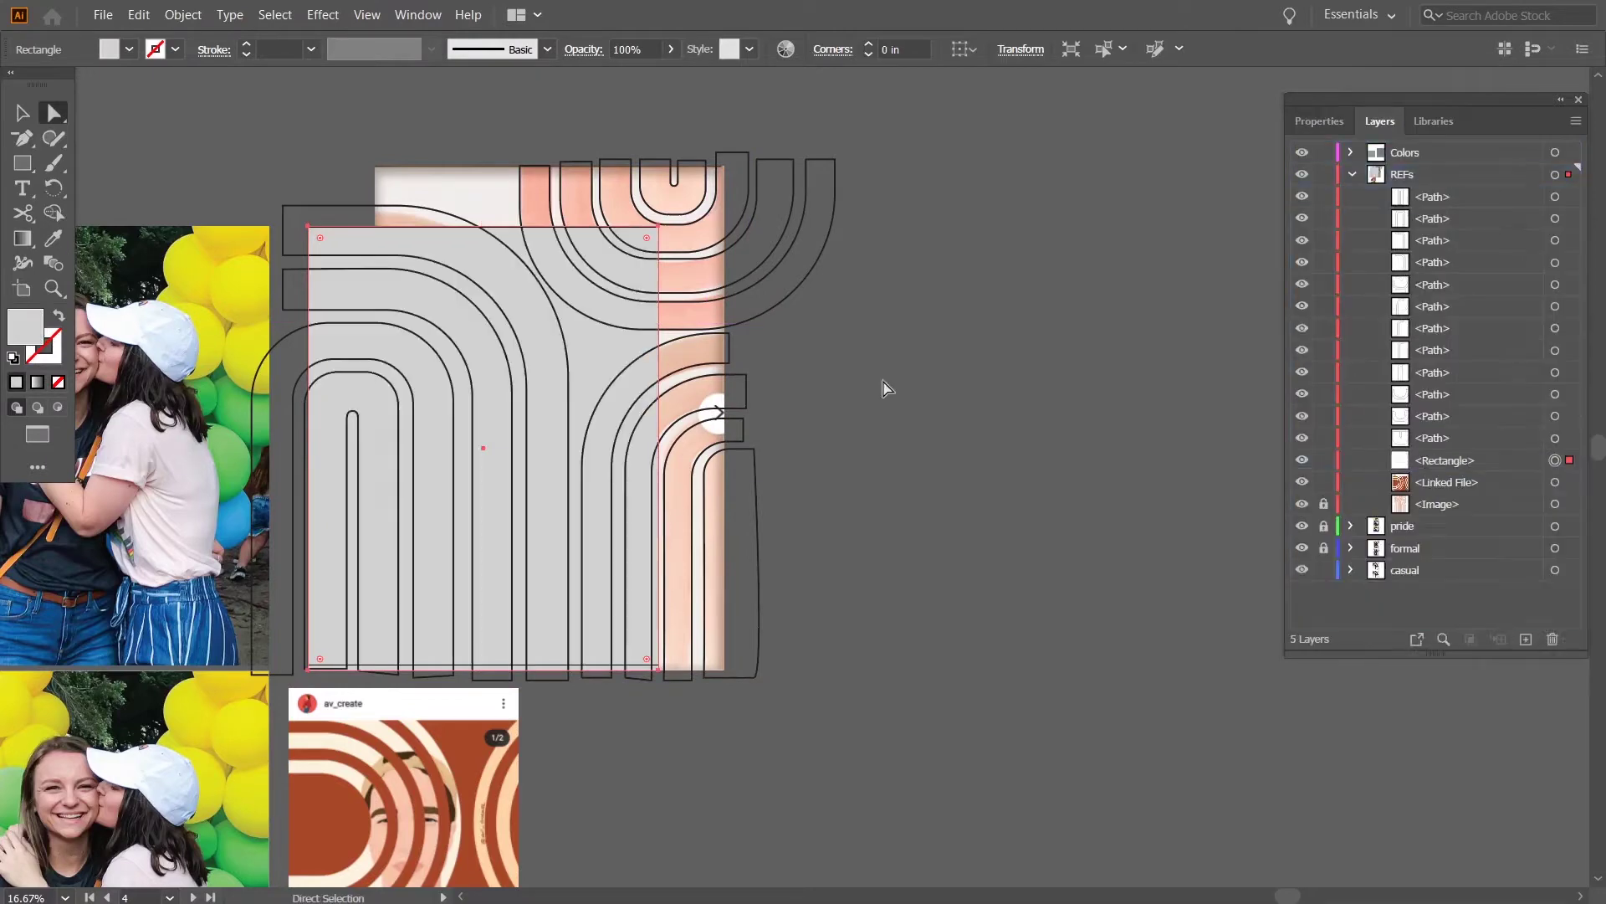
Group the arch outlines and name the combined group cutouts.
{"action": "left_click_drag", "start_coordinate": [736, 159], "coordinate": [795, 617]}
{"action": "key", "text": "ctrl+g"}
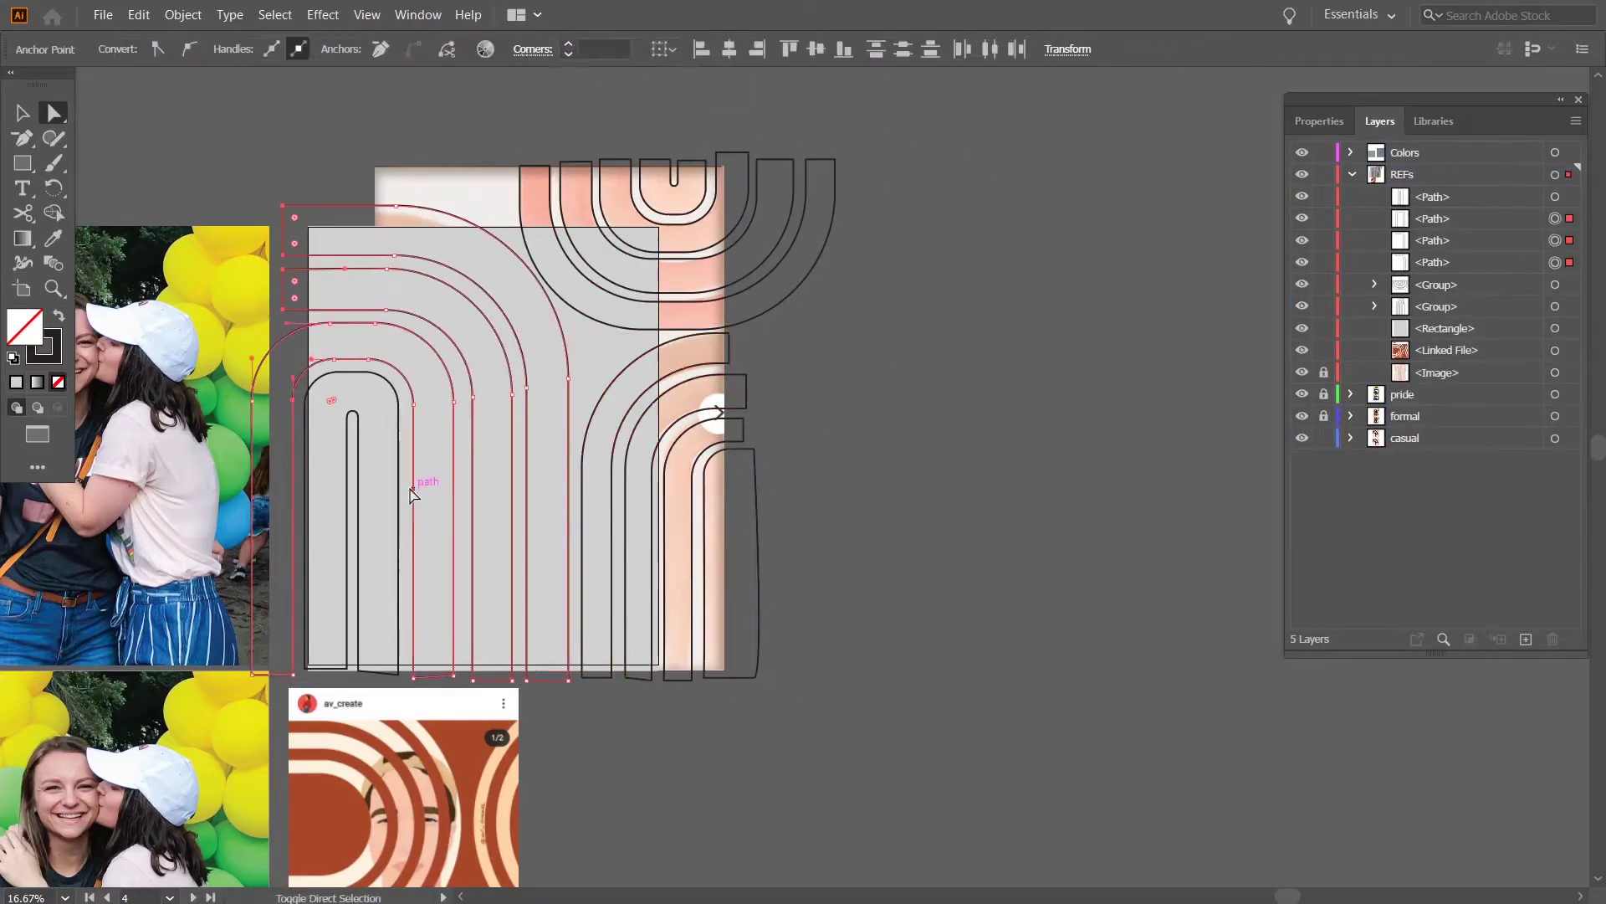
{"action": "key", "text": "BackSpace"}
{"action": "key", "text": "BackSpace"}
{"action": "key", "text": "BackSpace"}
{"action": "key", "text": "BackSpace"}
{"action": "type", "text": "outs"}
{"action": "left_click", "coordinate": [922, 298]}
Draw a rectangle over the whole artboard and use it as a clipping mask for the cutouts and the grey rectangle.
{"action": "key", "text": "m"}
{"action": "left_click_drag", "start_coordinate": [308, 227], "coordinate": [659, 665]}
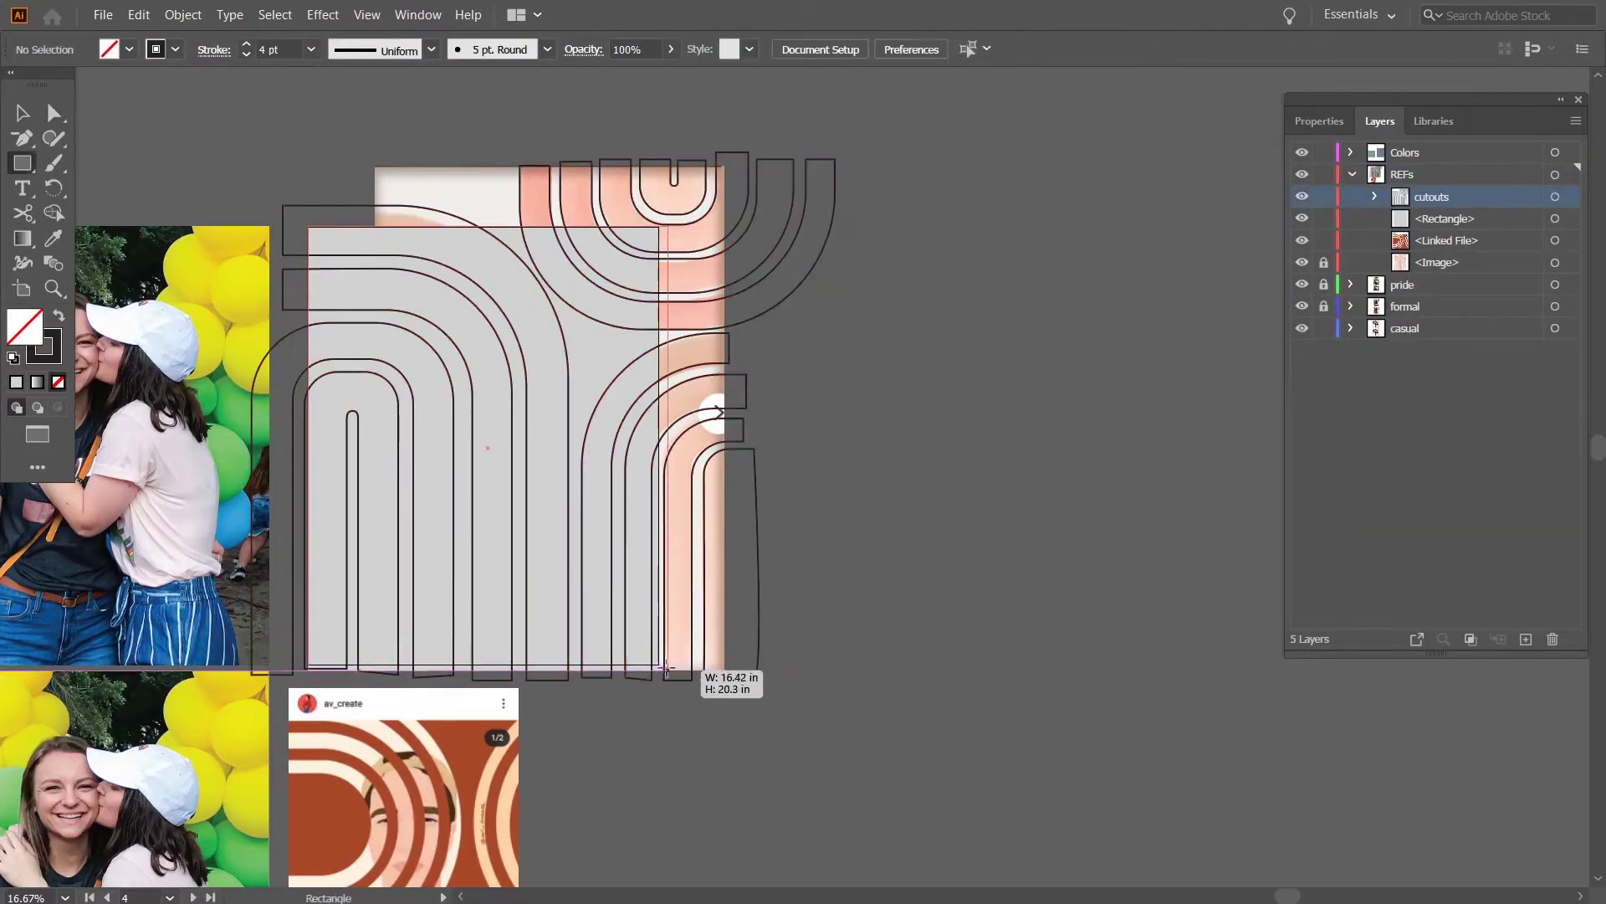
{"action": "left_click", "coordinate": [1555, 218], "text": "shift"}
{"action": "left_click", "coordinate": [1556, 241], "text": "shift"}
{"action": "key", "text": "ctrl+7"}
Hide the arches reference image in the REFs layer.
{"action": "left_click", "coordinate": [1323, 241]}
{"action": "left_click", "coordinate": [1302, 240]}
{"action": "scroll", "coordinate": [862, 360], "scroll_direction": "left", "scroll_amount": 5}
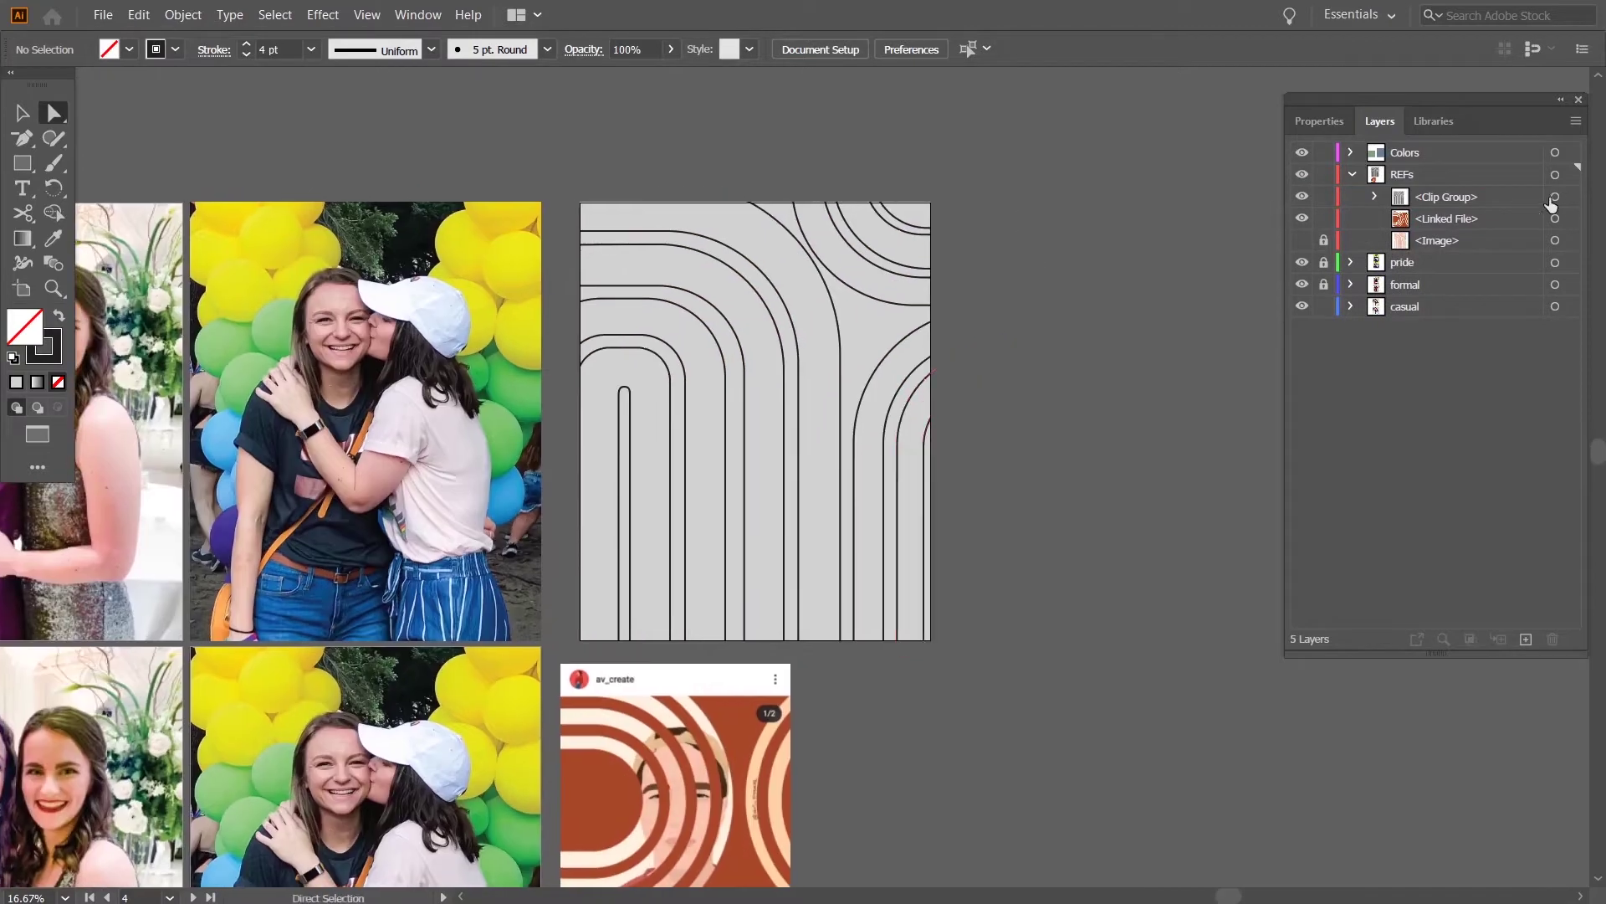
Duplicate the clipped arch group beside the artboard and rename the copy lying on the artboard test.
{"action": "left_click", "coordinate": [1555, 196]}
{"action": "left_click_drag", "start_coordinate": [814, 438], "coordinate": [1174, 437]}
{"action": "left_click_drag", "start_coordinate": [1174, 437], "coordinate": [814, 437]}
{"action": "double_click", "coordinate": [1435, 197]}
{"action": "type", "text": "test"}
{"action": "key", "text": "Return"}
{"action": "key", "text": "ctrl+shift+a"}
Combine the cutouts and the grey rectangle inside the test group with the Pathfinder Exclude operation.
{"action": "left_click", "coordinate": [1374, 196]}
{"action": "left_click", "coordinate": [1556, 240]}
{"action": "left_click", "coordinate": [1555, 262], "text": "shift"}
{"action": "left_click", "coordinate": [406, 14]}
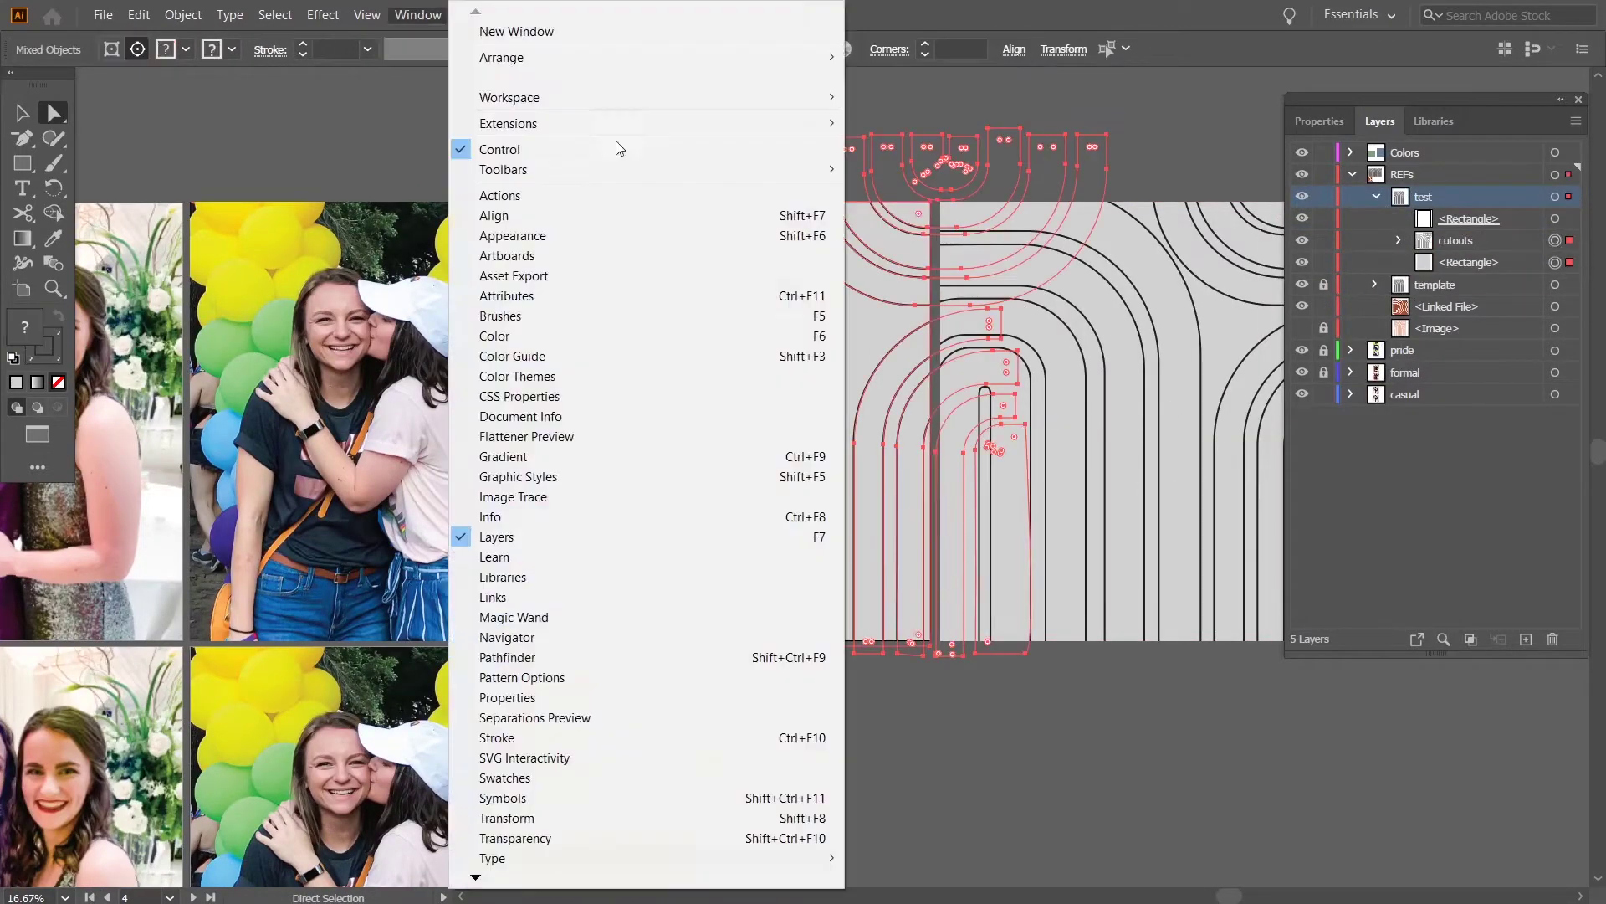
{"action": "left_click", "coordinate": [485, 676]}
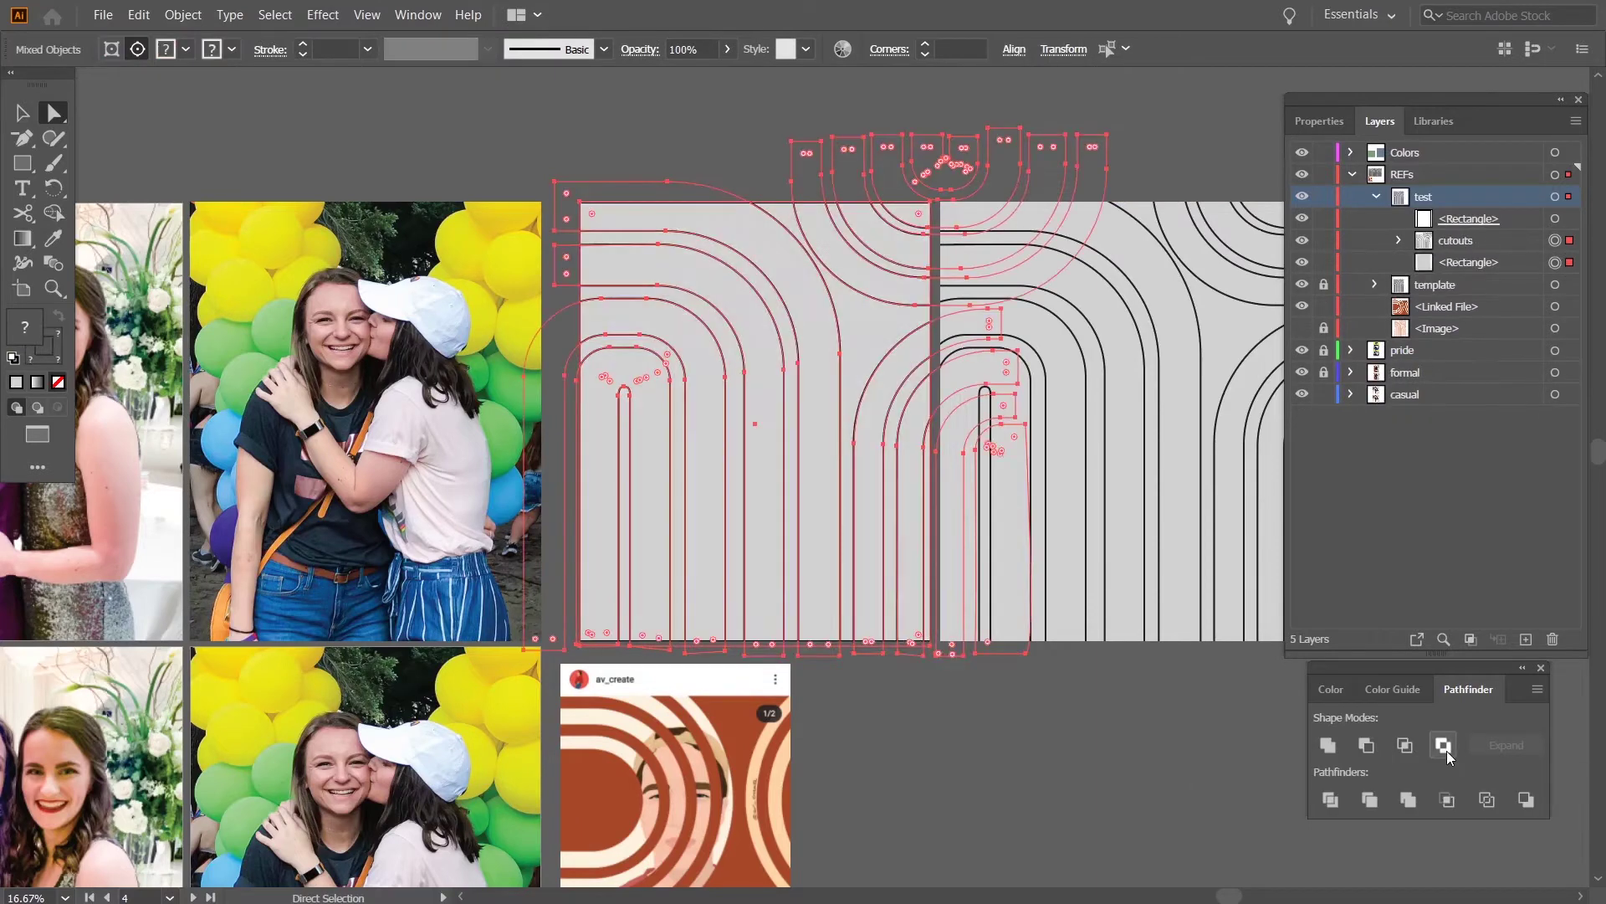
{"action": "left_click", "coordinate": [1447, 750]}
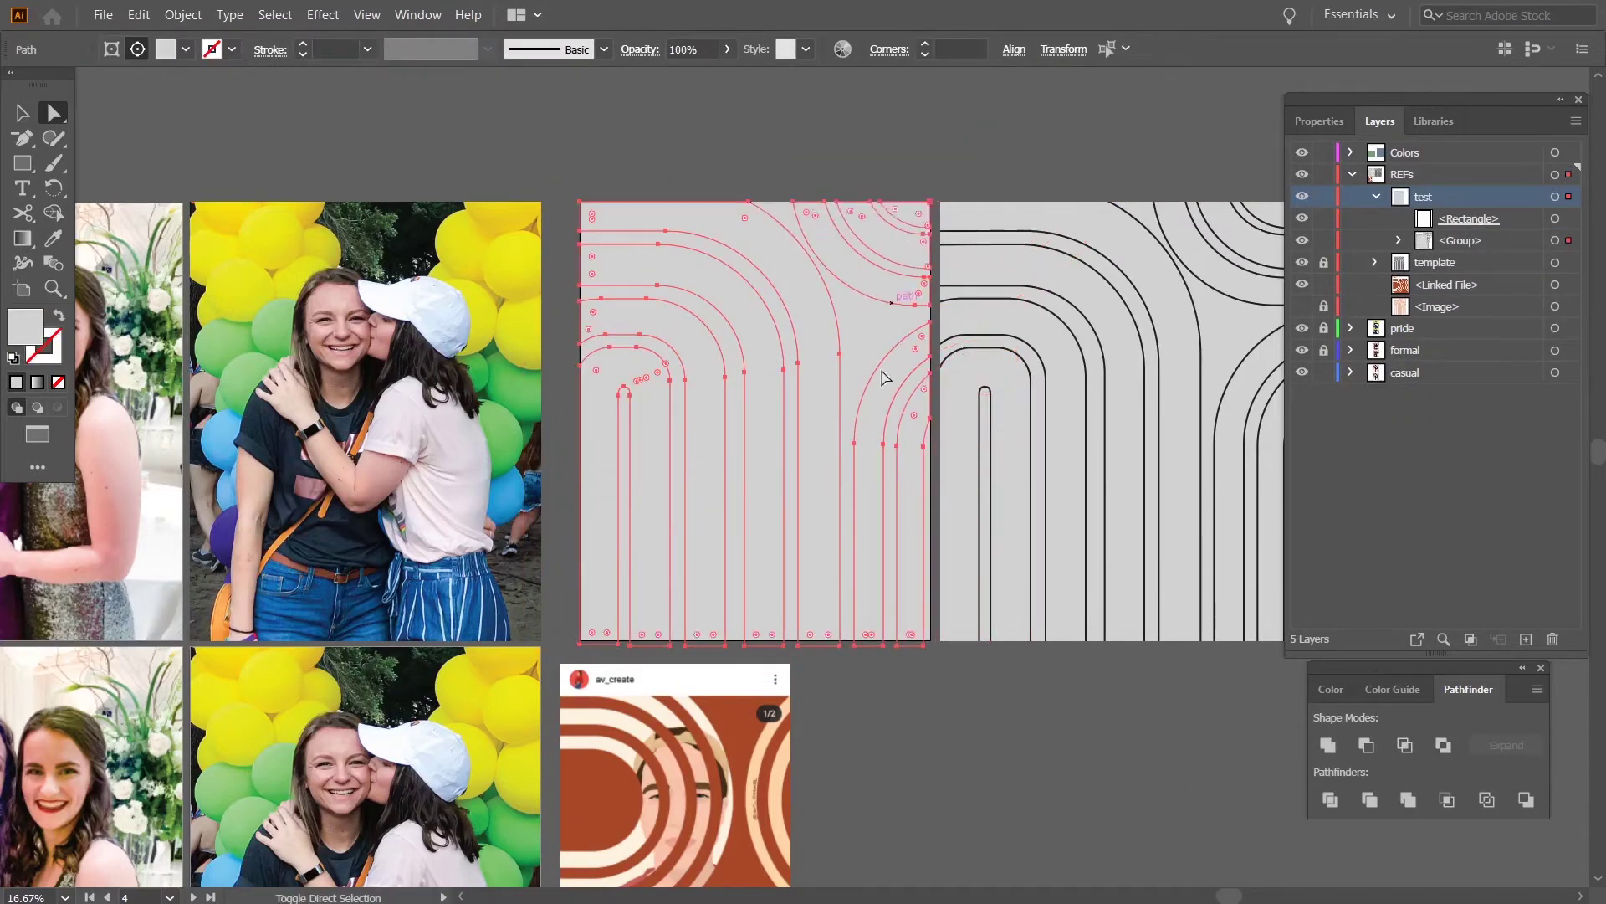
Delete the unneeded grey shapes between the arch bands in the test group.
{"action": "key", "text": "Delete"}
{"action": "left_click", "coordinate": [1398, 241]}
{"action": "left_click", "coordinate": [1398, 240]}
{"action": "scroll", "coordinate": [1477, 430], "scroll_direction": "down", "scroll_amount": 10}
{"action": "key", "text": "Delete"}
Fill the remaining arch bands of the test group with the blue swatch color.
{"action": "left_click", "coordinate": [624, 410]}
{"action": "left_click", "coordinate": [678, 397], "text": "shift"}
{"action": "left_click", "coordinate": [735, 385], "text": "shift"}
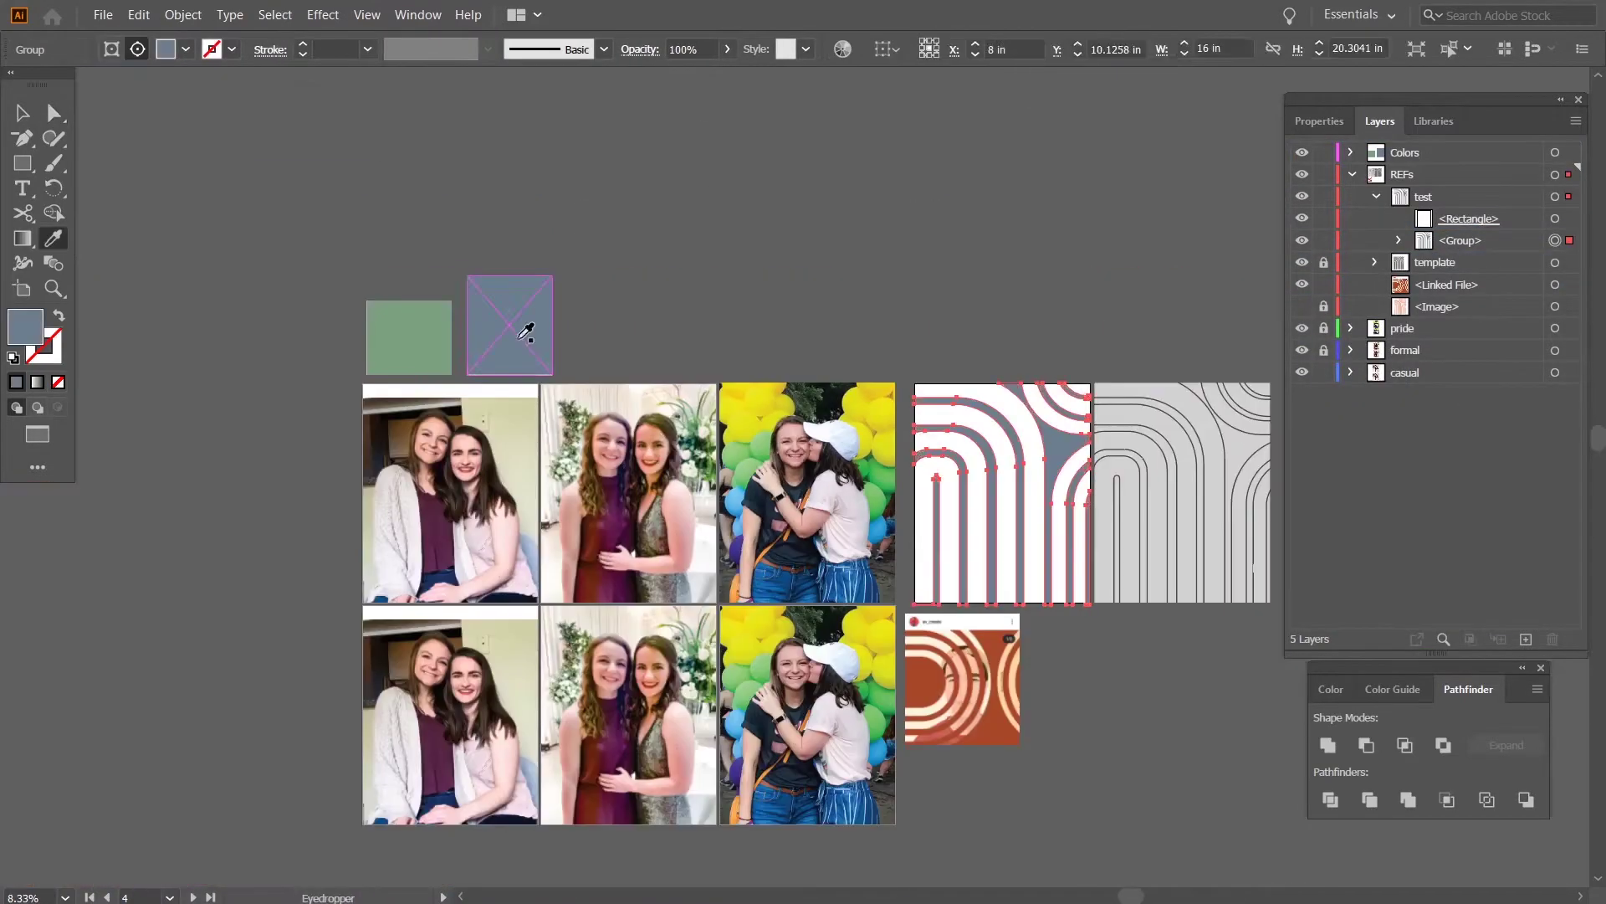
{"action": "left_click", "coordinate": [1555, 240]}
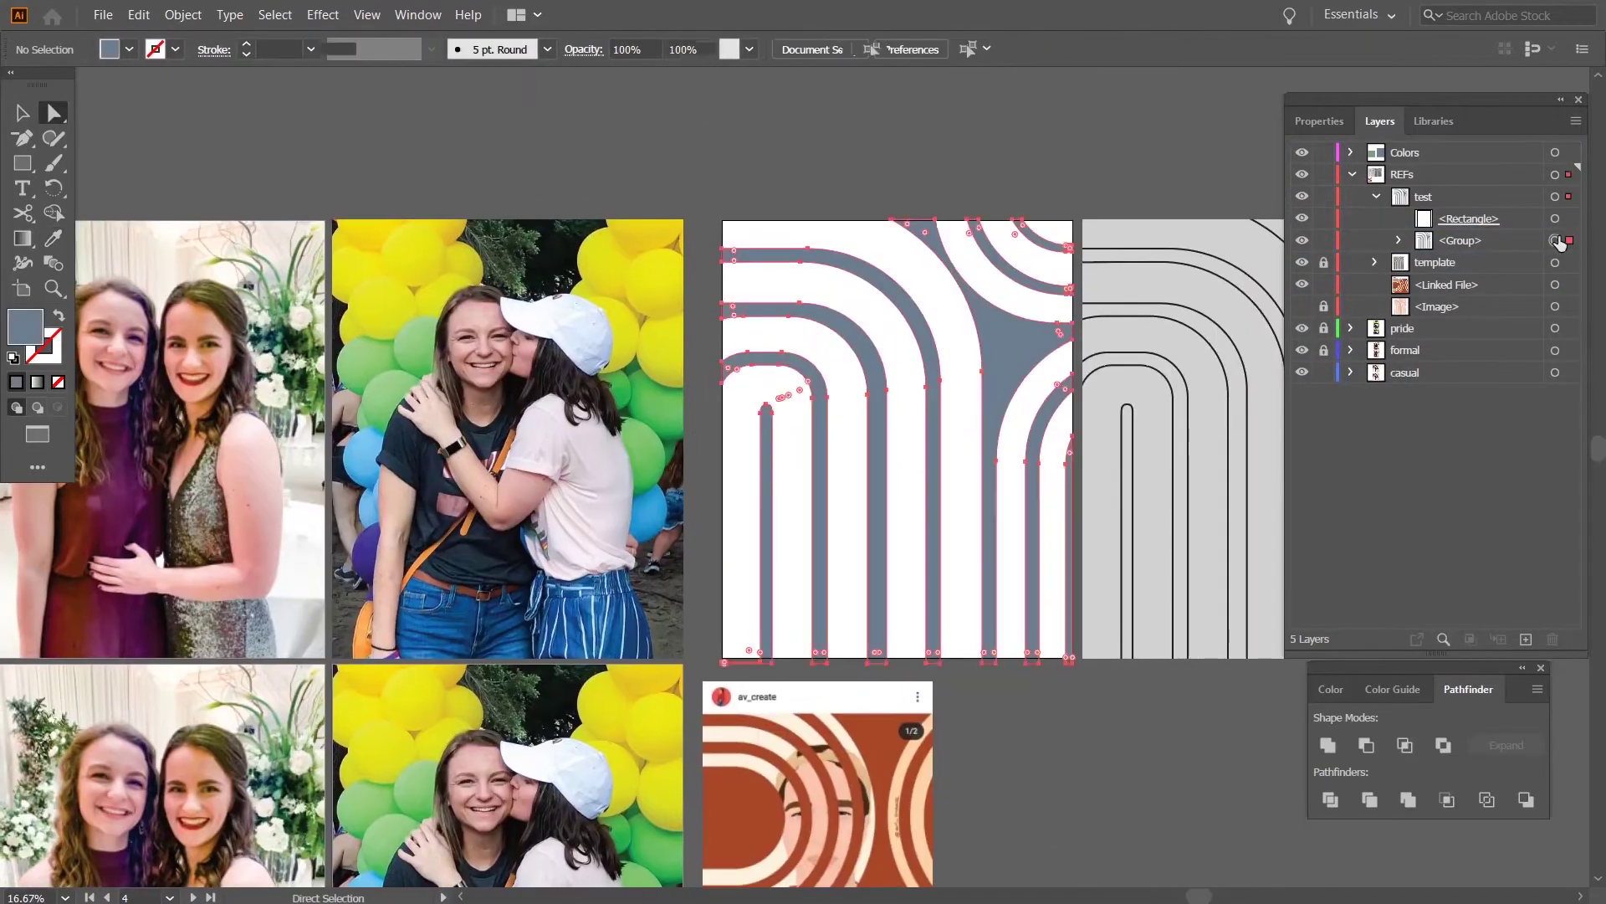
Rename the test group in the REFs layer to v1 Blue.
{"action": "left_click", "coordinate": [1426, 199]}
{"action": "double_click", "coordinate": [1422, 198]}
{"action": "type", "text": "v1"}
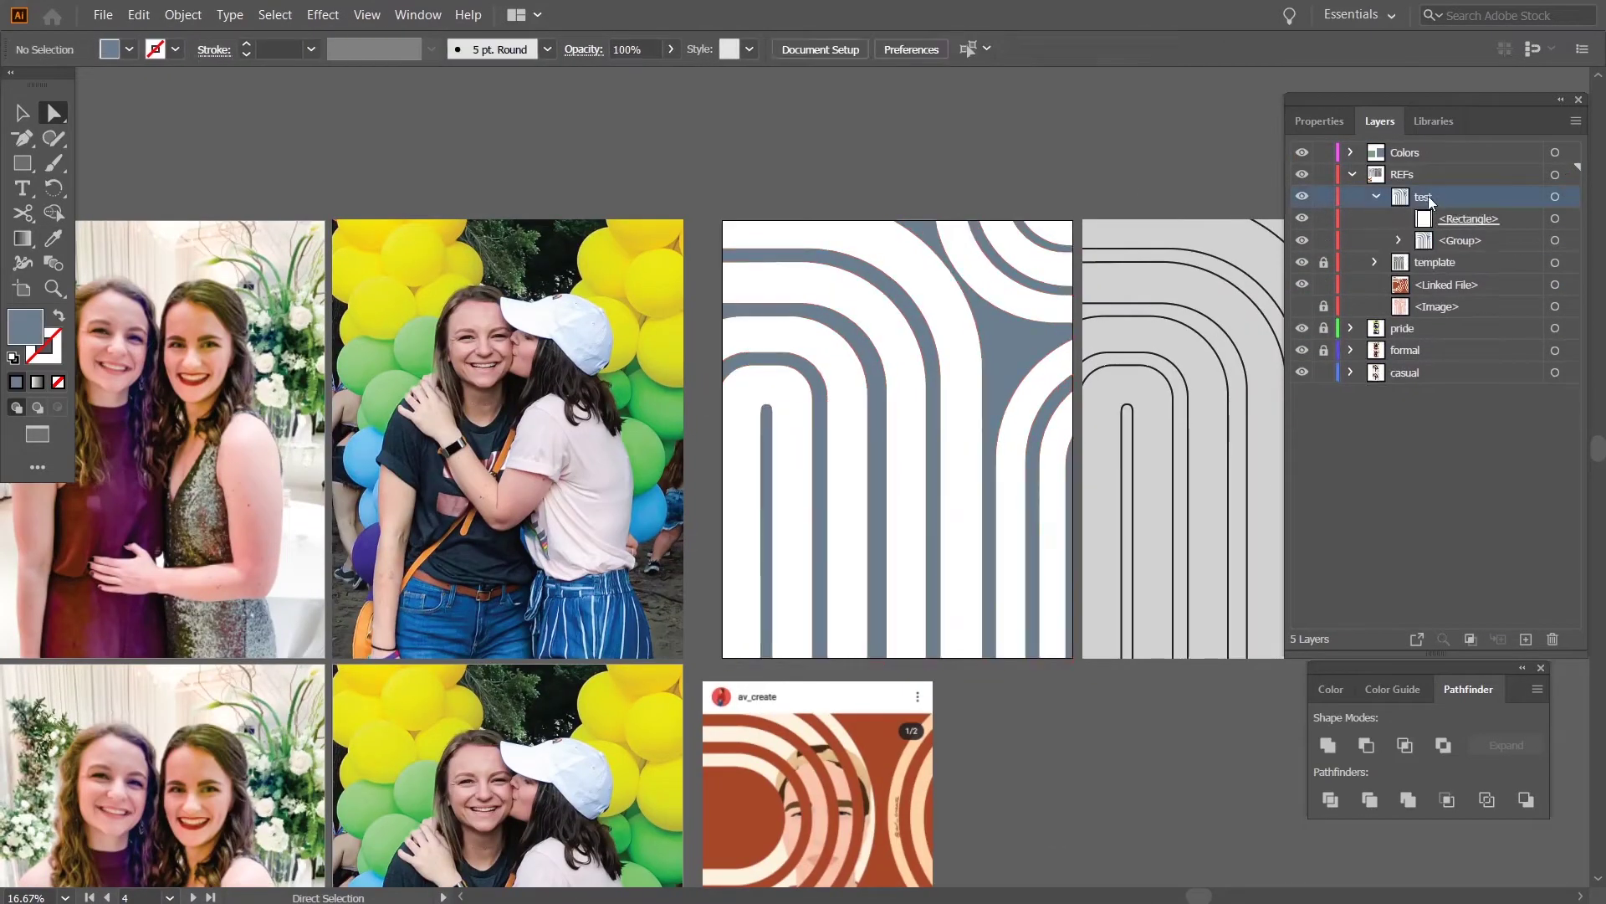
{"action": "key", "text": "Return"}
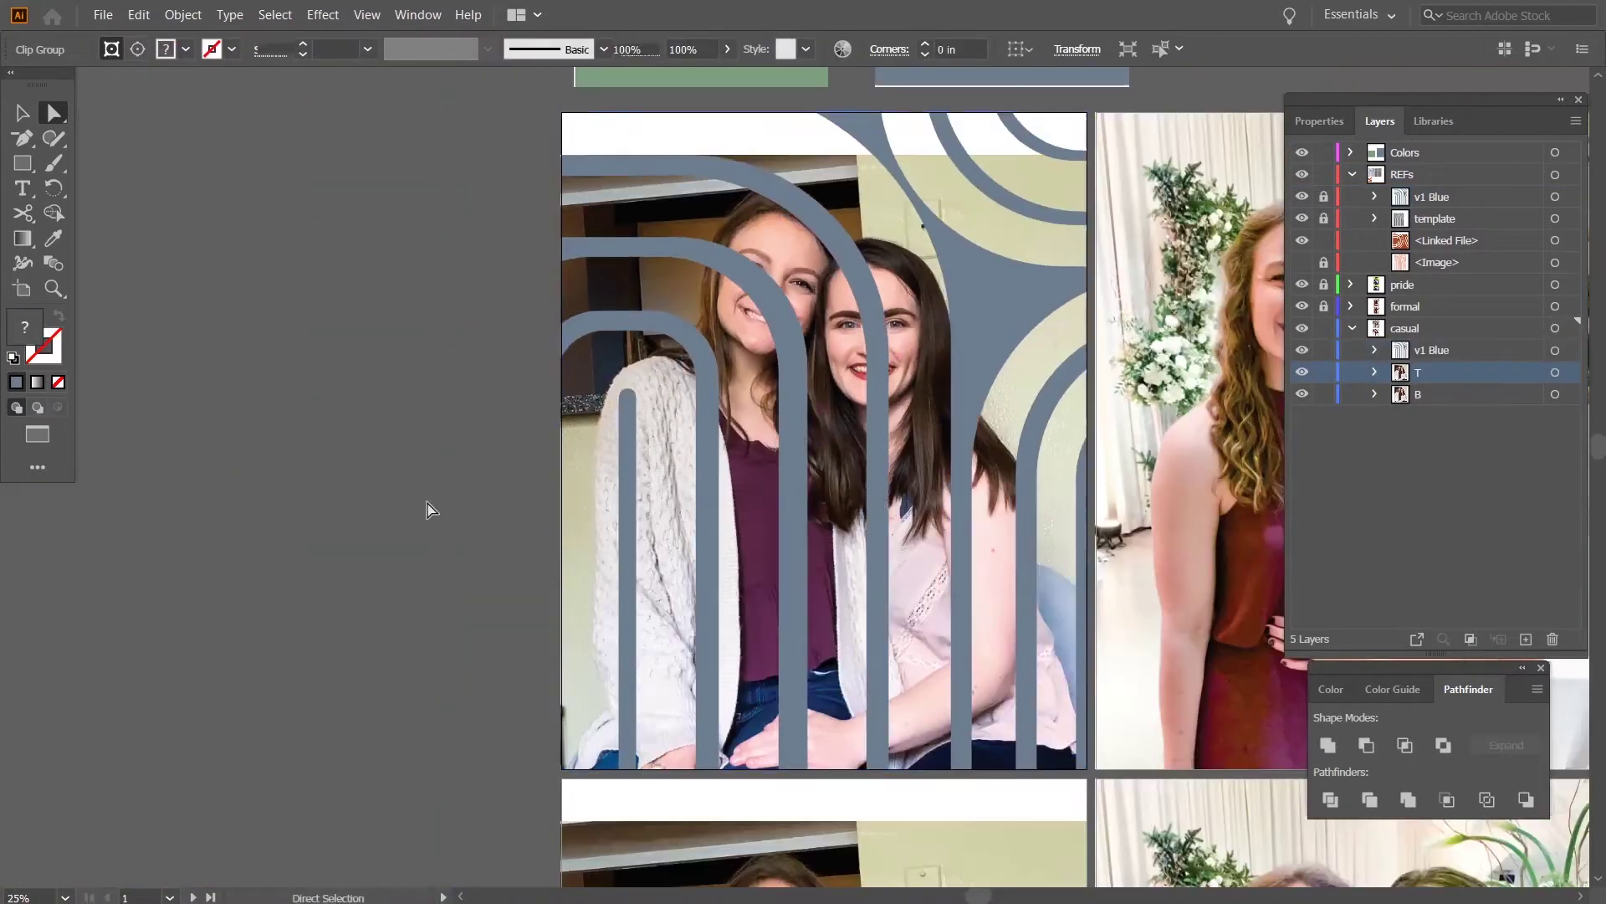
Lower the opacity of the blue arches over the upper casual portrait so the photo shows through.
{"action": "left_click_drag", "start_coordinate": [427, 509], "coordinate": [194, 514]}
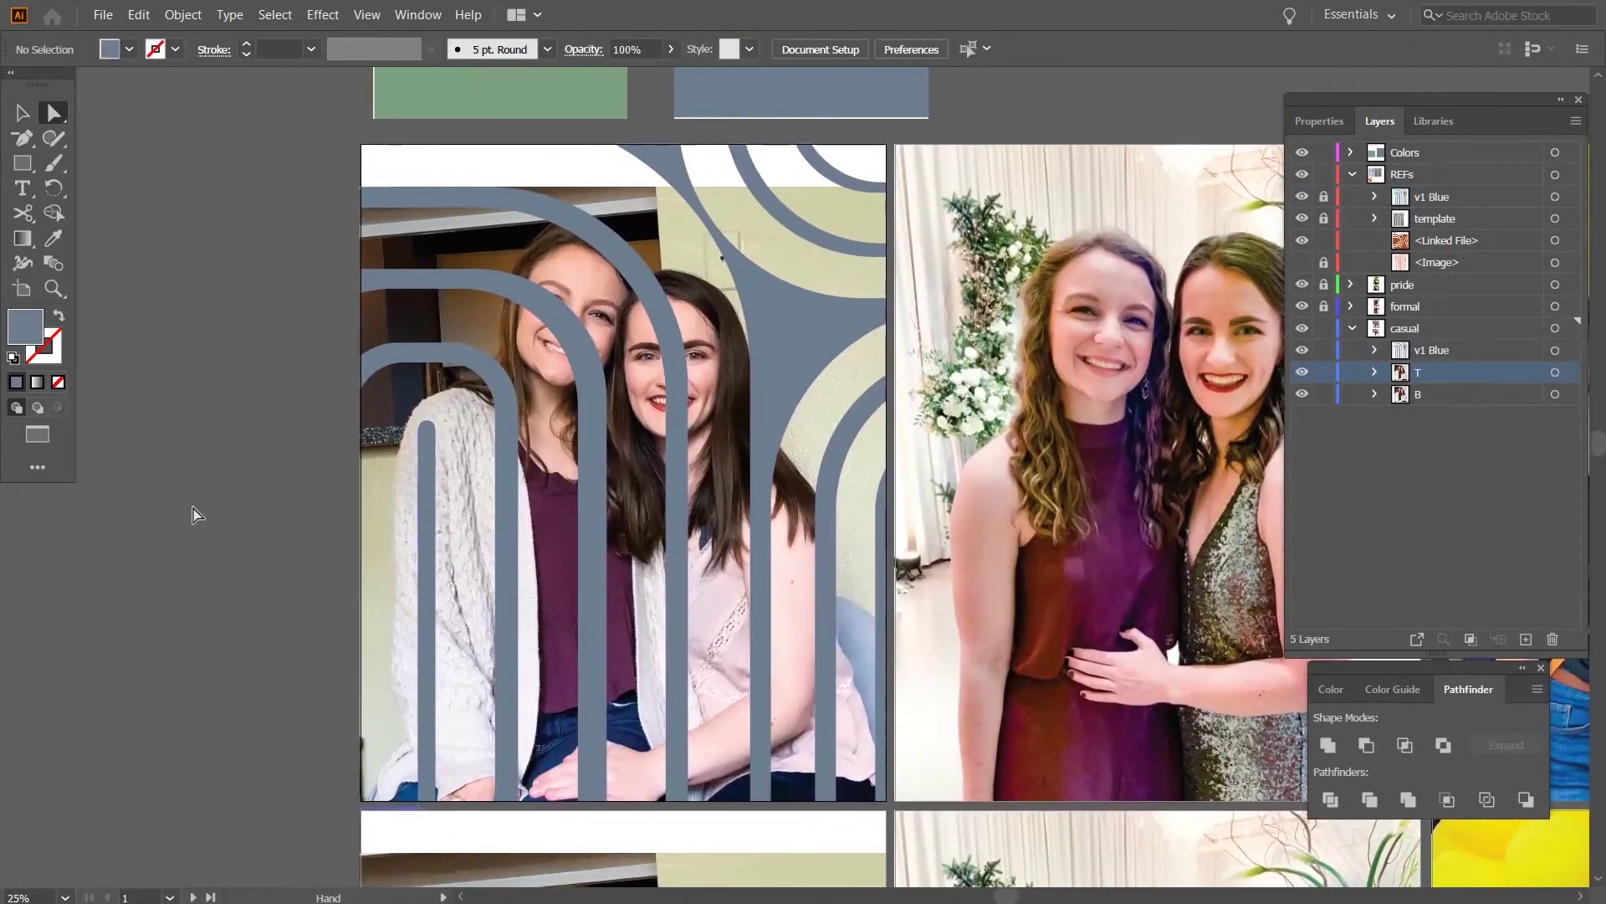
{"action": "left_click", "coordinate": [1374, 372]}
{"action": "left_click", "coordinate": [215, 416]}
{"action": "left_click", "coordinate": [1374, 351]}
{"action": "scroll", "coordinate": [583, 204], "scroll_direction": "up", "scroll_amount": 4}
{"action": "left_click_drag", "start_coordinate": [764, 118], "coordinate": [714, 263]}
{"action": "left_click", "coordinate": [1543, 394]}
{"action": "left_click", "coordinate": [1320, 121]}
{"action": "left_click", "coordinate": [1439, 408]}
{"action": "left_click_drag", "start_coordinate": [1435, 435], "coordinate": [1388, 436]}
{"action": "key", "text": "ctrl+shift+a"}
Draw Pen cutout shapes along both women's hair where the outer and second arches cross the casual portrait.
{"action": "key", "text": "p"}
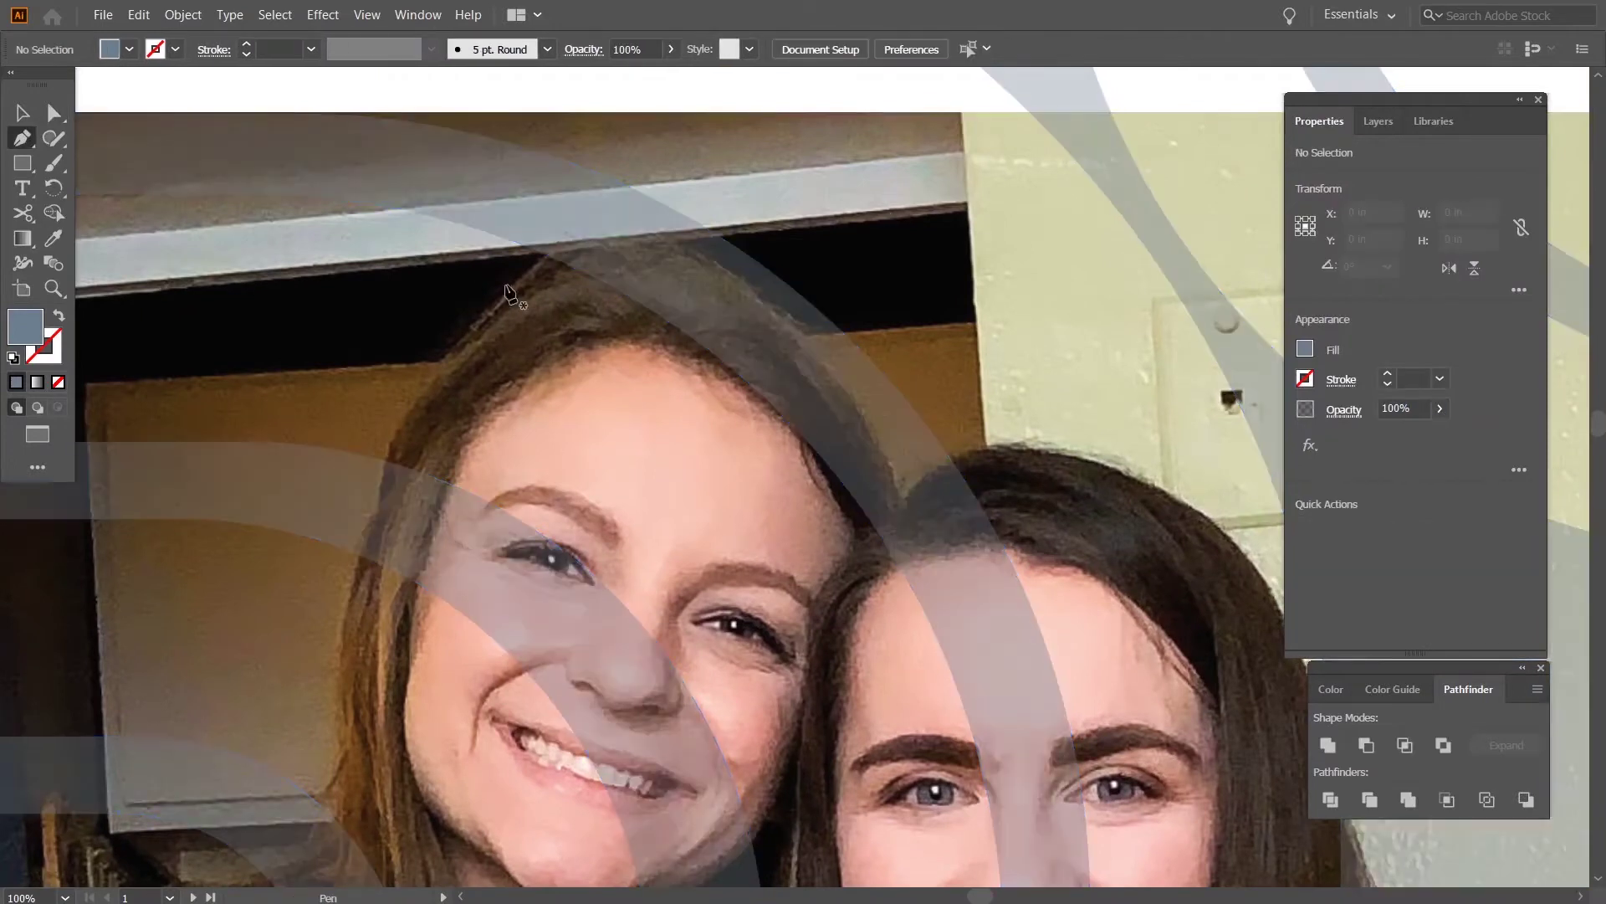
{"action": "left_click", "coordinate": [528, 272]}
{"action": "left_click_drag", "start_coordinate": [624, 244], "coordinate": [668, 245]}
{"action": "left_click_drag", "start_coordinate": [824, 370], "coordinate": [824, 376]}
{"action": "left_click_drag", "start_coordinate": [895, 506], "coordinate": [908, 502]}
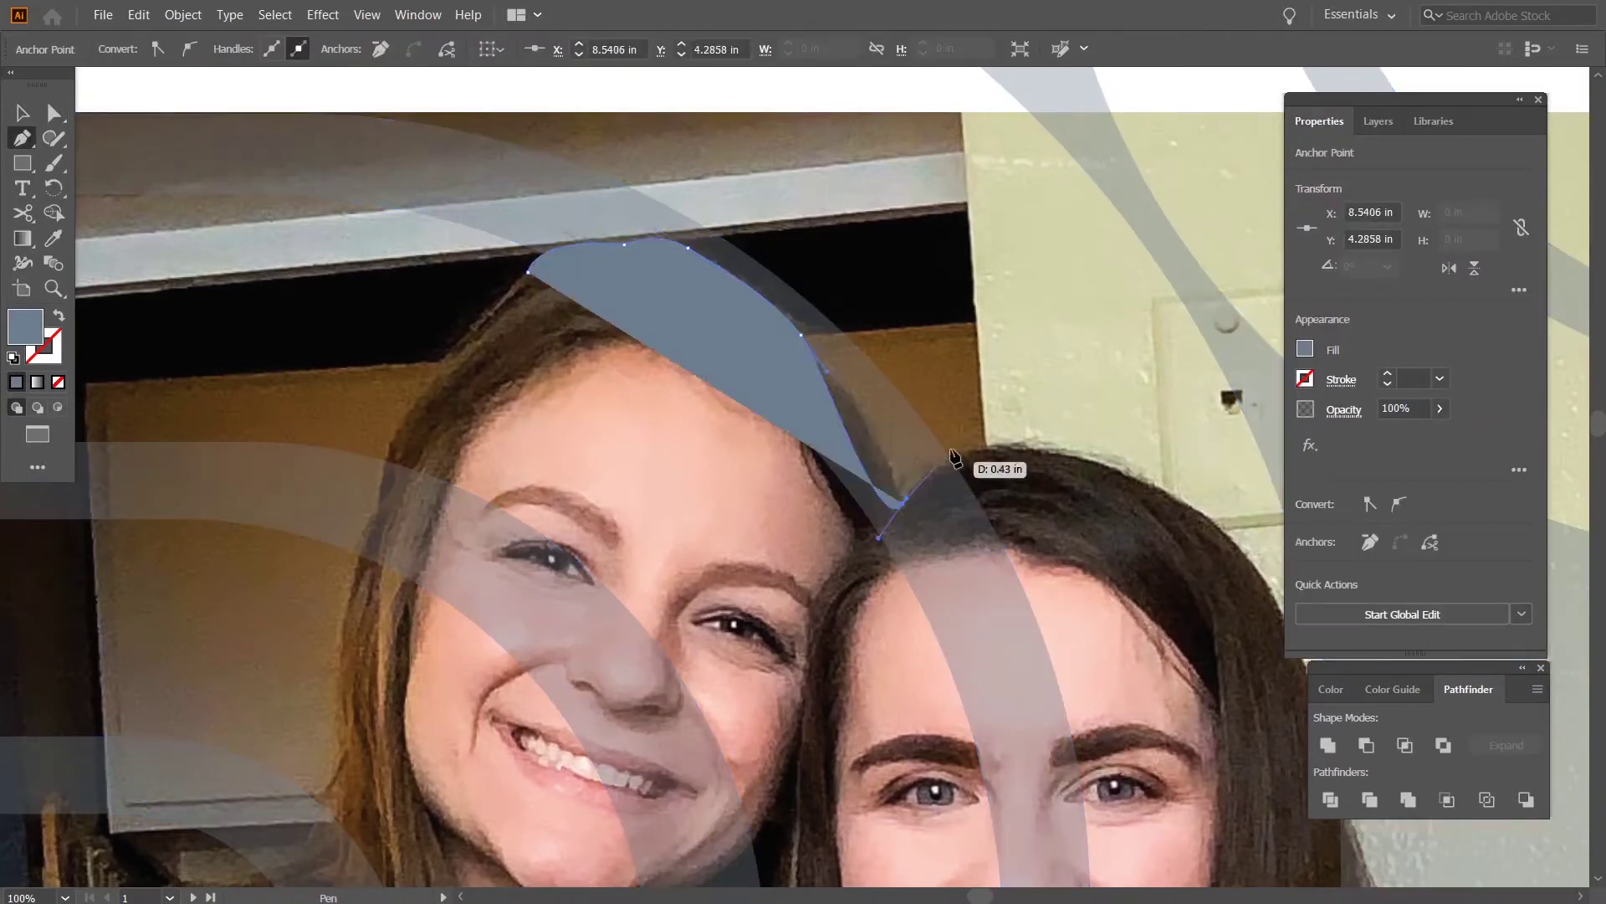
{"action": "left_click_drag", "start_coordinate": [966, 452], "coordinate": [996, 457]}
{"action": "left_click", "coordinate": [1050, 522]}
{"action": "left_click", "coordinate": [858, 581]}
{"action": "left_click", "coordinate": [528, 272]}
{"action": "left_click", "coordinate": [391, 444]}
{"action": "left_click", "coordinate": [378, 505]}
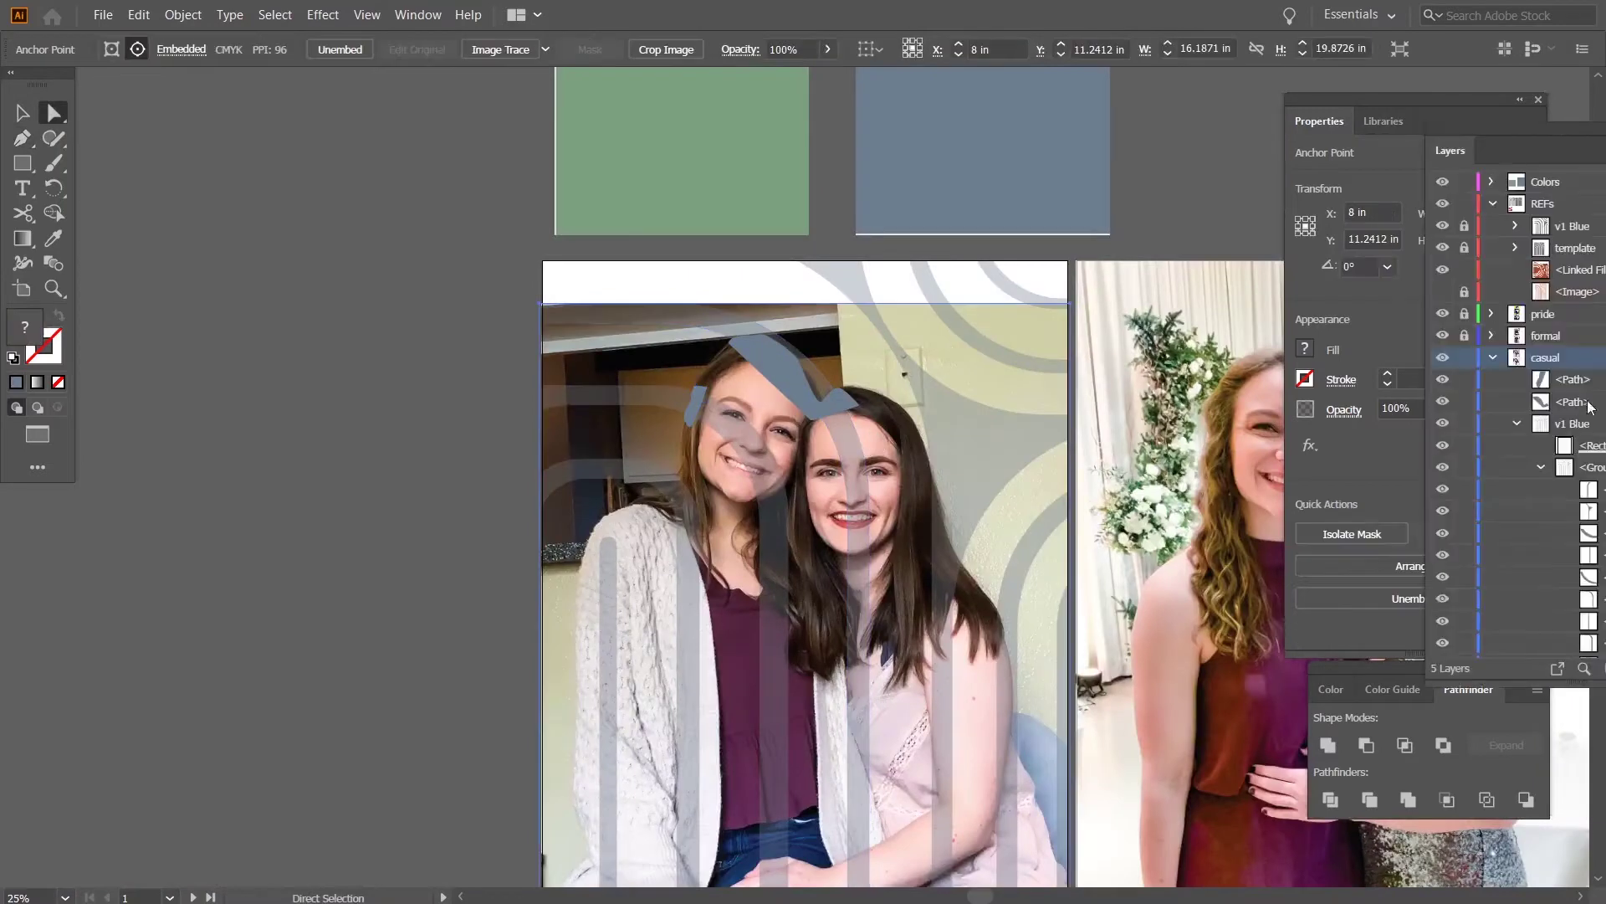
Select the outer arch and the head cutout path and move them out of the casual v1 Blue group.
{"action": "left_click_drag", "start_coordinate": [1473, 125], "coordinate": [1433, 124]}
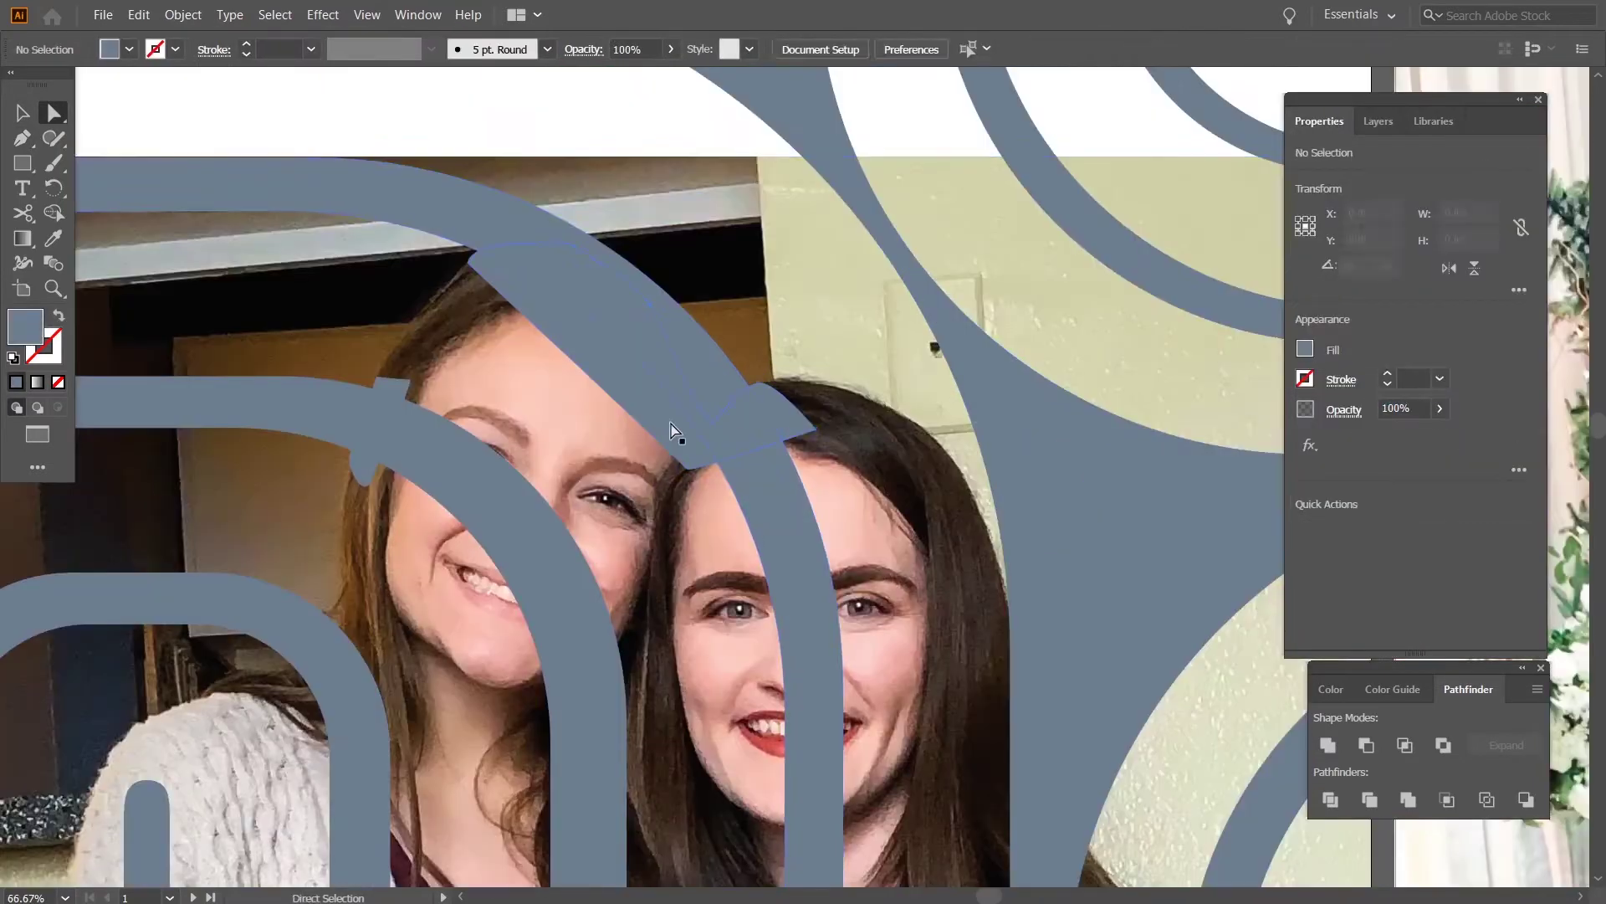
{"action": "left_click", "coordinate": [767, 499]}
{"action": "key", "text": "F7"}
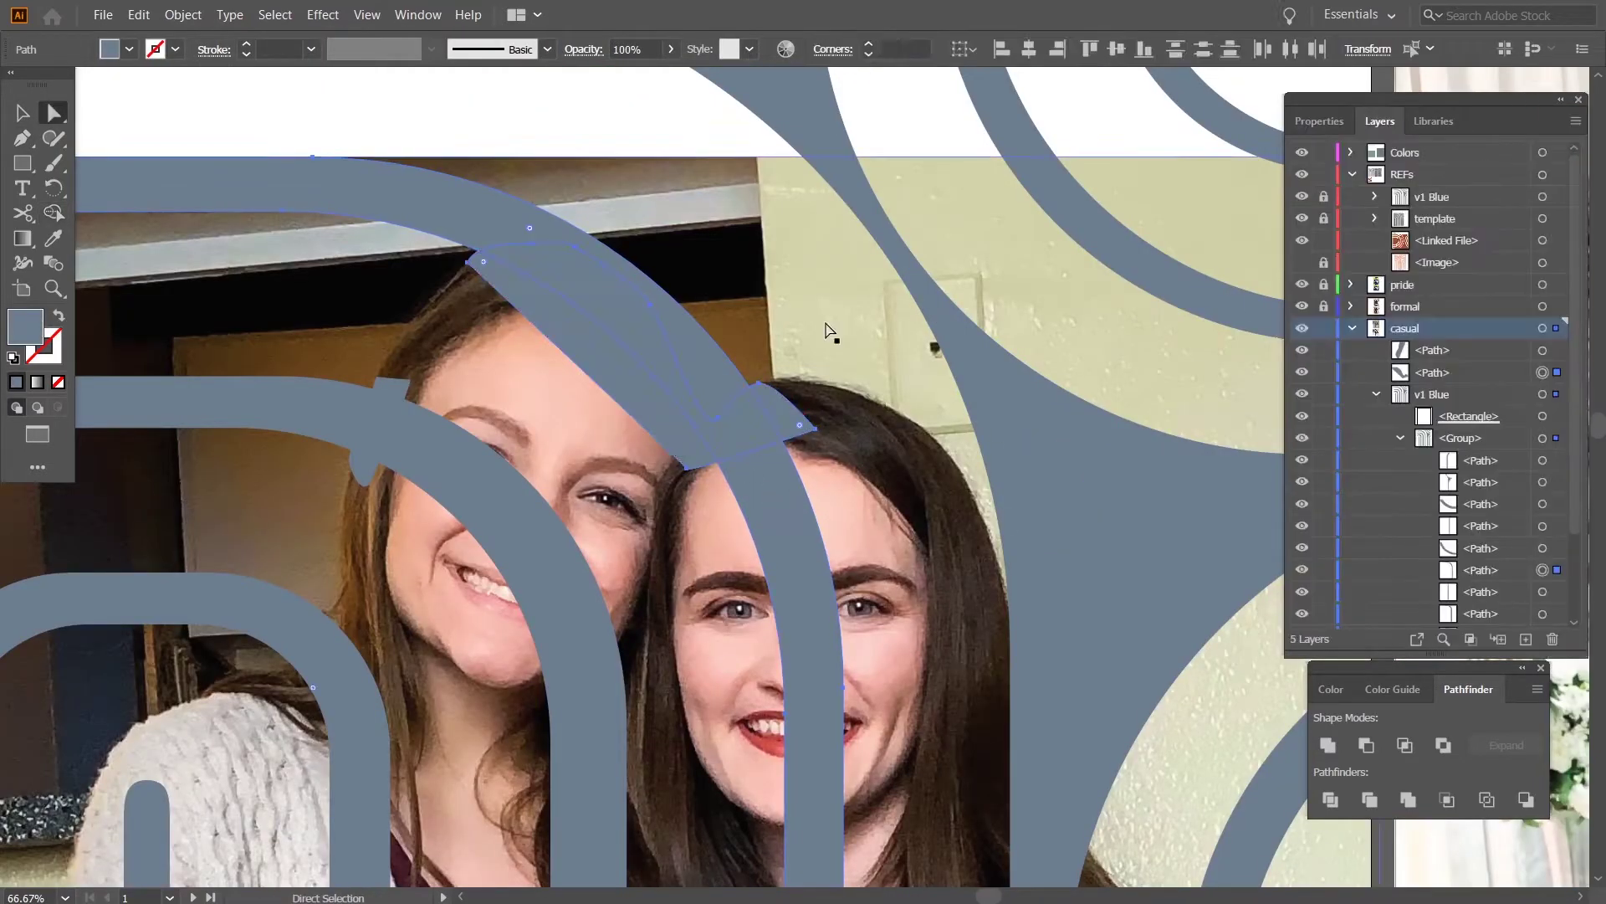
{"action": "key", "text": "a"}
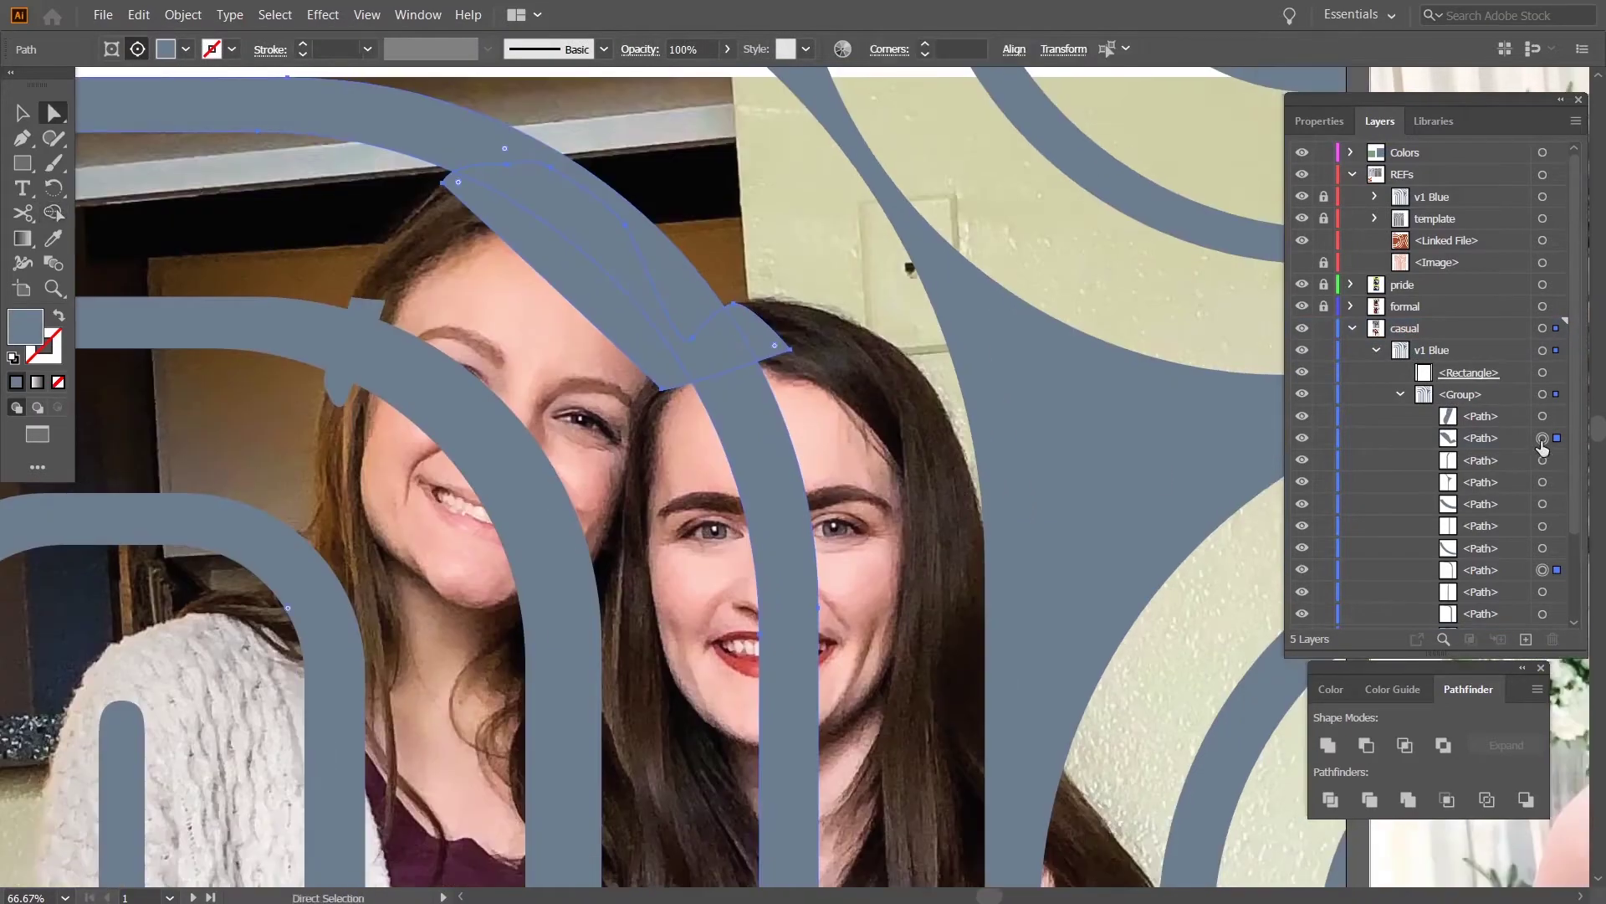
{"action": "scroll", "coordinate": [732, 369], "scroll_direction": "down", "scroll_amount": 1, "text": "alt"}
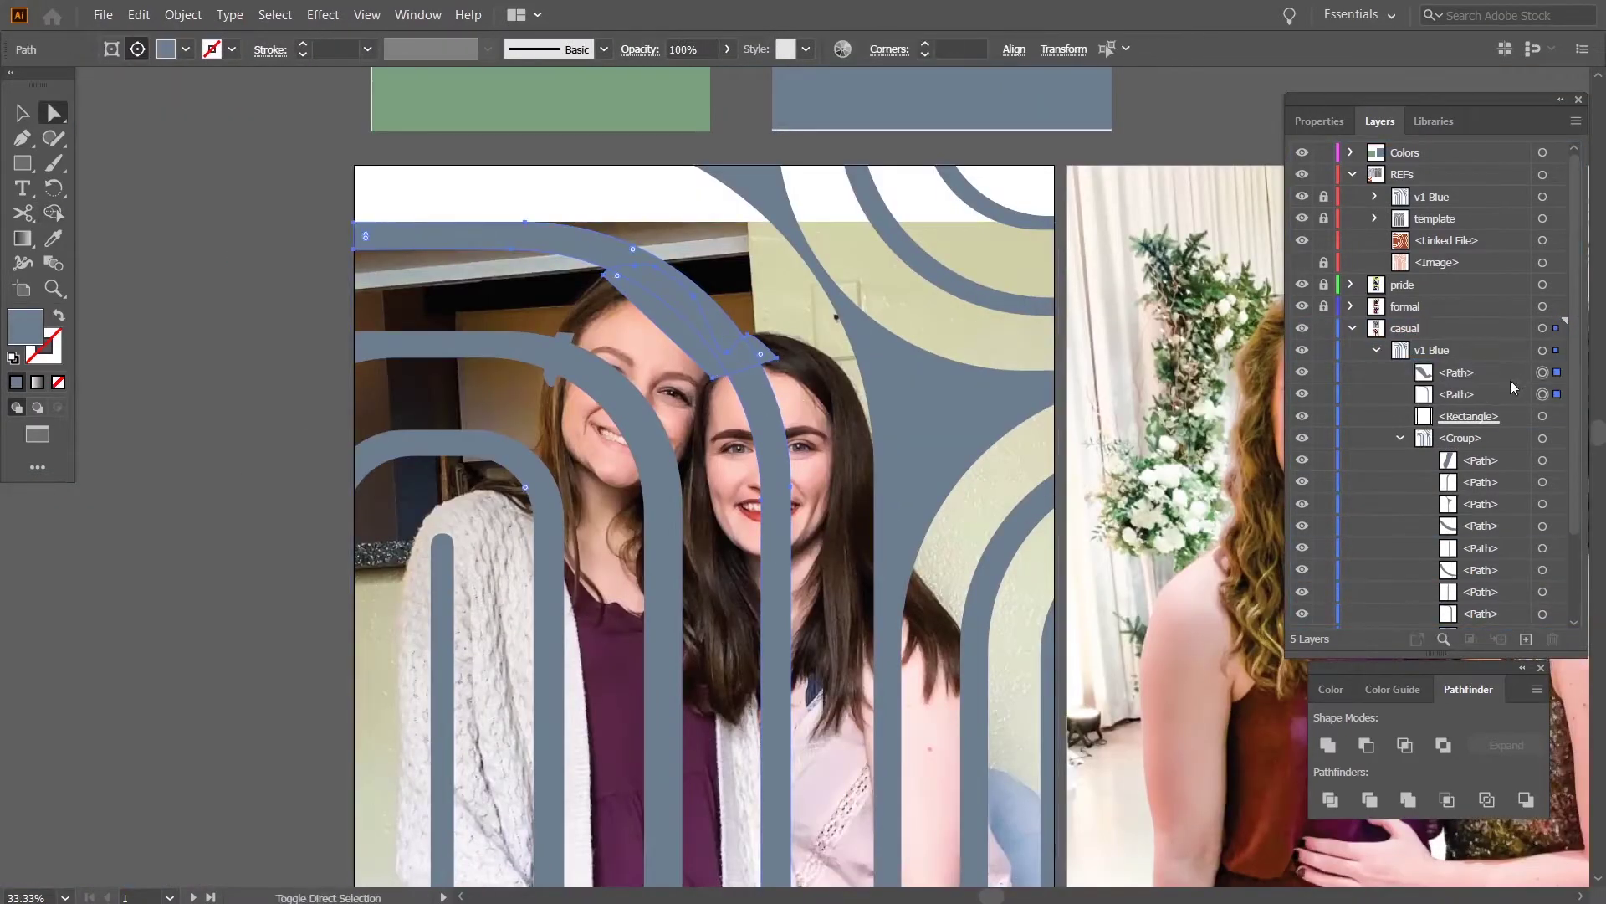
{"action": "left_click_drag", "start_coordinate": [1515, 387], "coordinate": [1473, 340]}
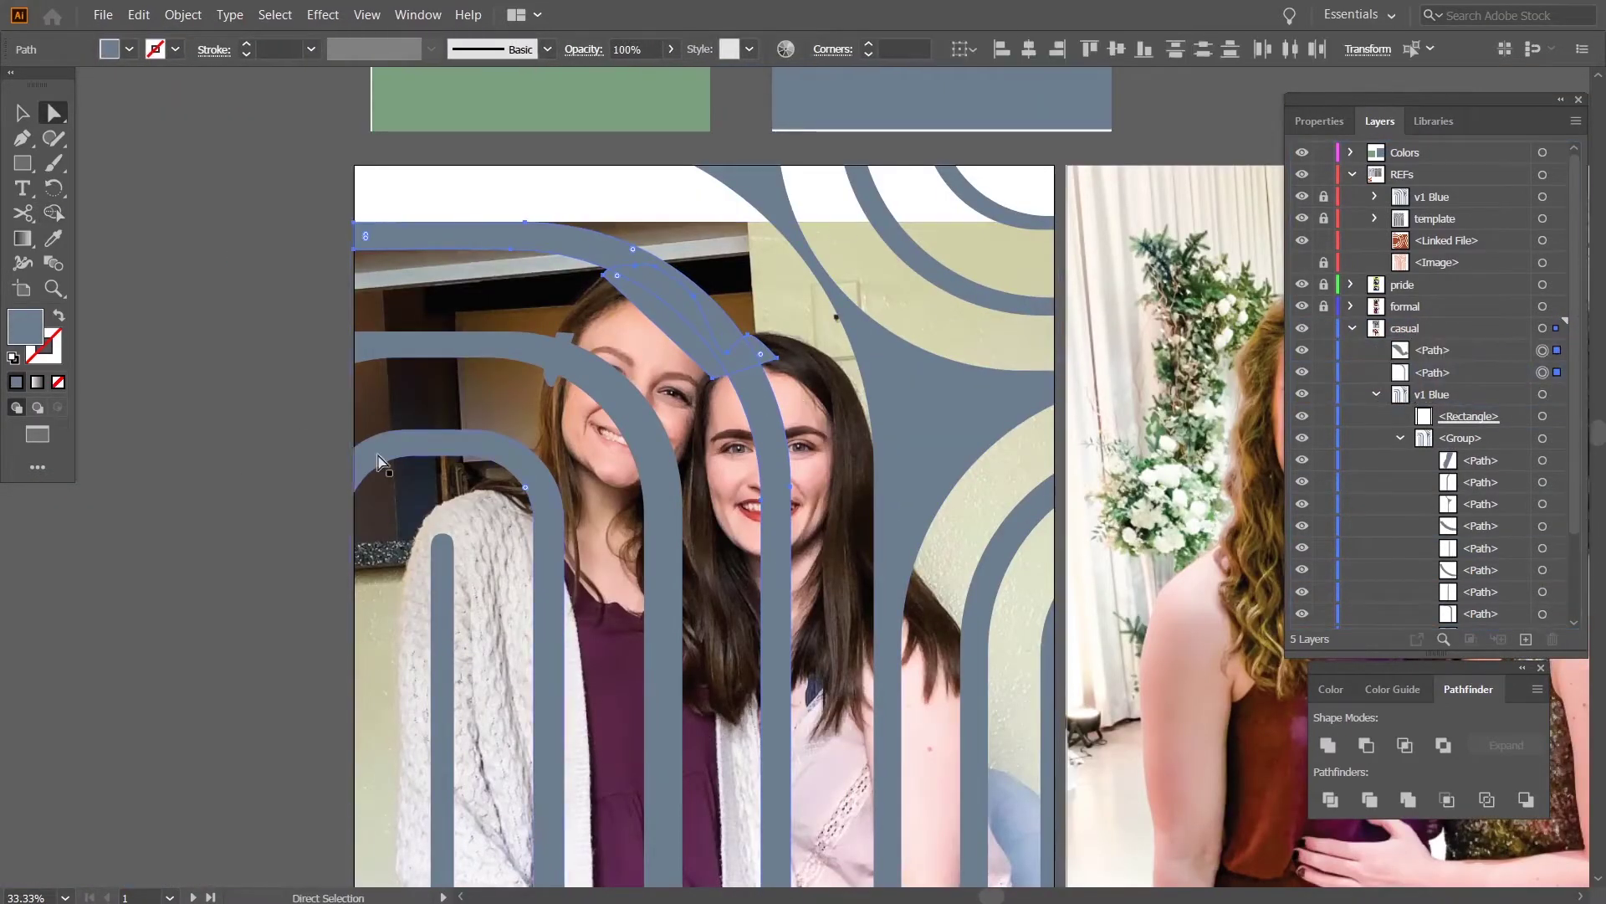
Delete the outer arch pieces that cover the women's heads in the casual portrait.
{"action": "left_click", "coordinate": [718, 352]}
{"action": "left_click", "coordinate": [758, 393]}
{"action": "key", "text": "a"}
{"action": "key", "text": "Delete"}
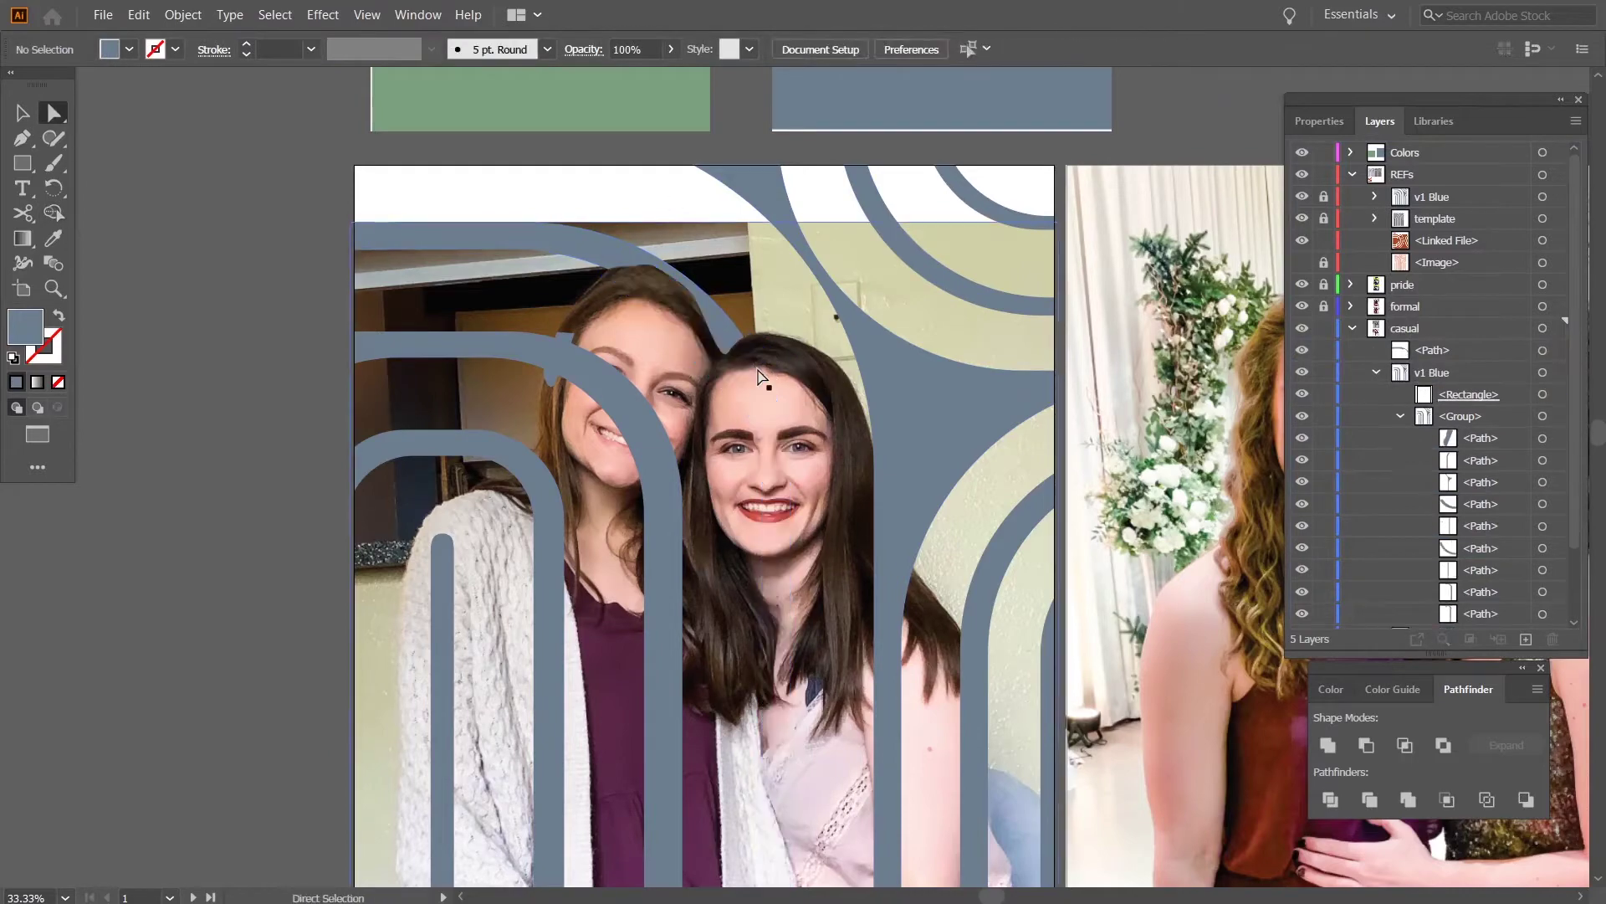
Move the second arch and its hair cutout path out of the clipped group in the casual v1 Blue group.
{"action": "scroll", "coordinate": [833, 465], "scroll_direction": "down", "scroll_amount": 3}
{"action": "scroll", "coordinate": [739, 428], "scroll_direction": "up", "scroll_amount": 6}
{"action": "left_click", "coordinate": [672, 484]}
{"action": "left_click", "coordinate": [752, 453], "text": "shift"}
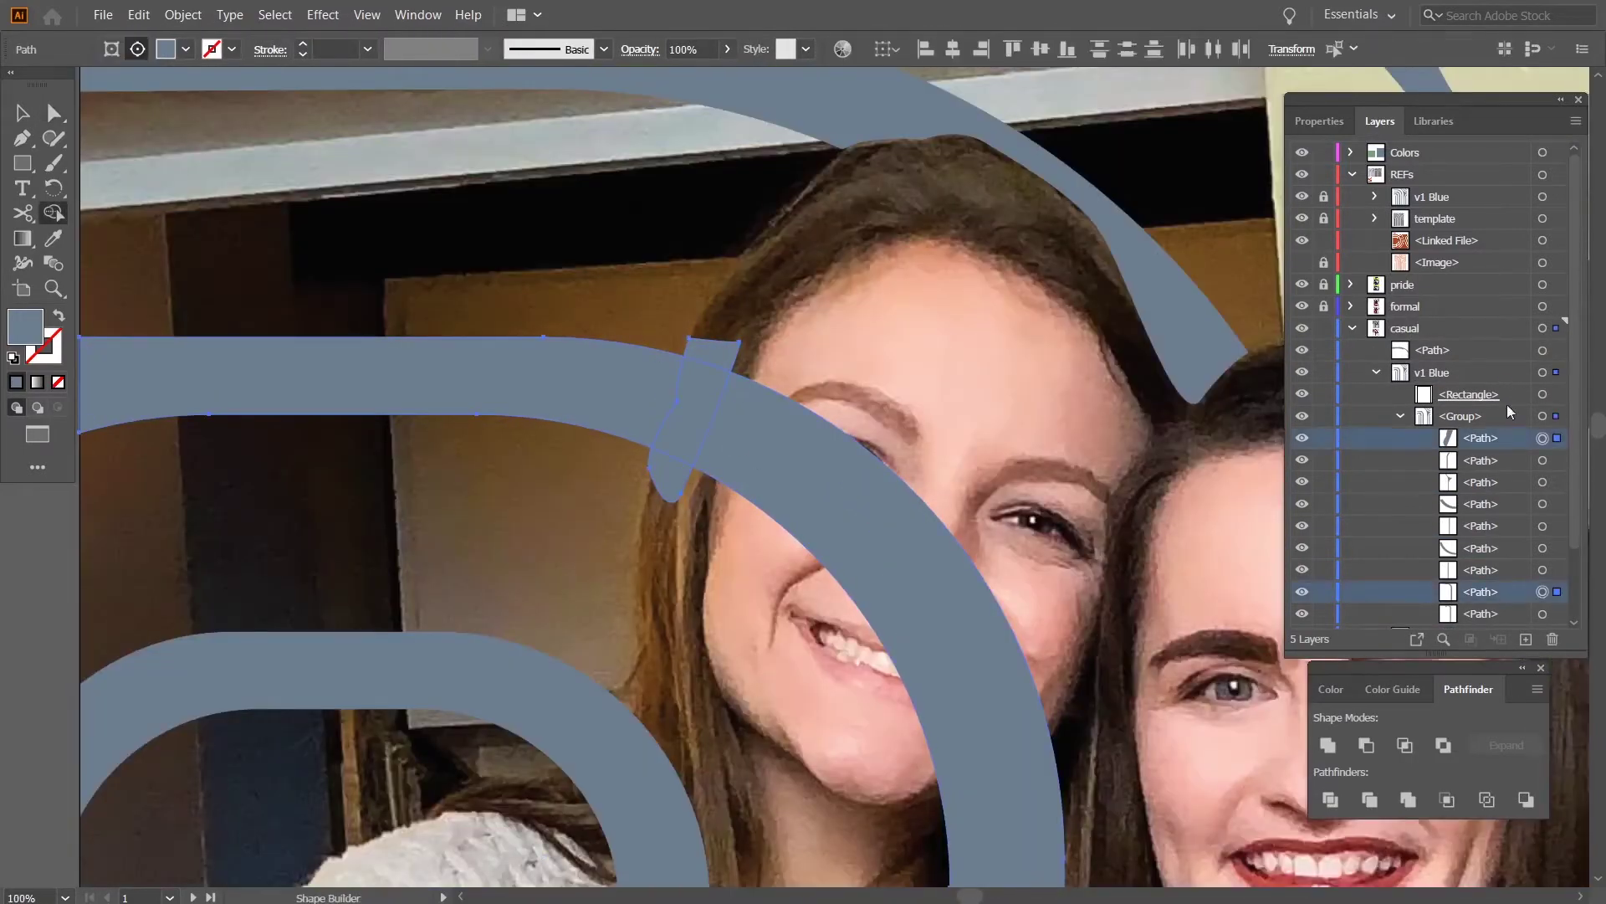
{"action": "left_click_drag", "start_coordinate": [1507, 438], "coordinate": [1472, 361]}
Cut the second arch along the hair edge with Shape Builder and delete the part covering the face and body.
{"action": "left_click", "coordinate": [692, 415], "text": "alt"}
{"action": "key", "text": "a"}
{"action": "scroll", "coordinate": [712, 450], "scroll_direction": "down", "scroll_amount": 3}
{"action": "left_click", "coordinate": [783, 495]}
{"action": "key", "text": "Delete"}
{"action": "left_click_drag", "start_coordinate": [857, 637], "coordinate": [781, 419]}
{"action": "scroll", "coordinate": [914, 365], "scroll_direction": "down", "scroll_amount": 3}
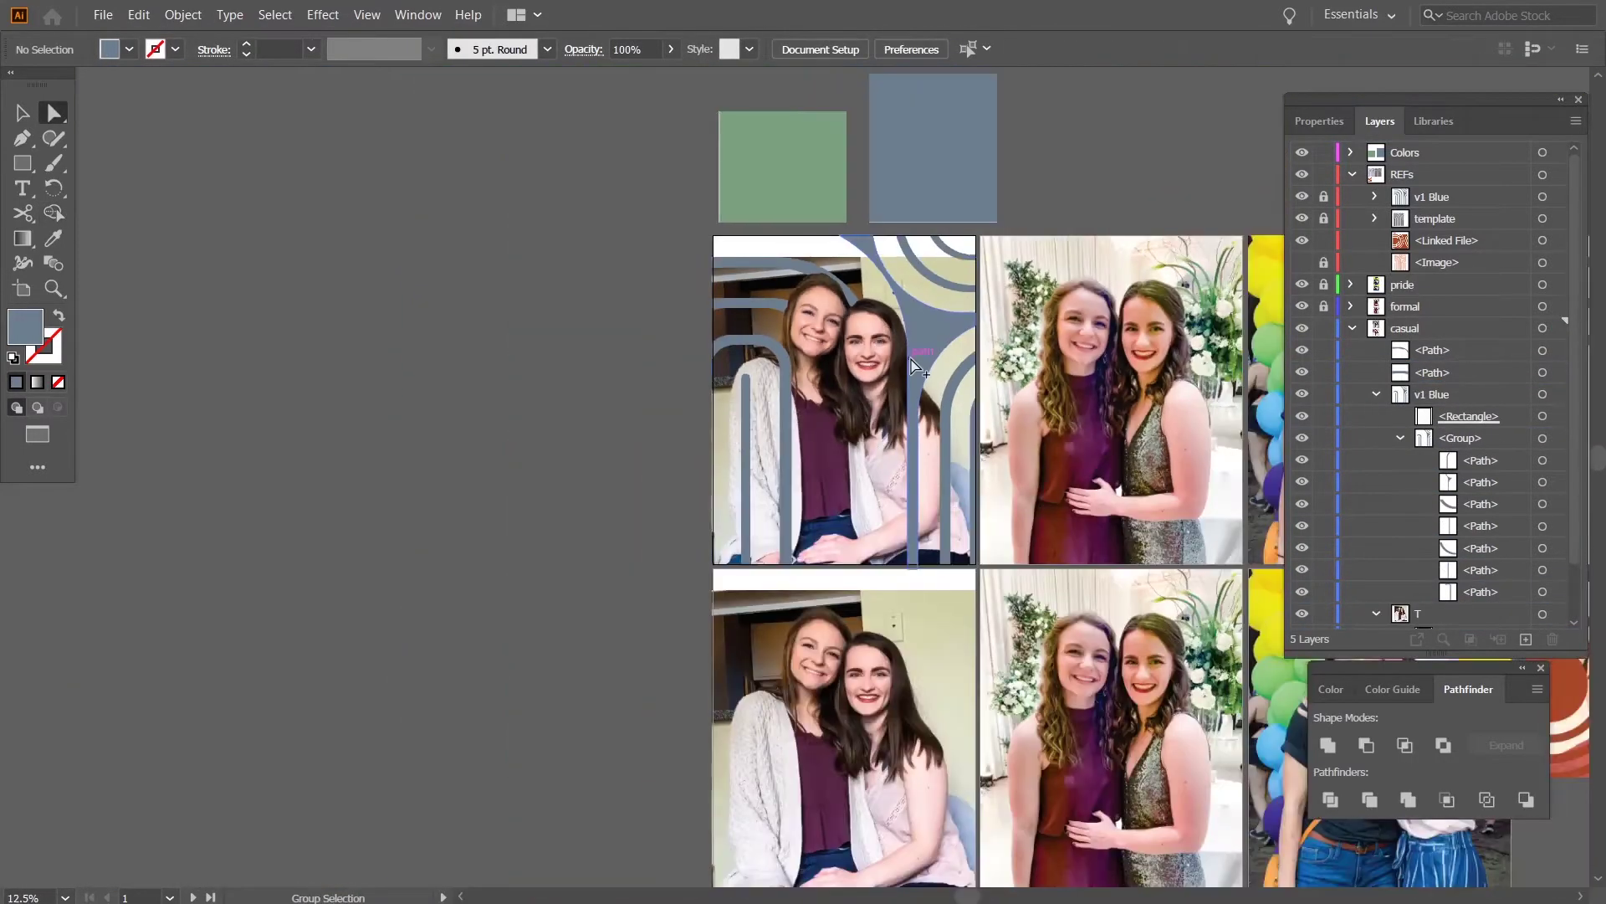
{"action": "scroll", "coordinate": [783, 360], "scroll_direction": "up", "scroll_amount": 5}
{"action": "scroll", "coordinate": [795, 368], "scroll_direction": "down", "scroll_amount": 5}
{"action": "scroll", "coordinate": [711, 544], "scroll_direction": "up", "scroll_amount": 3}
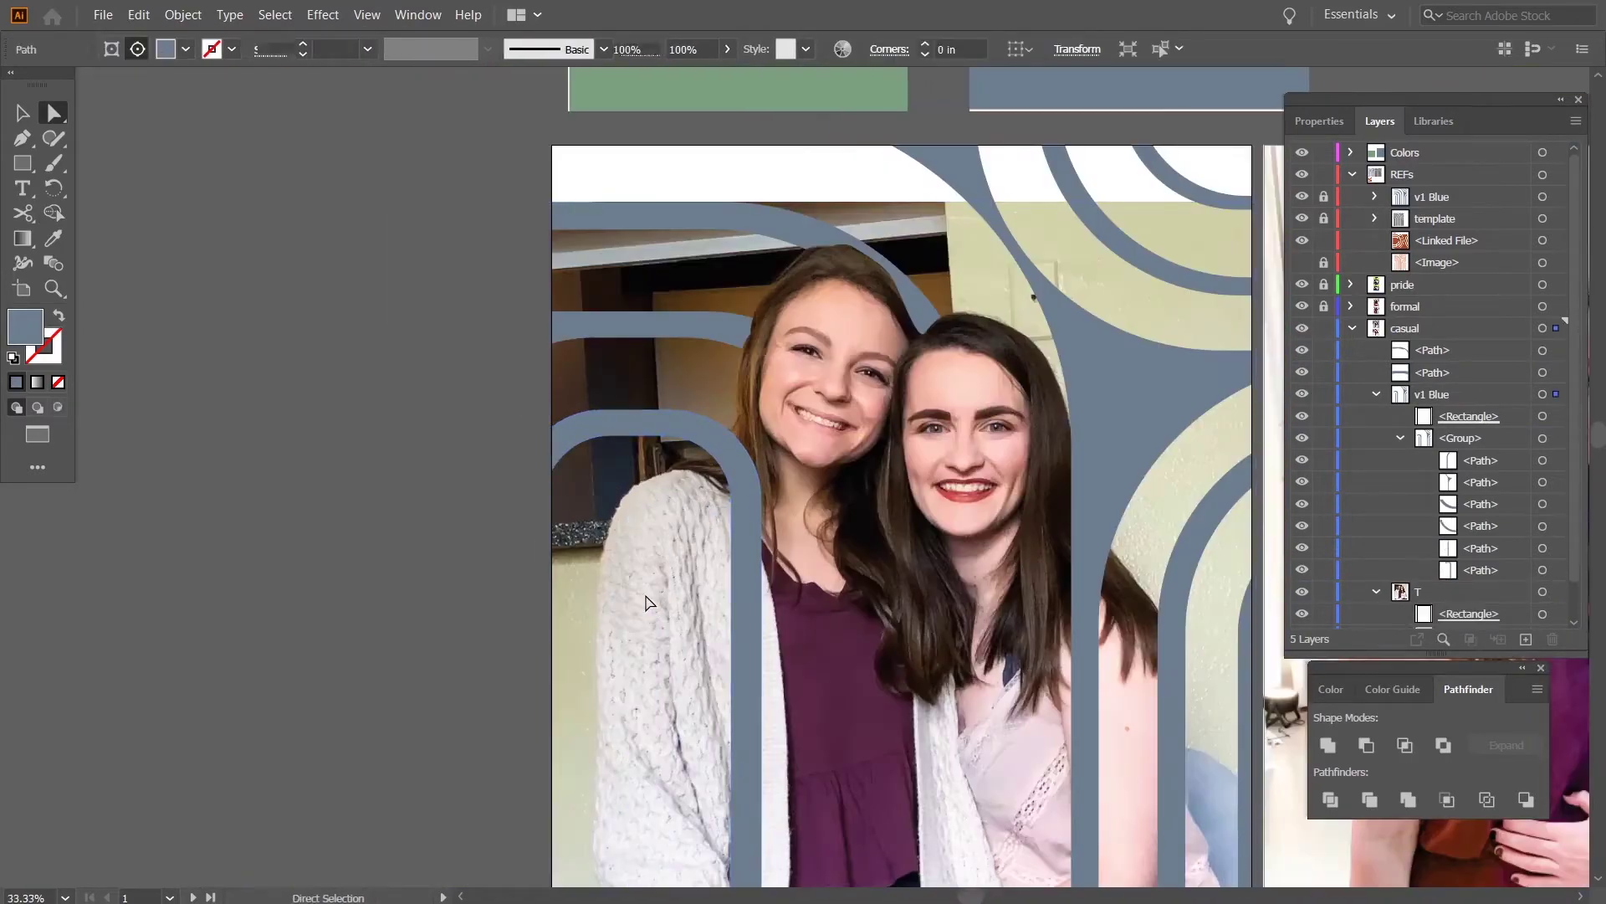
{"action": "scroll", "coordinate": [661, 602], "scroll_direction": "down", "scroll_amount": 1}
{"action": "left_click", "coordinate": [715, 498]}
{"action": "scroll", "coordinate": [709, 489], "scroll_direction": "down", "scroll_amount": 1}
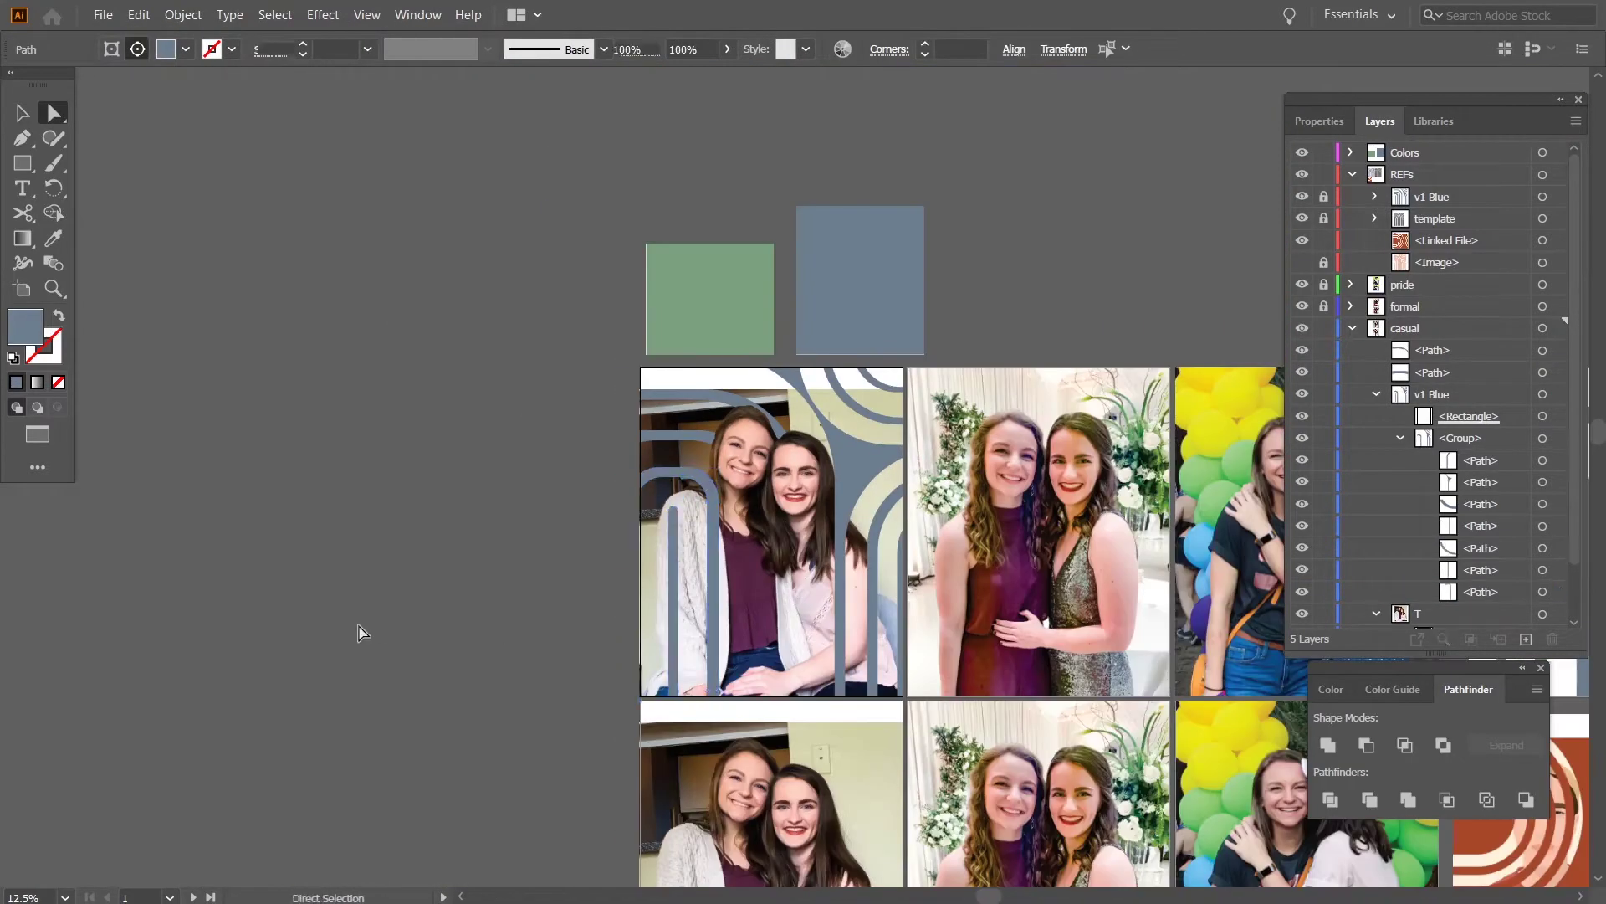
Paste a copy of the full blue arches group beside the casual portrait's artboard.
{"action": "scroll", "coordinate": [362, 632], "scroll_direction": "down", "scroll_amount": 2}
{"action": "scroll", "coordinate": [361, 632], "scroll_direction": "right", "scroll_amount": 3}
{"action": "left_click_drag", "start_coordinate": [709, 449], "coordinate": [427, 449]}
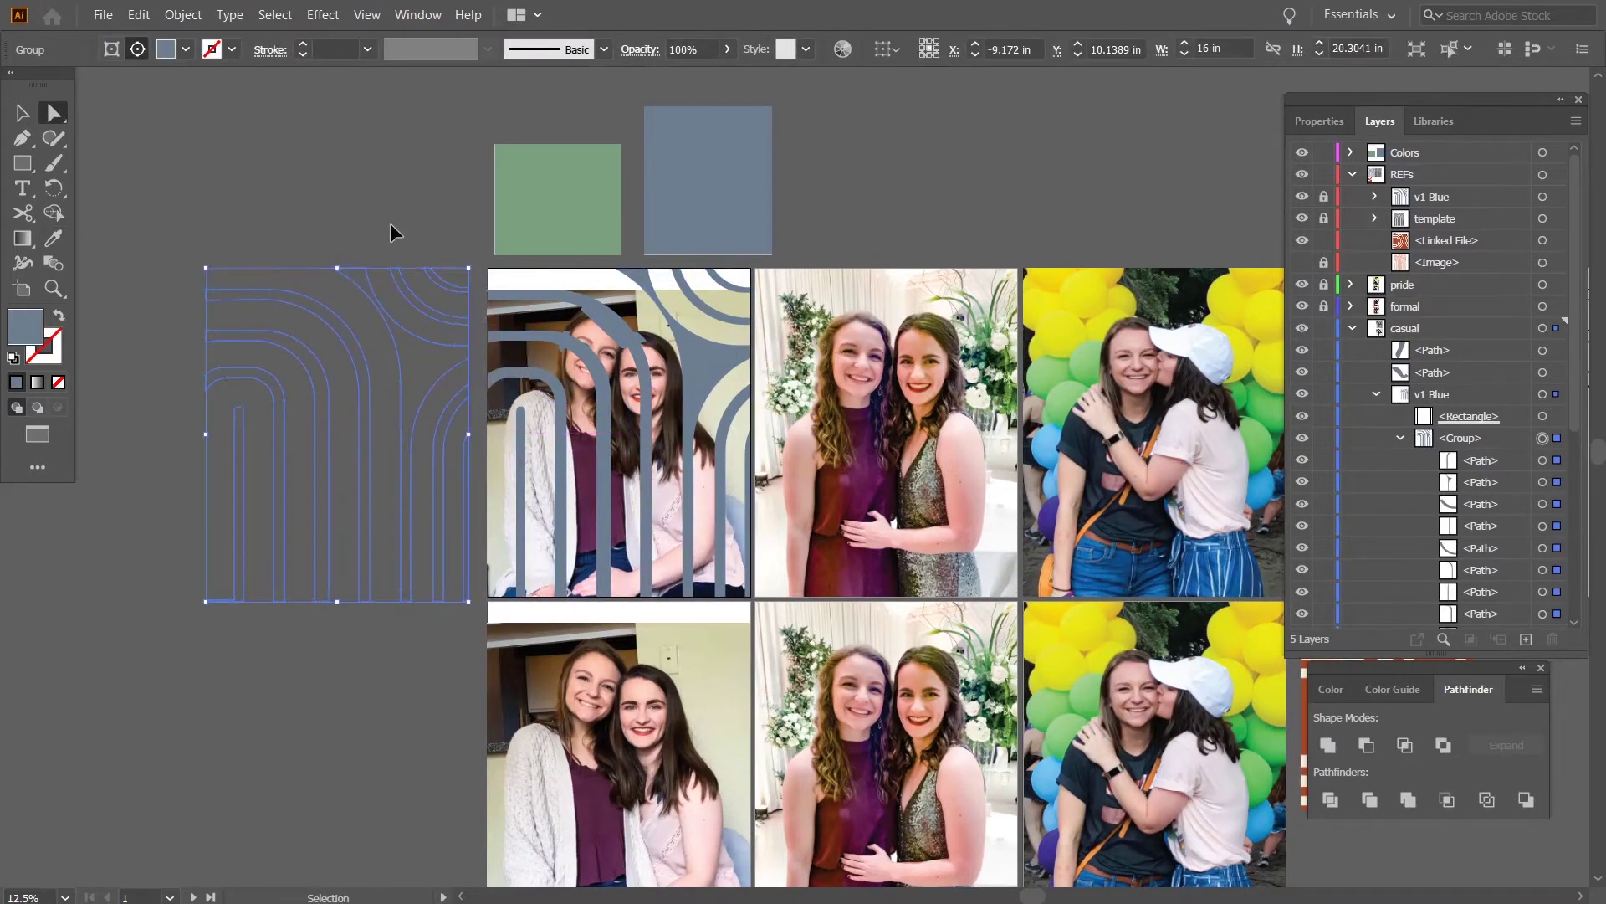
{"action": "key", "text": "ctrl+c"}
{"action": "key", "text": "ctrl+v"}
{"action": "left_click_drag", "start_coordinate": [697, 378], "coordinate": [208, 378]}
Move the copied arches group close against the artboard and name it v2 blue.
{"action": "left_click", "coordinate": [1374, 350]}
{"action": "left_click", "coordinate": [1436, 351]}
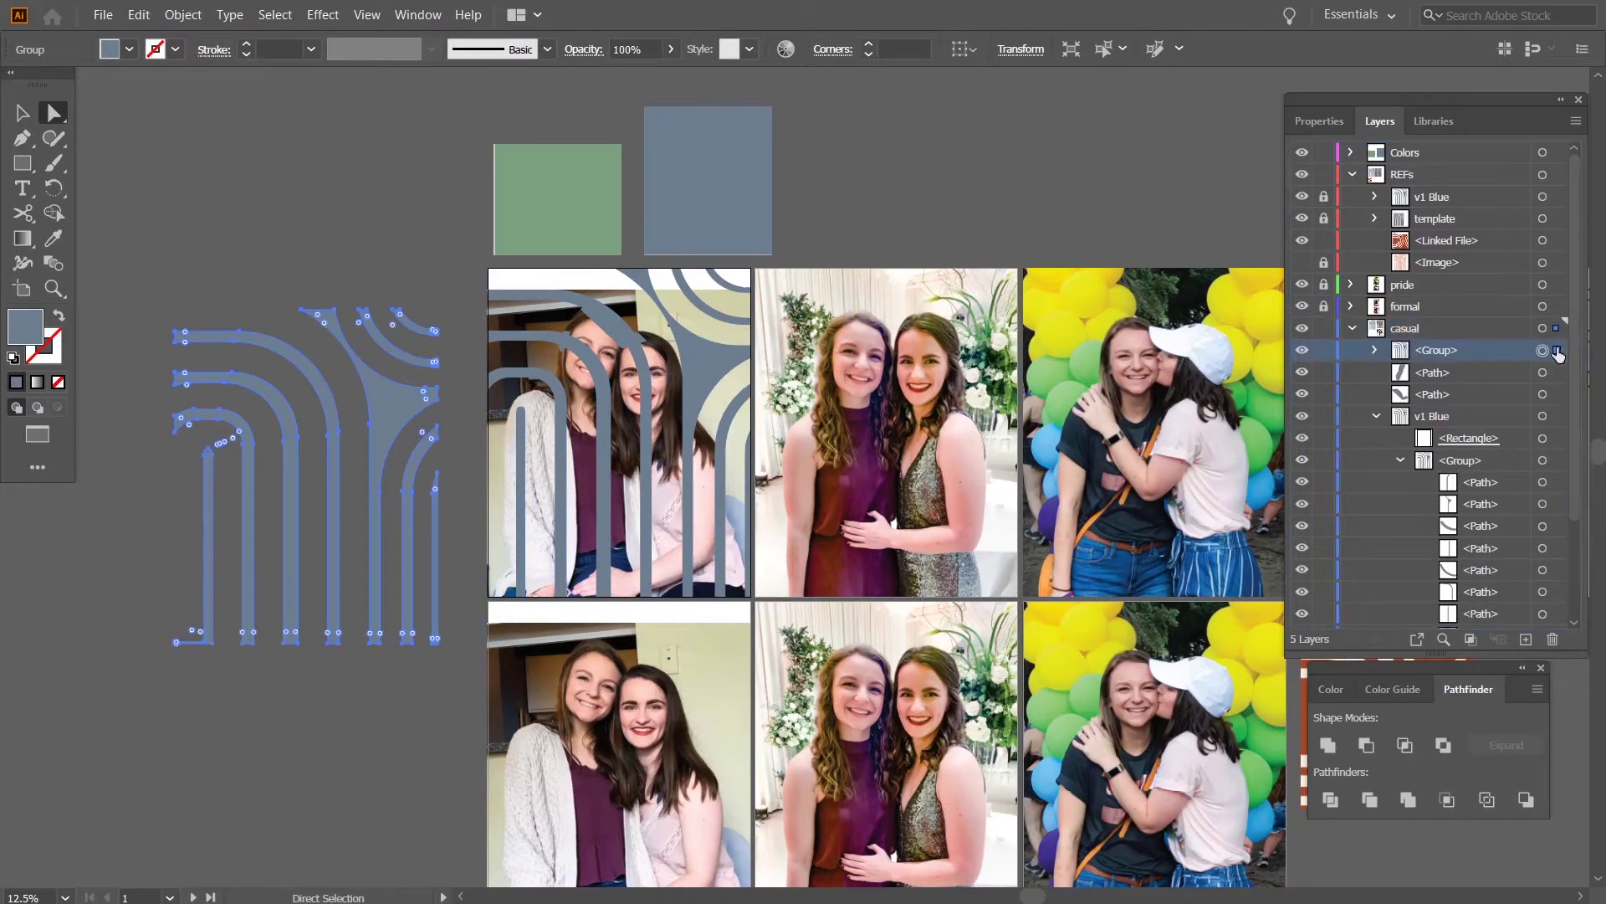
{"action": "left_click_drag", "start_coordinate": [405, 394], "coordinate": [445, 343]}
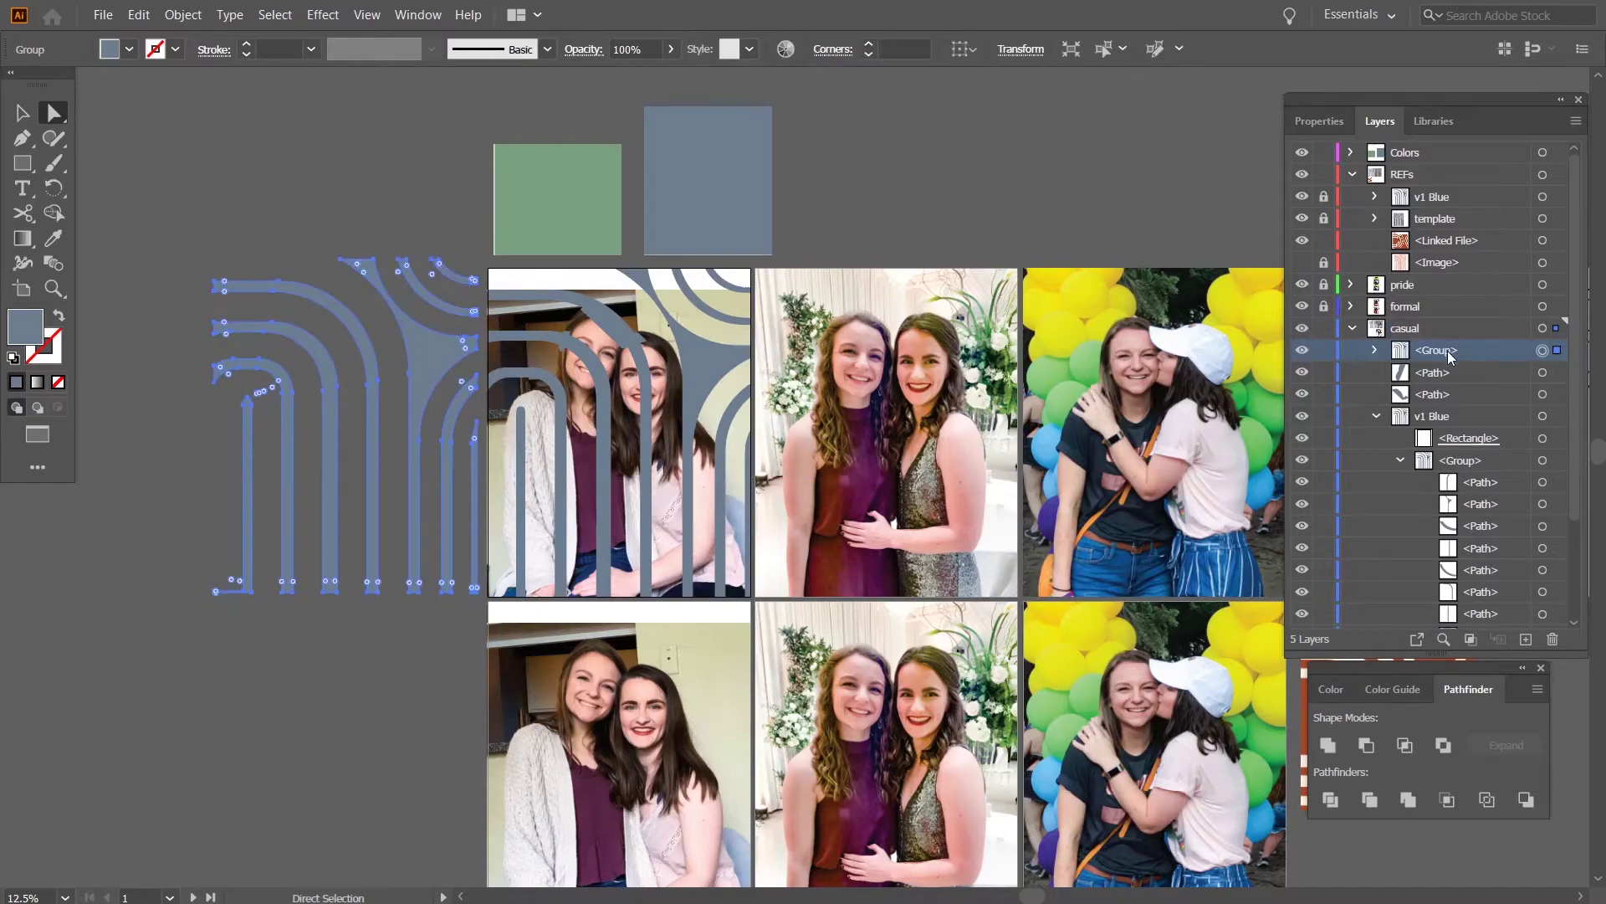
{"action": "type", "text": "v2 blue"}
{"action": "left_click", "coordinate": [457, 82]}
Select the outer and second arches with their hair cutout paths and move both arches out of the v1 Blue group.
{"action": "scroll", "coordinate": [648, 346], "scroll_direction": "up", "scroll_amount": 3}
{"action": "left_click", "coordinate": [592, 323]}
{"action": "left_click", "coordinate": [425, 330], "text": "shift"}
{"action": "left_click_drag", "start_coordinate": [1480, 592], "coordinate": [1464, 405]}
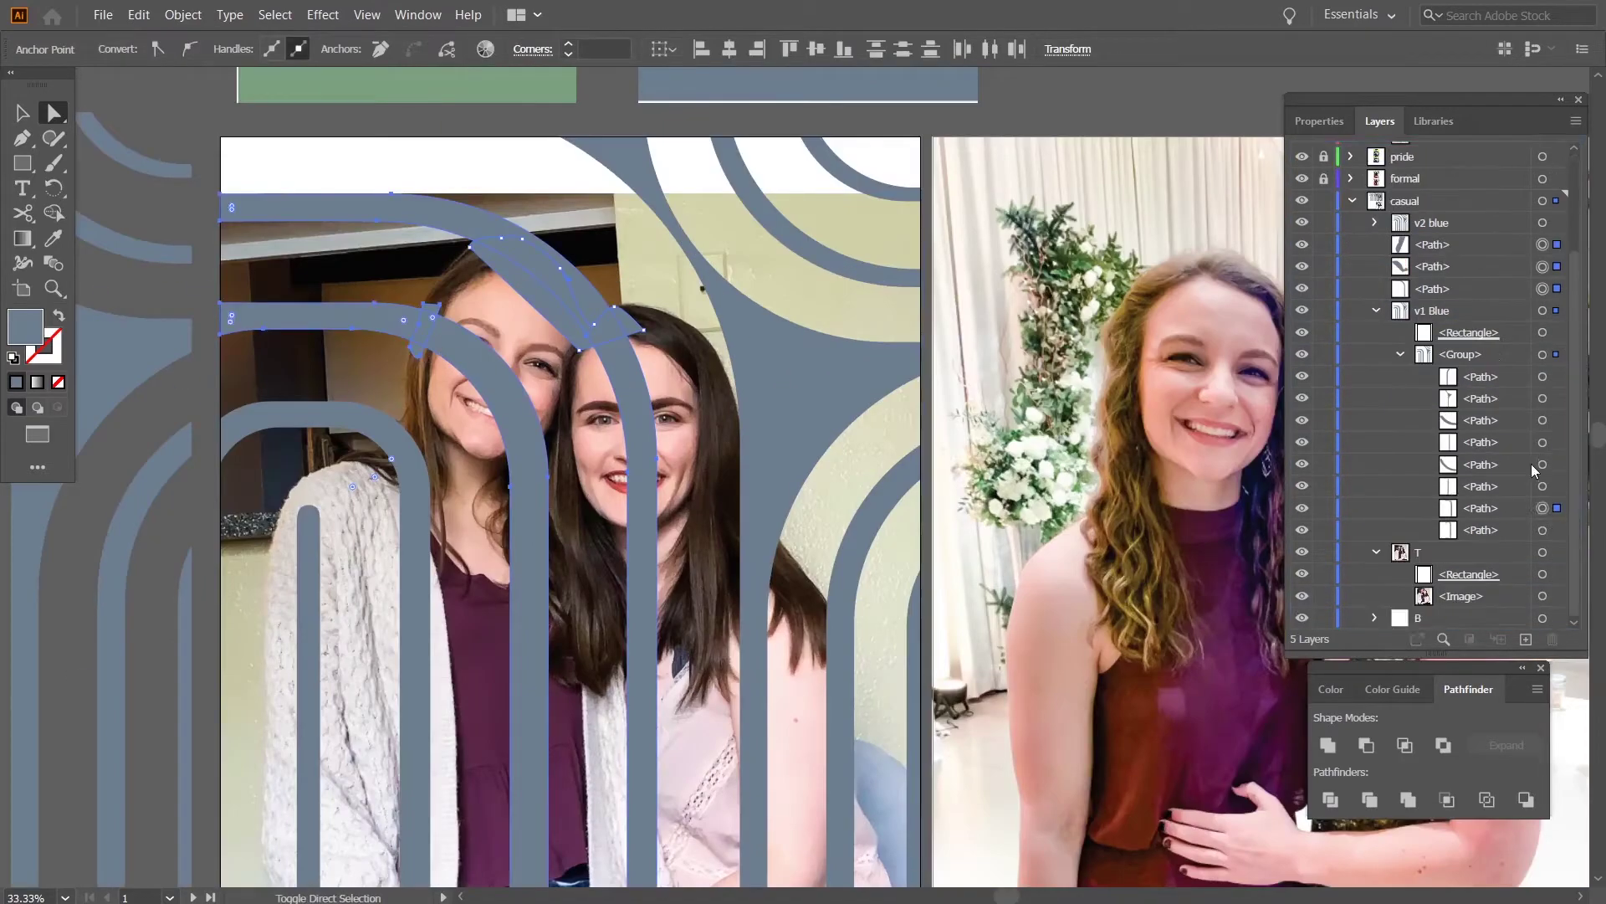
{"action": "left_click_drag", "start_coordinate": [1480, 507], "coordinate": [1464, 300]}
Divide the two arches along the hair with Shape Builder and delete the pieces covering the women in the casual portrait.
{"action": "key", "text": "shift+m"}
{"action": "scroll", "coordinate": [546, 226], "scroll_direction": "up", "scroll_amount": 2}
{"action": "key", "text": "a"}
{"action": "left_click", "coordinate": [667, 455]}
{"action": "key", "text": "Delete"}
{"action": "left_click", "coordinate": [298, 448]}
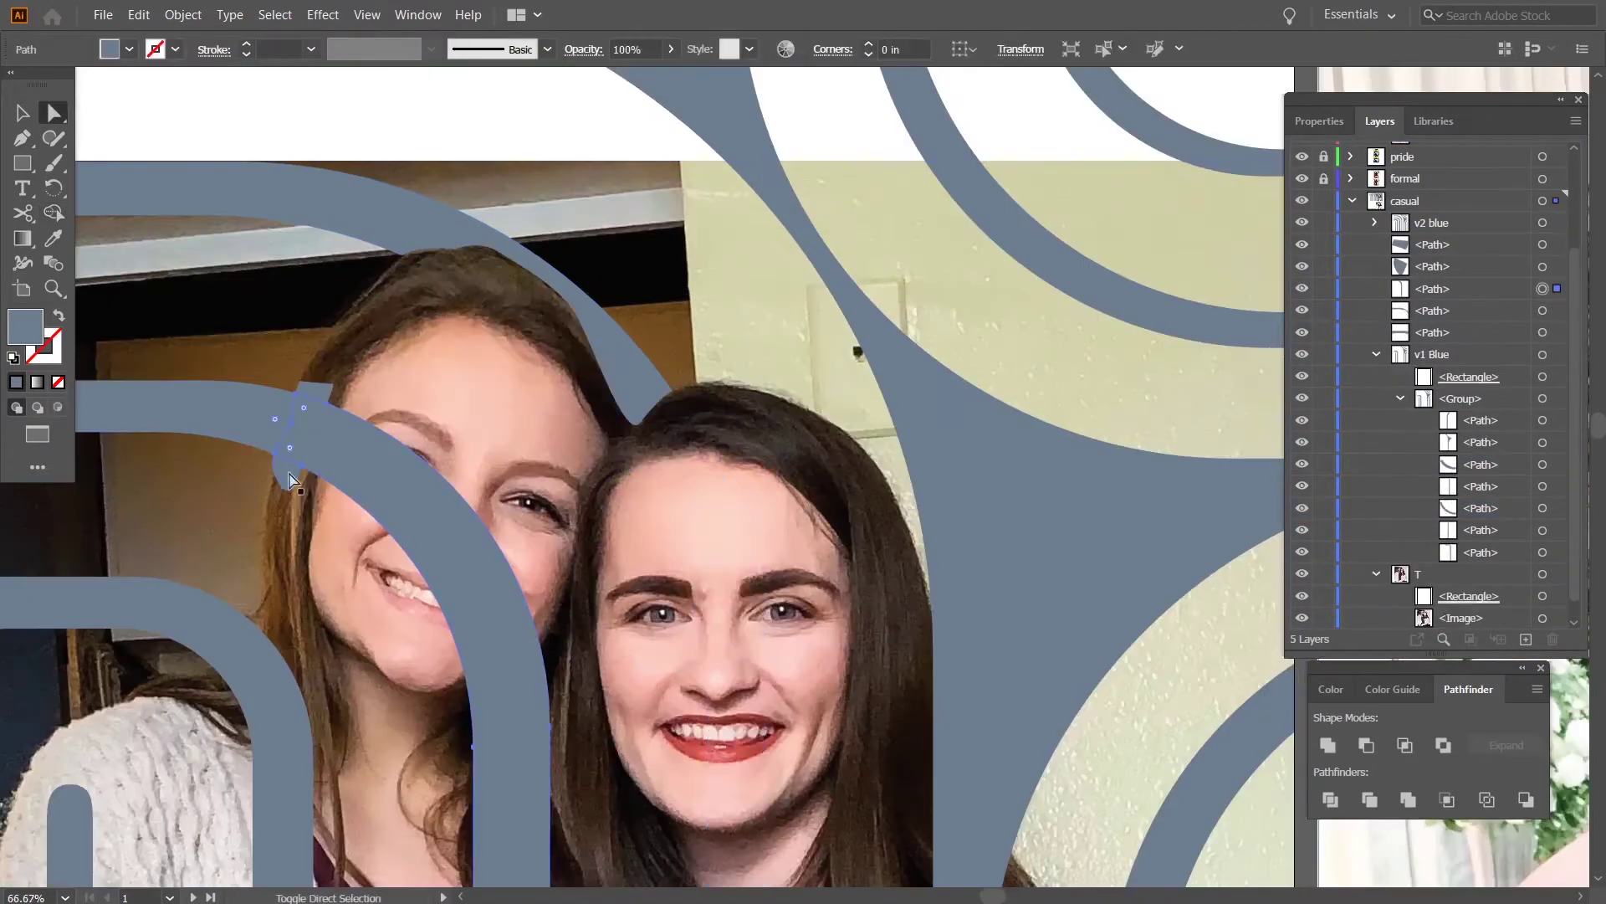
{"action": "key", "text": "Delete"}
{"action": "left_click_drag", "start_coordinate": [381, 523], "coordinate": [624, 340]}
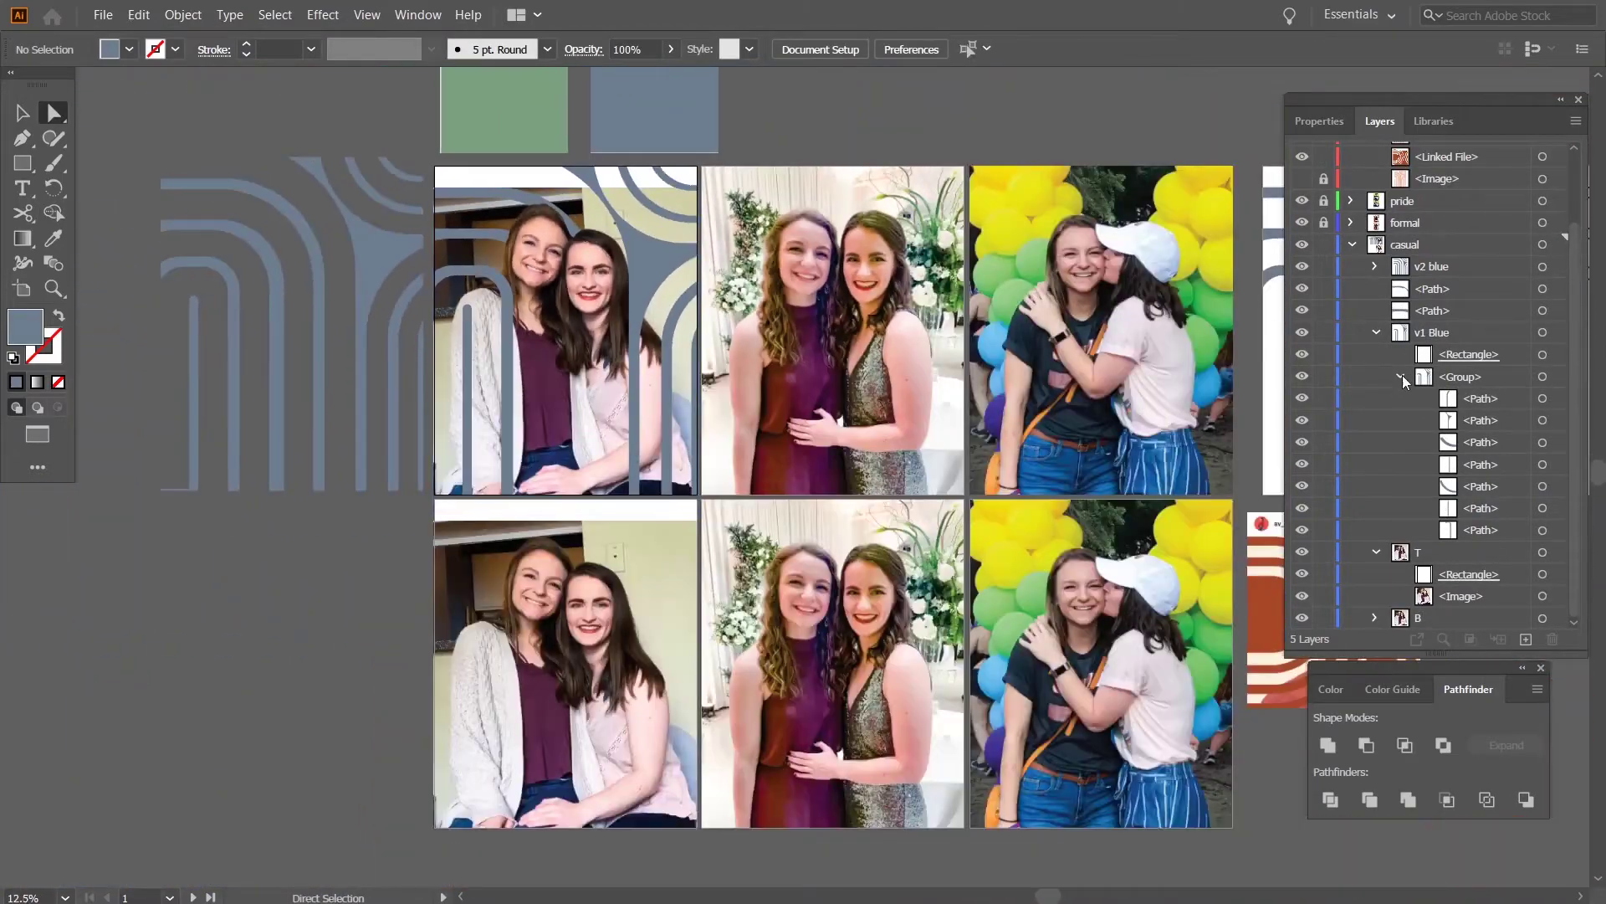
{"action": "scroll", "coordinate": [758, 544], "scroll_direction": "down", "scroll_amount": 1}
{"action": "scroll", "coordinate": [758, 544], "scroll_direction": "right", "scroll_amount": 2}
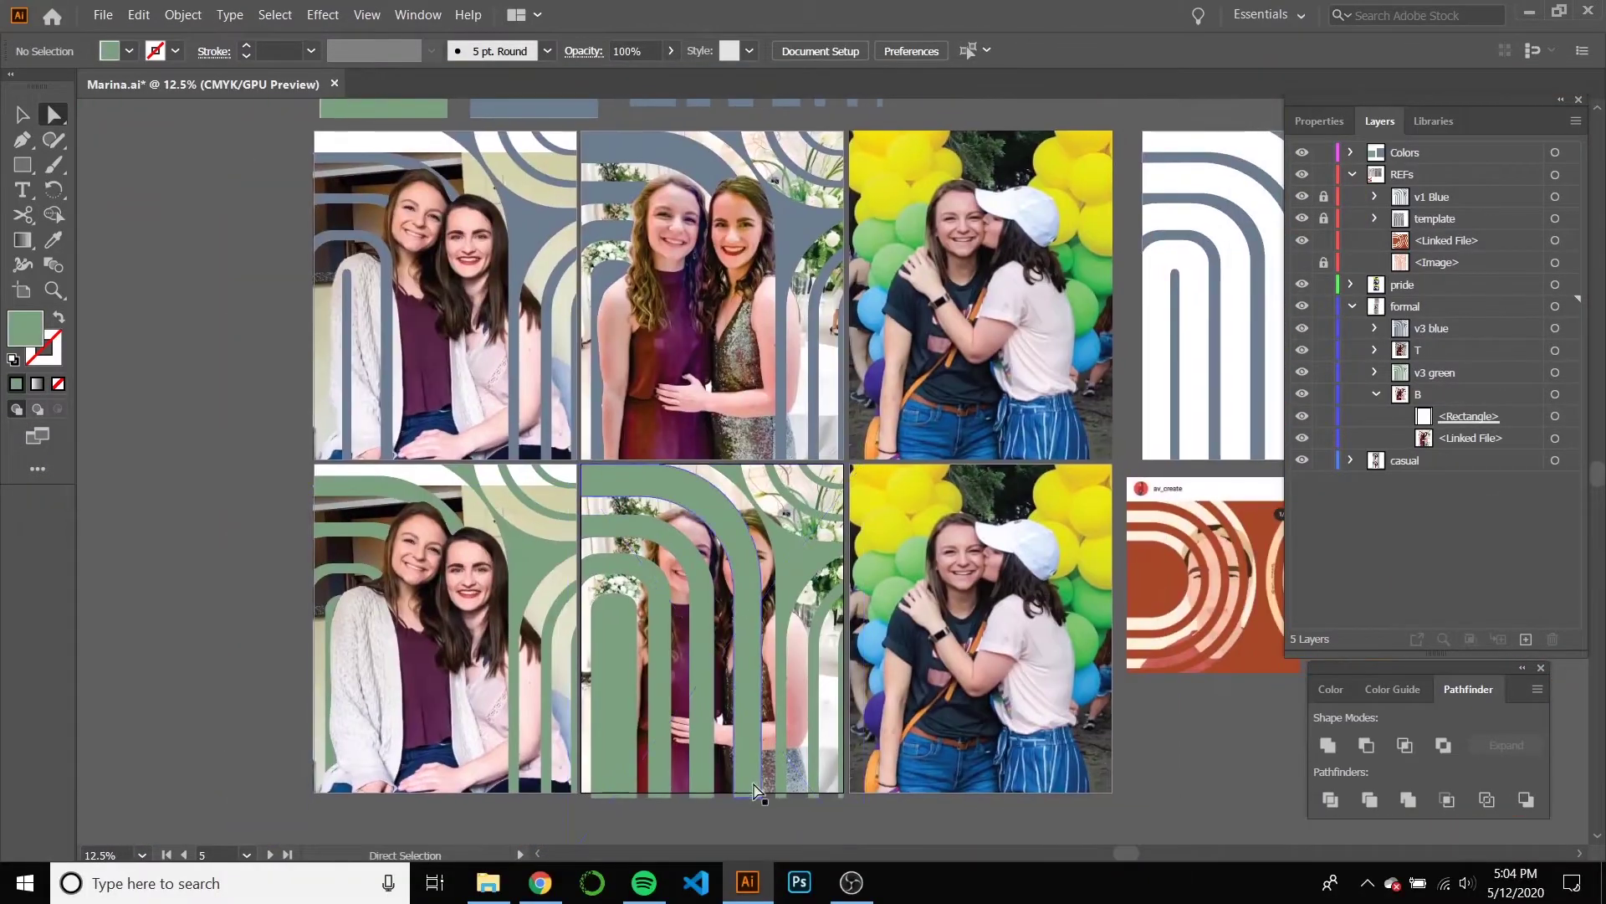
Copy the trimmed blue arch pieces of the upper formal portrait and delete the green arches covering the lower portrait's faces.
{"action": "left_click", "coordinate": [644, 149]}
{"action": "left_click", "coordinate": [609, 193], "text": "shift"}
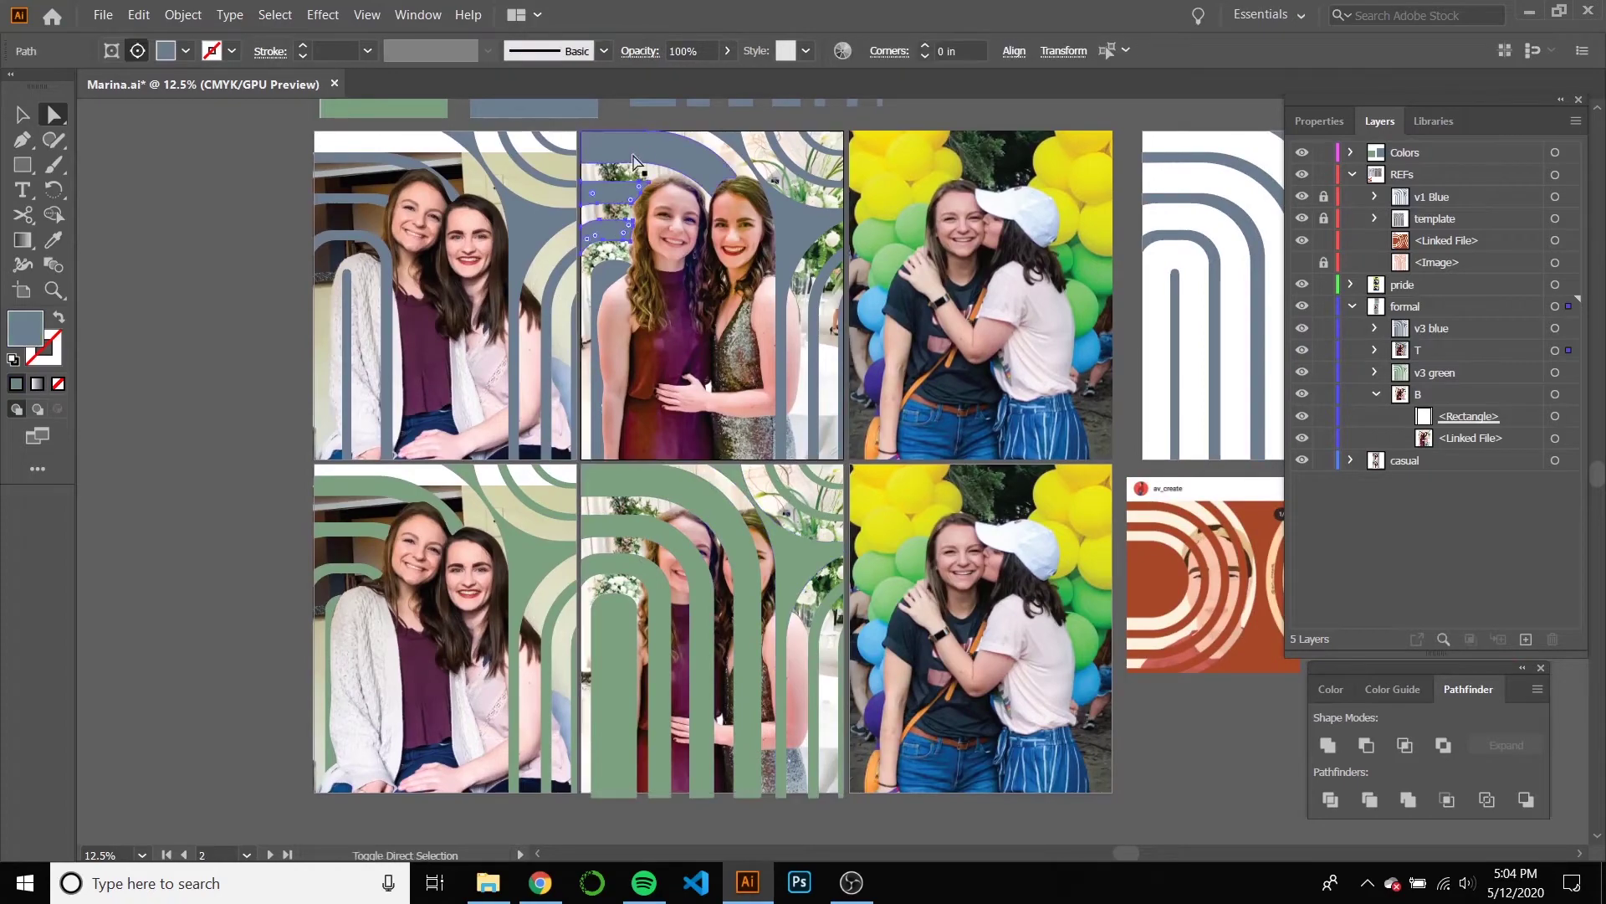
{"action": "key", "text": "ctrl+c"}
{"action": "left_click", "coordinate": [747, 636]}
{"action": "left_click", "coordinate": [701, 636], "text": "shift"}
{"action": "key", "text": "Delete"}
Paste the trimmed arch pieces onto the lower formal portrait and align them with its artboard and the women's hair.
{"action": "key", "text": "ctrl+v"}
{"action": "left_click_drag", "start_coordinate": [791, 426], "coordinate": [618, 475]}
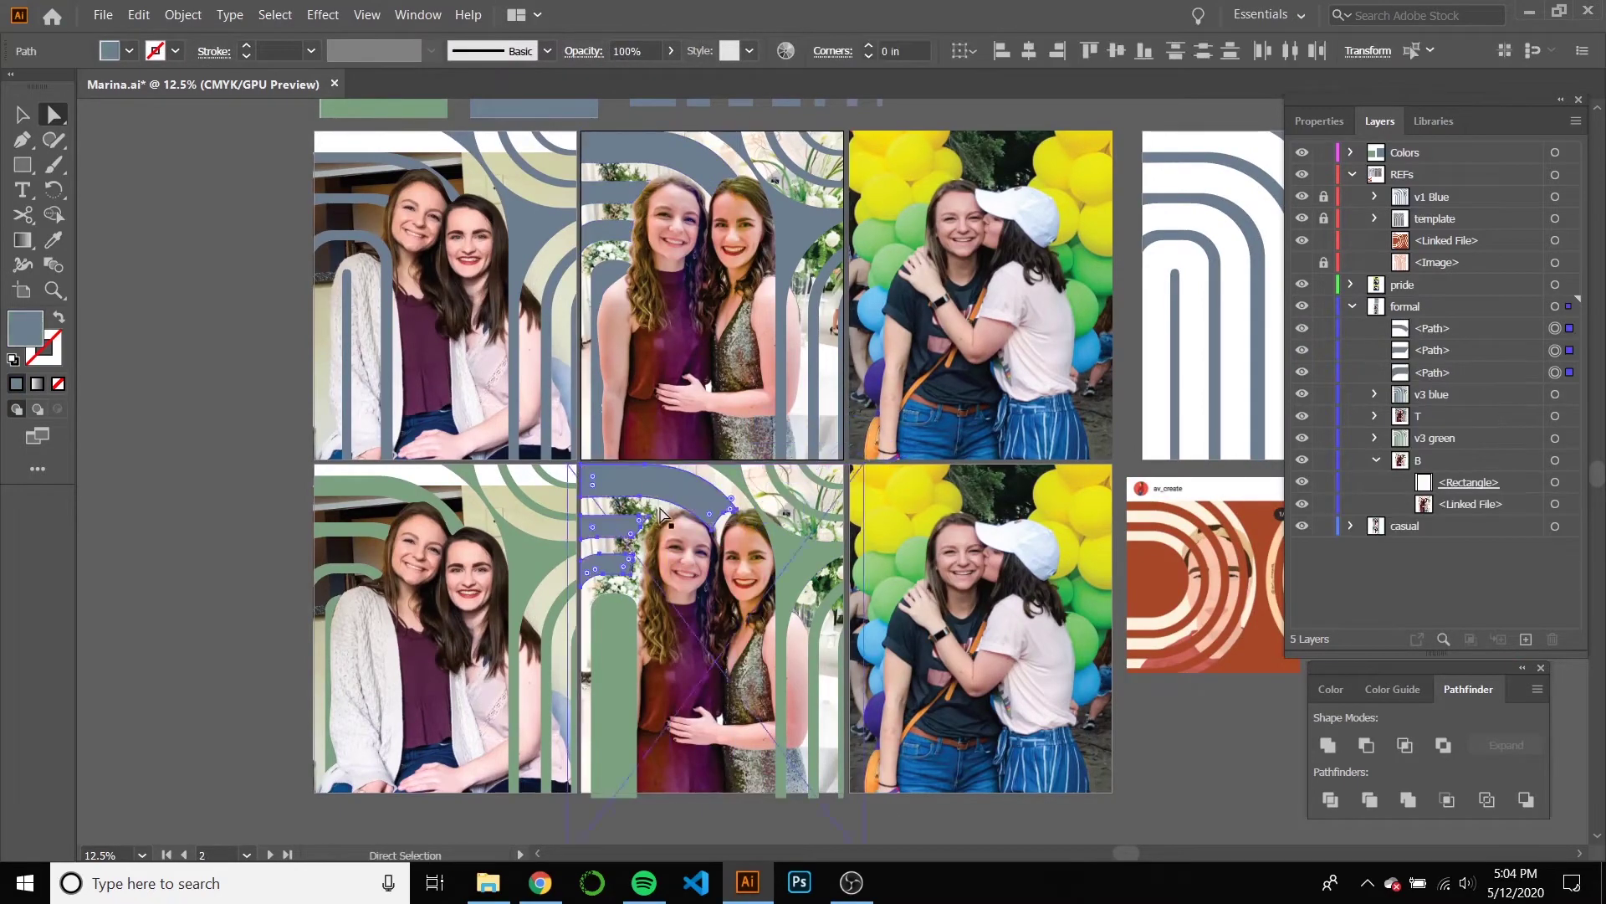
{"action": "key", "text": "ctrl+equal"}
{"action": "key", "text": "ctrl+equal"}
{"action": "key", "text": "ctrl+equal"}
{"action": "left_click_drag", "start_coordinate": [741, 487], "coordinate": [762, 489]}
{"action": "key", "text": "ctrl+minus"}
{"action": "key", "text": "ctrl+minus"}
{"action": "key", "text": "ctrl+minus"}
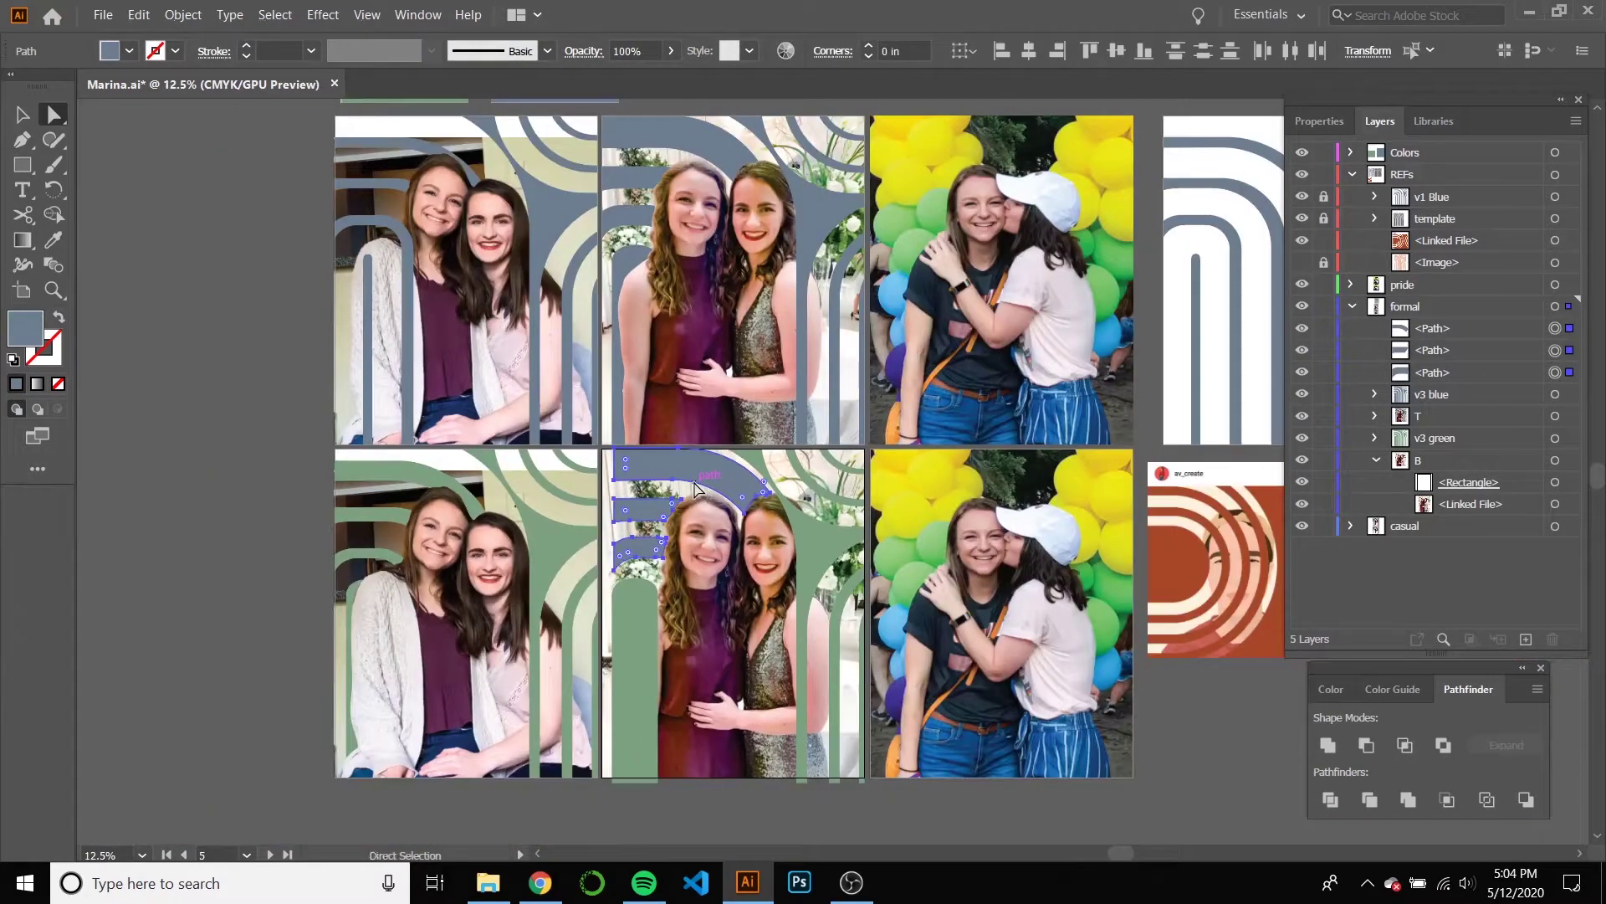
Recolor the pasted arch pieces on the lower formal portrait with the green of its other arches.
{"action": "left_click", "coordinate": [691, 480]}
{"action": "key", "text": "ctrl+equal"}
{"action": "key", "text": "ctrl+equal"}
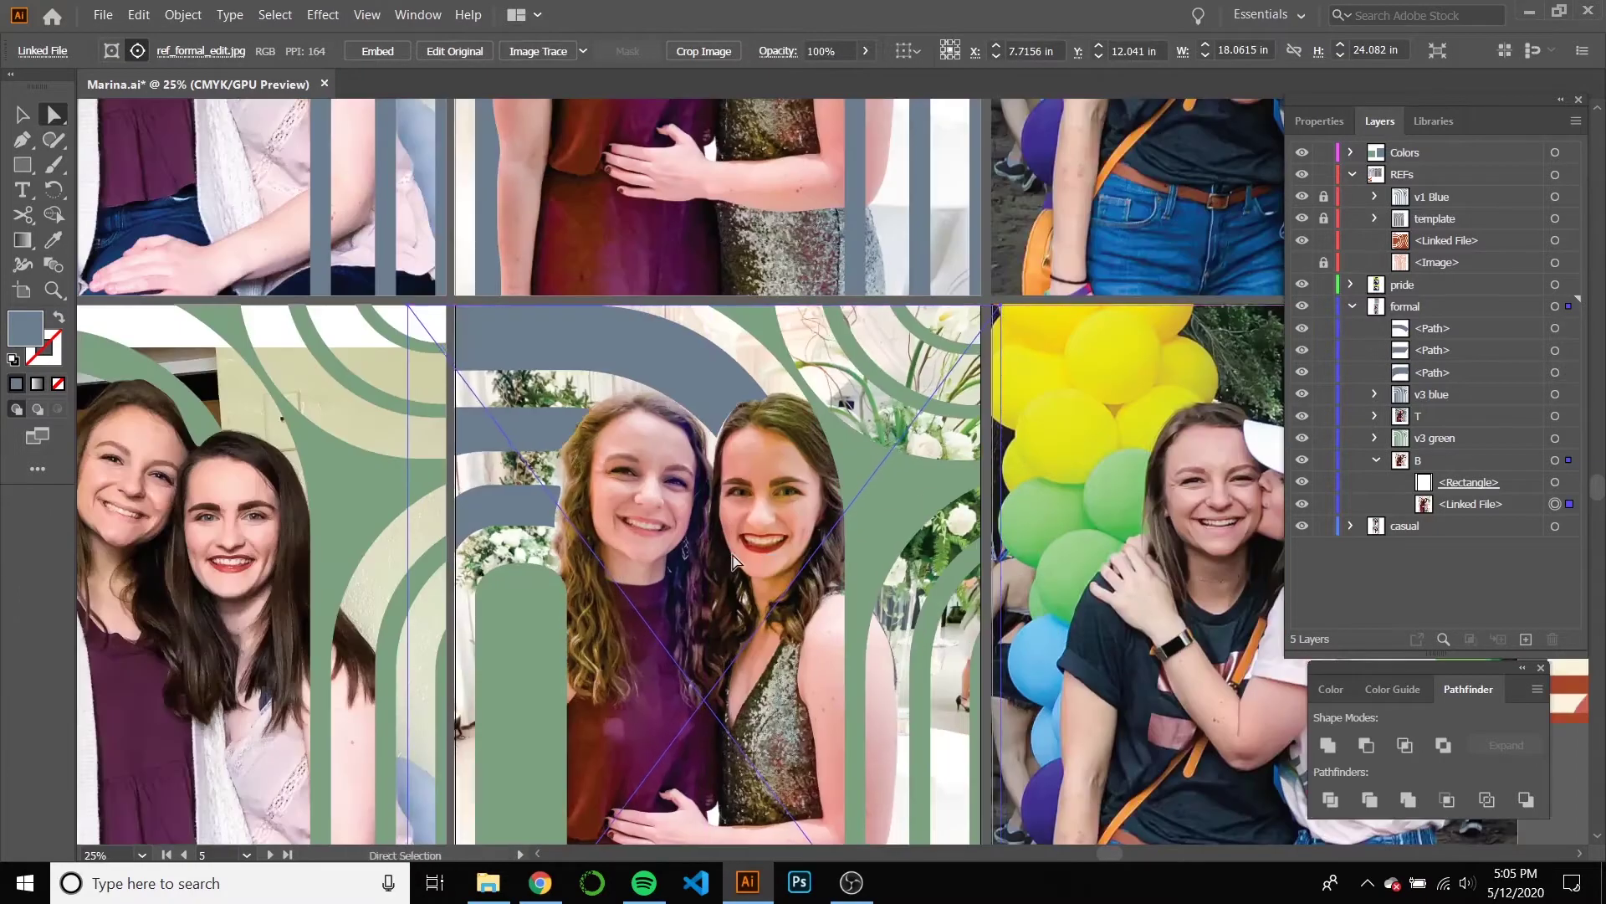
{"action": "left_click", "coordinate": [987, 298]}
{"action": "scroll", "coordinate": [992, 297], "scroll_direction": "down", "scroll_amount": 1}
{"action": "left_click", "coordinate": [757, 326]}
{"action": "left_click", "coordinate": [672, 385], "text": "shift"}
{"action": "key", "text": "i"}
{"action": "left_click", "coordinate": [679, 519]}
{"action": "left_click", "coordinate": [824, 800]}
{"action": "scroll", "coordinate": [824, 801], "scroll_direction": "down", "scroll_amount": 1}
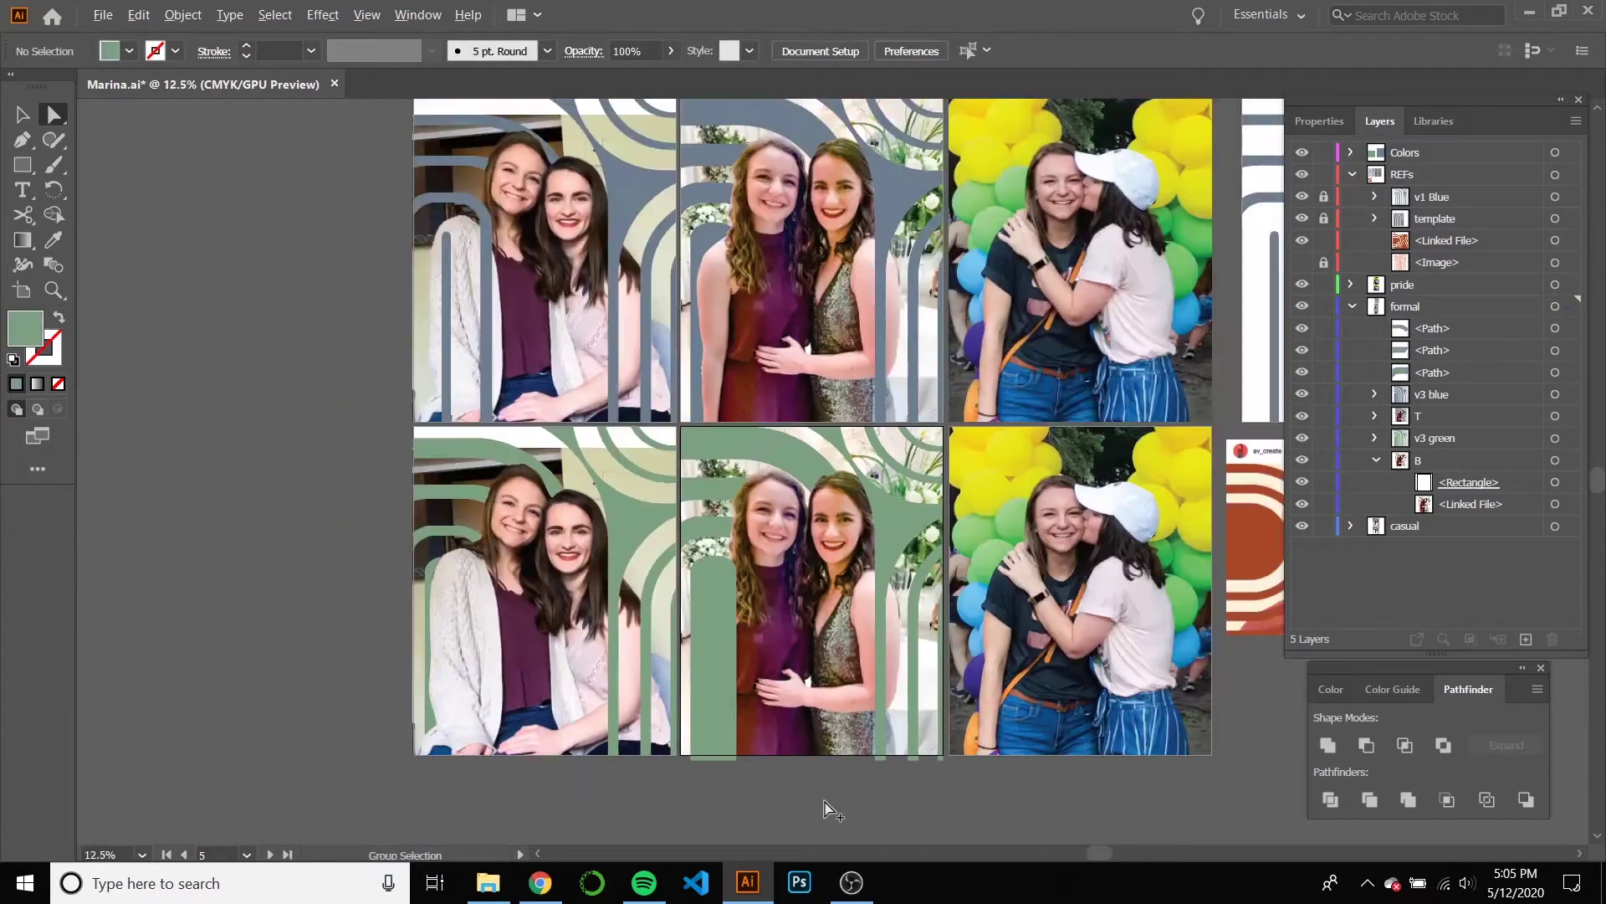
Set the opacity of the large green shape beside the dark-haired woman in the lower formal portrait to 23%.
{"action": "left_click_drag", "start_coordinate": [831, 793], "coordinate": [753, 819]}
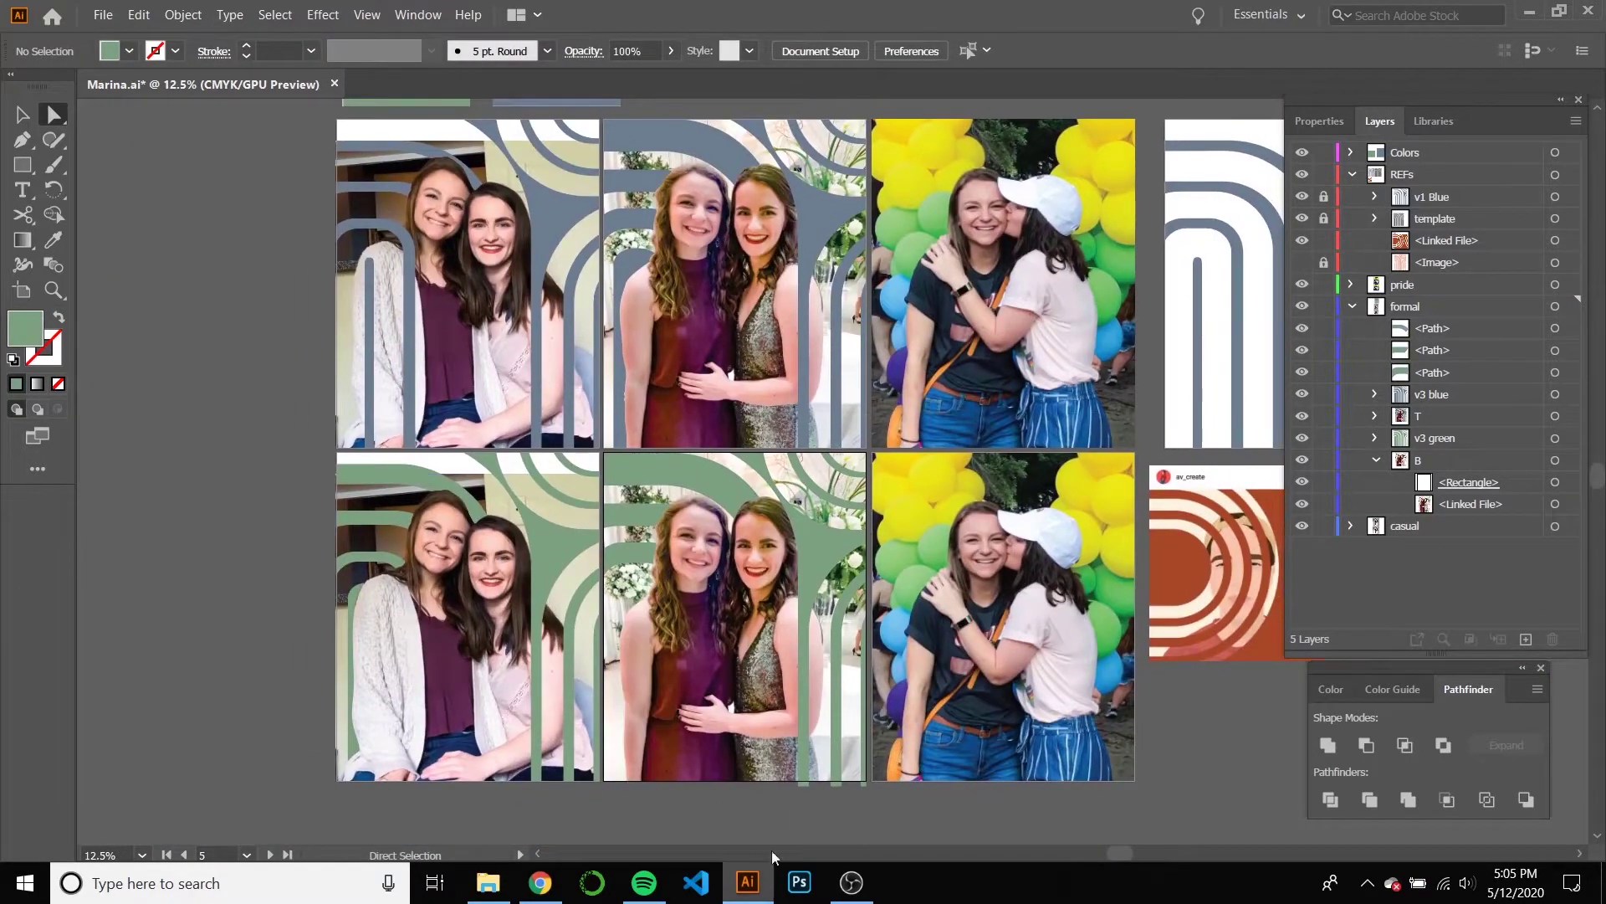
{"action": "scroll", "coordinate": [791, 594], "scroll_direction": "up", "scroll_amount": 4}
{"action": "left_click", "coordinate": [878, 419]}
{"action": "left_click", "coordinate": [1319, 121]}
{"action": "left_click", "coordinate": [1440, 409]}
{"action": "left_click_drag", "start_coordinate": [1436, 432], "coordinate": [1394, 432]}
{"action": "left_click", "coordinate": [1442, 408]}
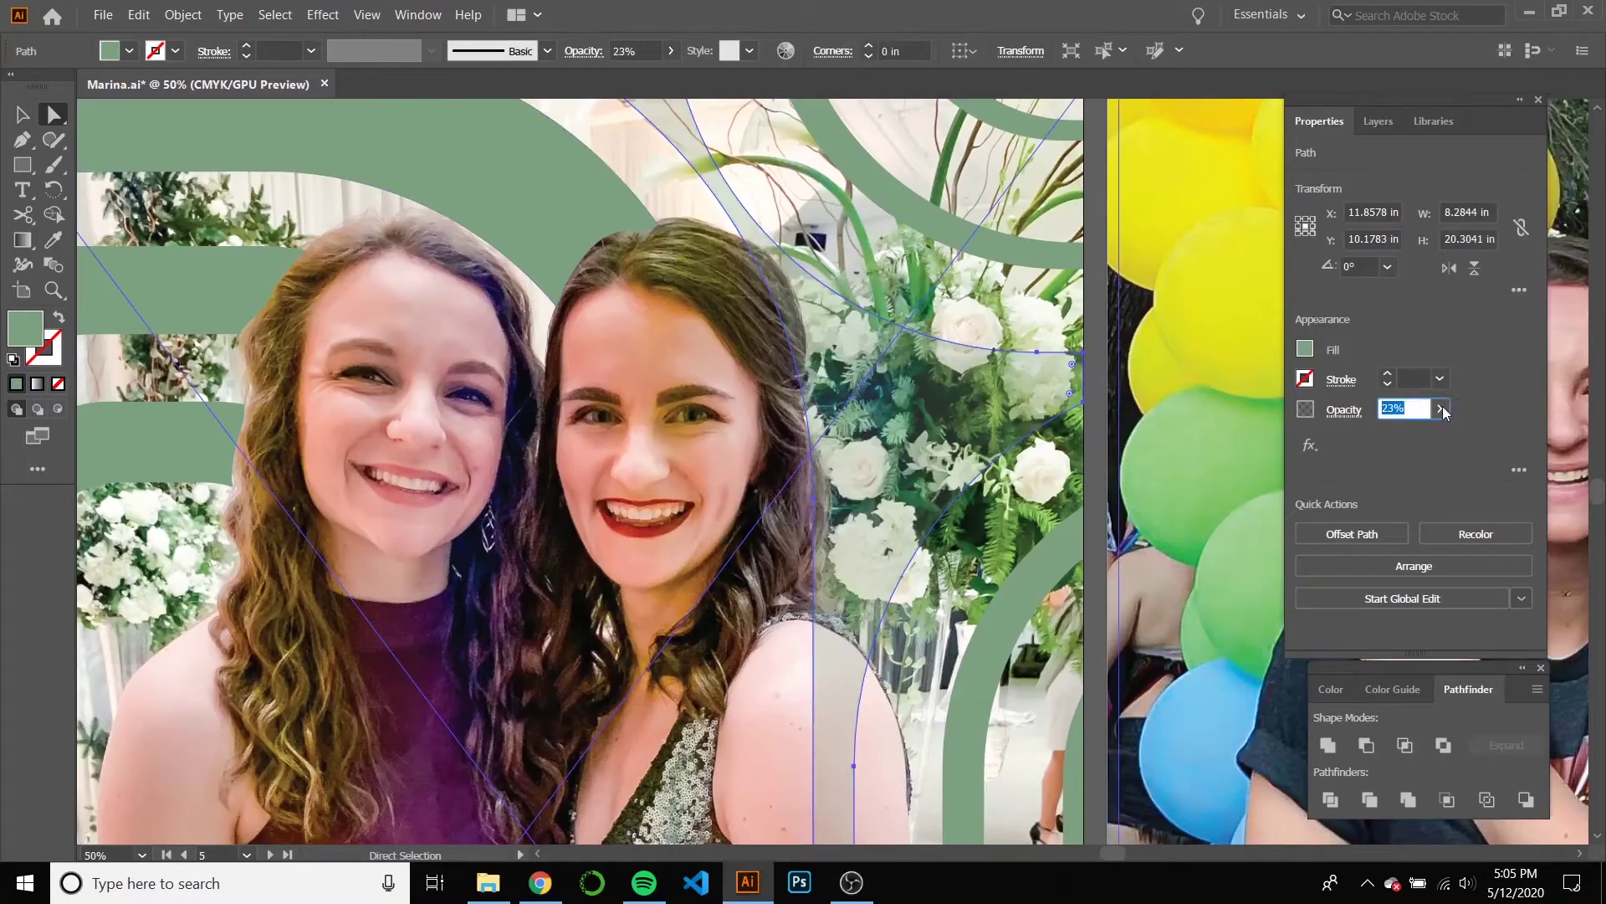
Trace a closed Pen path from the dark-haired woman's crown down her outer hair edge and around her shoulder.
{"action": "left_click", "coordinate": [1378, 121]}
{"action": "key", "text": "p"}
{"action": "scroll", "coordinate": [817, 273], "scroll_direction": "up", "scroll_amount": 1}
{"action": "left_click", "coordinate": [700, 213]}
{"action": "left_click", "coordinate": [763, 229]}
{"action": "left_click", "coordinate": [788, 297]}
{"action": "left_click", "coordinate": [812, 366]}
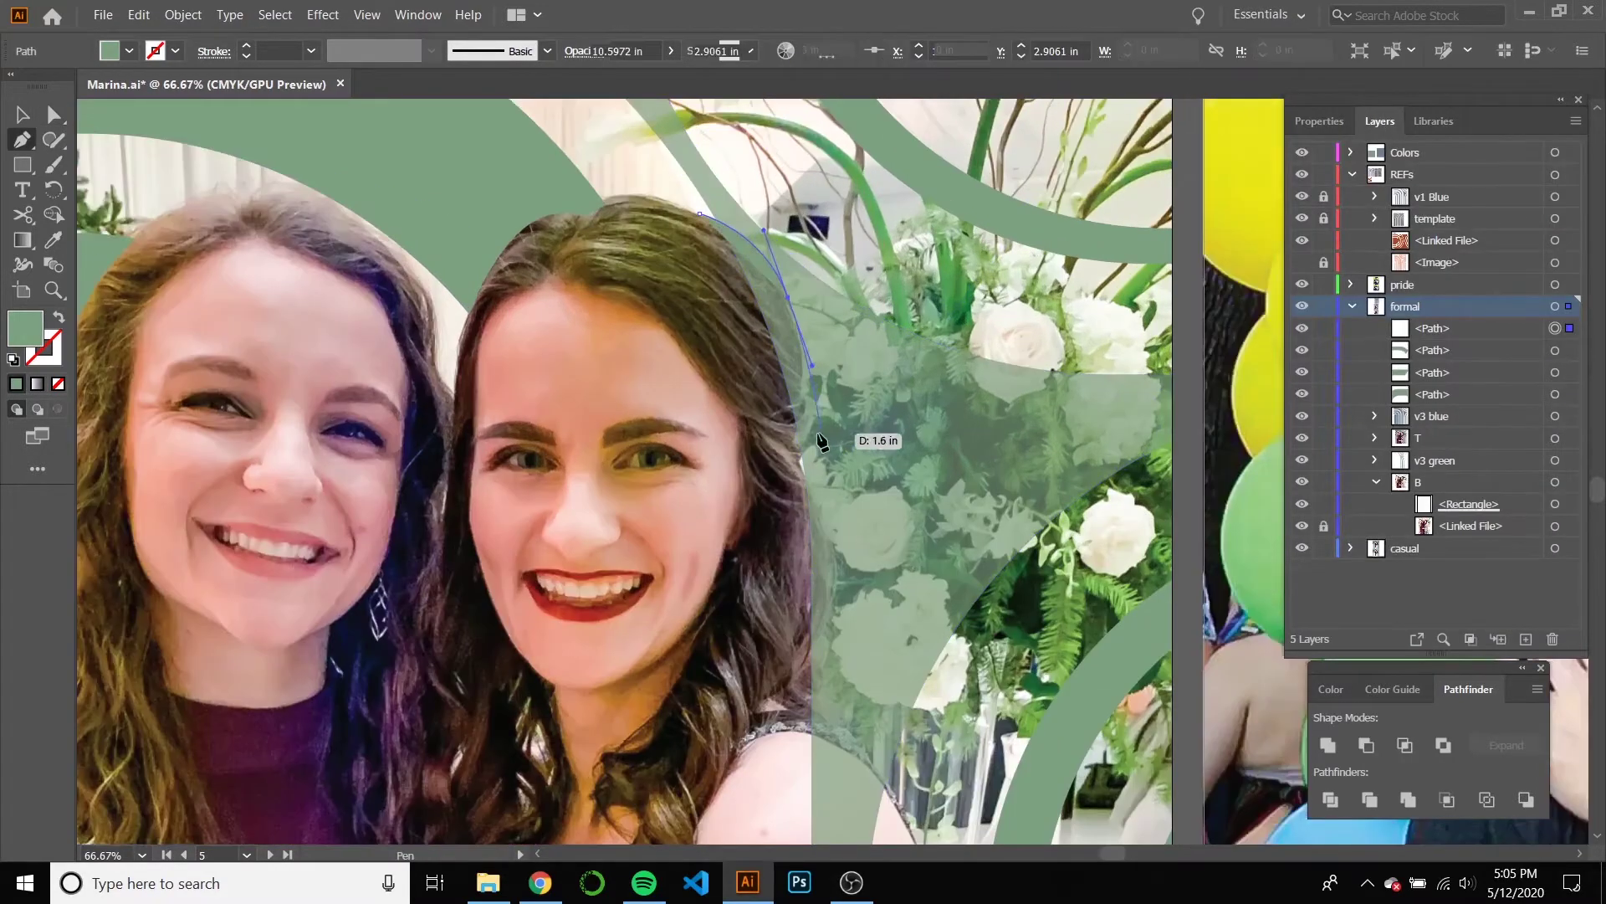
{"action": "left_click", "coordinate": [803, 396]}
{"action": "left_click_drag", "start_coordinate": [805, 442], "coordinate": [778, 500]}
{"action": "left_click", "coordinate": [837, 557]}
{"action": "scroll", "coordinate": [840, 567], "scroll_direction": "down", "scroll_amount": 3}
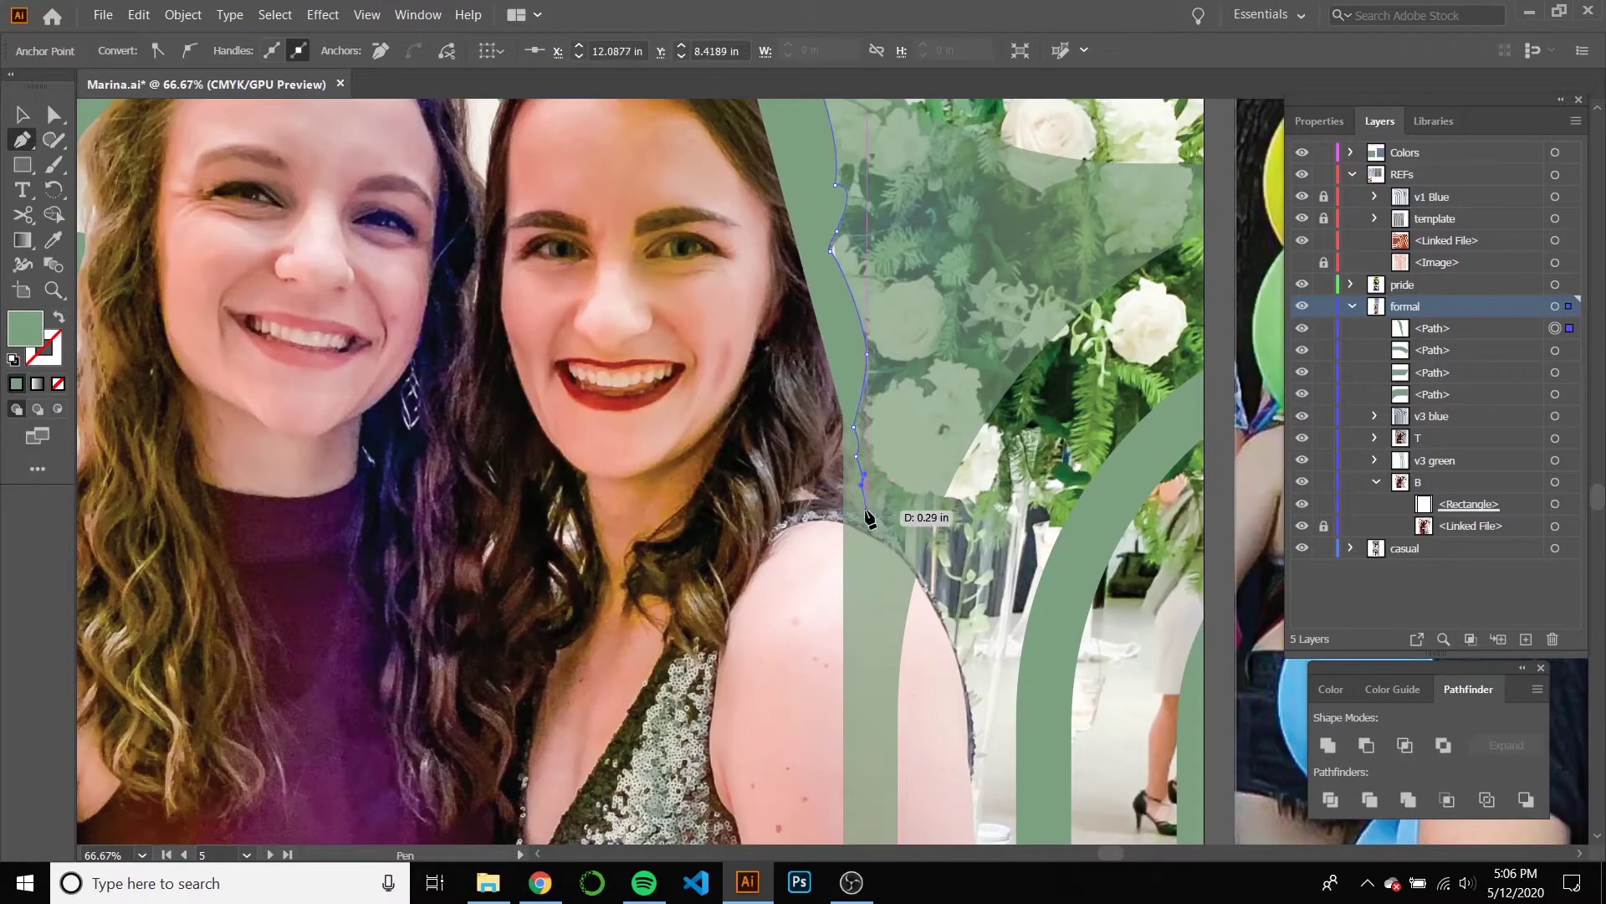
{"action": "left_click", "coordinate": [922, 578]}
{"action": "scroll", "coordinate": [845, 469], "scroll_direction": "up", "scroll_amount": 5}
{"action": "left_click", "coordinate": [778, 359]}
Remove the part of the faded green shape covering her hair and shoulder with Shape Builder.
{"action": "key", "text": "shift+m"}
{"action": "left_click", "coordinate": [904, 455], "text": "alt"}
{"action": "key", "text": "a"}
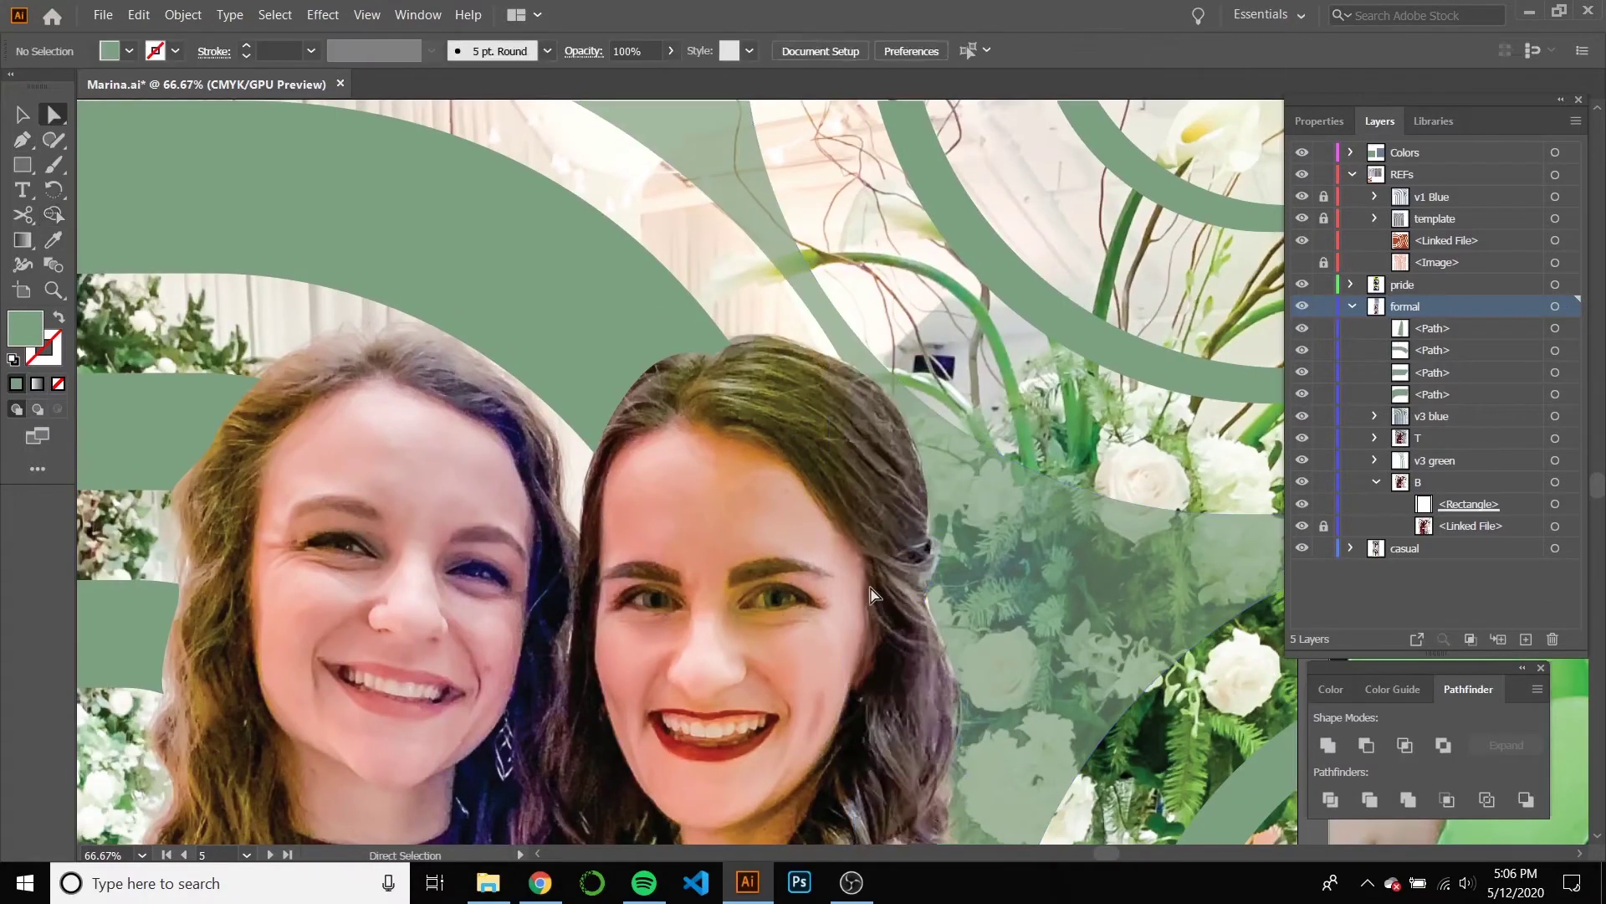
Delete the leftover trimming piece over the dark-haired woman's hair in the lower formal portrait.
{"action": "scroll", "coordinate": [871, 592], "scroll_direction": "down", "scroll_amount": 3}
{"action": "left_click", "coordinate": [850, 582]}
{"action": "key", "text": "Delete"}
{"action": "left_click", "coordinate": [874, 368]}
{"action": "key", "text": "ctrl+shift+a"}
Move the loose green paths into the v3 green group and nest that group inside the formal layer's B sublayer.
{"action": "left_click", "coordinate": [1432, 328]}
{"action": "left_click", "coordinate": [1432, 372], "text": "shift"}
{"action": "left_click_drag", "start_coordinate": [1432, 373], "coordinate": [1413, 425]}
{"action": "left_click", "coordinate": [1376, 372]}
{"action": "scroll", "coordinate": [920, 652], "scroll_direction": "down", "scroll_amount": 3}
{"action": "left_click_drag", "start_coordinate": [969, 726], "coordinate": [861, 741]}
Review the contents of the T and B sublayers in the formal and casual layers, and collapse both layers.
{"action": "key", "text": "shift+o"}
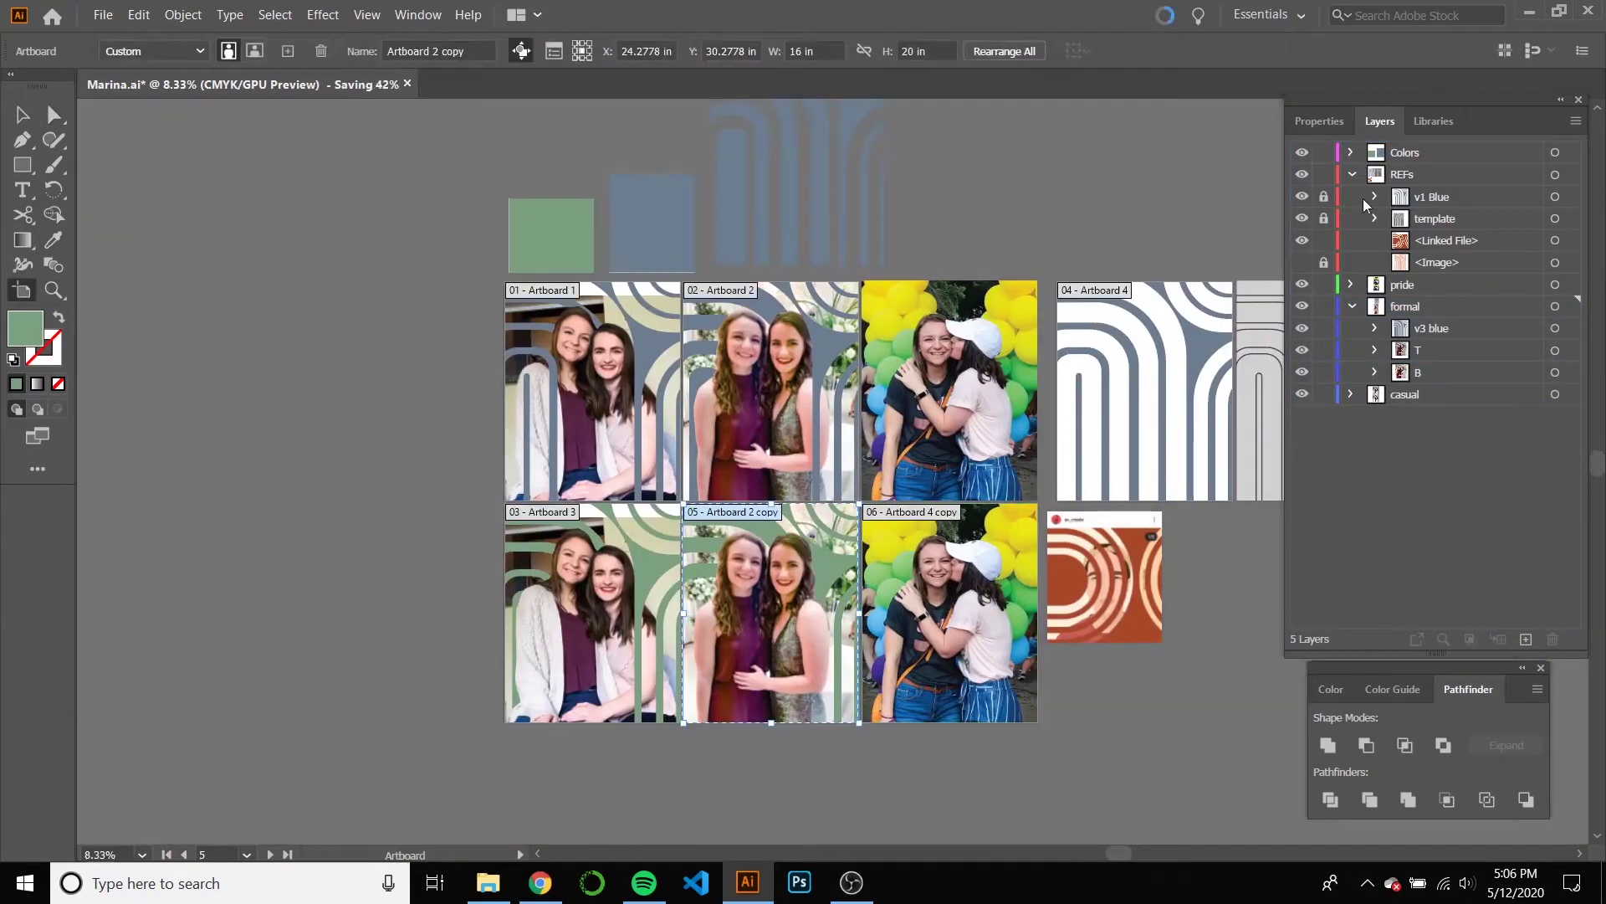
{"action": "left_click", "coordinate": [1374, 350]}
{"action": "left_click", "coordinate": [1375, 437]}
{"action": "left_click", "coordinate": [1351, 525]}
{"action": "left_click", "coordinate": [1374, 548]}
{"action": "scroll", "coordinate": [1379, 604], "scroll_direction": "down", "scroll_amount": 1}
{"action": "left_click", "coordinate": [1377, 530]}
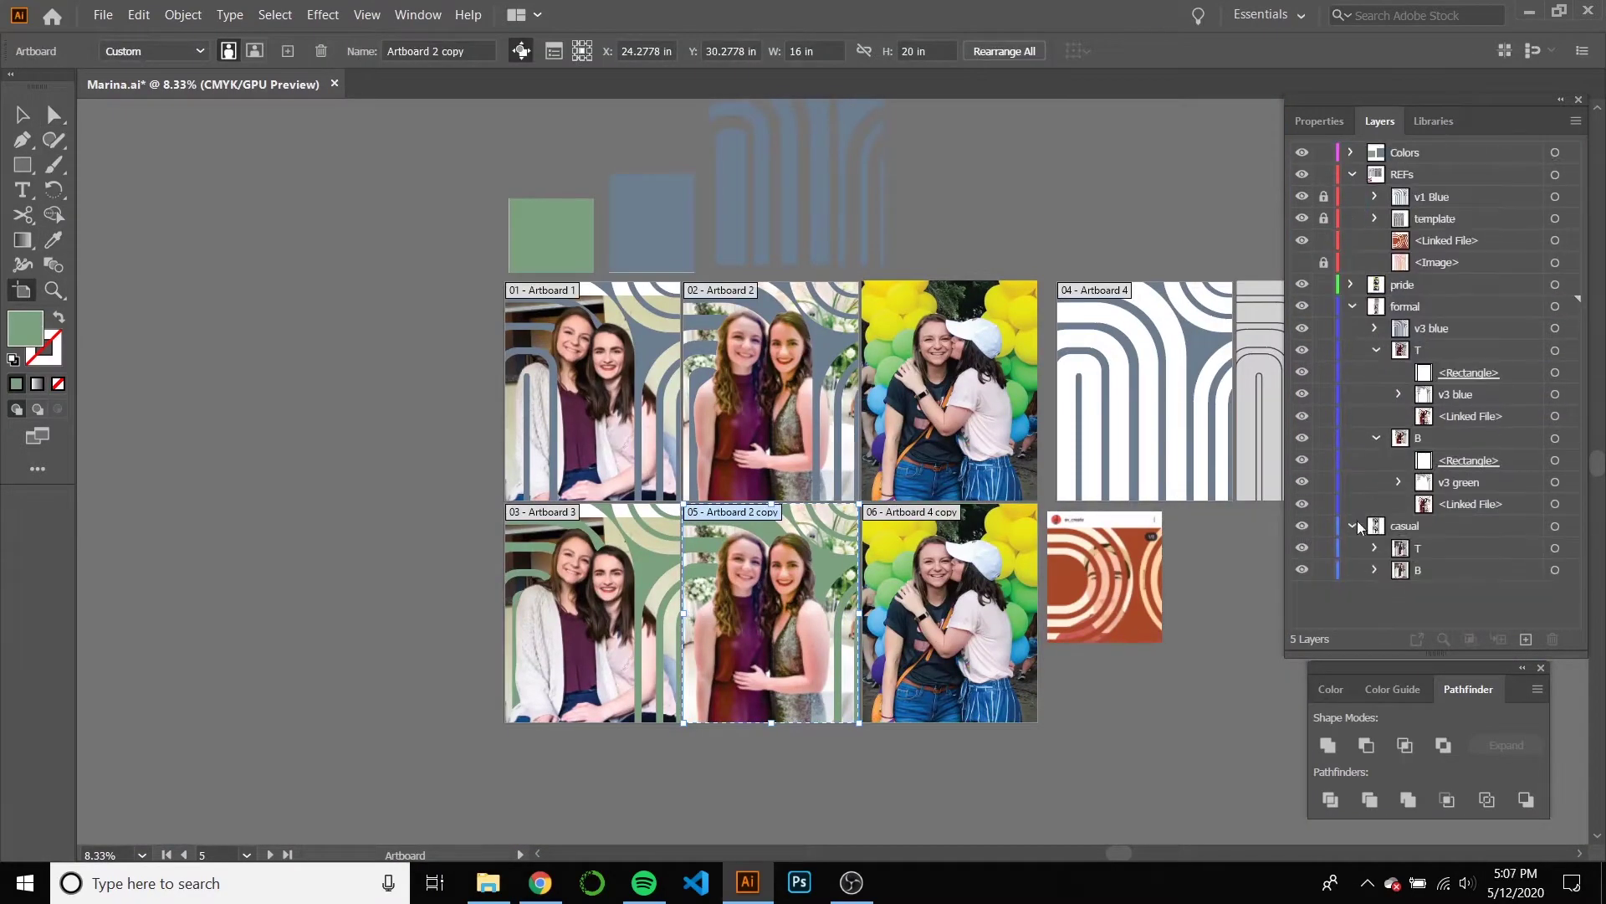
{"action": "left_click", "coordinate": [1376, 438]}
{"action": "left_click", "coordinate": [1353, 306]}
Move the four portrait artboards away from the reference artwork, naming three of them casual blue, formal blue and casual green, and save.
{"action": "left_click", "coordinate": [661, 301]}
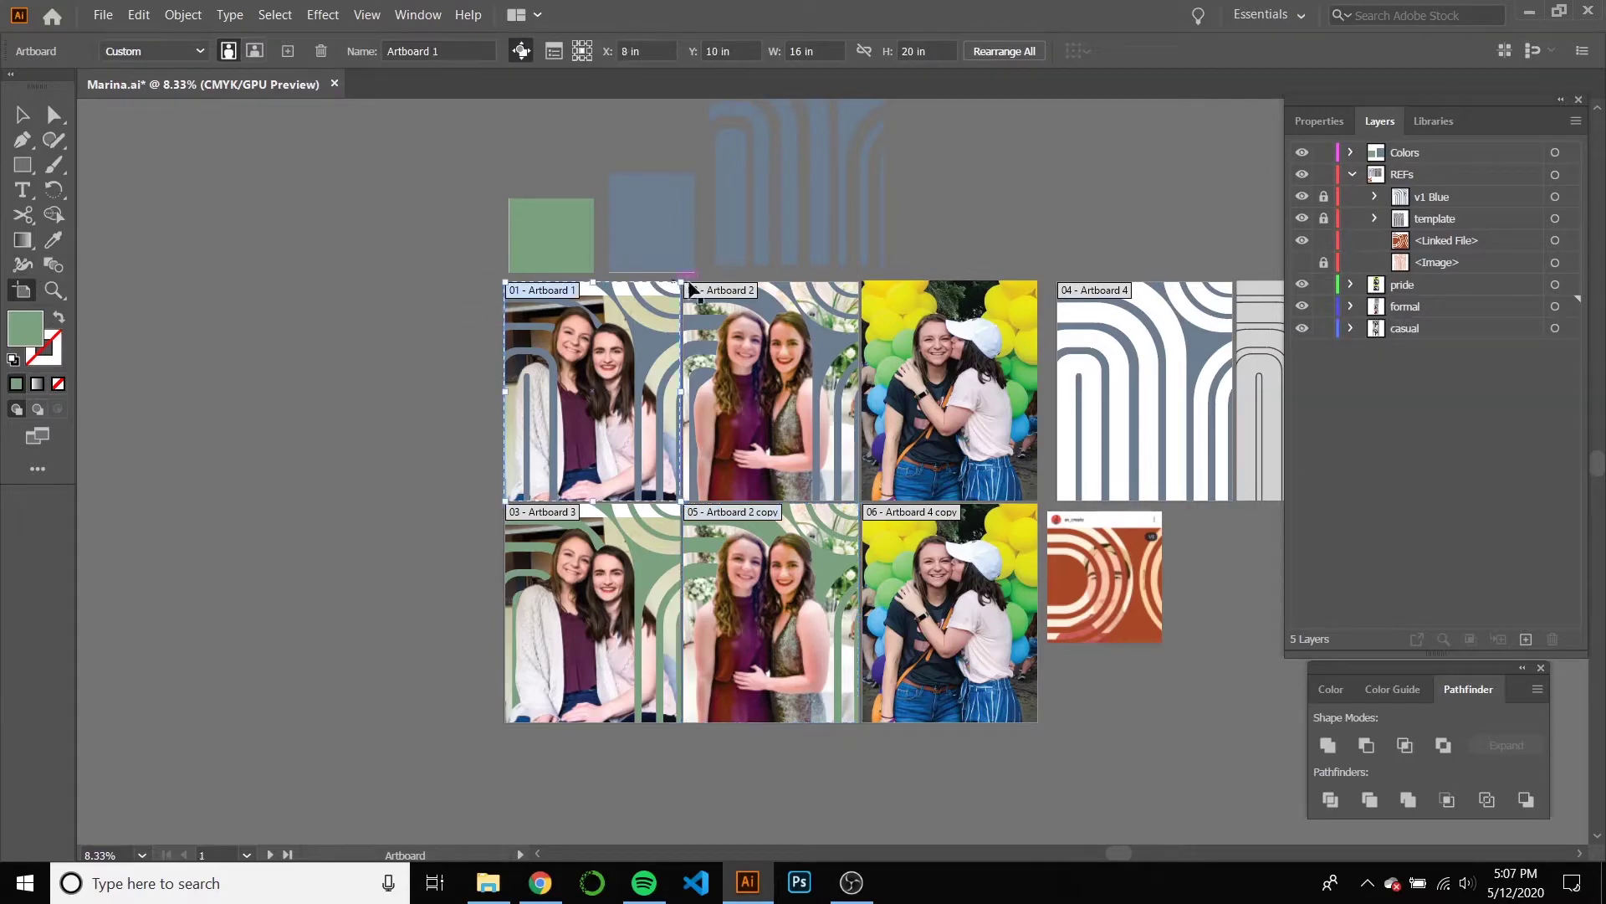
{"action": "left_click_drag", "start_coordinate": [747, 517], "coordinate": [351, 512]}
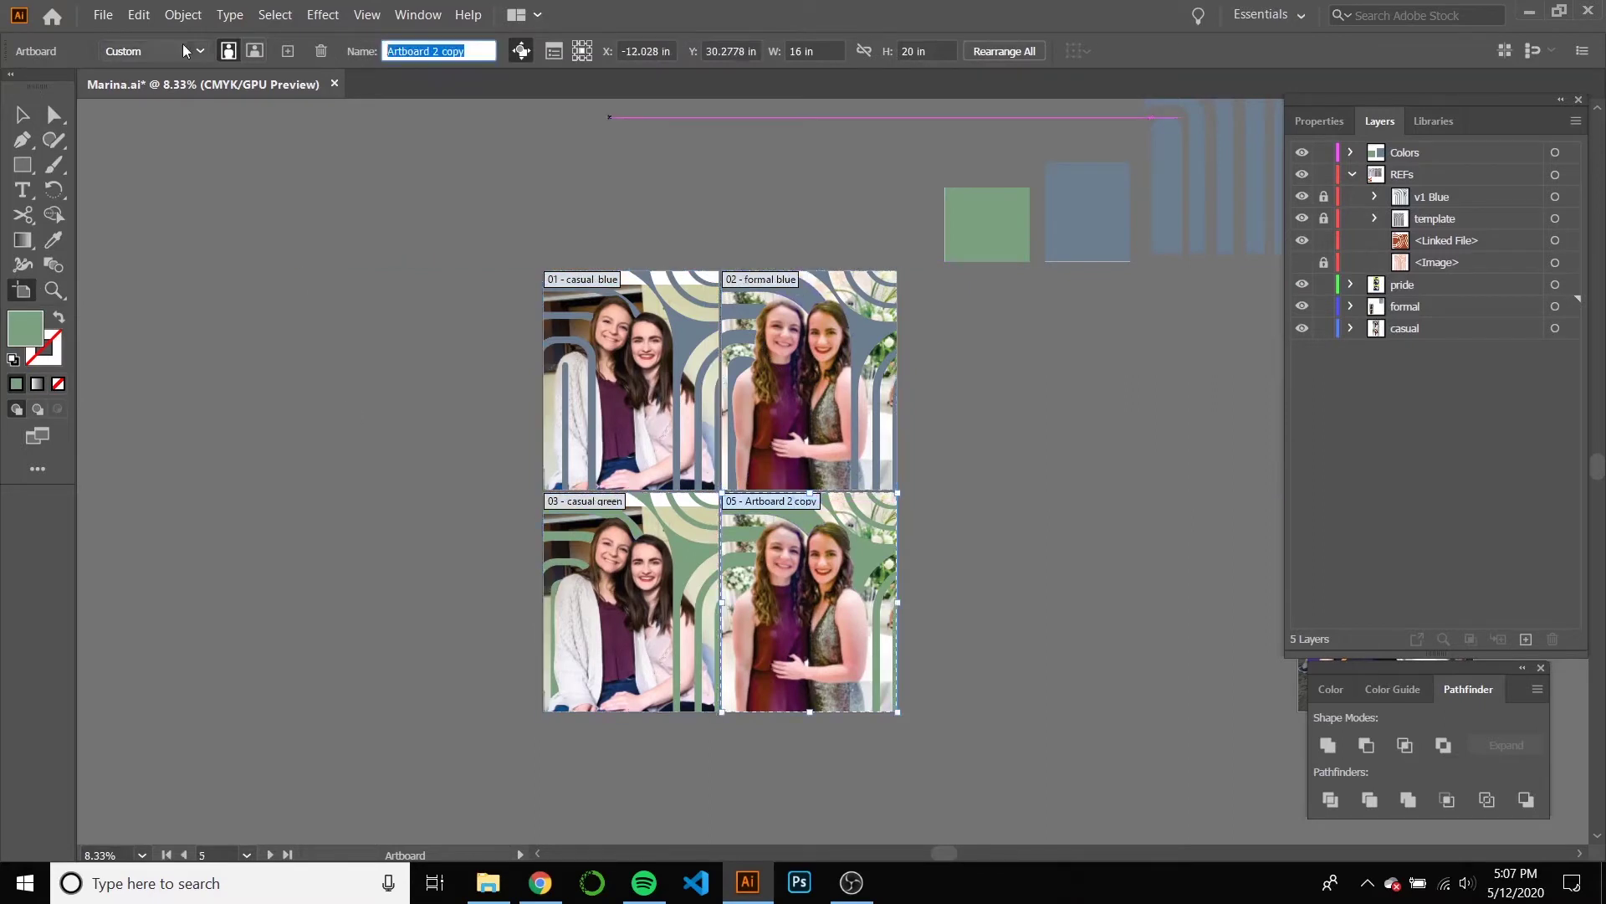
{"action": "key", "text": "Escape"}
{"action": "key", "text": "ctrl+s"}
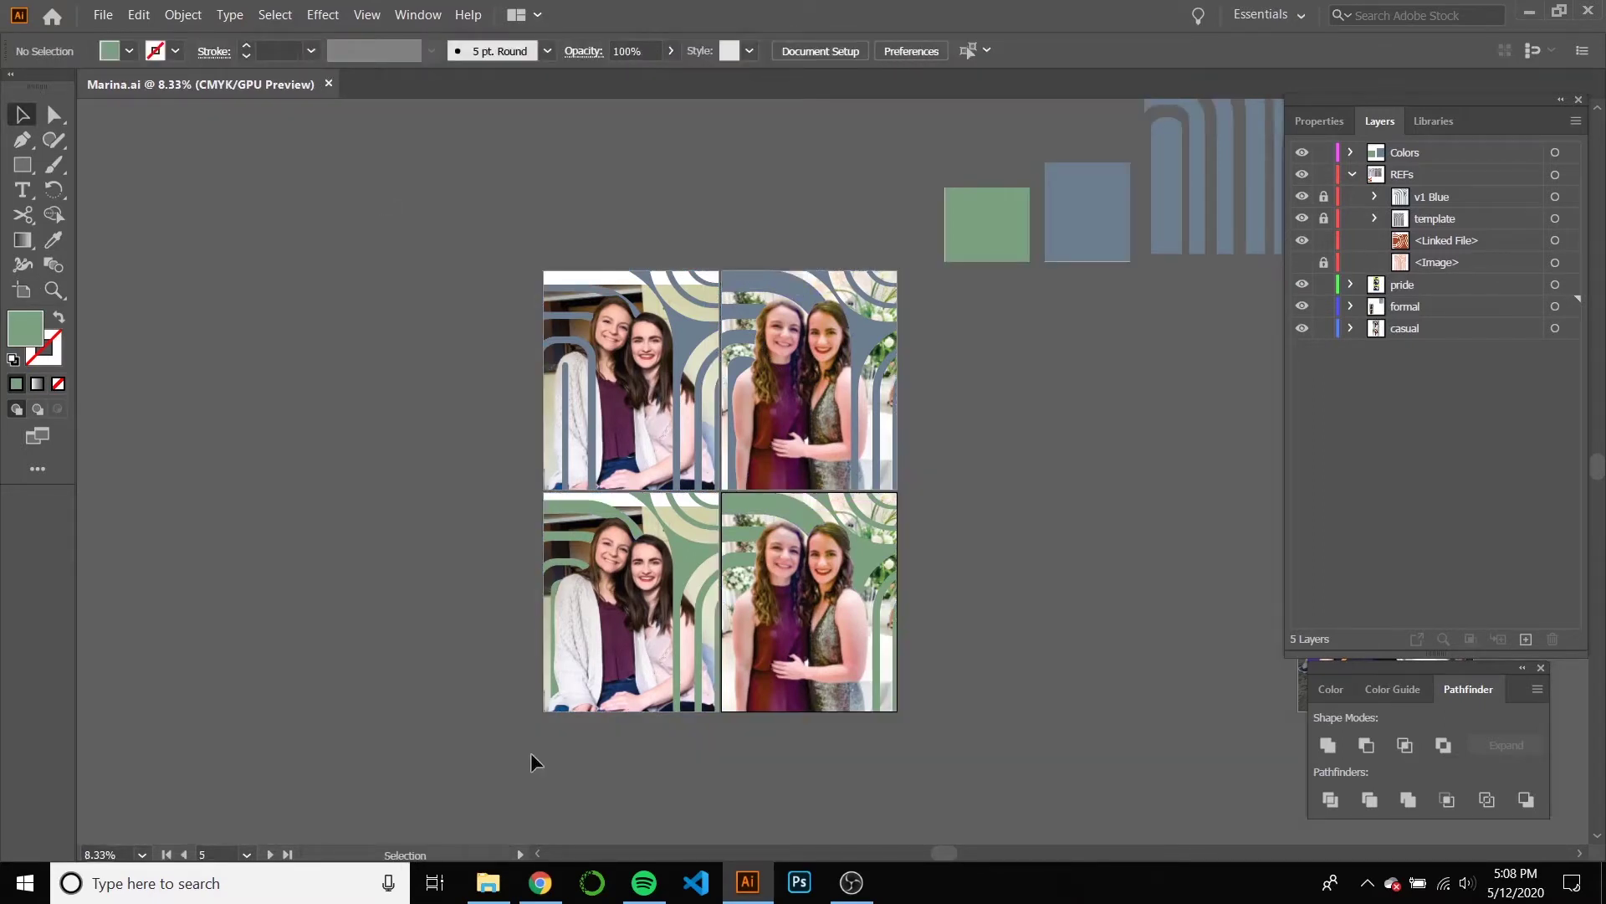
{"action": "scroll", "coordinate": [1062, 391], "scroll_direction": "up", "scroll_amount": 1}
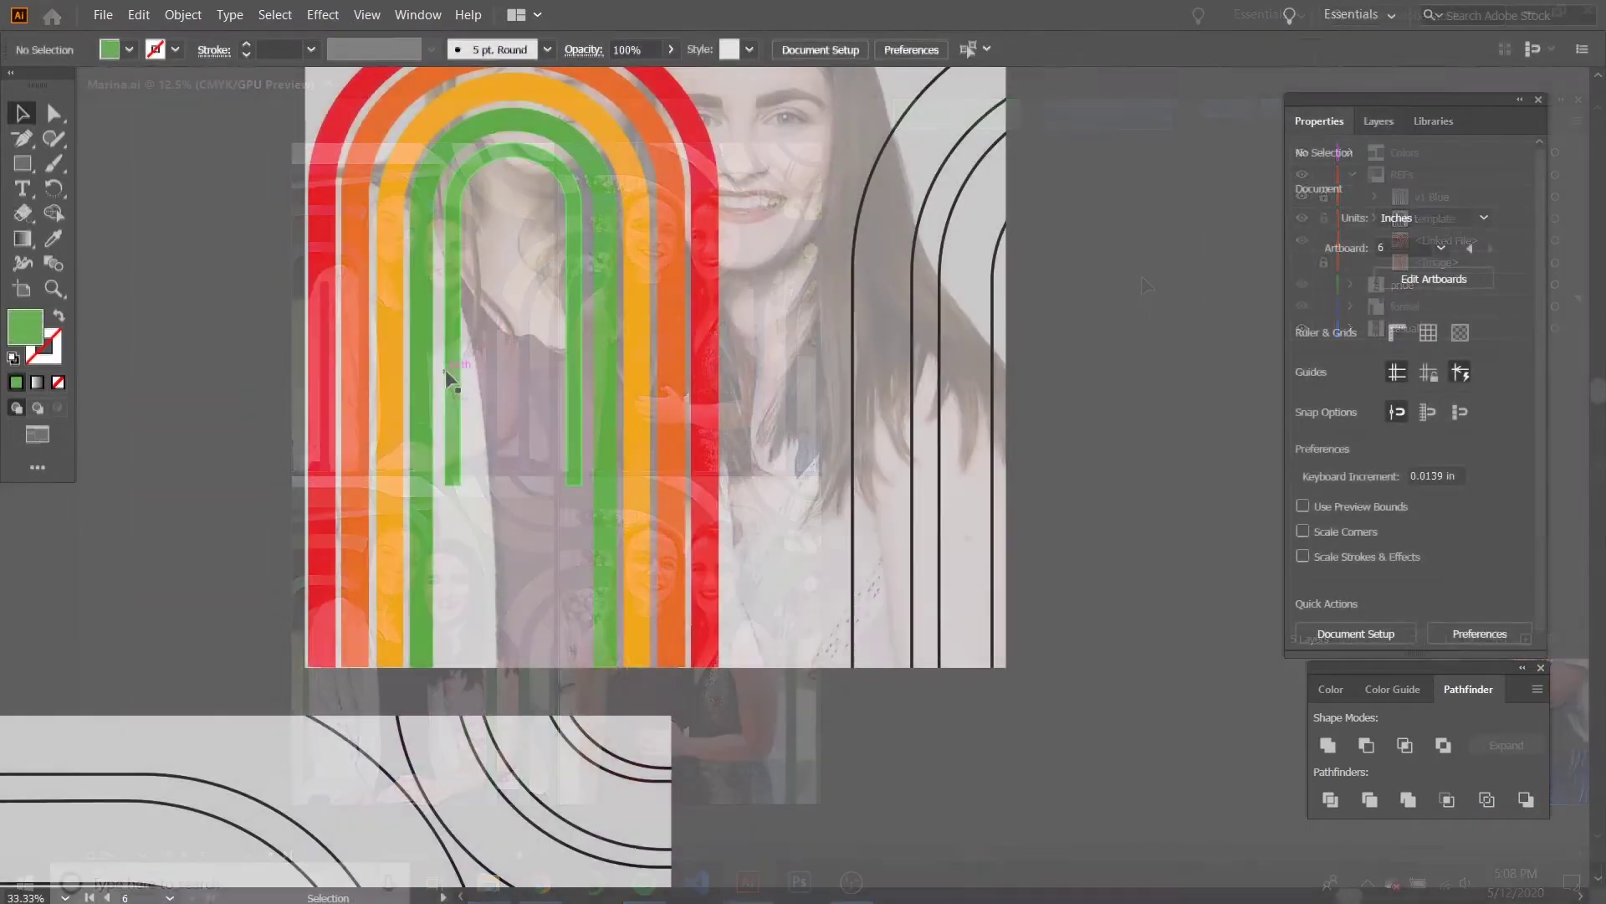
Extend the legs of the innermost green arch down to the portrait's bottom edge.
{"action": "mouse_move", "coordinate": [474, 466]}
{"action": "left_mouse_down"}
{"action": "mouse_move", "coordinate": [553, 496]}
{"action": "mouse_move", "coordinate": [552, 461]}
{"action": "mouse_move", "coordinate": [459, 565]}
{"action": "mouse_move", "coordinate": [457, 667]}
{"action": "left_mouse_up"}
{"action": "key", "text": "a"}
{"action": "left_click", "coordinate": [233, 555]}
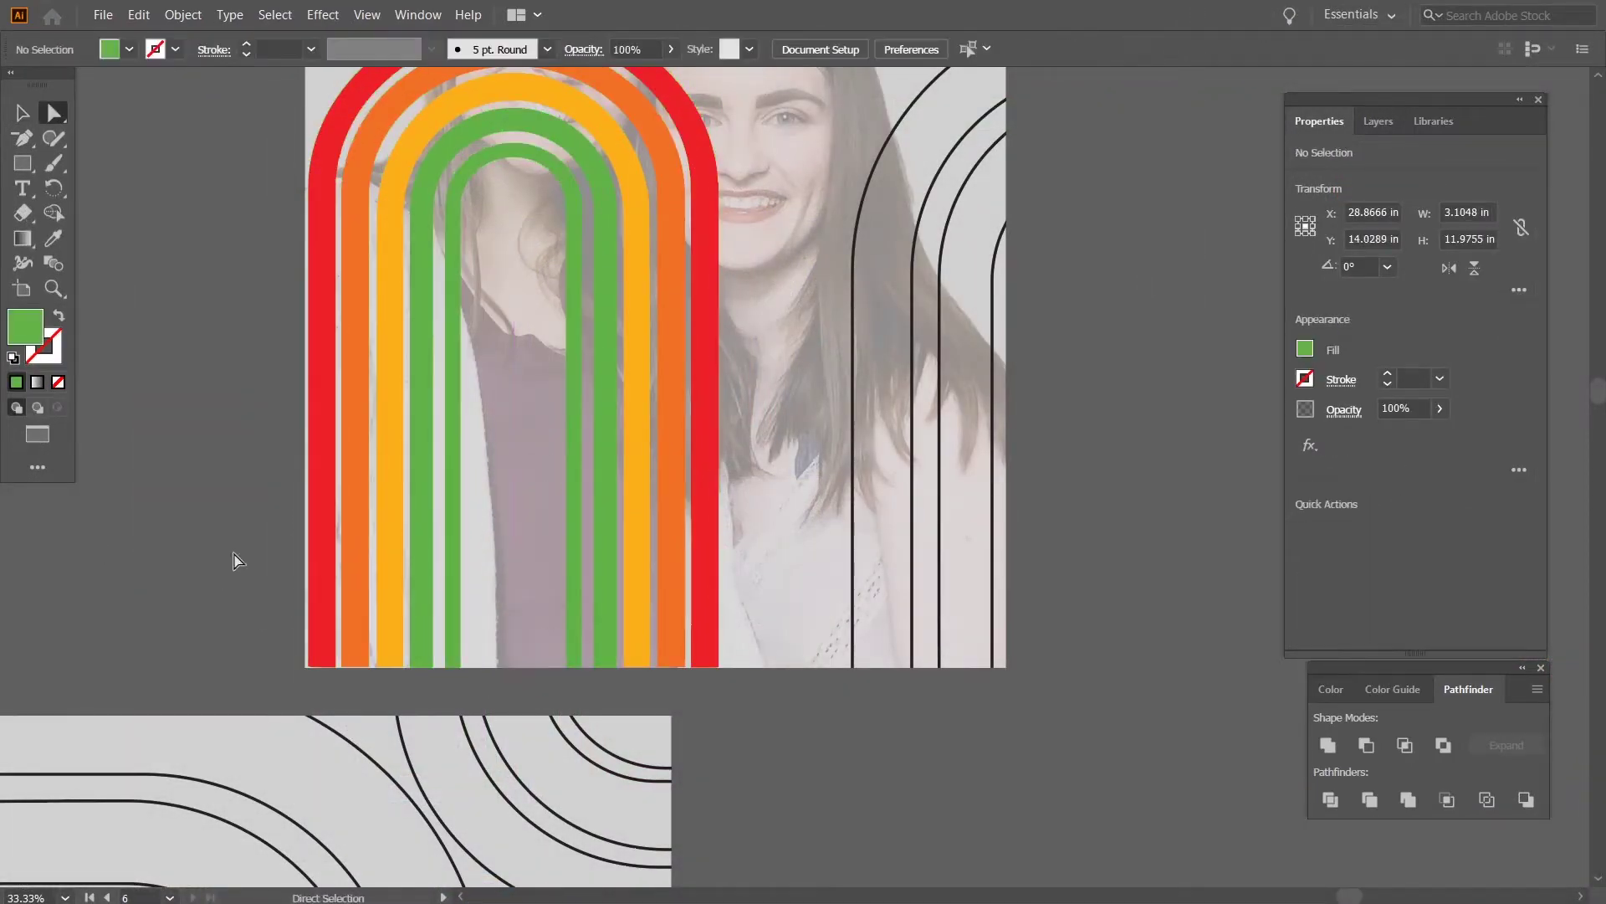
Scale up all the rainbow arches together and reposition them lower over the faded casual portrait.
{"action": "scroll", "coordinate": [717, 530], "scroll_direction": "up", "scroll_amount": 4}
{"action": "scroll", "coordinate": [889, 355], "scroll_direction": "down", "scroll_amount": 2}
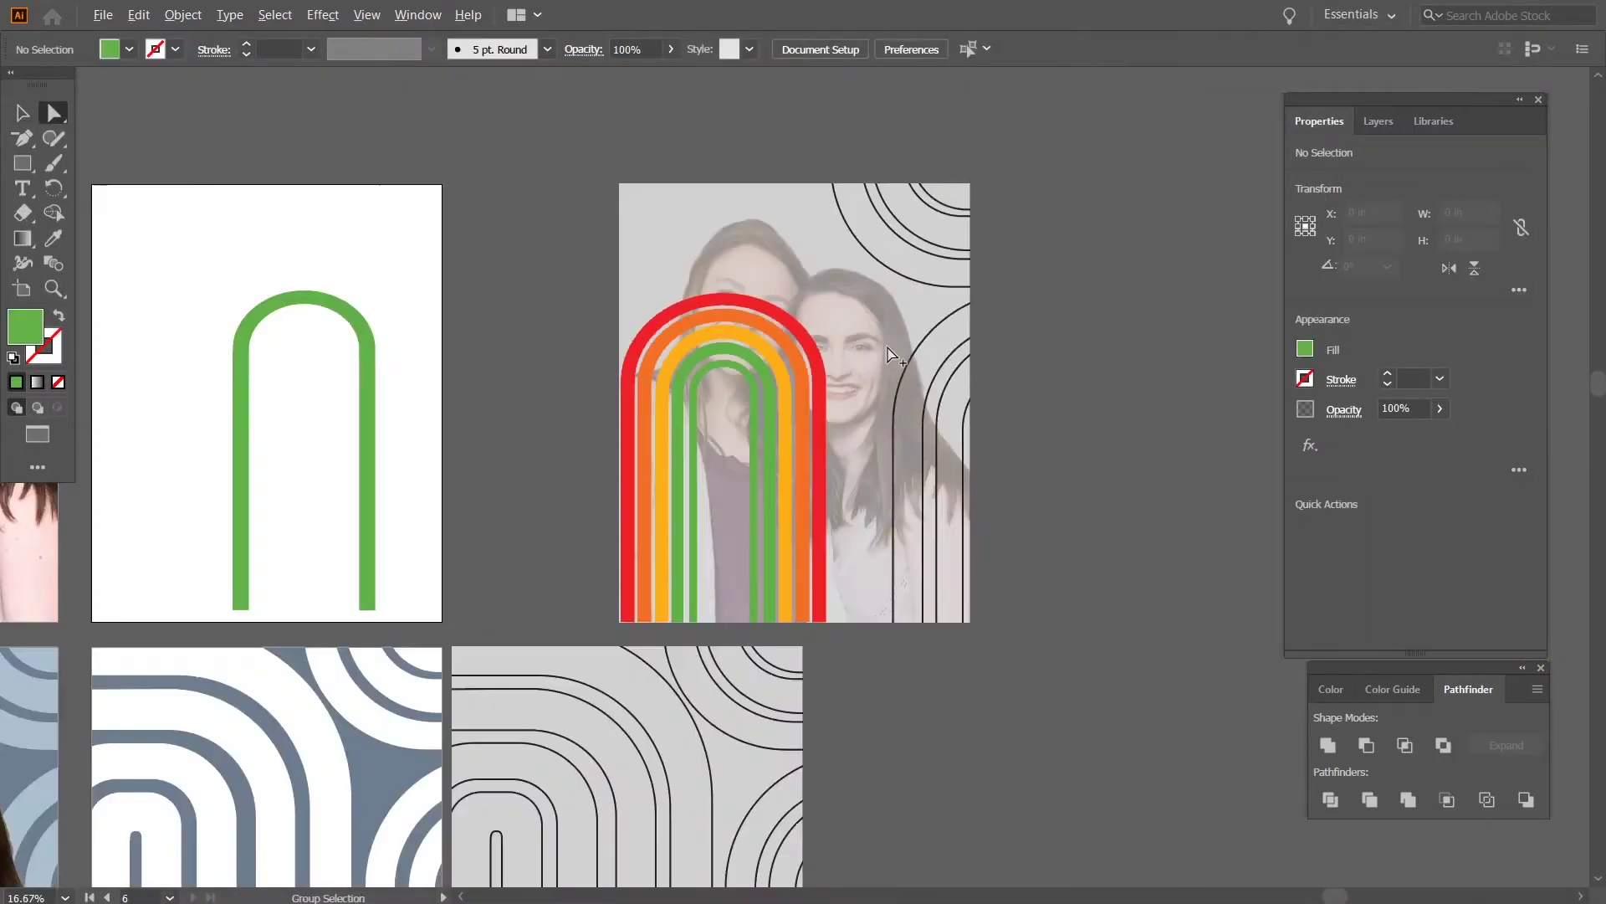
{"action": "left_click", "coordinate": [719, 318]}
{"action": "left_click", "coordinate": [724, 333], "text": "shift"}
{"action": "left_click", "coordinate": [741, 366], "text": "shift"}
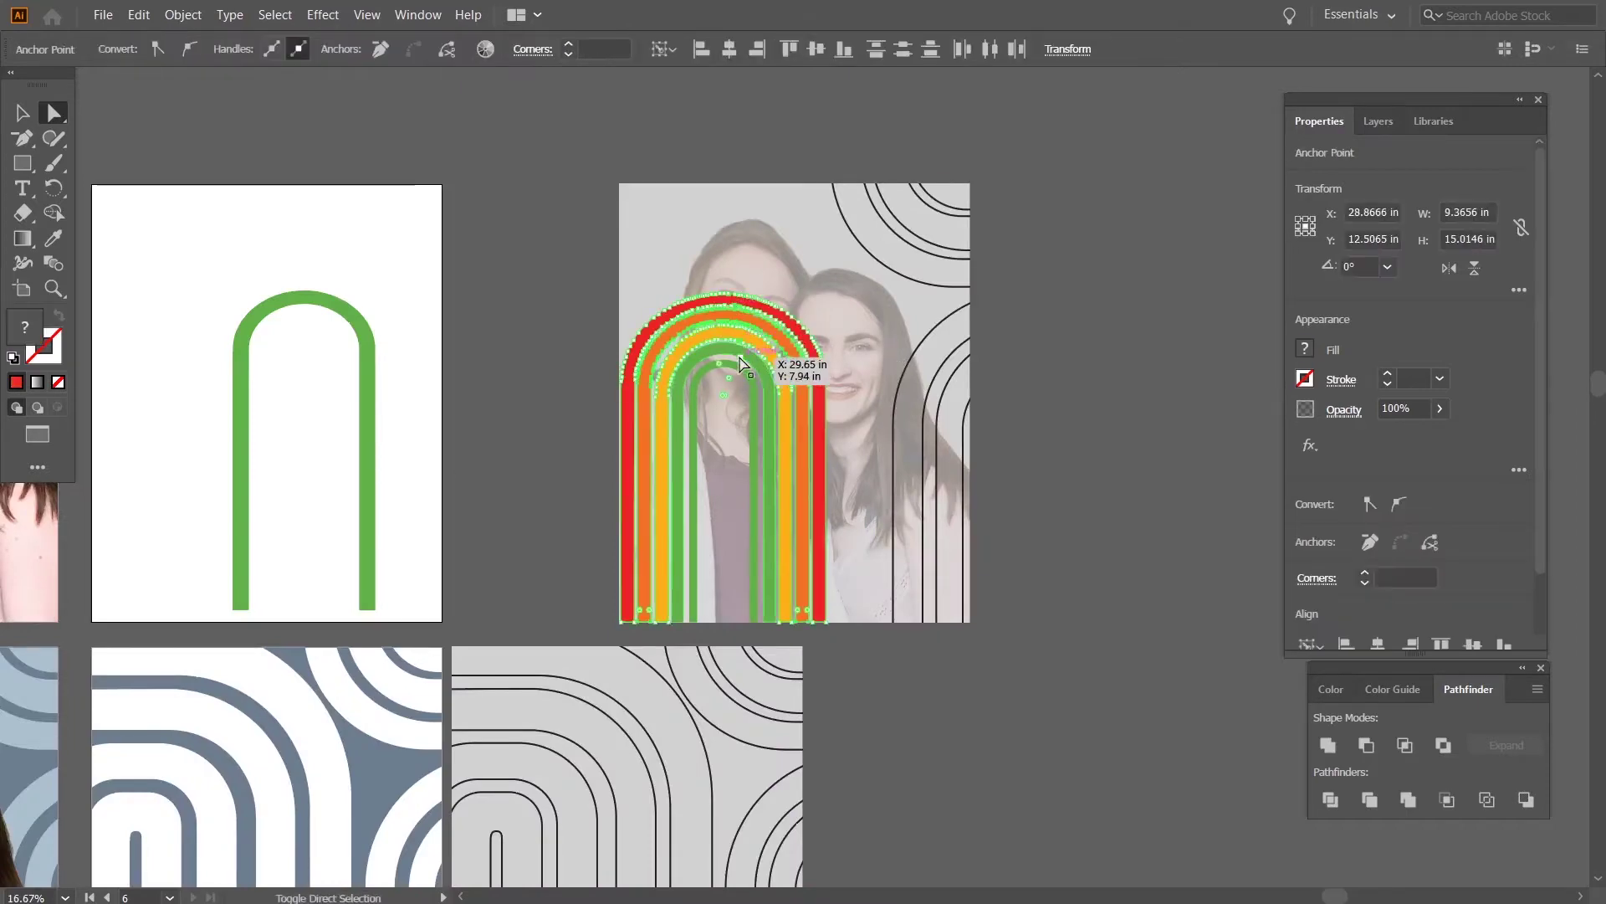
{"action": "key", "text": "v"}
{"action": "left_click_drag", "start_coordinate": [827, 292], "coordinate": [903, 169]}
{"action": "left_click_drag", "start_coordinate": [893, 353], "coordinate": [870, 401]}
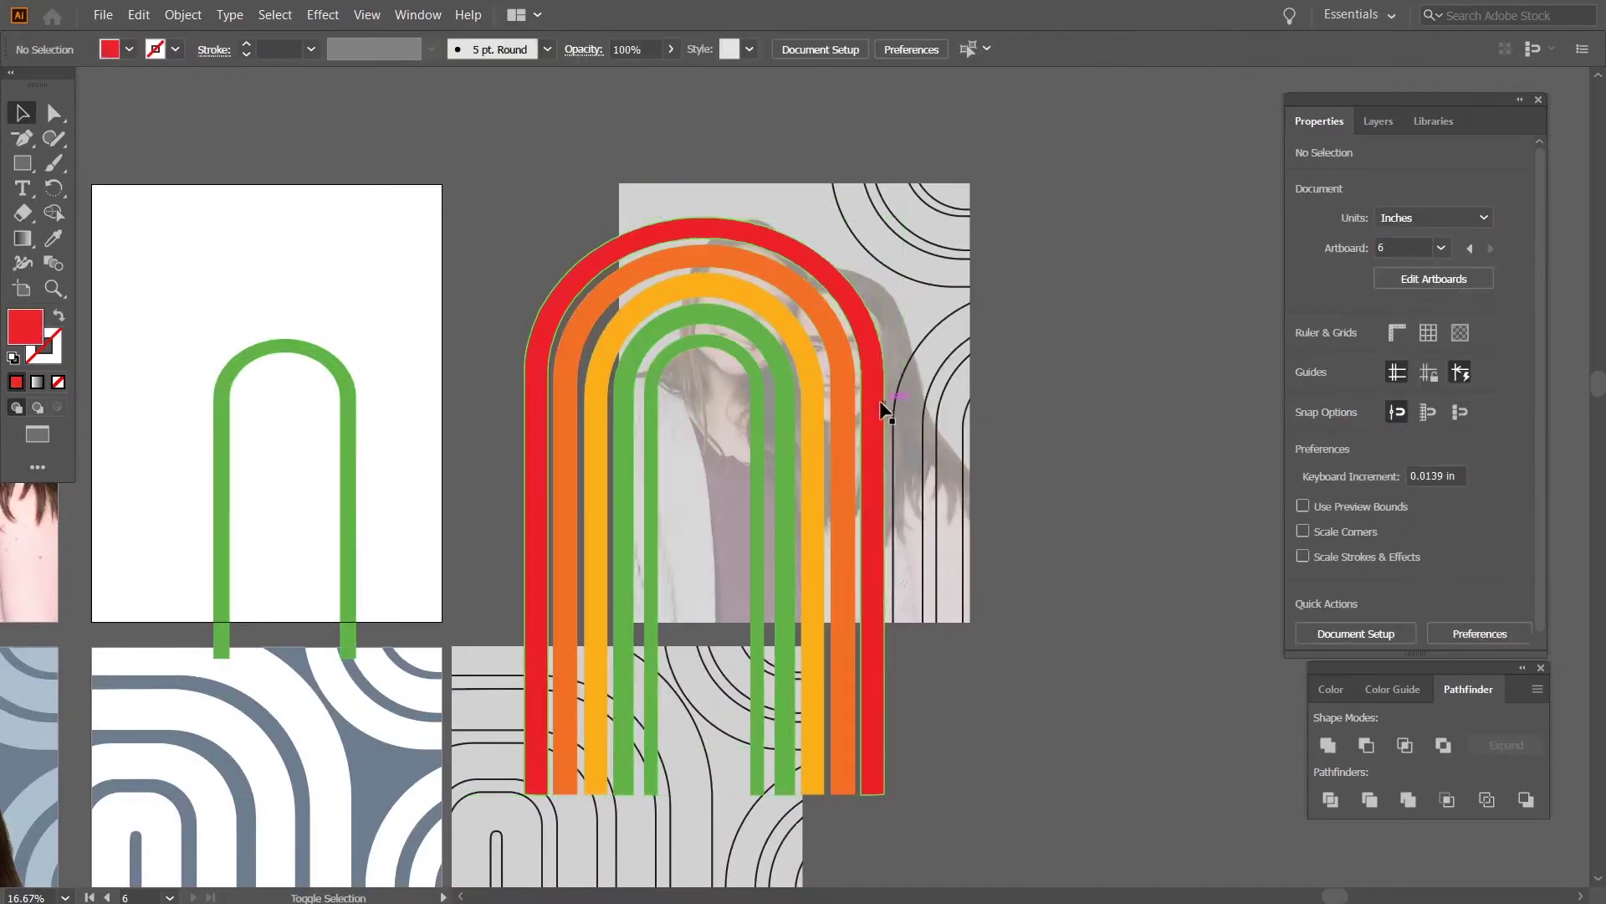
{"action": "left_click", "coordinate": [880, 403]}
{"action": "left_click", "coordinate": [1071, 614]}
Resize the innermost green arch to about 6 in wide by 23.6 in tall and raise it about 0.44 in.
{"action": "key", "text": "a"}
{"action": "left_click", "coordinate": [755, 360]}
{"action": "key", "text": "v"}
{"action": "left_click_drag", "start_coordinate": [764, 334], "coordinate": [779, 272]}
{"action": "left_click_drag", "start_coordinate": [706, 272], "coordinate": [708, 339]}
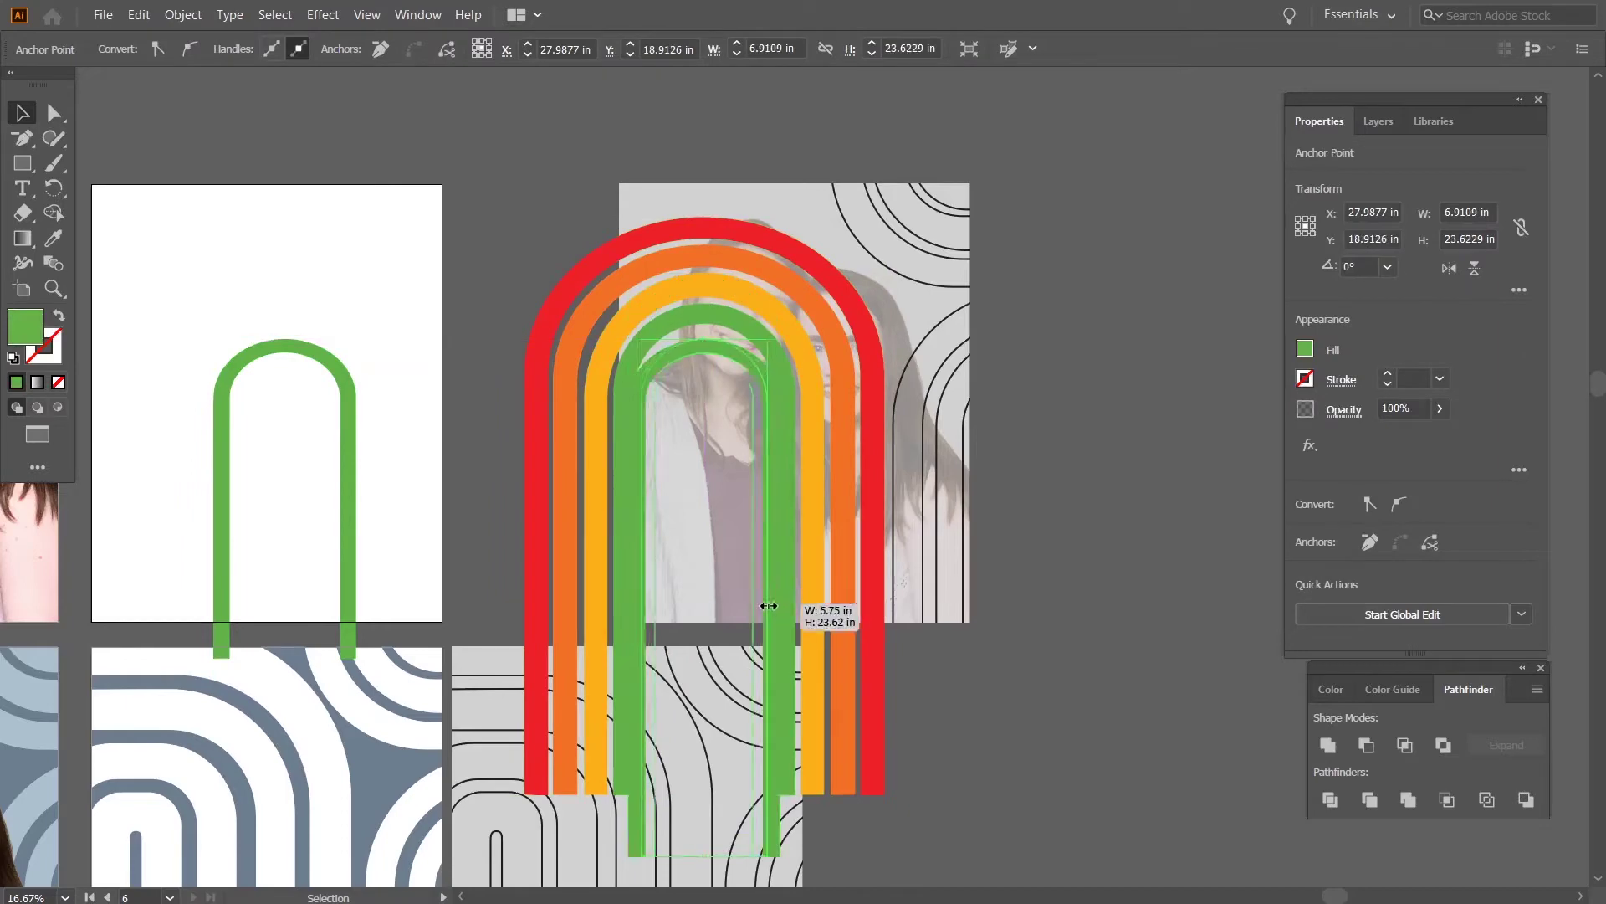
{"action": "scroll", "coordinate": [736, 519], "scroll_direction": "up", "scroll_amount": 2}
{"action": "left_click", "coordinate": [686, 207]}
{"action": "key", "text": "a"}
{"action": "left_click_drag", "start_coordinate": [677, 166], "coordinate": [677, 147]}
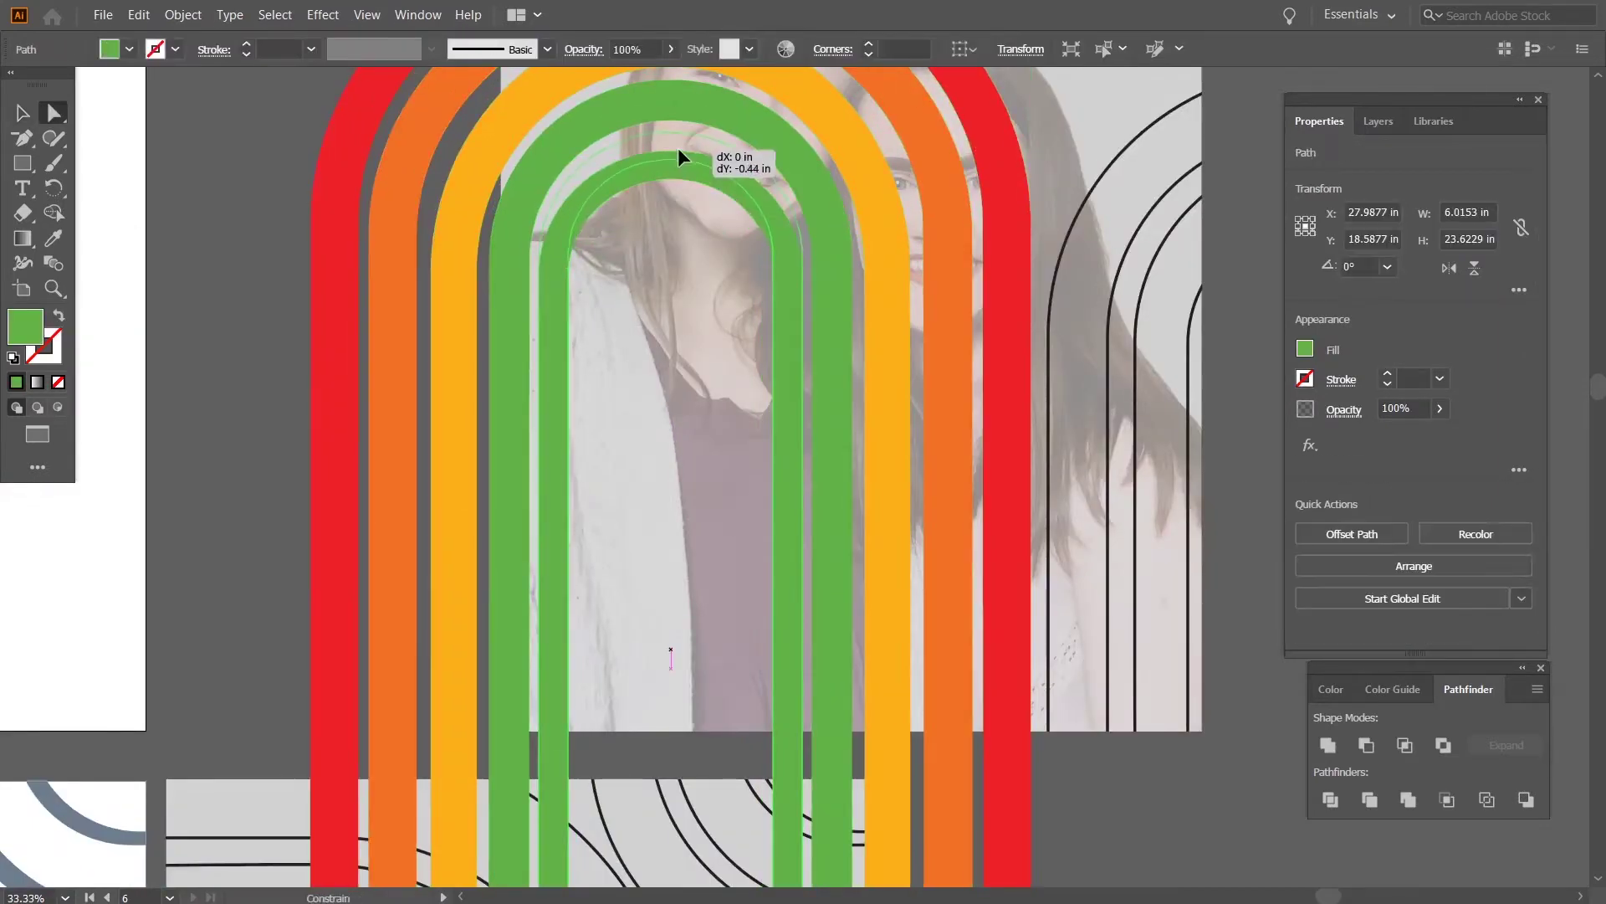
{"action": "left_click", "coordinate": [669, 197]}
Enlarge the orange arch to about 13.9 by 25.4 in, and widen the yellow arch to about 11.1 in with a slightly higher top.
{"action": "left_click_drag", "start_coordinate": [610, 83], "coordinate": [569, 244]}
{"action": "left_click", "coordinate": [585, 155]}
{"action": "key", "text": "v"}
{"action": "mouse_move", "coordinate": [931, 126]}
{"action": "left_mouse_down"}
{"action": "mouse_move", "coordinate": [945, 104]}
{"action": "mouse_move", "coordinate": [935, 117]}
{"action": "left_mouse_up"}
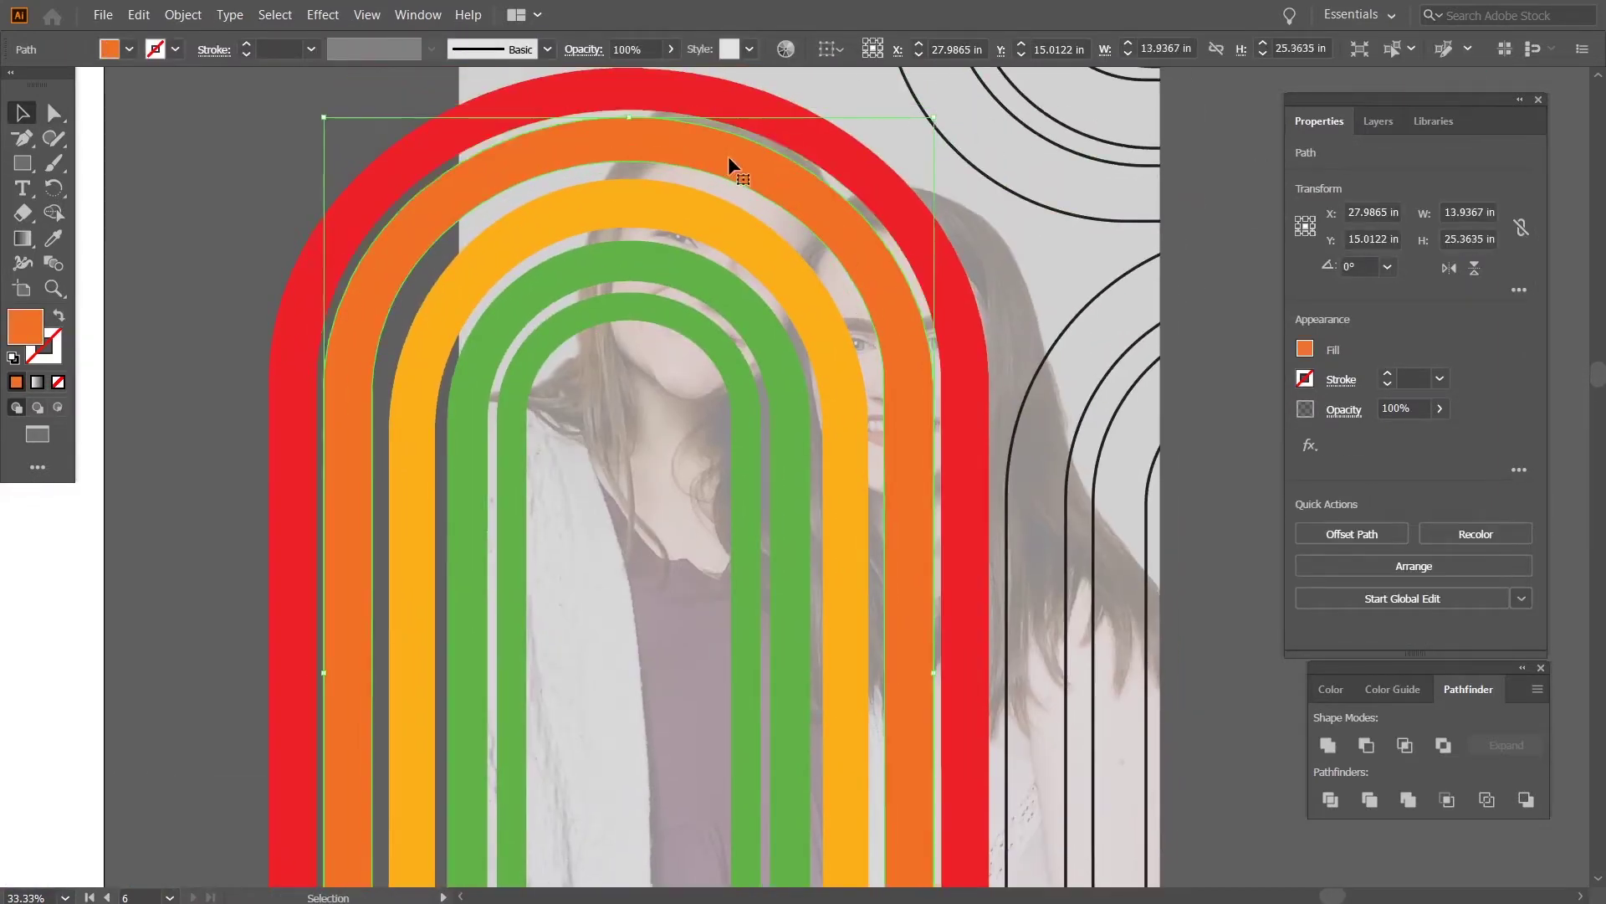
{"action": "left_click", "coordinate": [226, 179]}
{"action": "left_click", "coordinate": [849, 277]}
{"action": "left_click_drag", "start_coordinate": [384, 699], "coordinate": [387, 692]}
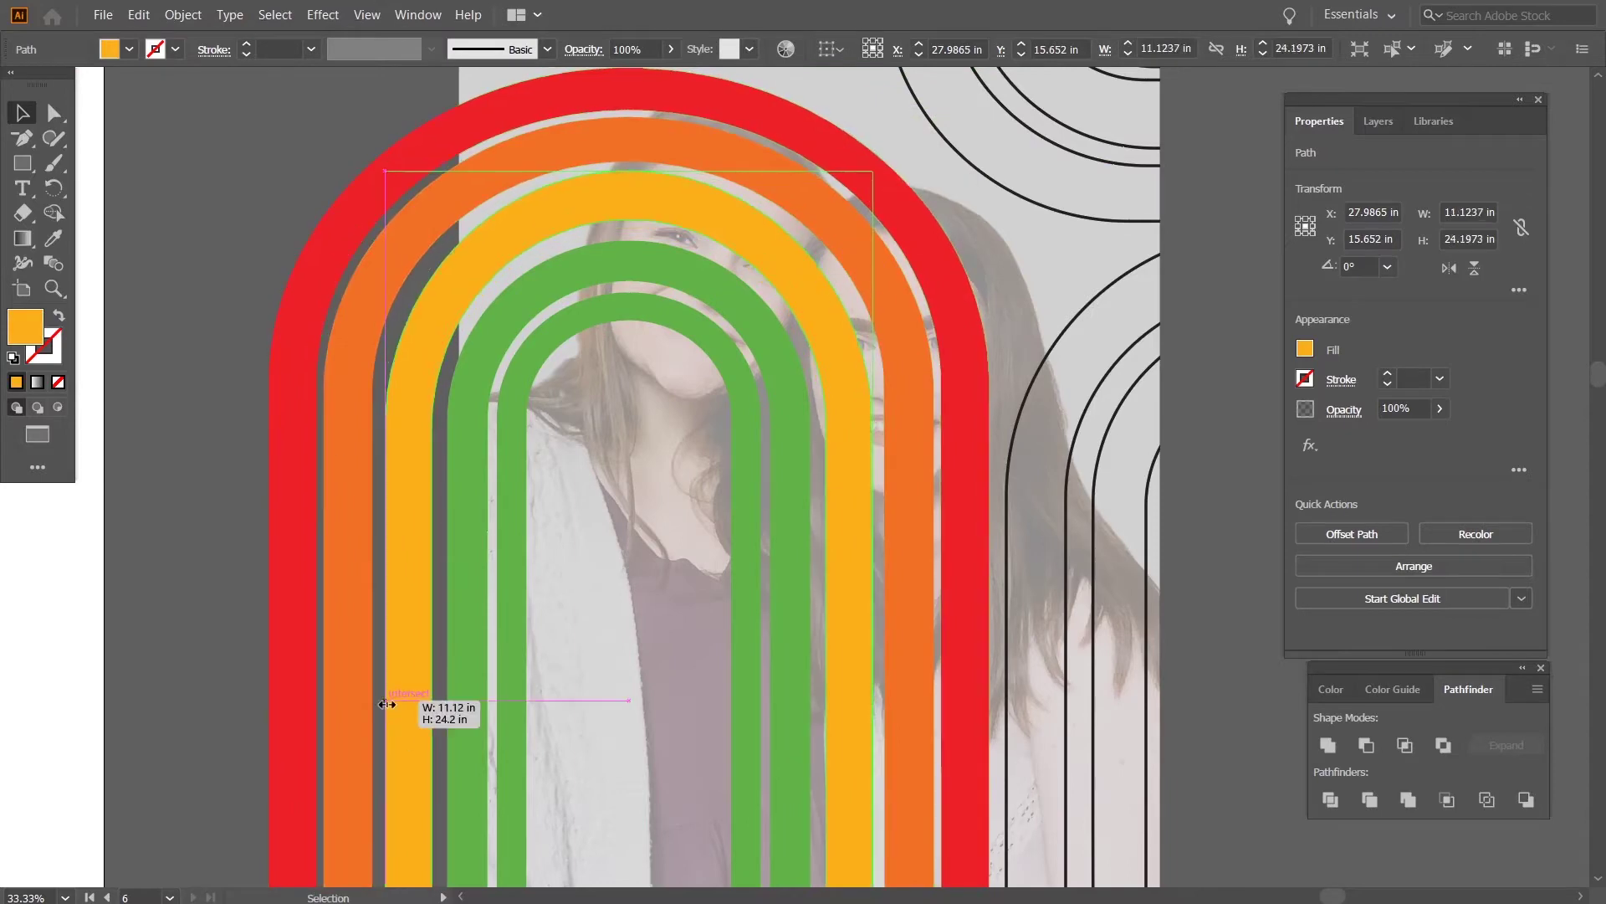
{"action": "left_click_drag", "start_coordinate": [629, 169], "coordinate": [631, 165]}
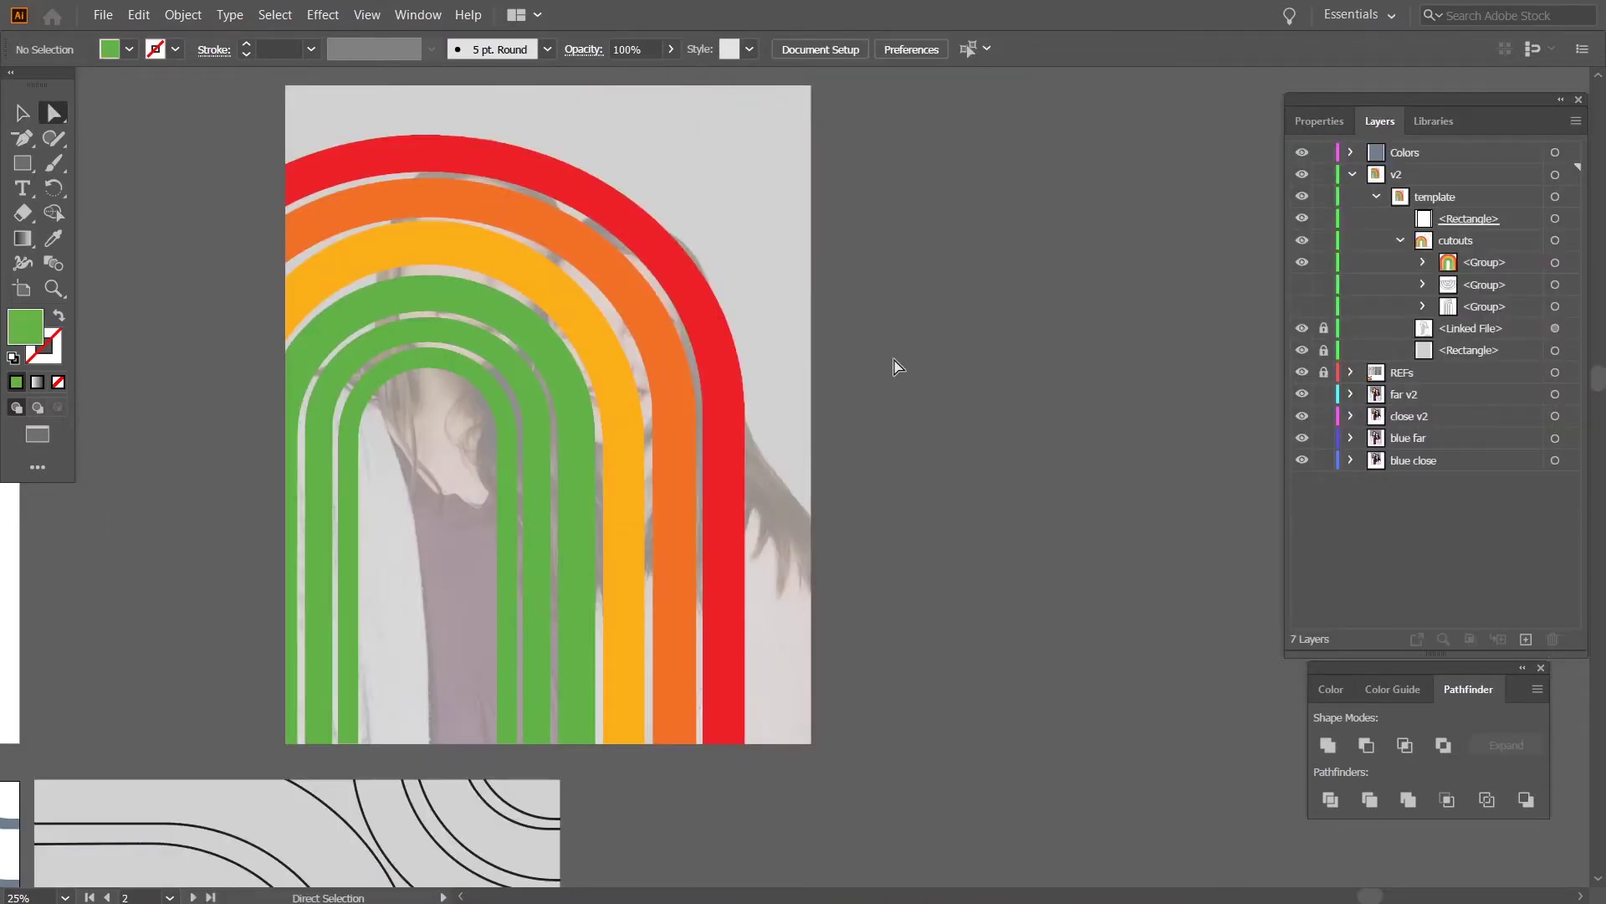
Show the two hidden corner arch groups and adjust an inner curve of the arches in the portrait's lower-right corner.
{"action": "left_click", "coordinate": [994, 393]}
{"action": "left_click", "coordinate": [1087, 381]}
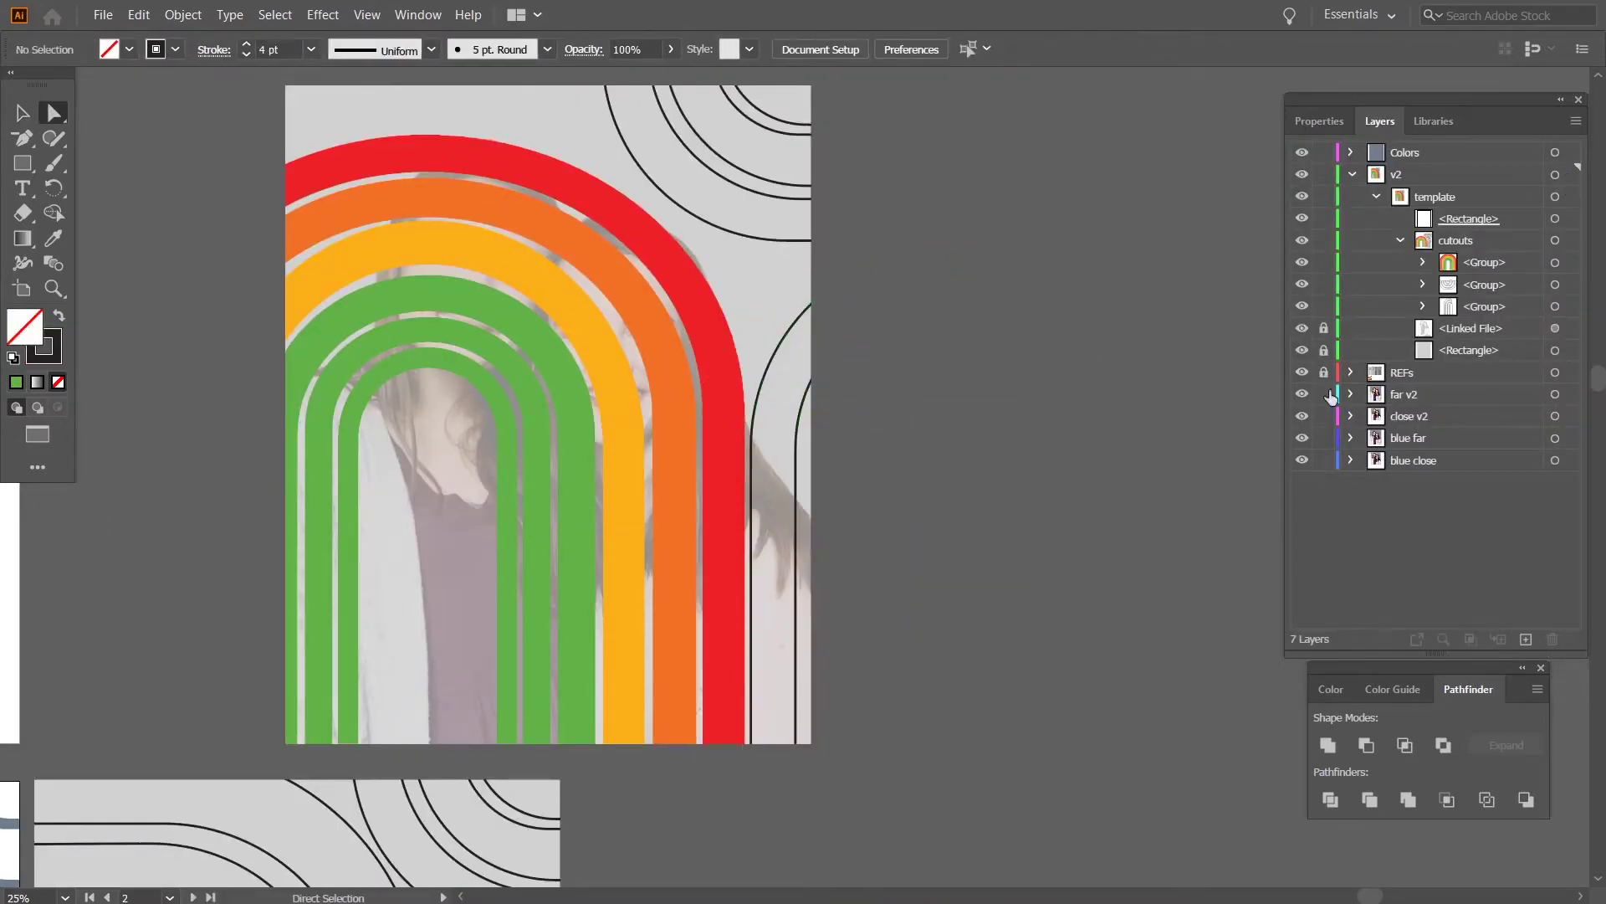
{"action": "left_click", "coordinate": [1423, 306]}
{"action": "left_click", "coordinate": [1555, 329]}
{"action": "left_click", "coordinate": [1556, 351]}
{"action": "left_click_drag", "start_coordinate": [856, 511], "coordinate": [842, 489]}
{"action": "left_click", "coordinate": [1030, 486]}
{"action": "left_click_drag", "start_coordinate": [1031, 486], "coordinate": [1169, 577]}
Adjust the inner curves of the arch group in the portrait's upper-right corner to change the gaps between its bands.
{"action": "left_click", "coordinate": [1556, 285]}
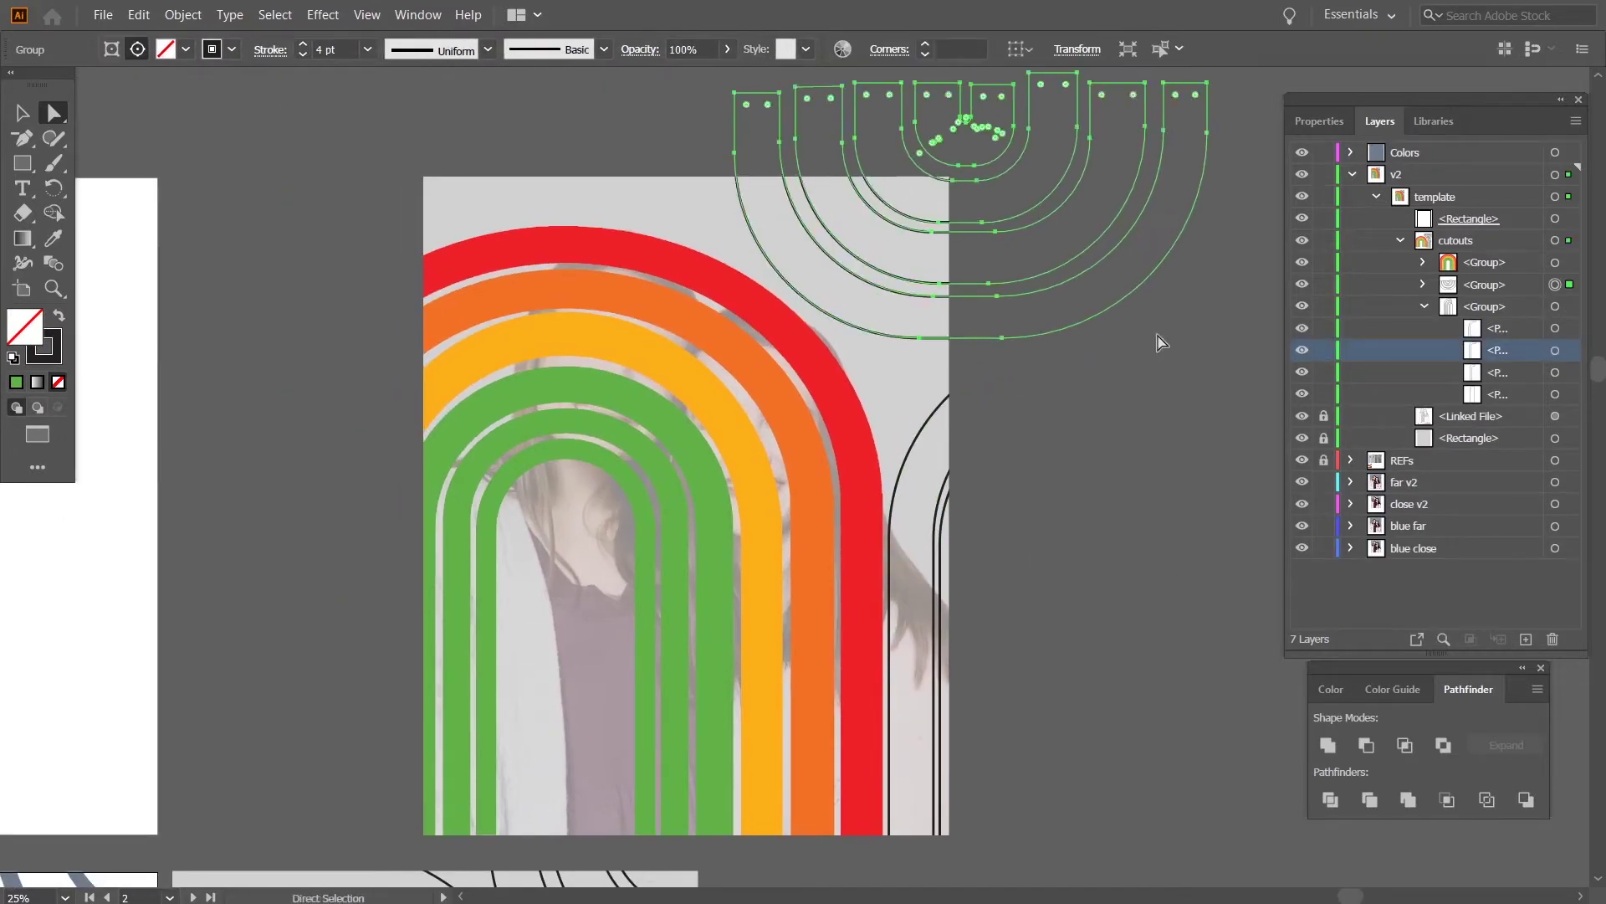
{"action": "scroll", "coordinate": [866, 312], "scroll_direction": "up", "scroll_amount": 3}
{"action": "left_click", "coordinate": [1424, 306]}
{"action": "left_click", "coordinate": [1423, 284]}
{"action": "left_click_drag", "start_coordinate": [990, 327], "coordinate": [861, 322]}
{"action": "scroll", "coordinate": [962, 343], "scroll_direction": "down", "scroll_amount": 1}
{"action": "key", "text": "ctrl+z"}
{"action": "left_click", "coordinate": [1555, 329]}
{"action": "left_click", "coordinate": [1555, 306]}
{"action": "left_click", "coordinate": [1555, 373]}
{"action": "key", "text": "v"}
{"action": "left_click_drag", "start_coordinate": [1037, 184], "coordinate": [999, 242]}
{"action": "left_click", "coordinate": [885, 332]}
{"action": "left_click", "coordinate": [1556, 329]}
{"action": "left_click", "coordinate": [1028, 517]}
{"action": "scroll", "coordinate": [1027, 517], "scroll_direction": "down", "scroll_amount": 3}
{"action": "left_click_drag", "start_coordinate": [1158, 540], "coordinate": [1238, 365]}
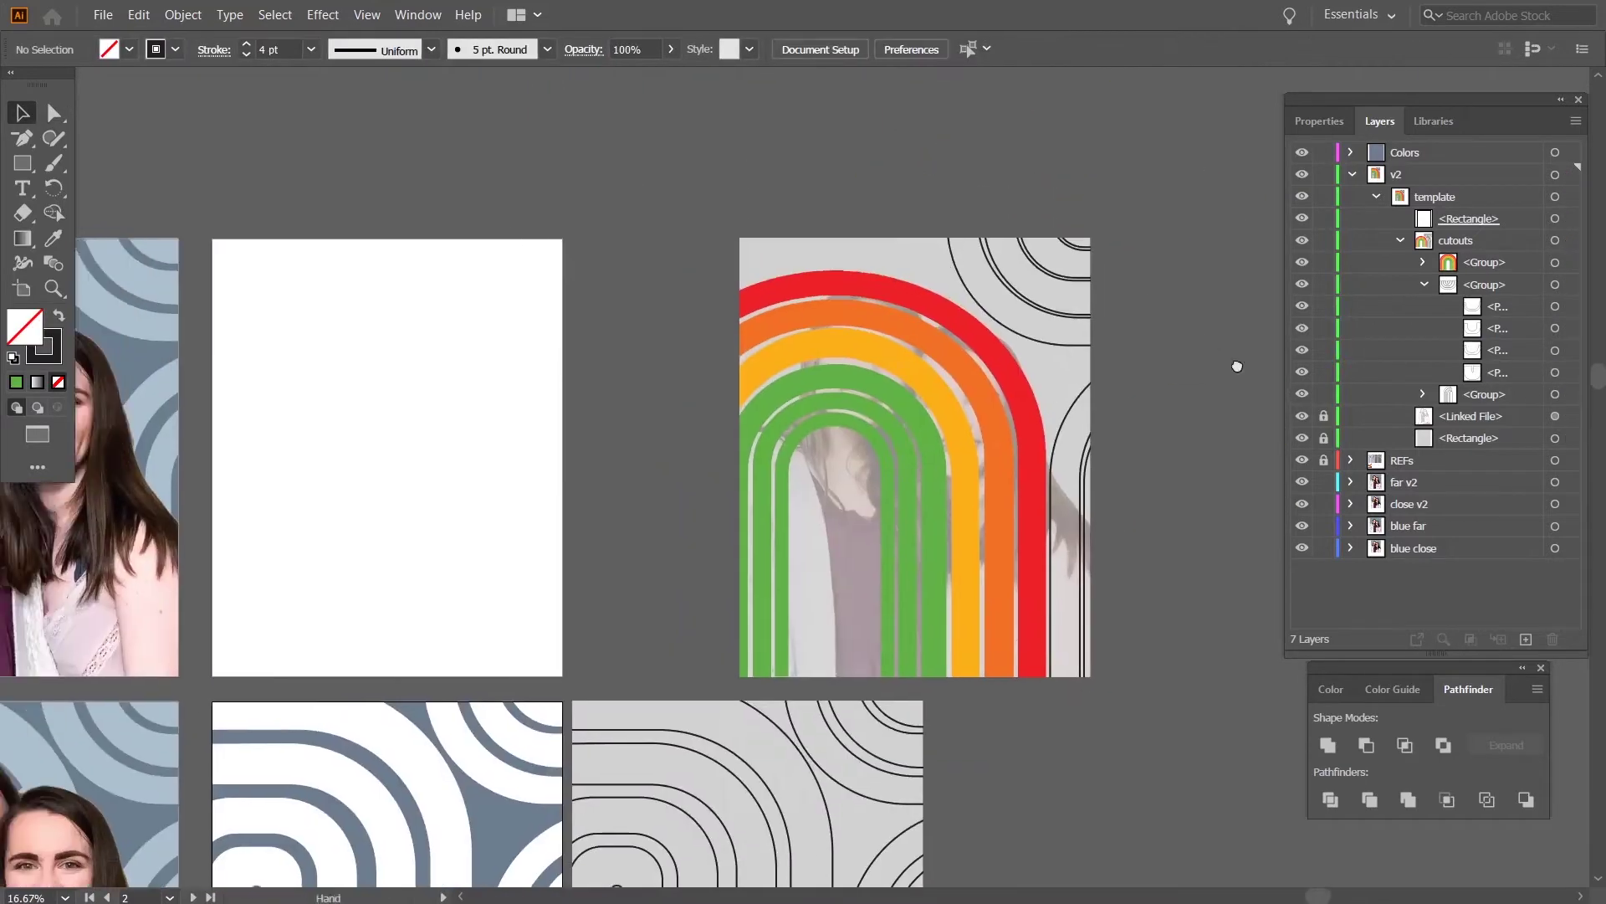
Replace the rainbow arches' colored fills with the 4 pt black outline style sampled from the corner arches.
{"action": "left_click", "coordinate": [1555, 262]}
{"action": "key", "text": "i"}
{"action": "left_click", "coordinate": [1086, 452]}
{"action": "key", "text": "a"}
{"action": "left_click", "coordinate": [1201, 335]}
{"action": "scroll", "coordinate": [906, 378], "scroll_direction": "up", "scroll_amount": 2}
{"action": "left_click", "coordinate": [841, 273]}
{"action": "key", "text": "v"}
{"action": "left_click", "coordinate": [444, 423]}
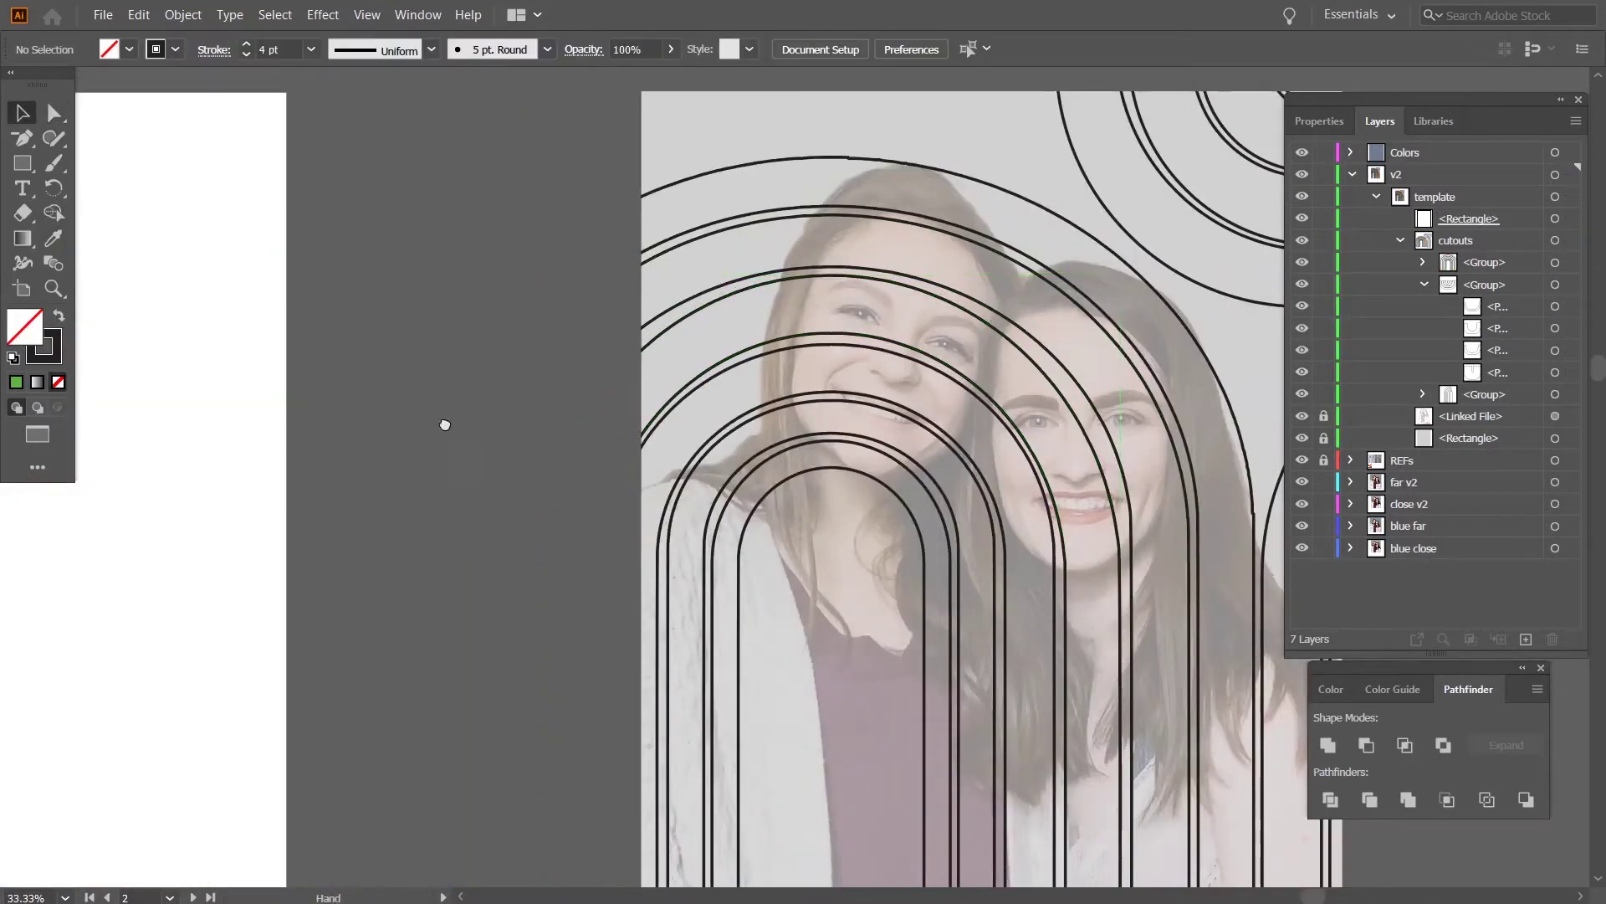
{"action": "scroll", "coordinate": [444, 424], "scroll_direction": "down", "scroll_amount": 2}
{"action": "left_click_drag", "start_coordinate": [459, 445], "coordinate": [662, 392]}
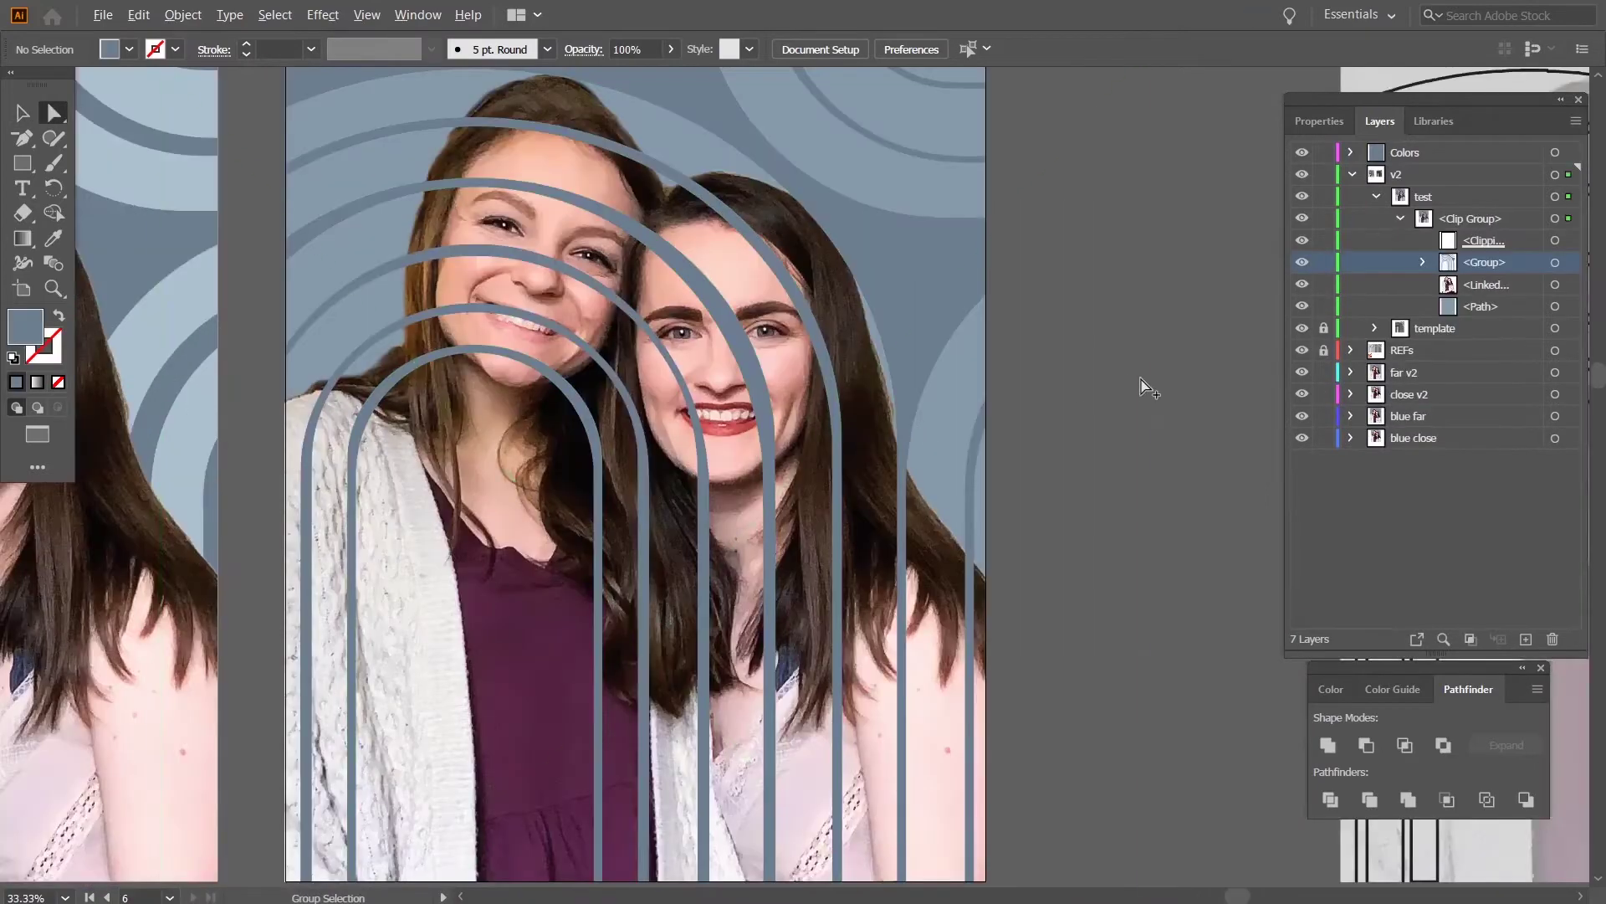
Try to move the linked portrait photo above the arch group in the test artwork's layer order.
{"action": "scroll", "coordinate": [649, 215], "scroll_direction": "left", "scroll_amount": 3}
{"action": "scroll", "coordinate": [650, 215], "scroll_direction": "up", "scroll_amount": 3}
{"action": "scroll", "coordinate": [649, 215], "scroll_direction": "down", "scroll_amount": 2}
{"action": "left_click_drag", "start_coordinate": [720, 211], "coordinate": [542, 175]}
{"action": "scroll", "coordinate": [544, 182], "scroll_direction": "down", "scroll_amount": 2}
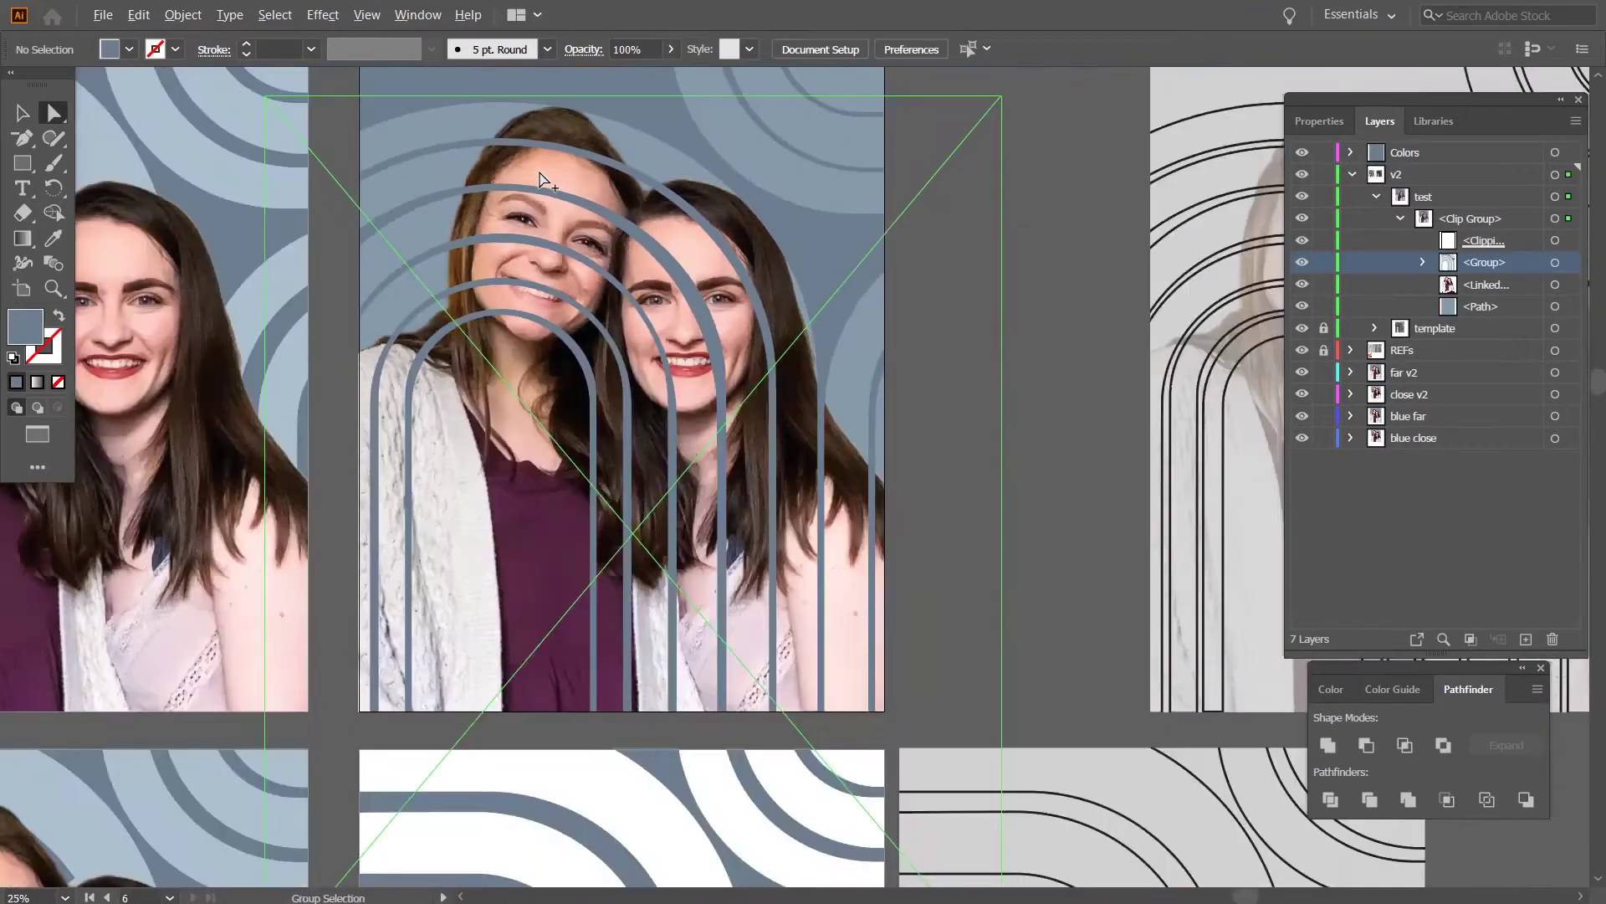
{"action": "scroll", "coordinate": [545, 182], "scroll_direction": "up", "scroll_amount": 1}
{"action": "left_click", "coordinate": [1486, 284]}
{"action": "left_click_drag", "start_coordinate": [1486, 284], "coordinate": [1486, 252]}
{"action": "left_click", "coordinate": [1088, 287]}
{"action": "scroll", "coordinate": [1087, 287], "scroll_direction": "down", "scroll_amount": 1}
{"action": "key", "text": "ctrl+z"}
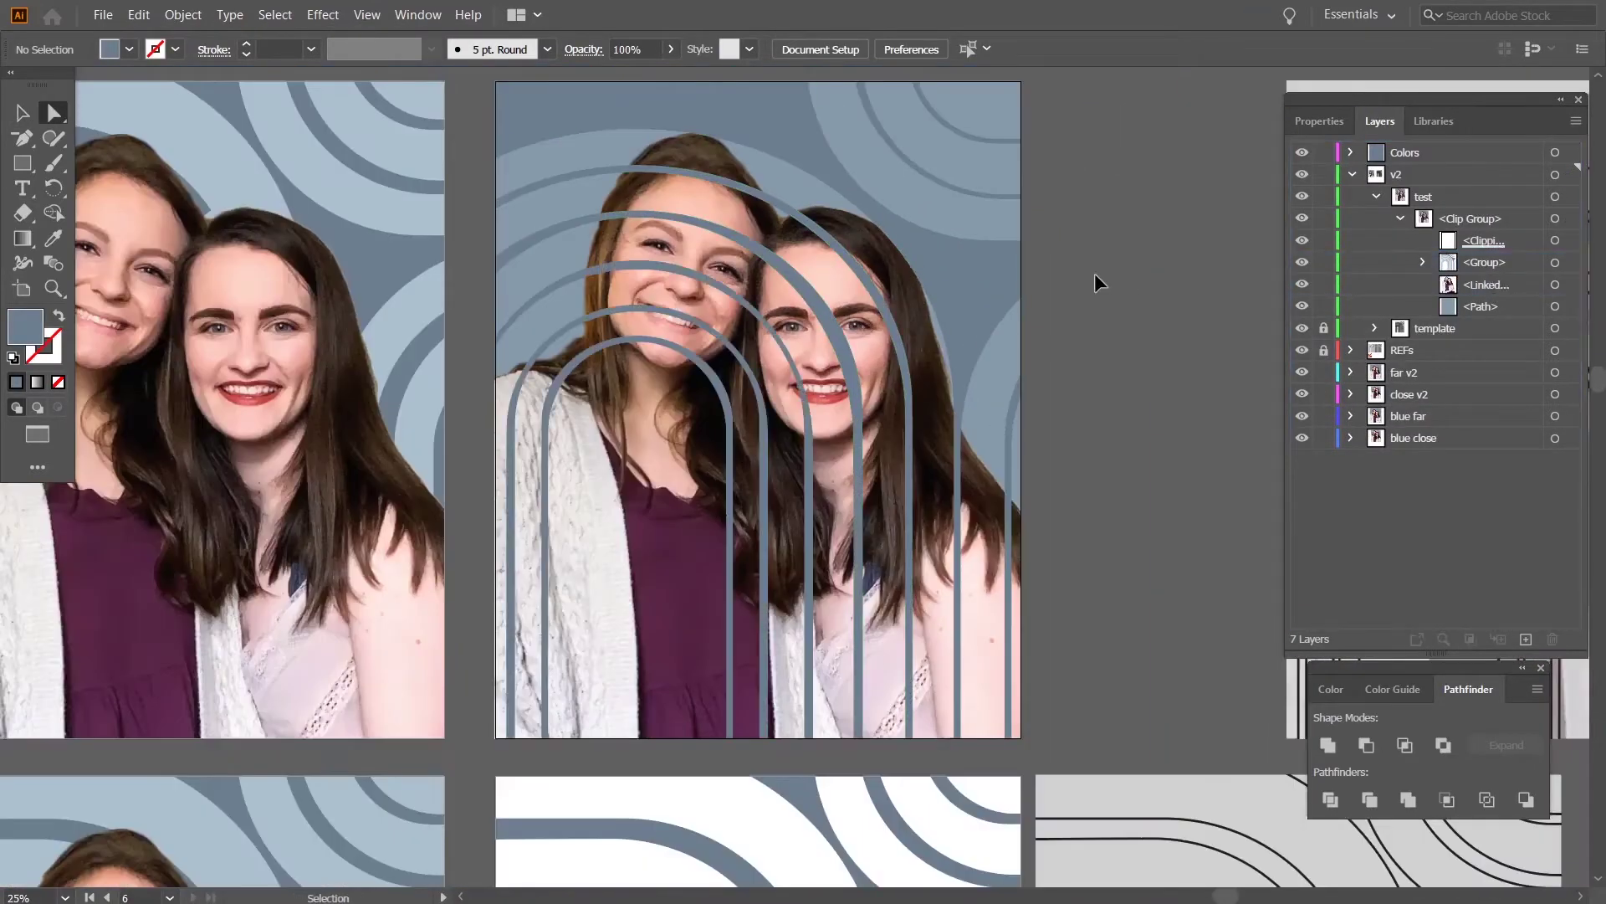
Nudge the linked casual photo slightly left within the test artboard and lock it.
{"action": "left_click", "coordinate": [1554, 285]}
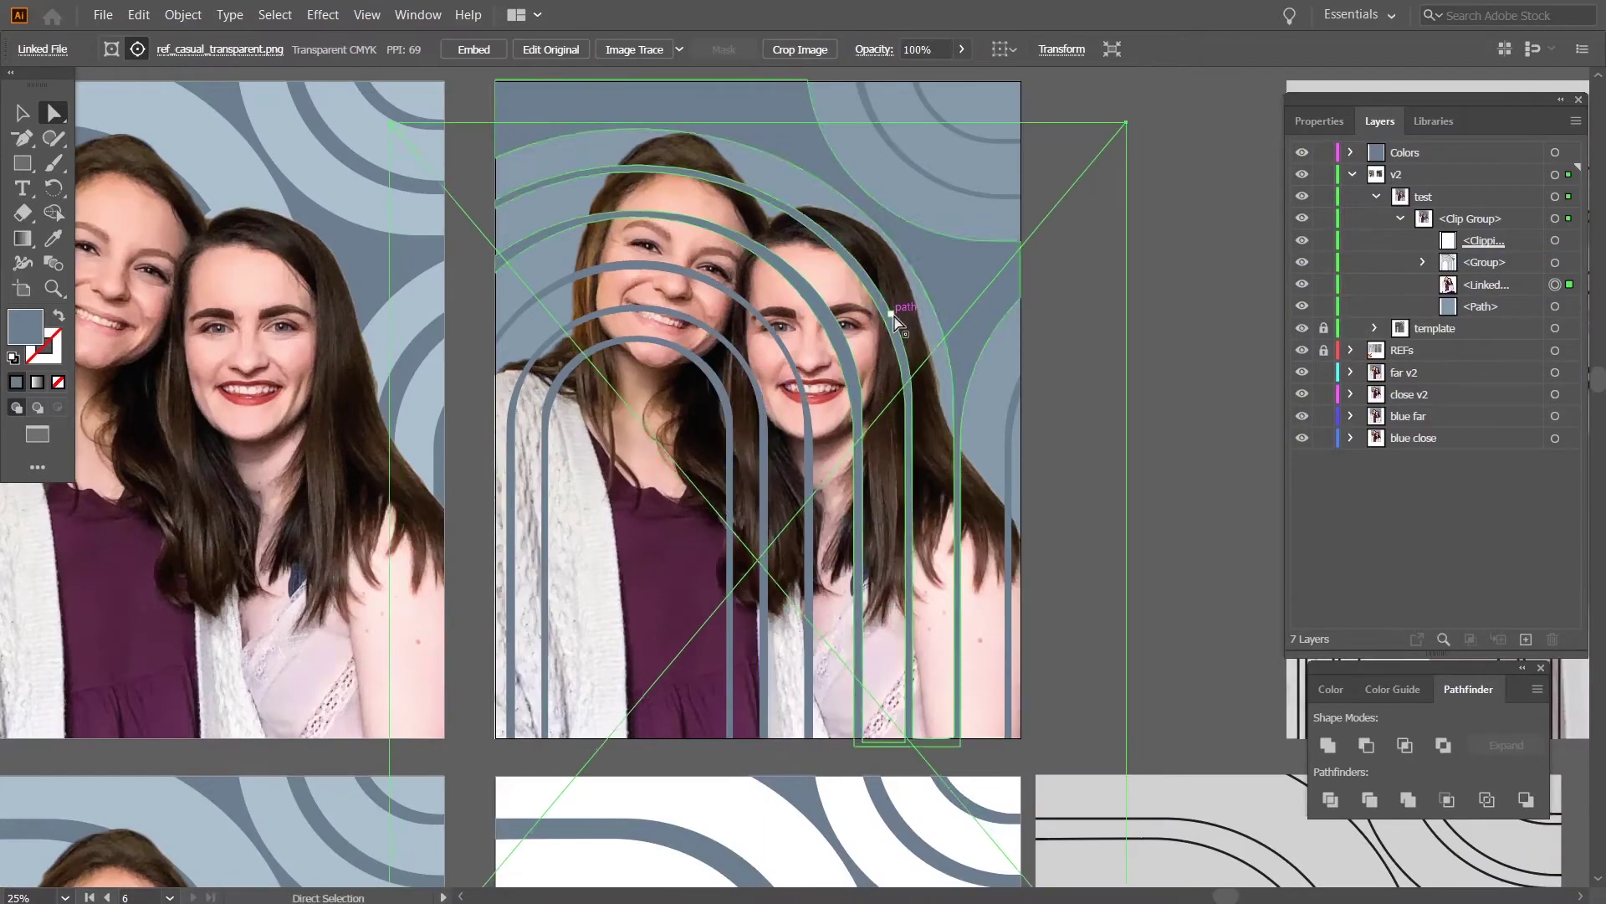
{"action": "left_click", "coordinate": [1165, 313]}
{"action": "left_click_drag", "start_coordinate": [1166, 313], "coordinate": [1161, 383]}
{"action": "scroll", "coordinate": [548, 289], "scroll_direction": "up", "scroll_amount": 2}
Trace a closed Pen outline around both women's hair, following their crowns, outer hair edges and the gap between their heads.
{"action": "key", "text": "p"}
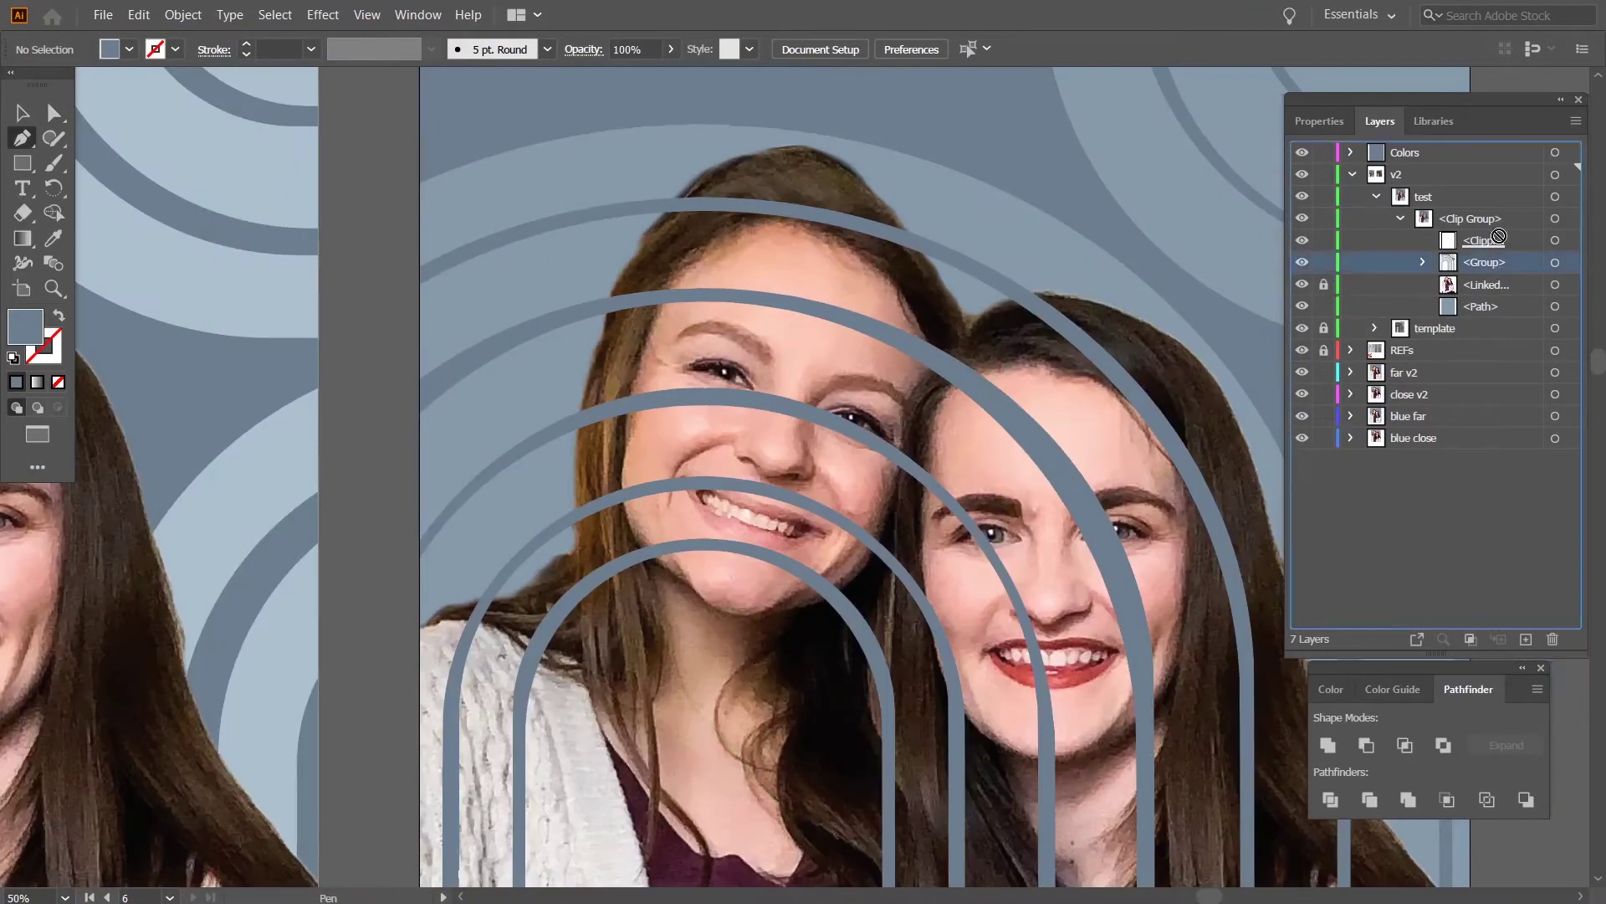
{"action": "left_click", "coordinate": [707, 171]}
{"action": "left_click", "coordinate": [640, 240]}
{"action": "left_click", "coordinate": [602, 284]}
{"action": "left_click", "coordinate": [604, 329]}
{"action": "left_click", "coordinate": [607, 378]}
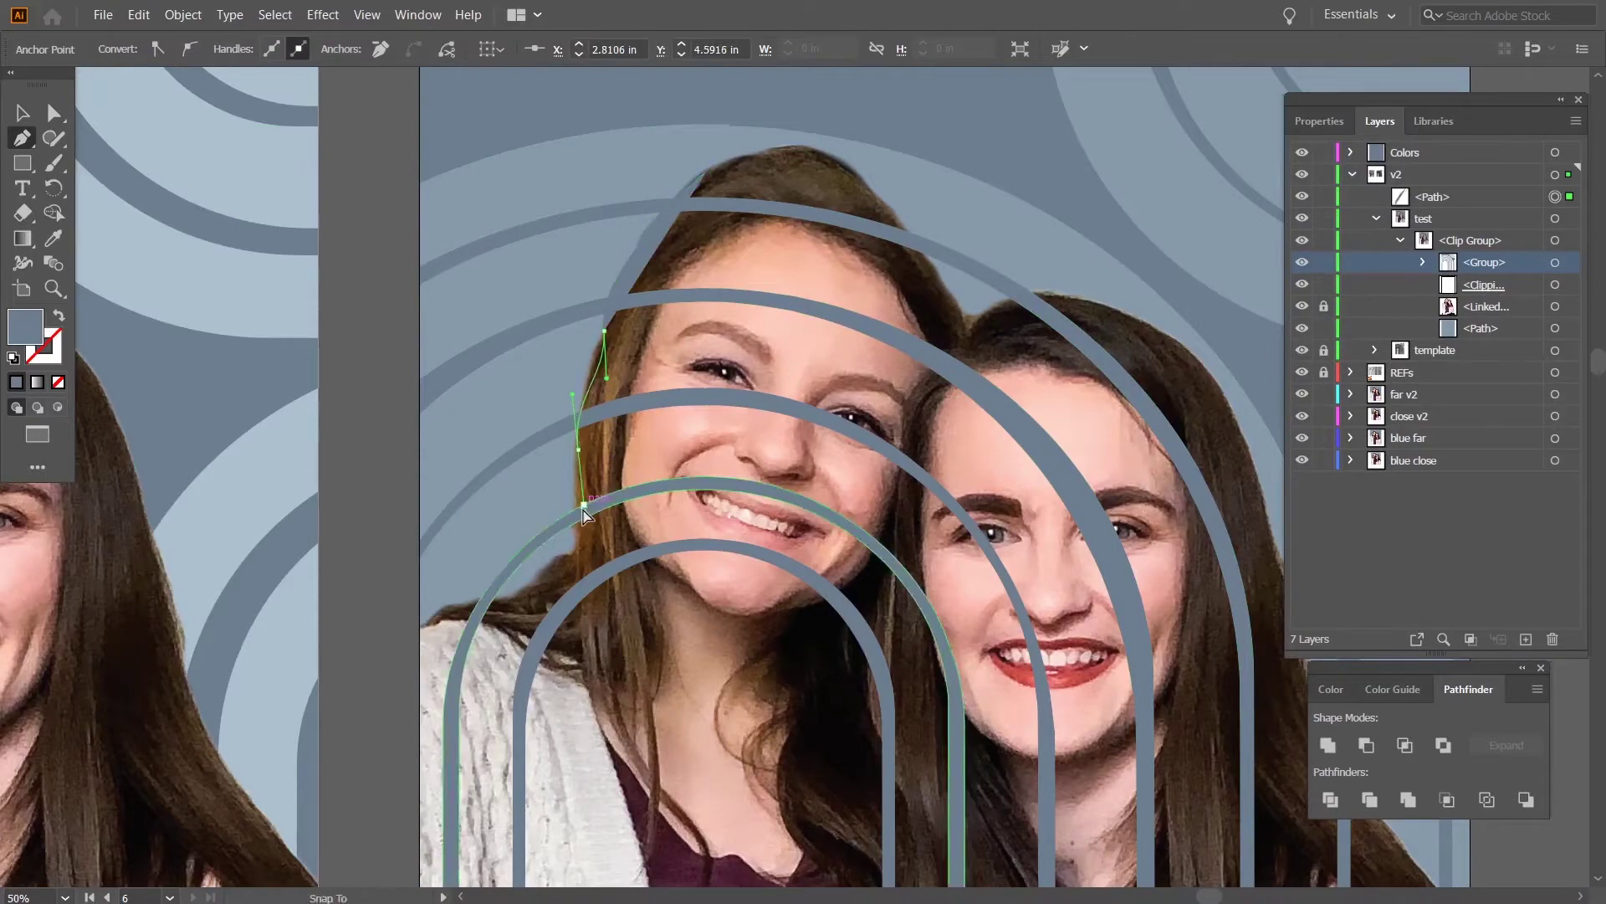
{"action": "left_click", "coordinate": [577, 537]}
{"action": "left_click_drag", "start_coordinate": [590, 574], "coordinate": [481, 629]}
{"action": "scroll", "coordinate": [585, 335], "scroll_direction": "down", "scroll_amount": 2}
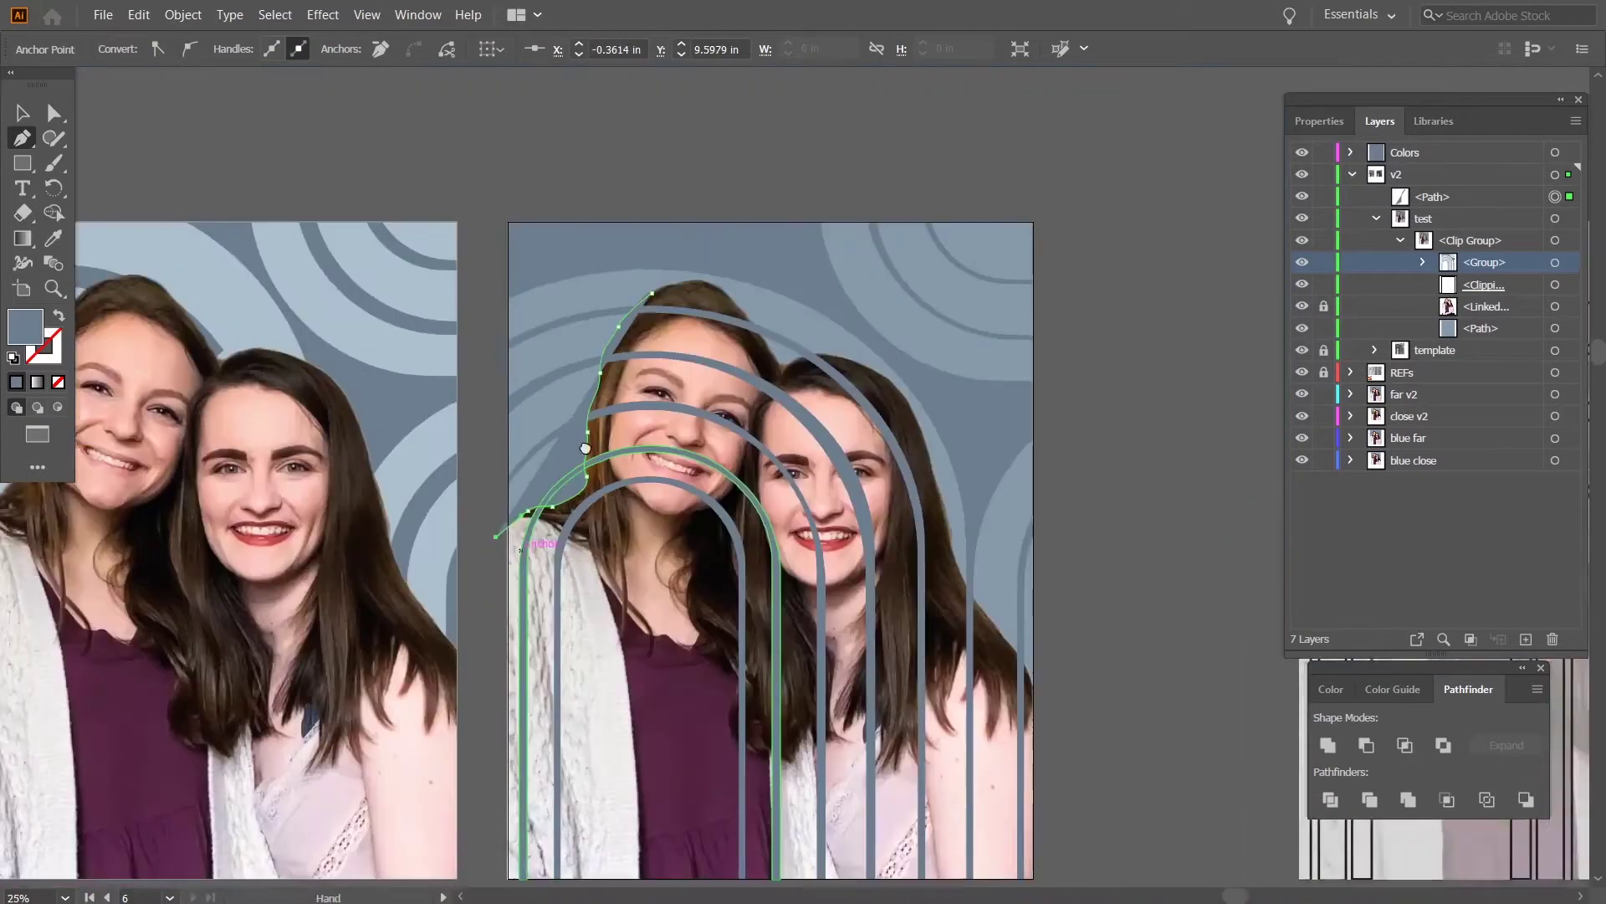
{"action": "left_click_drag", "start_coordinate": [525, 529], "coordinate": [572, 427]}
{"action": "scroll", "coordinate": [571, 427], "scroll_direction": "up", "scroll_amount": 3}
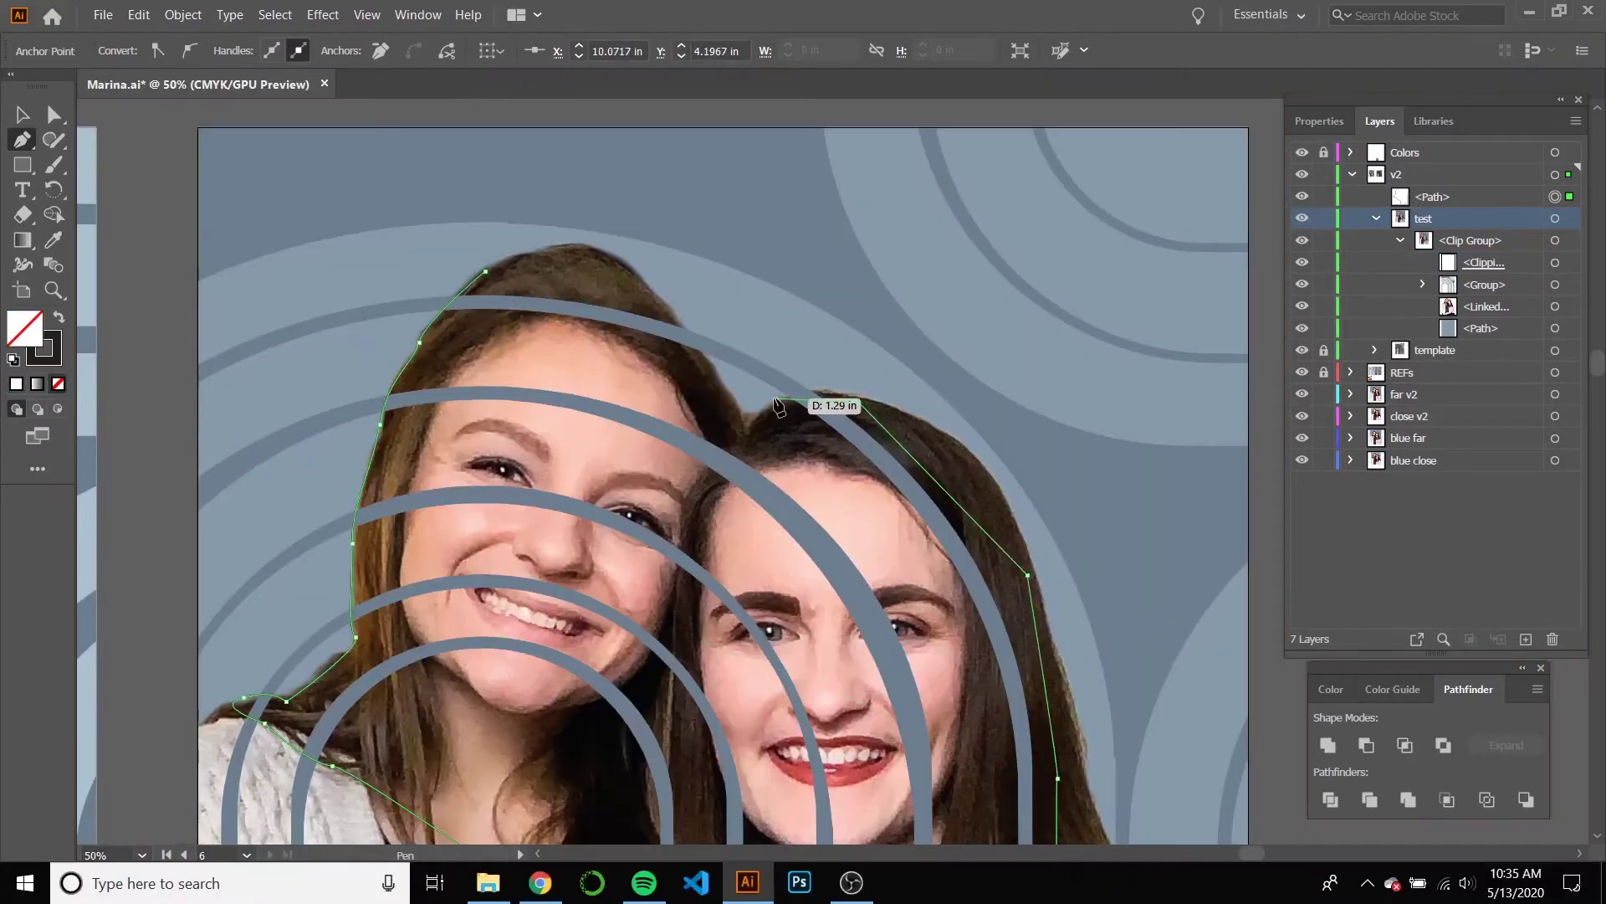
{"action": "left_click_drag", "start_coordinate": [774, 402], "coordinate": [732, 428]}
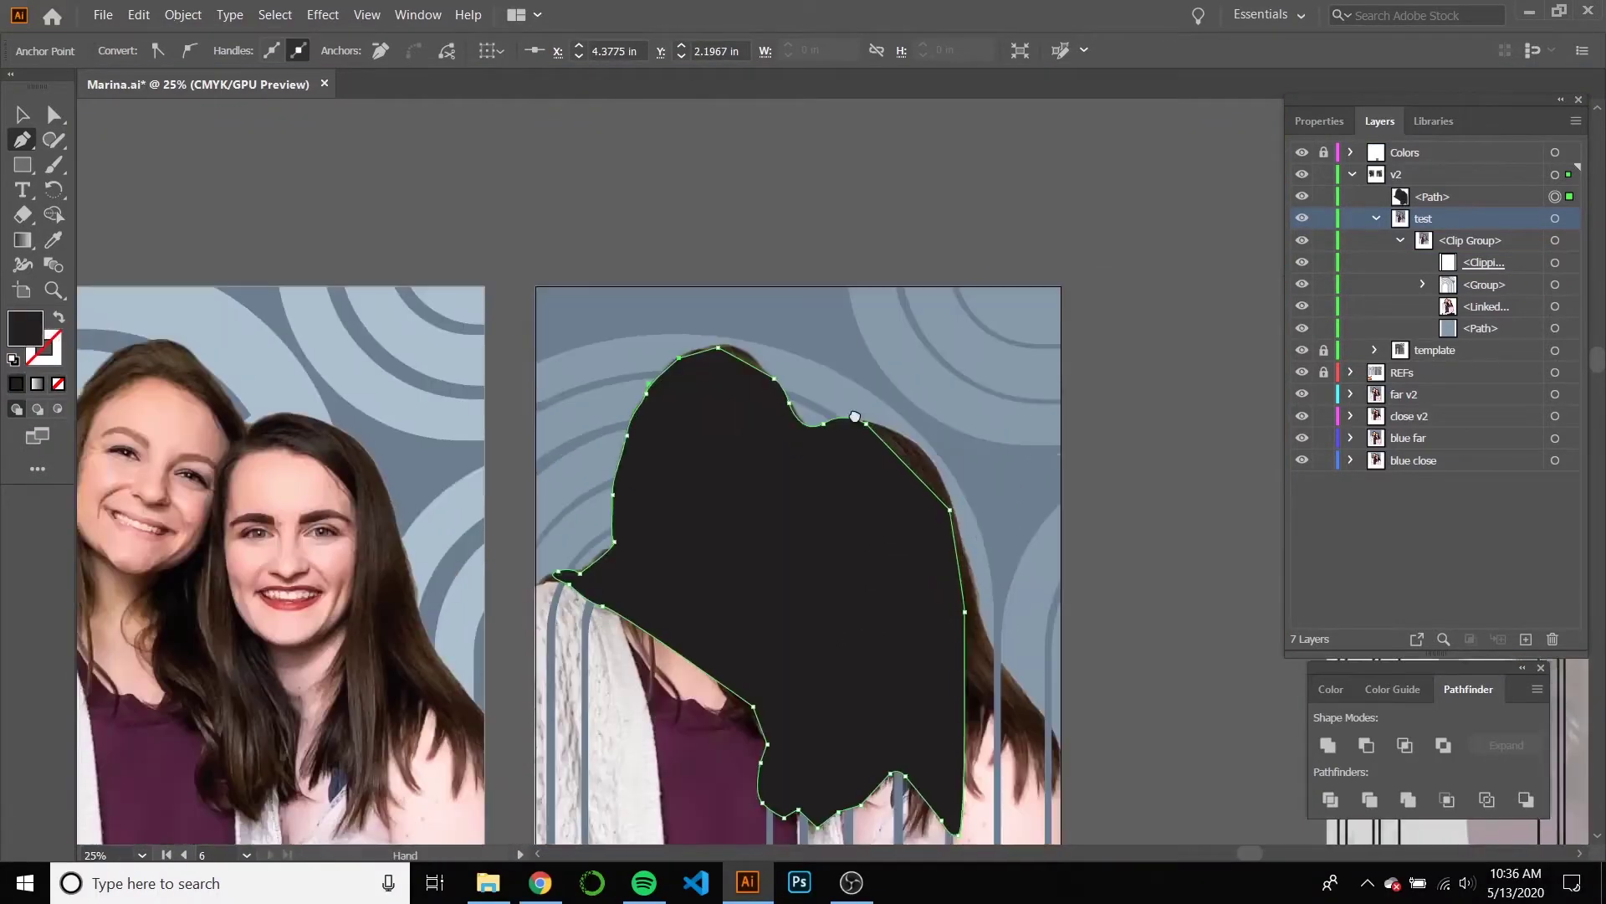
Move the arch group out of the clip group beside the hair outline, and start merging the overlapping areas with Shape Builder.
{"action": "left_click", "coordinate": [1554, 285]}
{"action": "left_click_drag", "start_coordinate": [1484, 285], "coordinate": [1432, 207]}
{"action": "key", "text": "shift+m"}
{"action": "left_click_drag", "start_coordinate": [652, 535], "coordinate": [908, 435]}
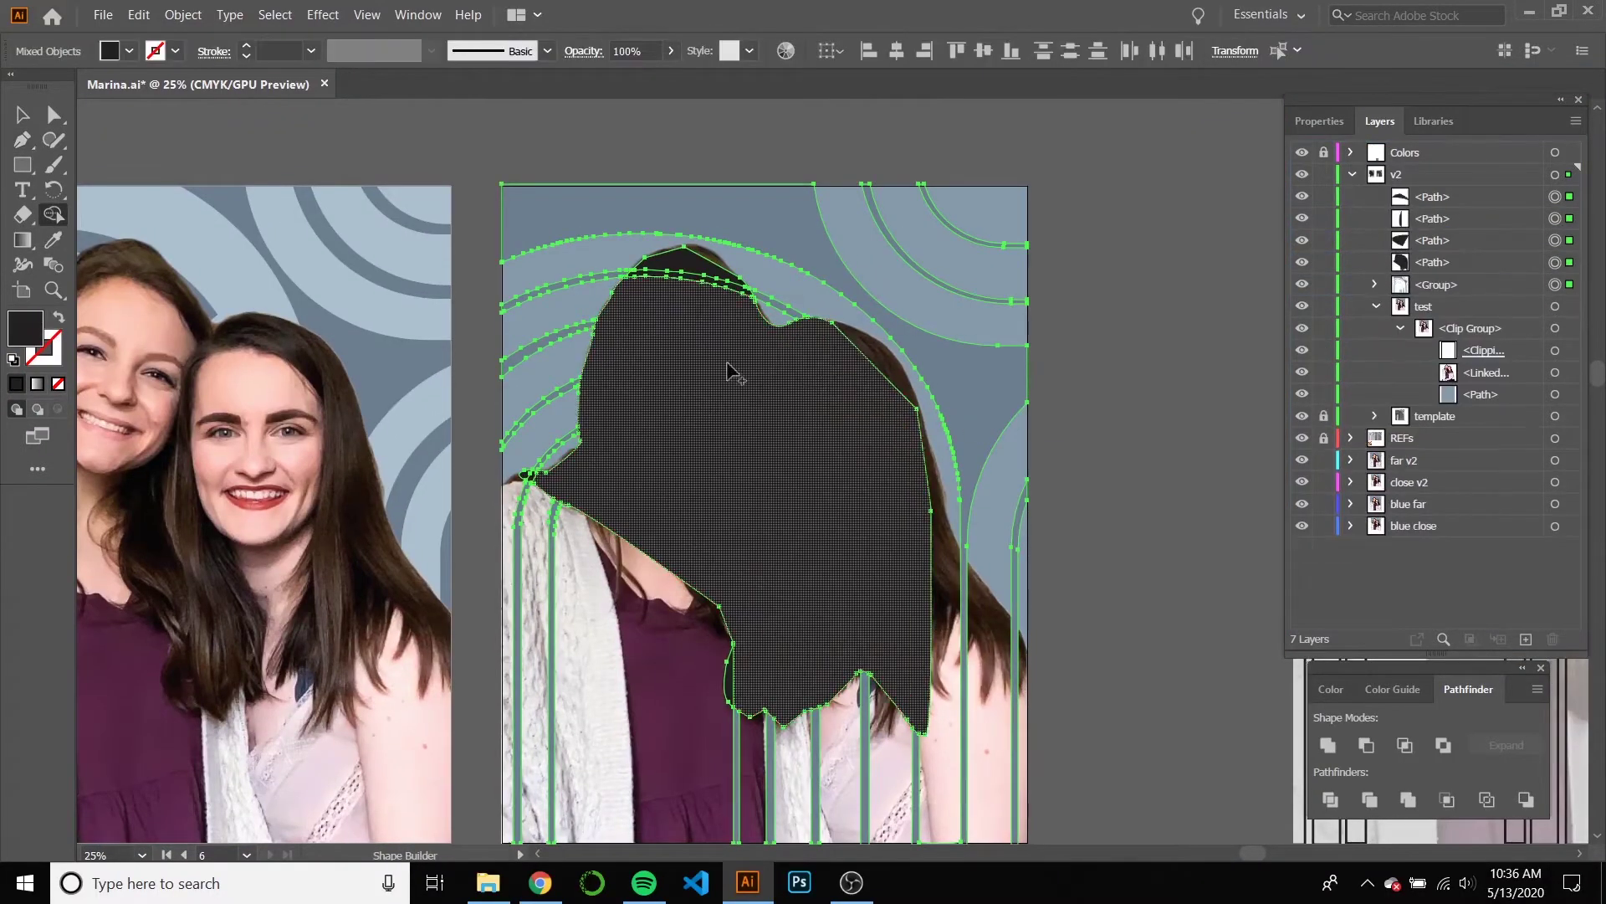
Merge the remaining arch segments inside the hair outline with Shape Builder and delete the merged silhouette.
{"action": "left_click_drag", "start_coordinate": [731, 369], "coordinate": [698, 261]}
{"action": "scroll", "coordinate": [516, 471], "scroll_direction": "up", "scroll_amount": 4}
{"action": "left_click_drag", "start_coordinate": [554, 492], "coordinate": [600, 494]}
{"action": "scroll", "coordinate": [519, 360], "scroll_direction": "down", "scroll_amount": 4}
{"action": "scroll", "coordinate": [837, 536], "scroll_direction": "up", "scroll_amount": 1}
{"action": "key", "text": "a"}
{"action": "left_click", "coordinate": [721, 549]}
{"action": "key", "text": "Delete"}
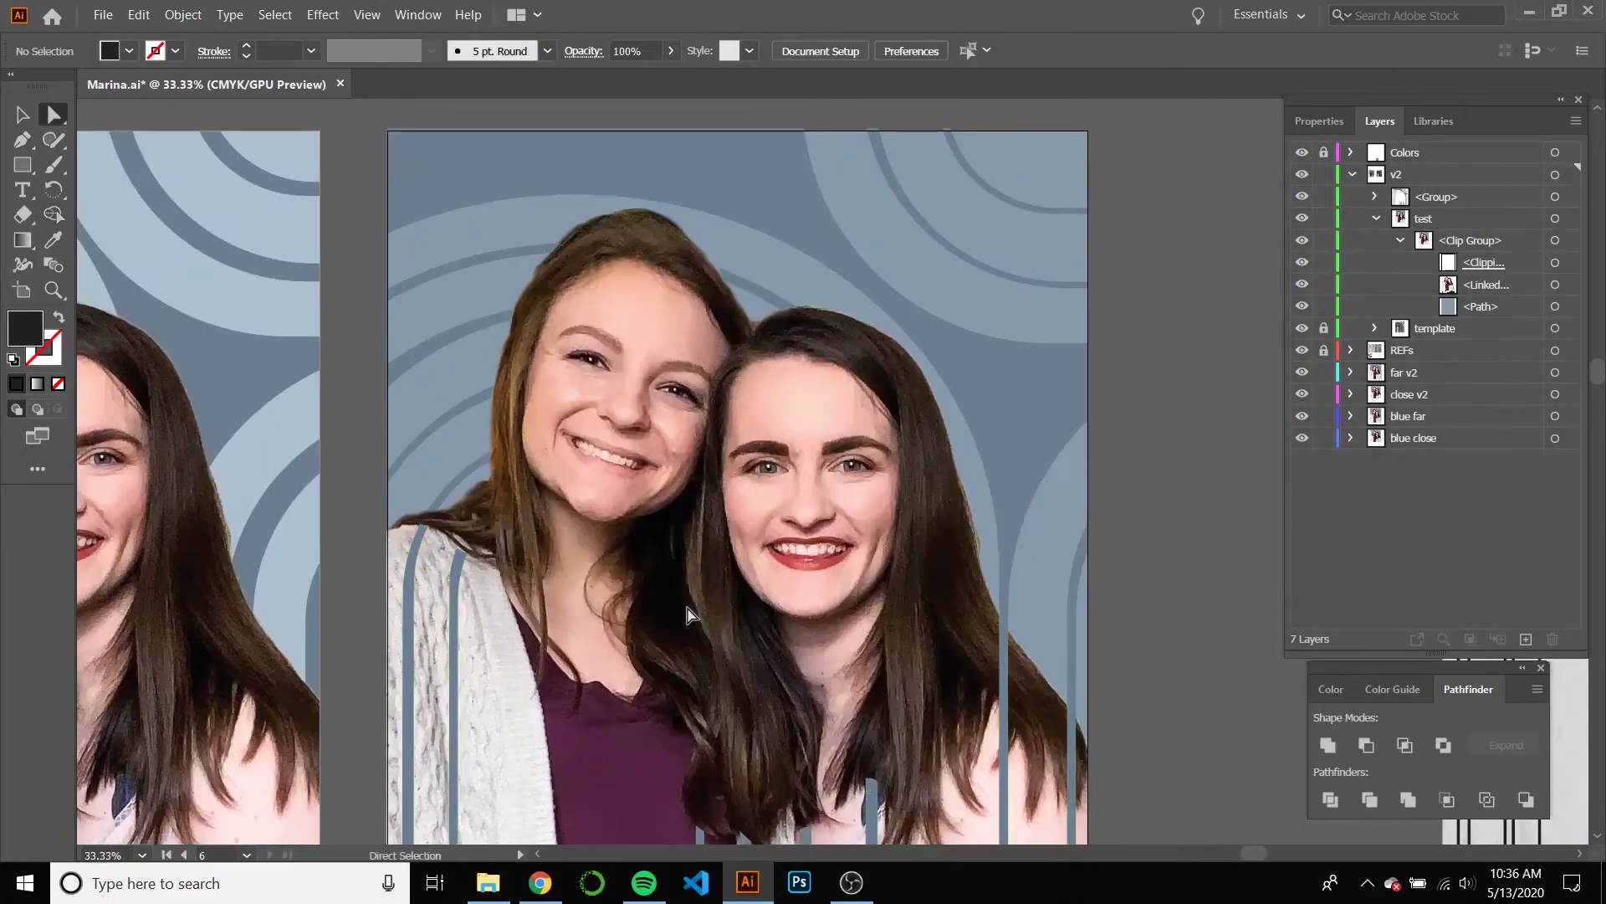
Delete the leftover arch strips crossing the white cardigan on the test portrait.
{"action": "scroll", "coordinate": [753, 469], "scroll_direction": "down", "scroll_amount": 2}
{"action": "left_click_drag", "start_coordinate": [945, 481], "coordinate": [1054, 430]}
{"action": "left_click", "coordinate": [714, 514]}
{"action": "key", "text": "Delete"}
{"action": "scroll", "coordinate": [708, 444], "scroll_direction": "up", "scroll_amount": 6}
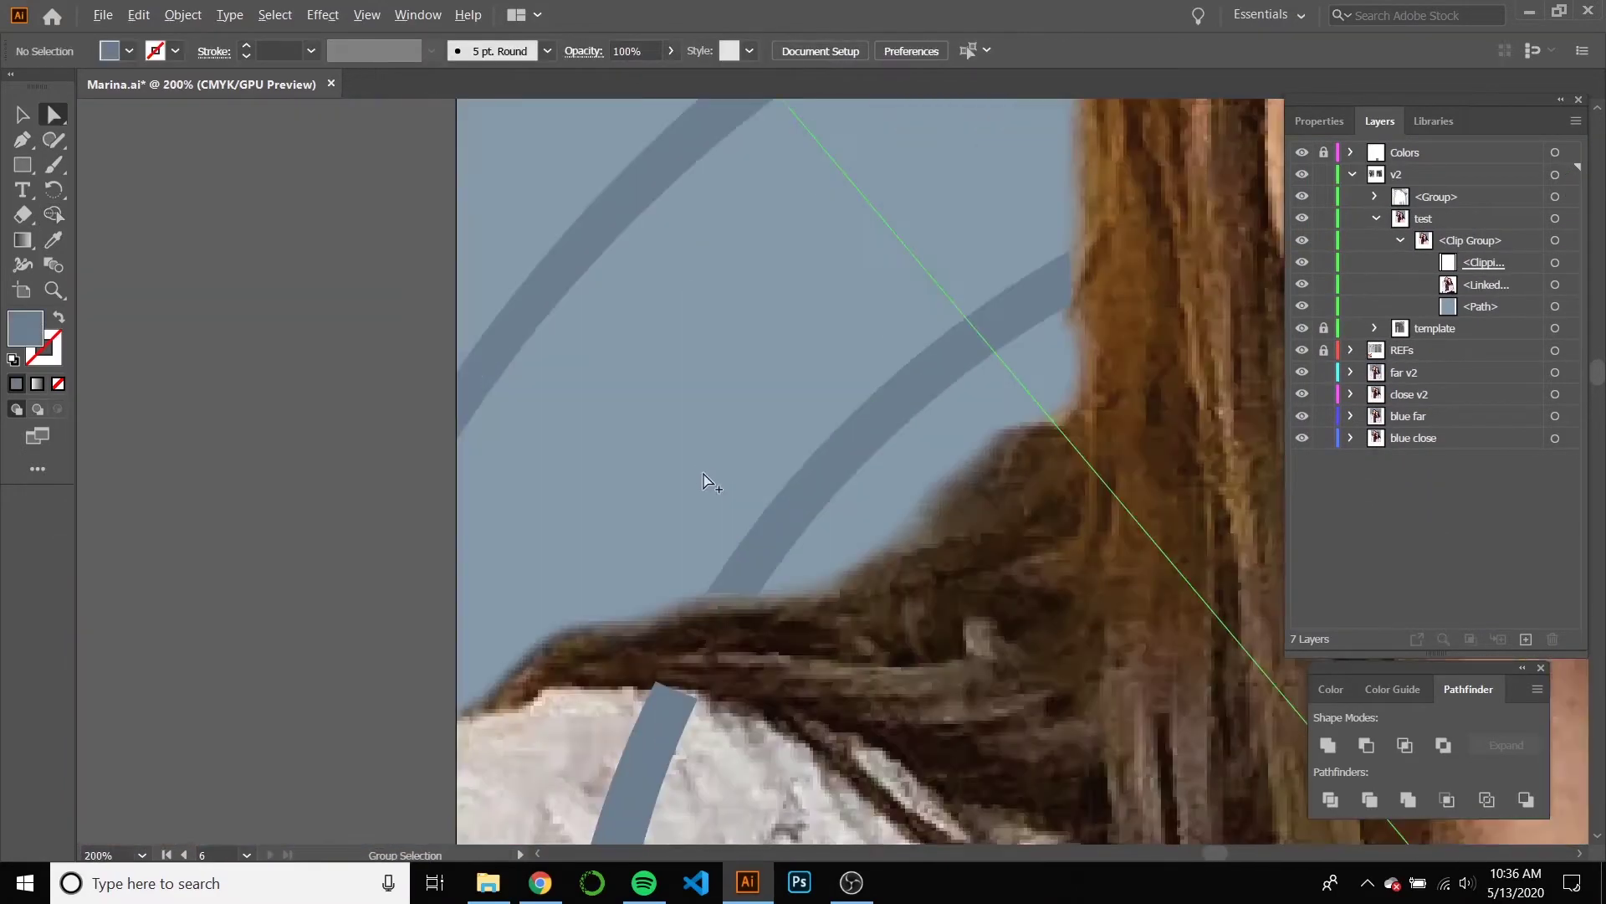
{"action": "scroll", "coordinate": [706, 480], "scroll_direction": "down", "scroll_amount": 5}
{"action": "left_click_drag", "start_coordinate": [772, 535], "coordinate": [636, 335]}
{"action": "left_click", "coordinate": [991, 665]}
Cut the joined strips at their foot below the dark-haired woman's arm with Scissors, and delete the strips over the clothing.
{"action": "scroll", "coordinate": [996, 661], "scroll_direction": "up", "scroll_amount": 2}
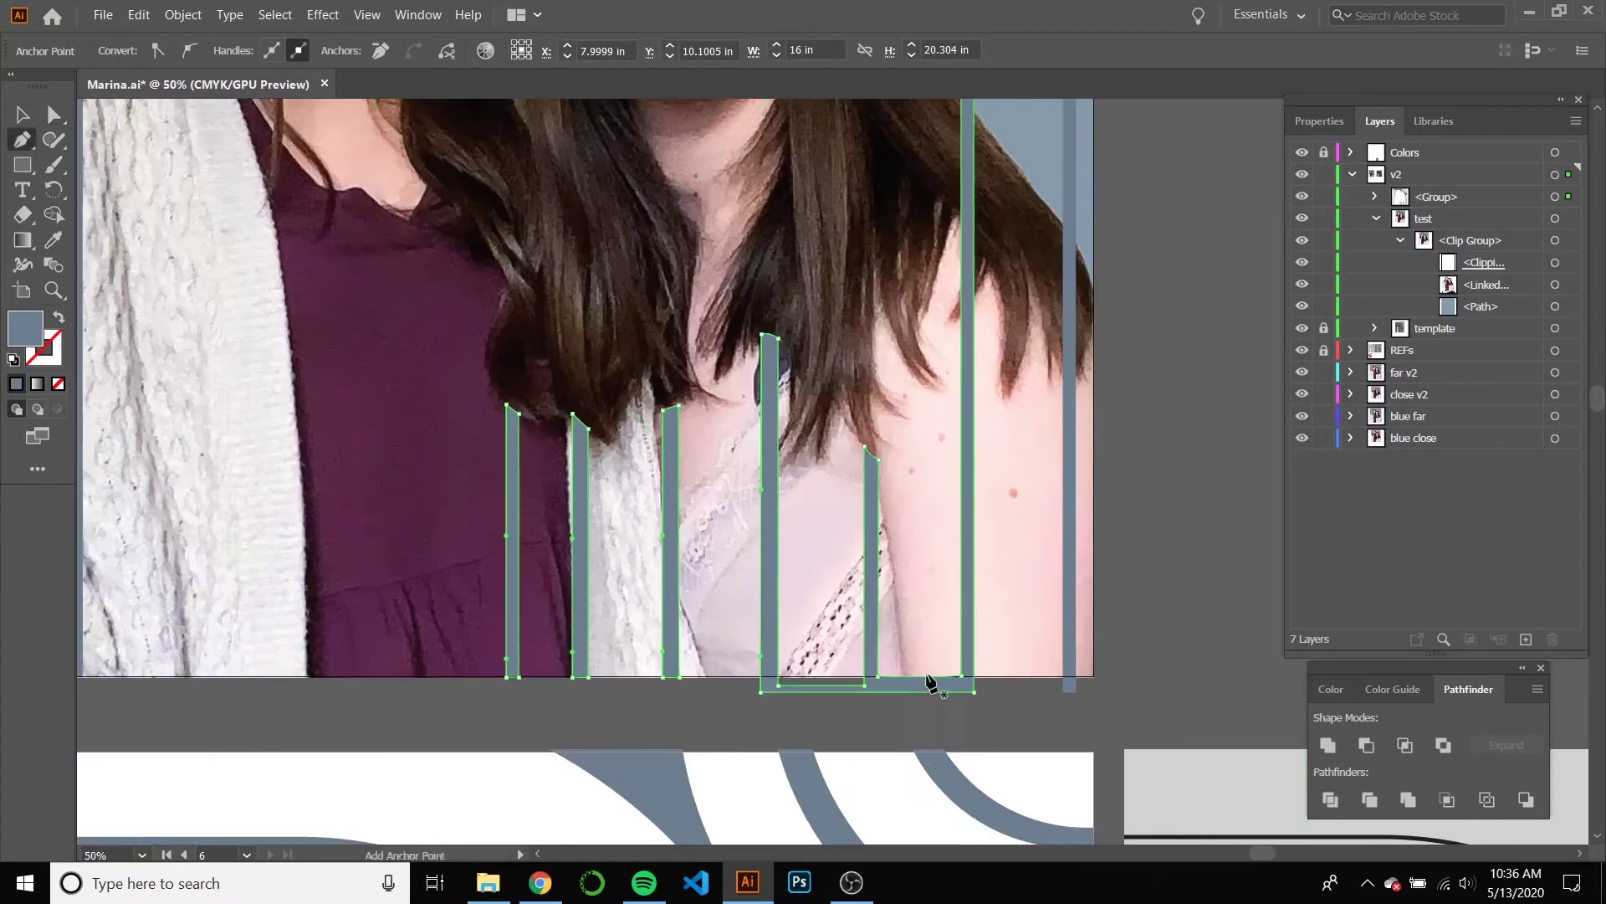
{"action": "key", "text": "c"}
{"action": "left_click", "coordinate": [969, 688]}
{"action": "key", "text": "a"}
{"action": "key", "text": "Delete"}
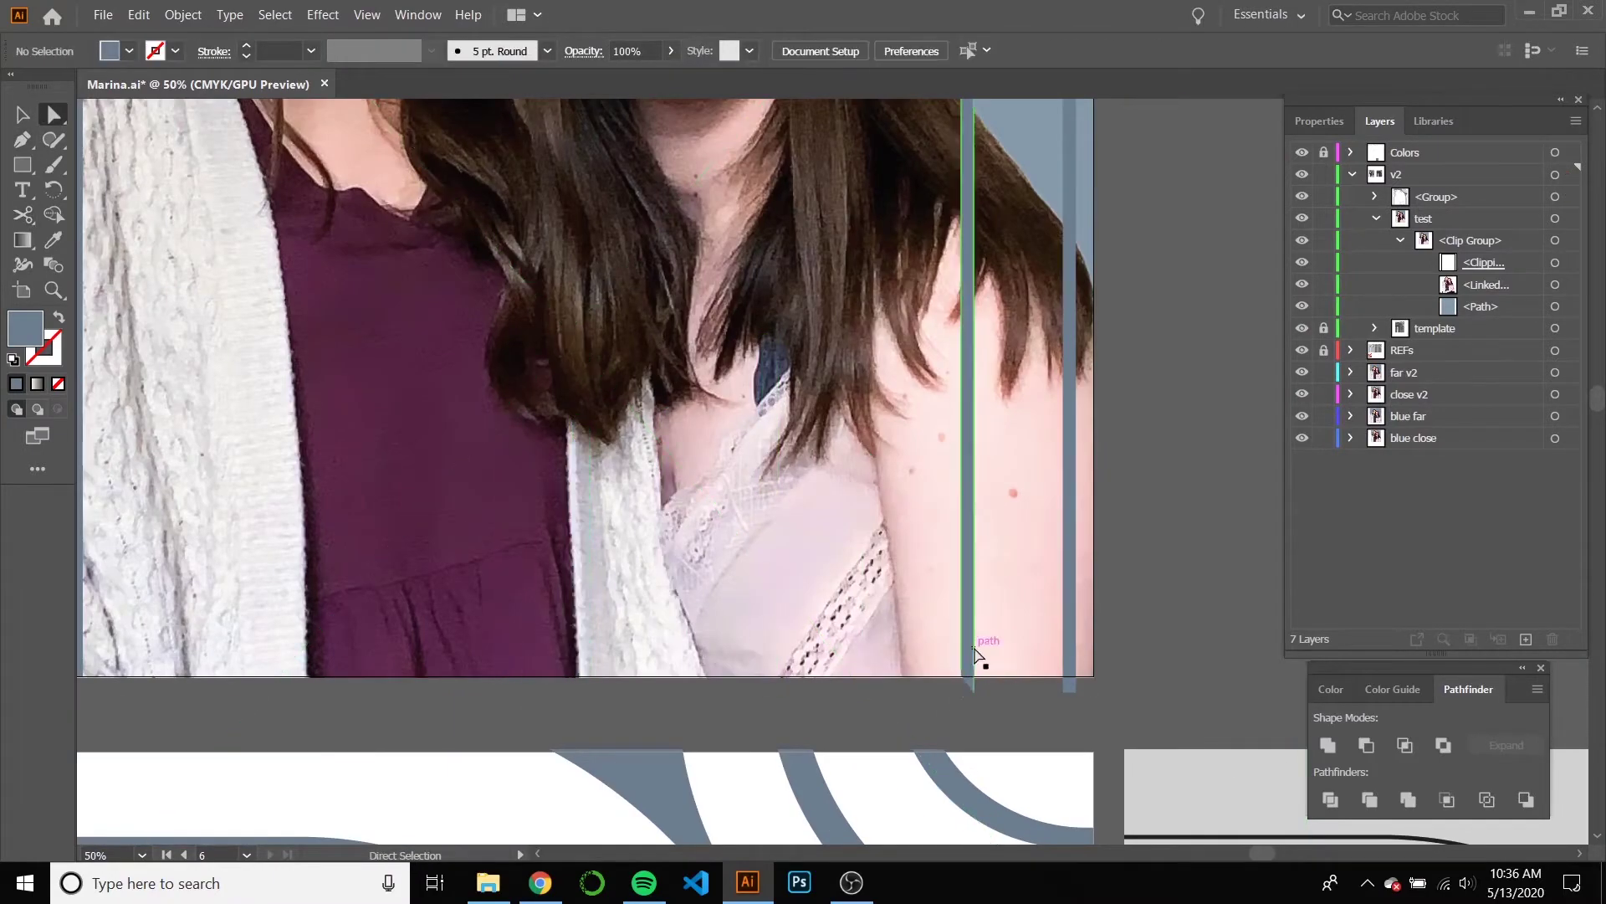
Level the bottom corners of the remaining strip on the dark-haired woman's arm with the artboard's lower edge.
{"action": "left_click", "coordinate": [973, 690]}
{"action": "scroll", "coordinate": [967, 682], "scroll_direction": "up", "scroll_amount": 6}
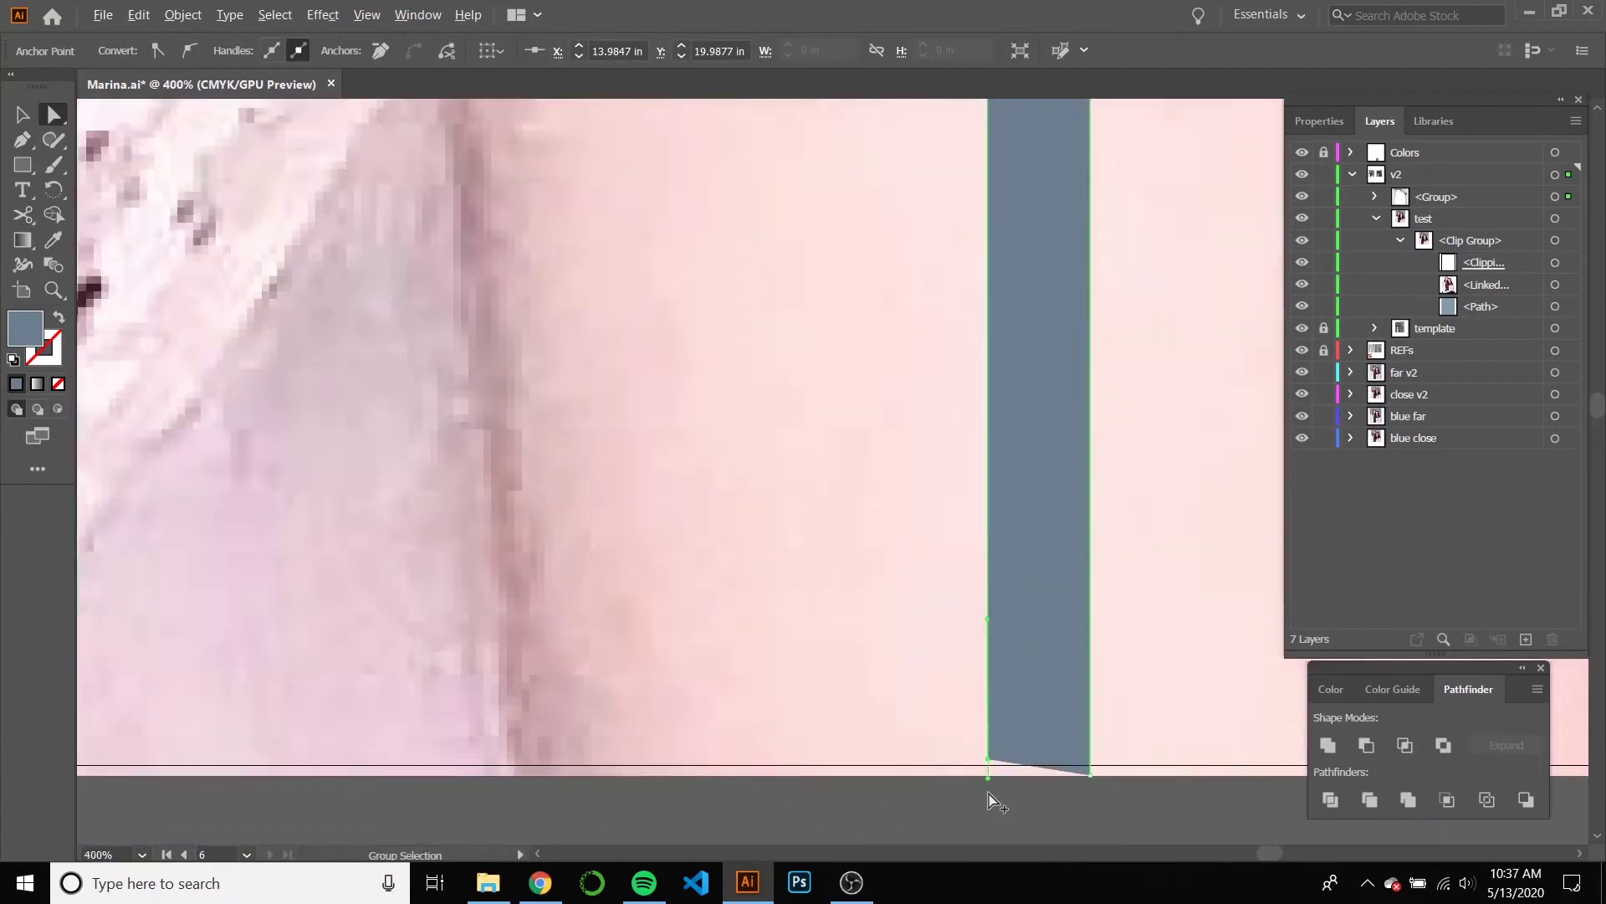
{"action": "key", "text": "ctrl"}
{"action": "left_click", "coordinate": [925, 745]}
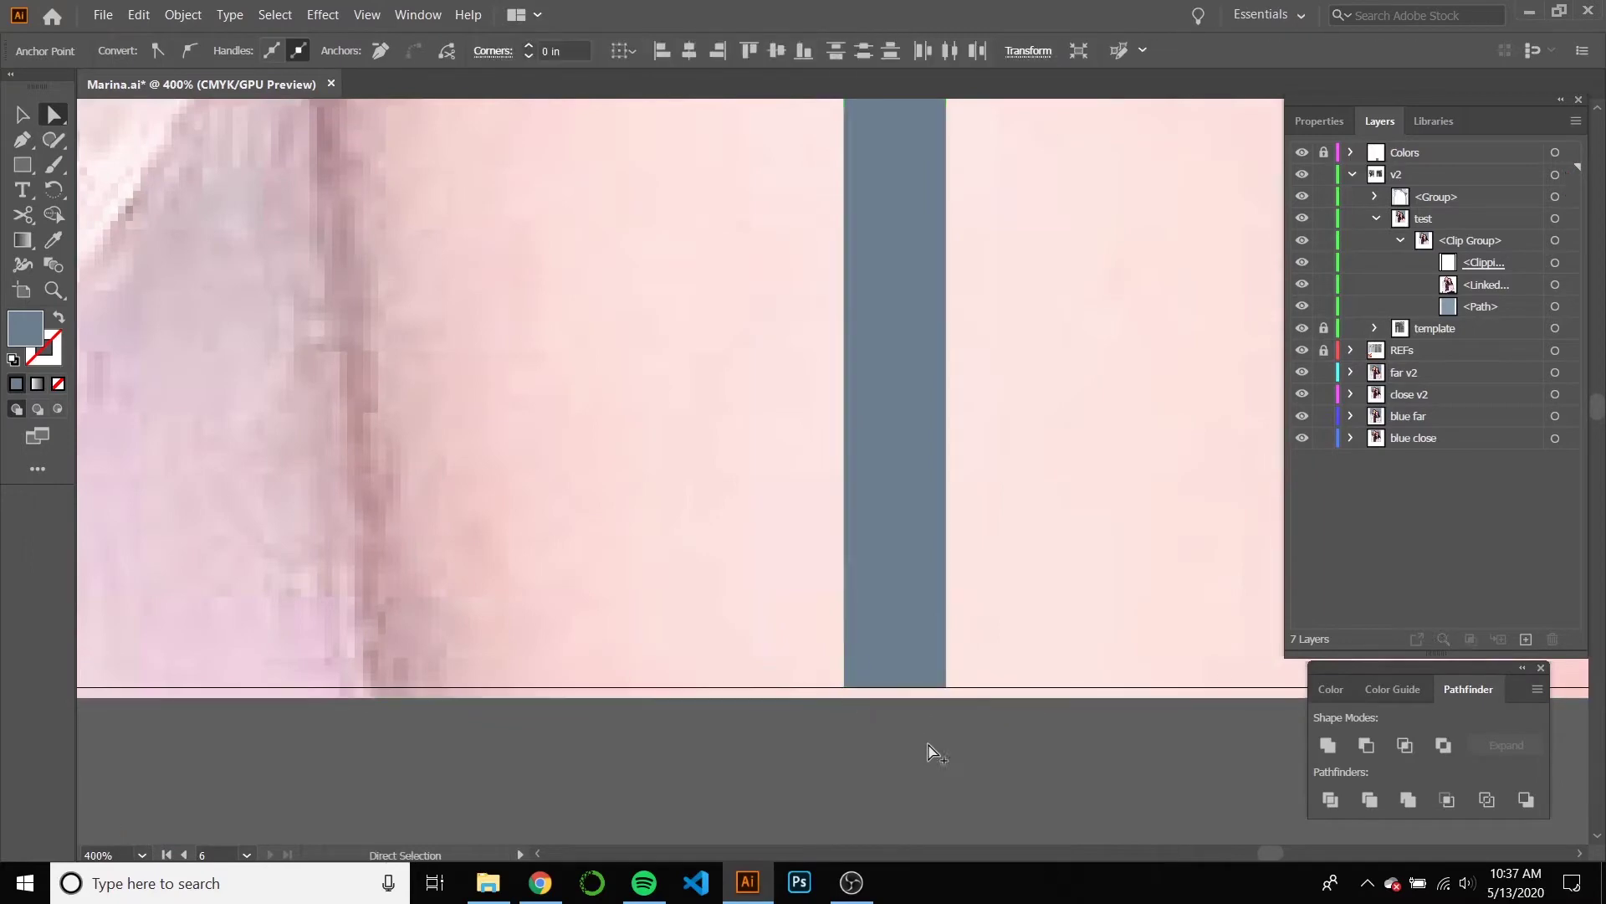
Move the finished test portrait together with its trimmed arches onto the empty middle artboard.
{"action": "scroll", "coordinate": [1004, 455], "scroll_direction": "down", "scroll_amount": 9}
{"action": "left_click_drag", "start_coordinate": [830, 173], "coordinate": [1235, 654]}
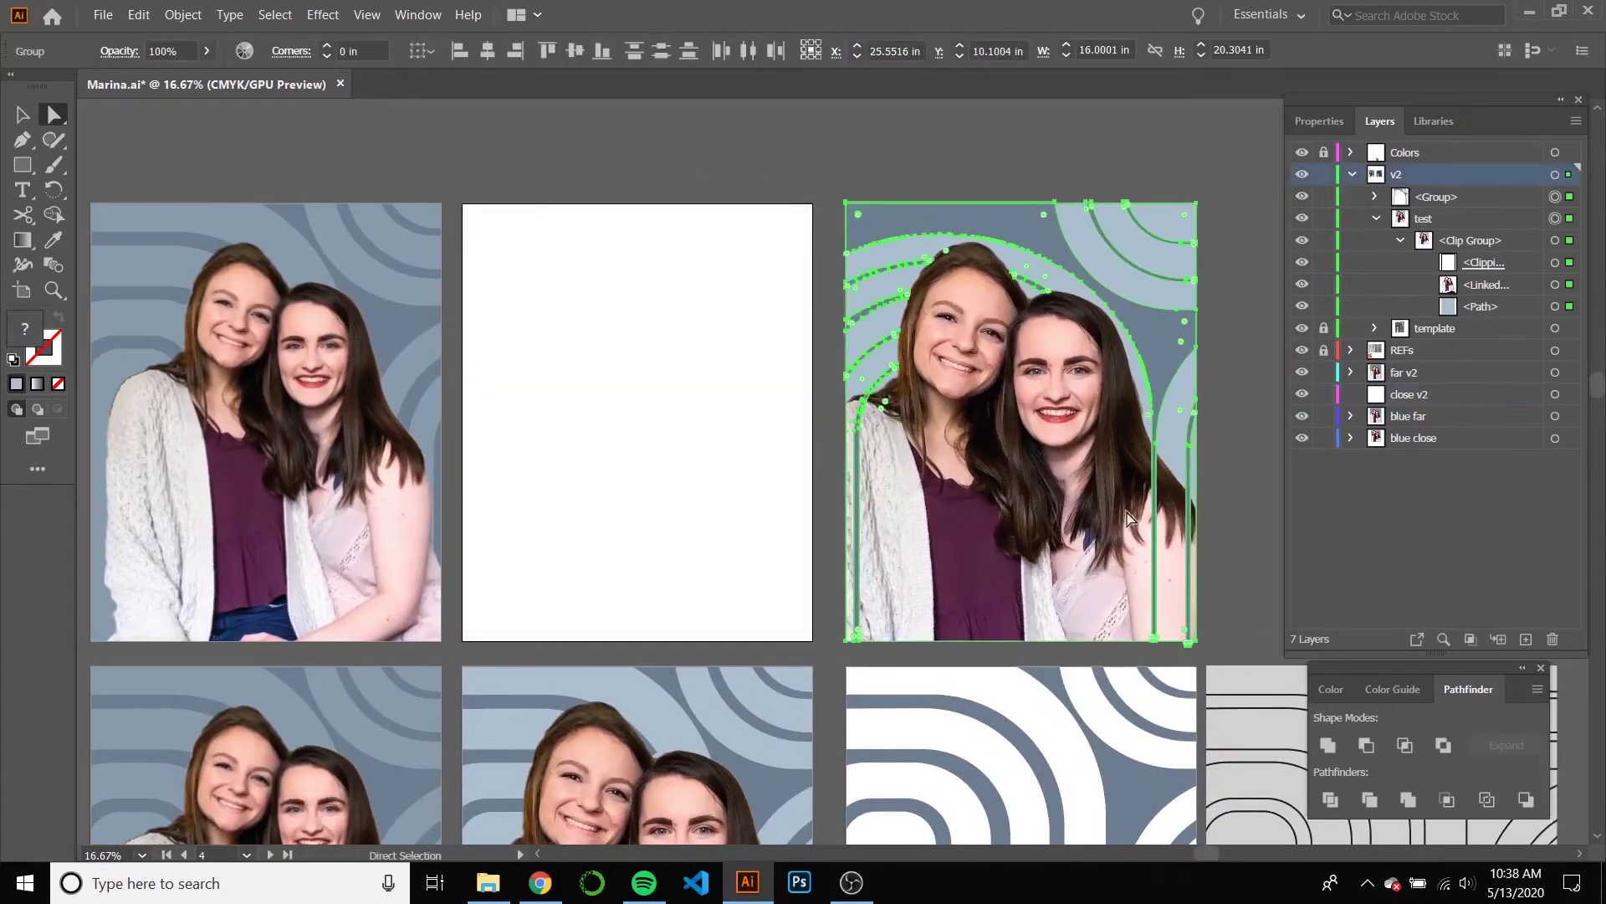
{"action": "left_click_drag", "start_coordinate": [1014, 274], "coordinate": [630, 274]}
{"action": "left_click", "coordinate": [669, 159]}
Nest the arch group inside the test portrait's clip group, above the linked photo, and save the file.
{"action": "left_click", "coordinate": [656, 226]}
{"action": "left_click_drag", "start_coordinate": [1435, 196], "coordinate": [1466, 272]}
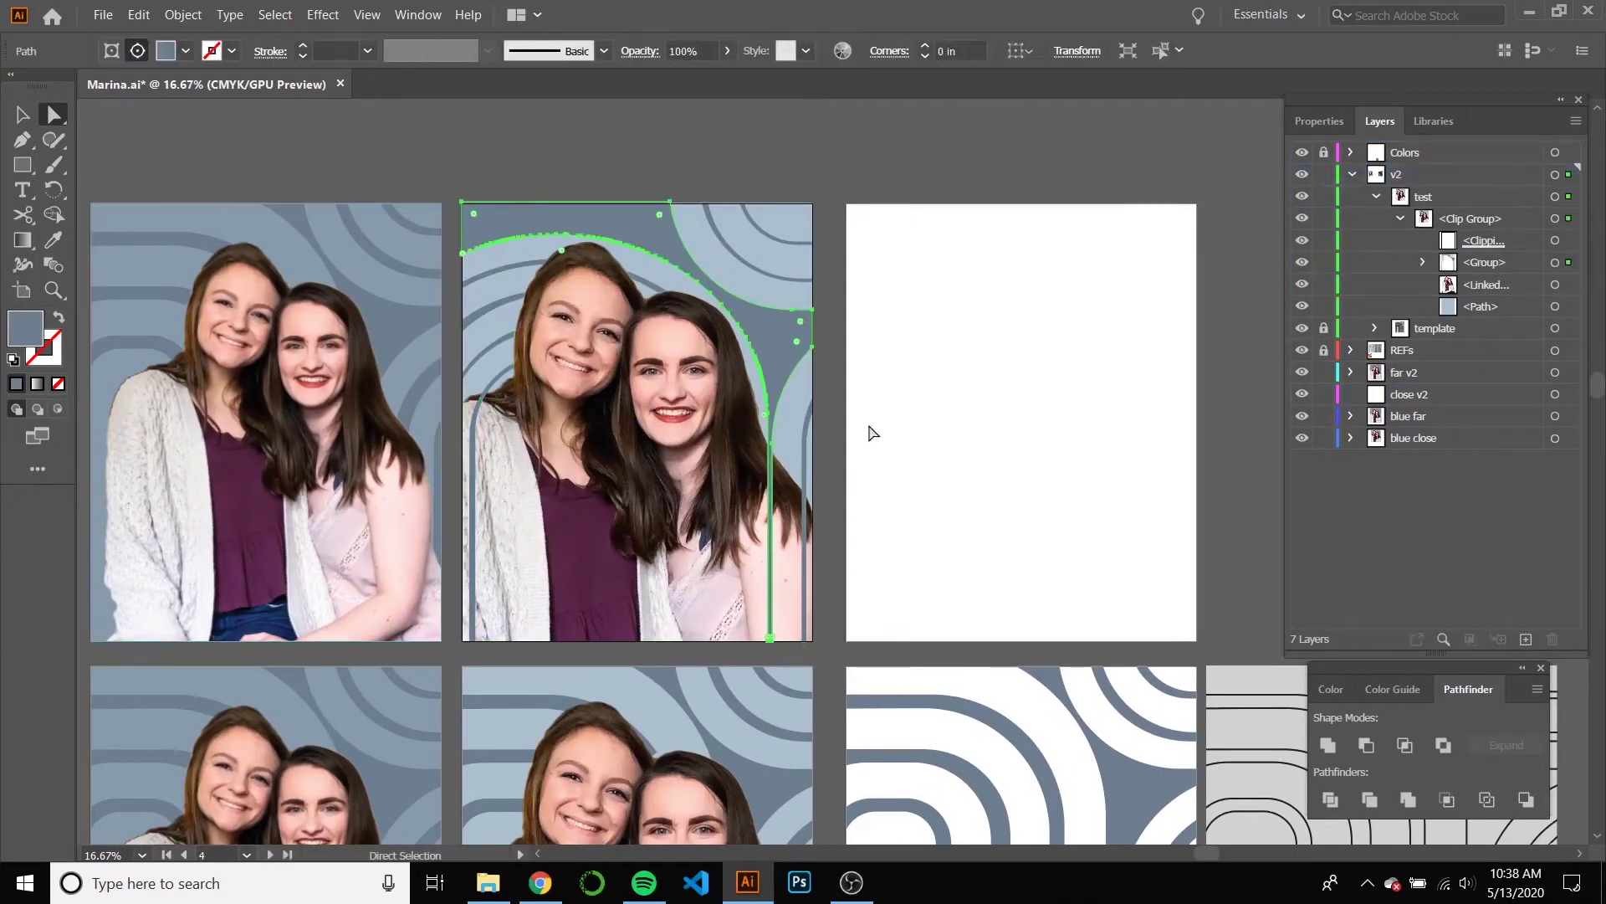
{"action": "left_click", "coordinate": [878, 422]}
{"action": "key", "text": "ctrl+s"}
Lower the linked photo of the couple straight down on the far-view artboard.
{"action": "left_click_drag", "start_coordinate": [917, 407], "coordinate": [1056, 394]}
{"action": "left_click", "coordinate": [438, 242]}
{"action": "key", "text": "v"}
{"action": "left_click_drag", "start_coordinate": [422, 222], "coordinate": [423, 297]}
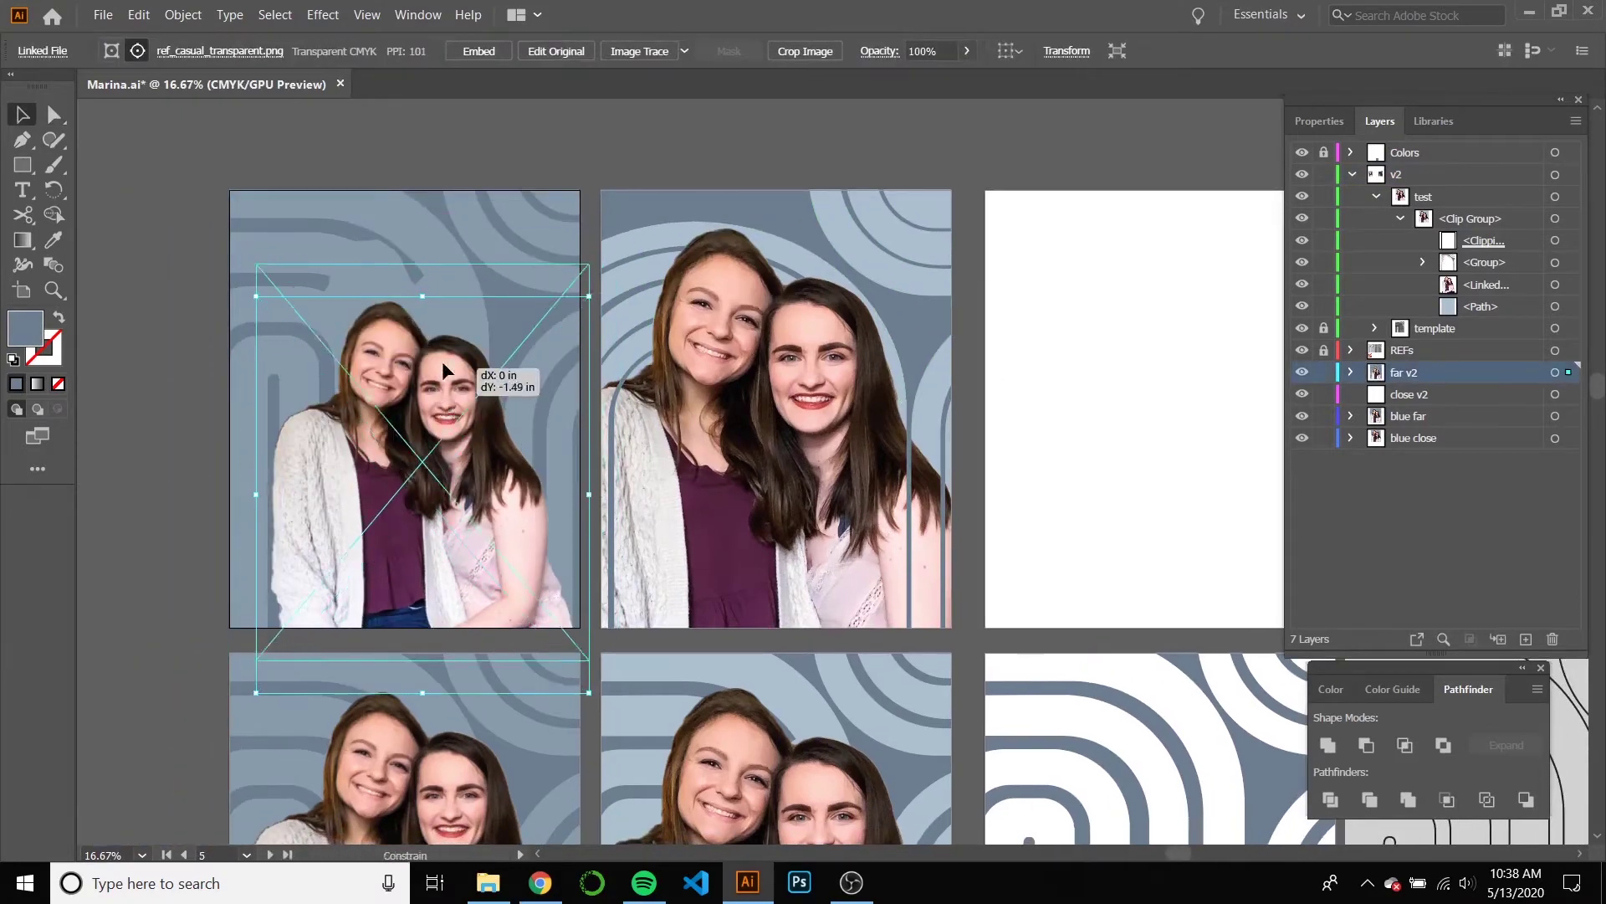
{"action": "left_click_drag", "start_coordinate": [440, 361], "coordinate": [409, 343]}
{"action": "mouse_move", "coordinate": [413, 640]}
{"action": "left_mouse_down"}
{"action": "mouse_move", "coordinate": [415, 711]}
{"action": "mouse_move", "coordinate": [416, 667]}
{"action": "left_mouse_up"}
{"action": "left_click", "coordinate": [164, 530]}
{"action": "left_click_drag", "start_coordinate": [164, 531], "coordinate": [224, 520]}
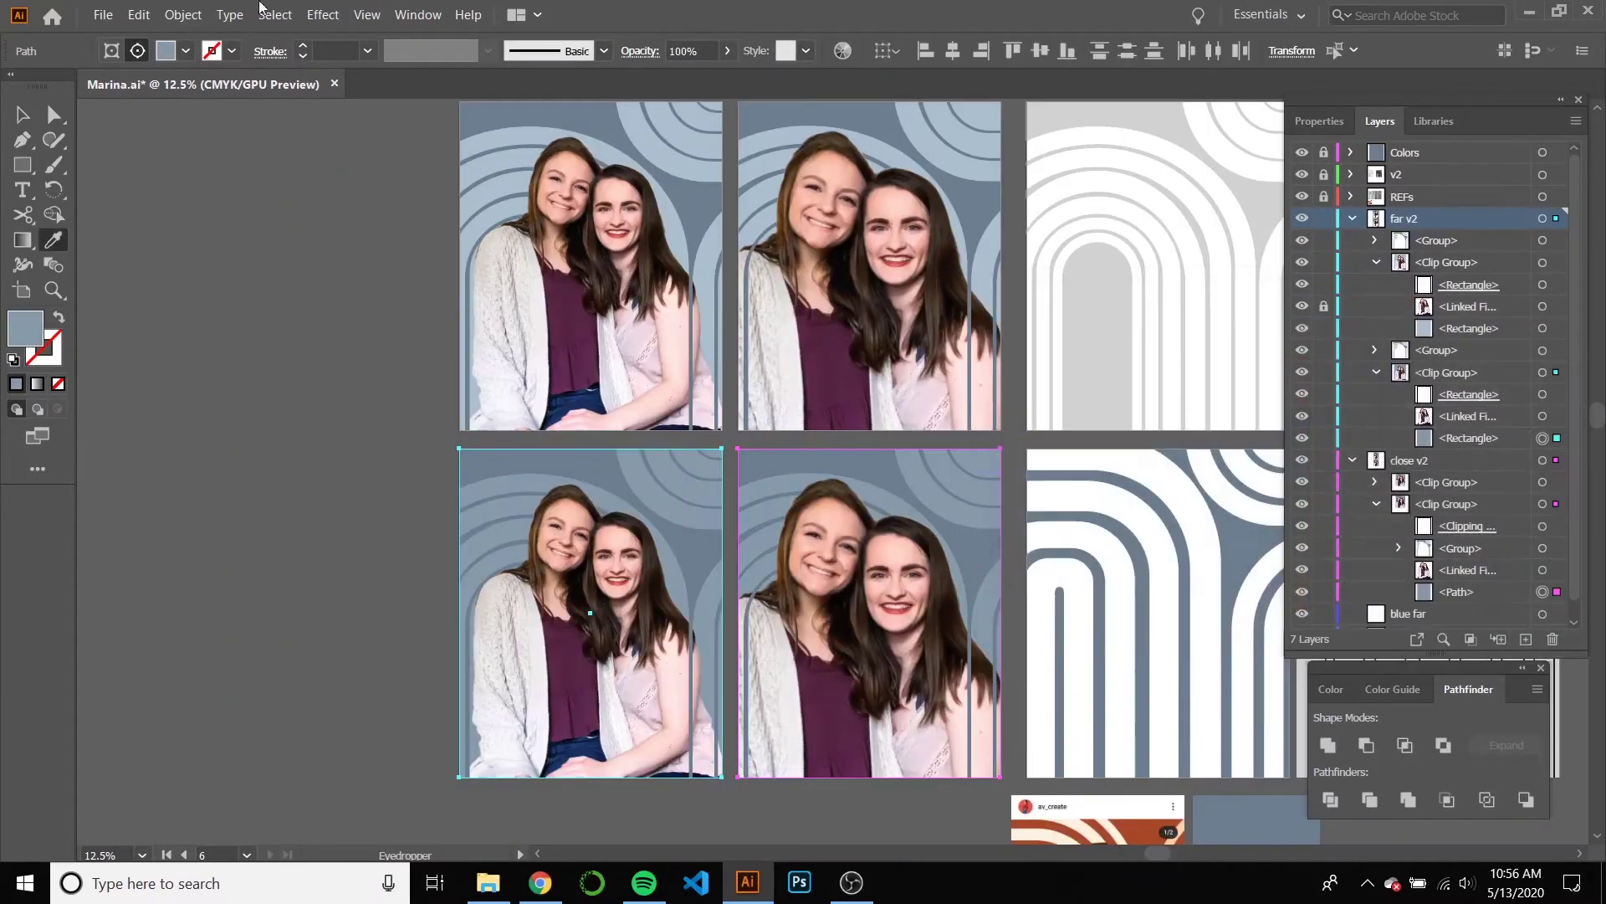
Recolor the light backing shapes of the two lower portraits by adjusting their brightness in Recolor Artwork.
{"action": "left_click_drag", "start_coordinate": [569, 410], "coordinate": [231, 114]}
{"action": "left_click", "coordinate": [139, 15]}
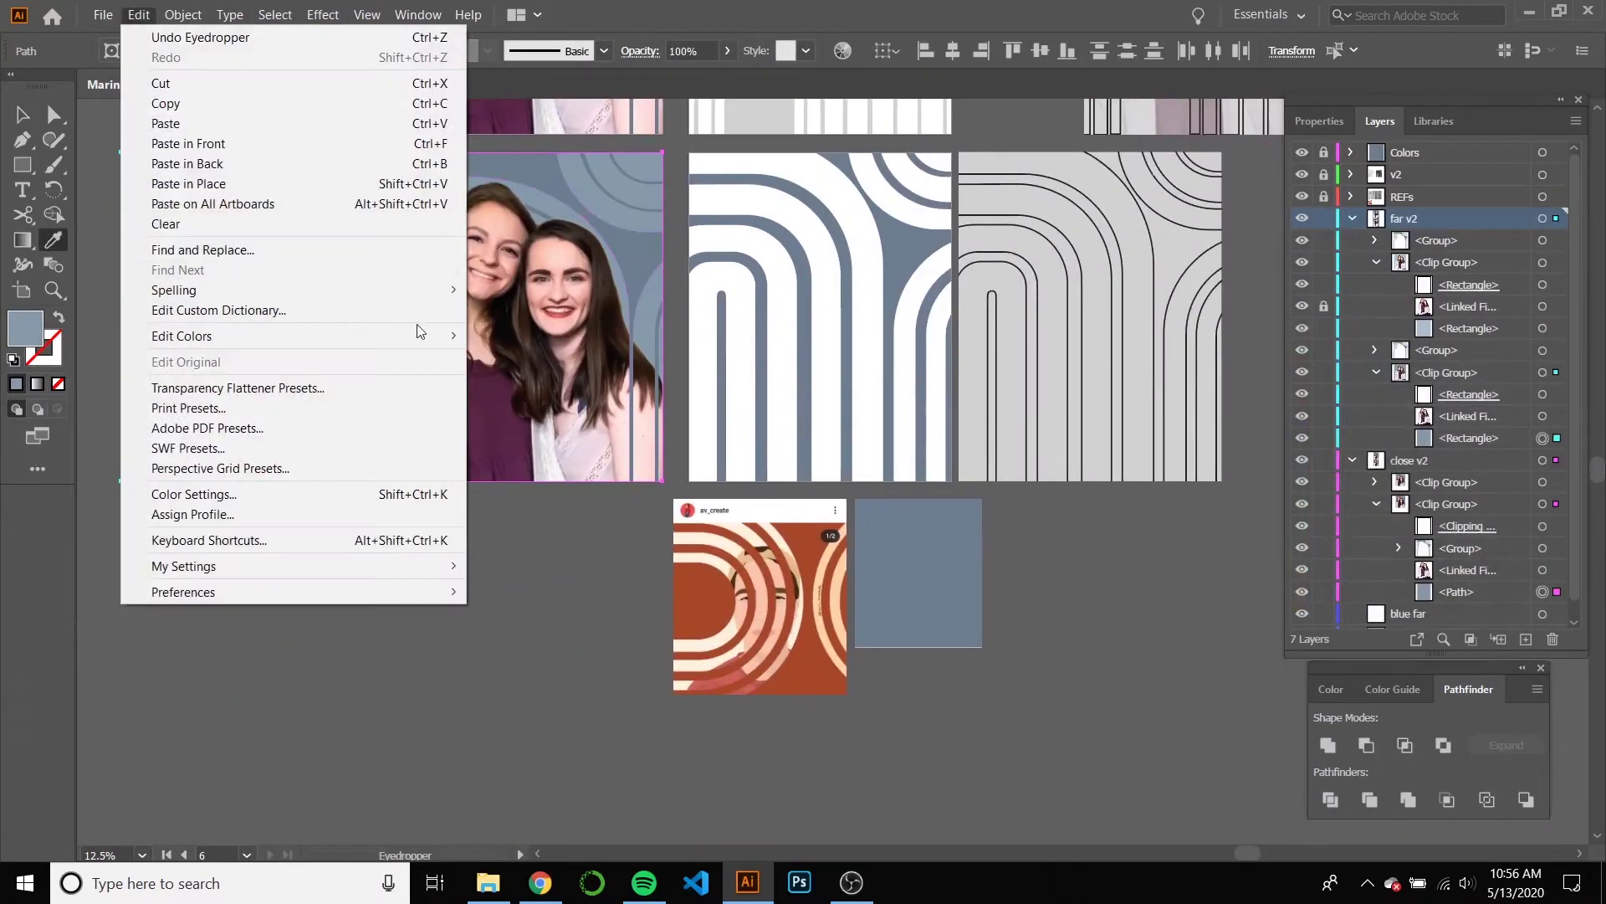
{"action": "mouse_move", "coordinate": [419, 332]}
{"action": "left_click", "coordinate": [527, 334]}
{"action": "left_click_drag", "start_coordinate": [1028, 637], "coordinate": [1035, 638]}
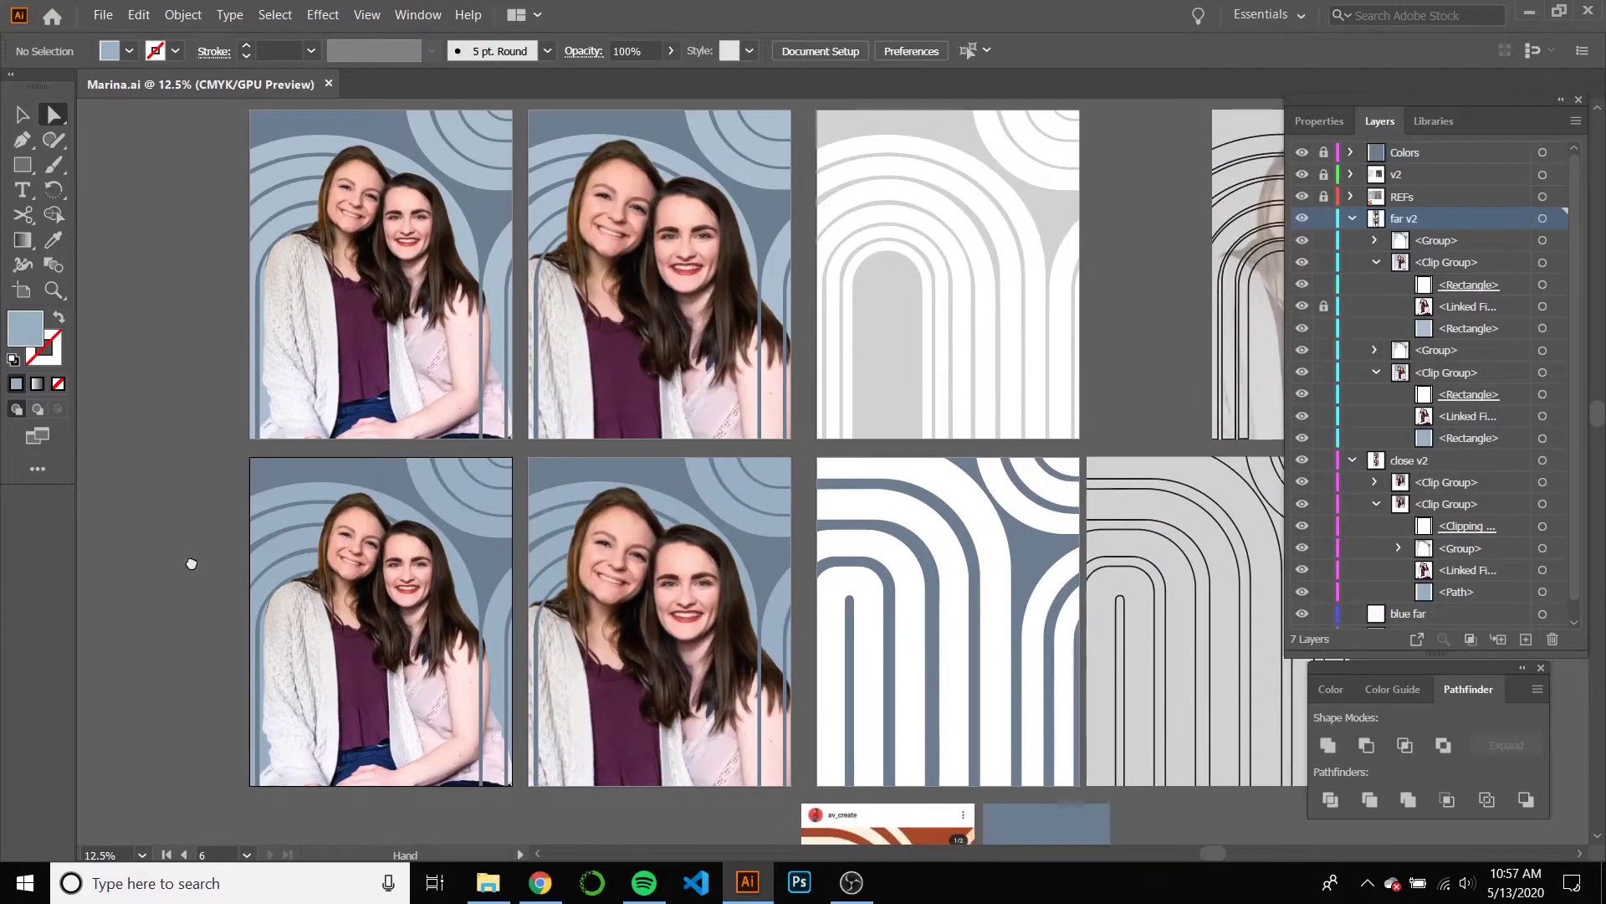
Darken the light backing shapes of the two lower portraits to about 66% brightness with Recolor Artwork.
{"action": "left_click_drag", "start_coordinate": [191, 563], "coordinate": [178, 452]}
{"action": "left_click", "coordinate": [1543, 591]}
{"action": "left_click", "coordinate": [1543, 437], "text": "shift"}
{"action": "left_click", "coordinate": [141, 15]}
{"action": "mouse_move", "coordinate": [447, 335]}
{"action": "left_click", "coordinate": [541, 336]}
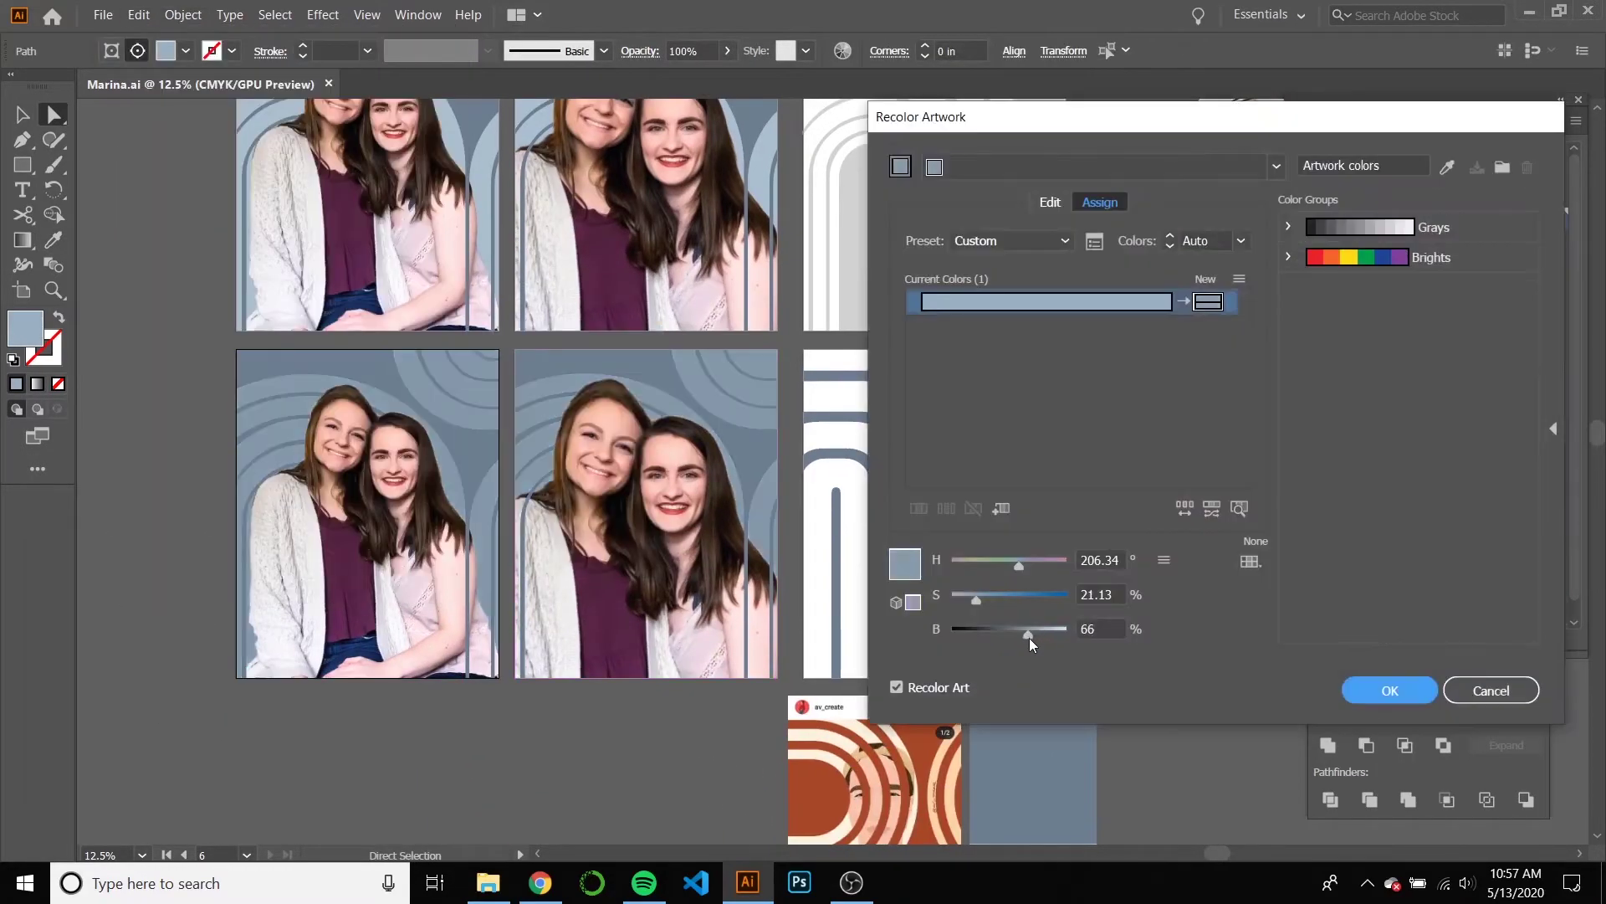
{"action": "left_click_drag", "start_coordinate": [1029, 637], "coordinate": [1034, 639]}
{"action": "left_click", "coordinate": [1413, 684]}
{"action": "scroll", "coordinate": [240, 358], "scroll_direction": "up", "scroll_amount": 3}
{"action": "scroll", "coordinate": [240, 358], "scroll_direction": "left", "scroll_amount": 3}
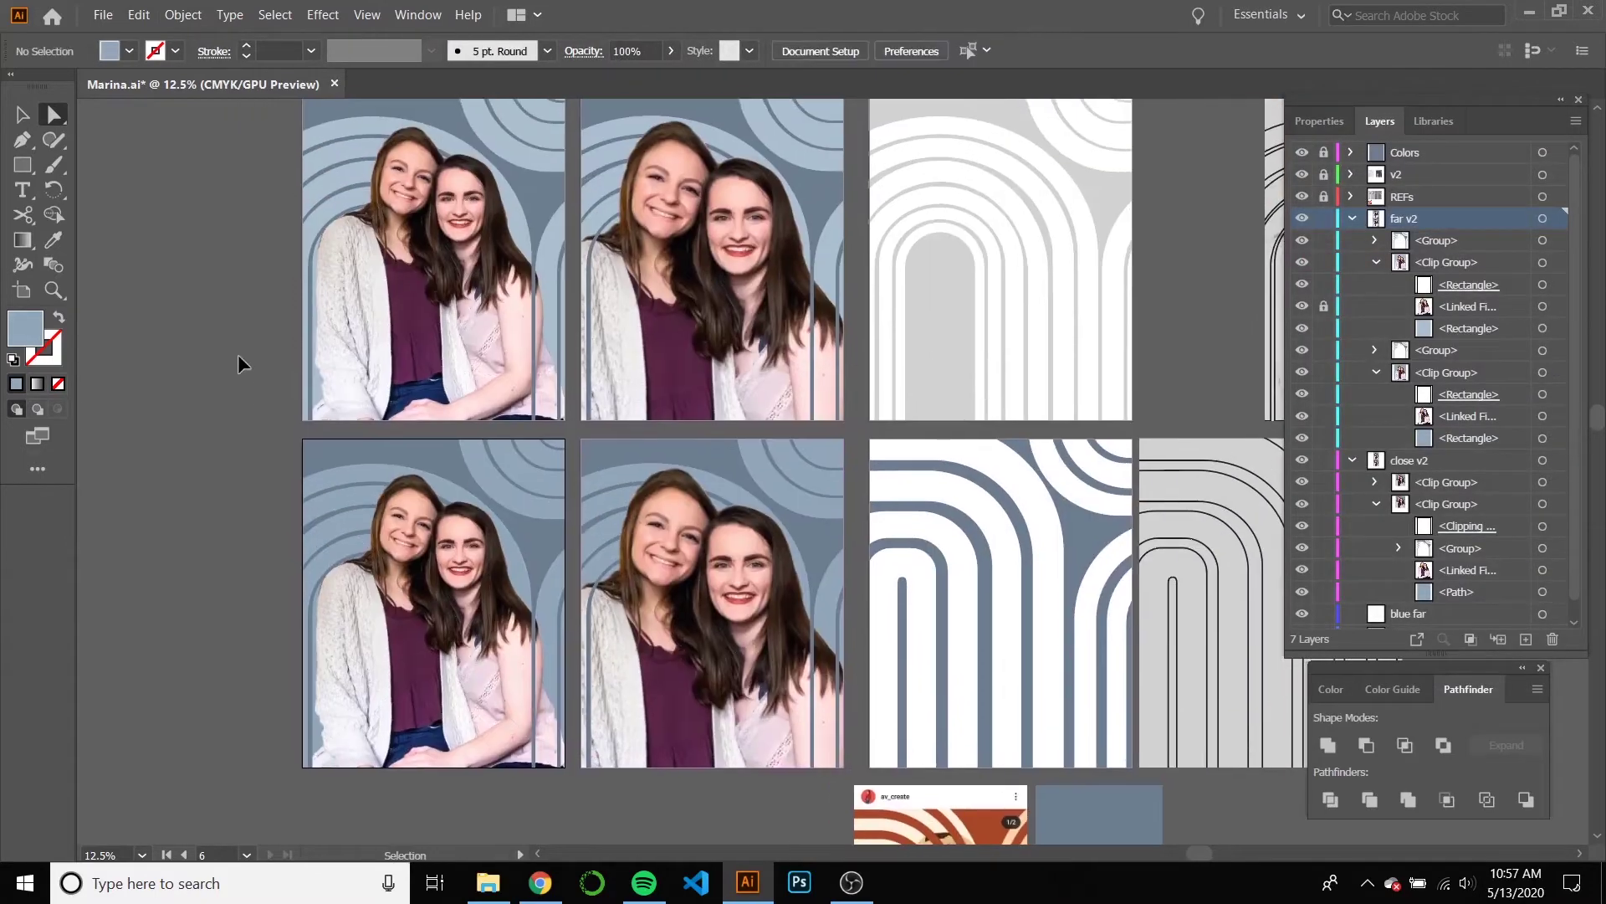
Rename the two upper portrait artboards far_light and close_light.
{"action": "left_click", "coordinate": [23, 290]}
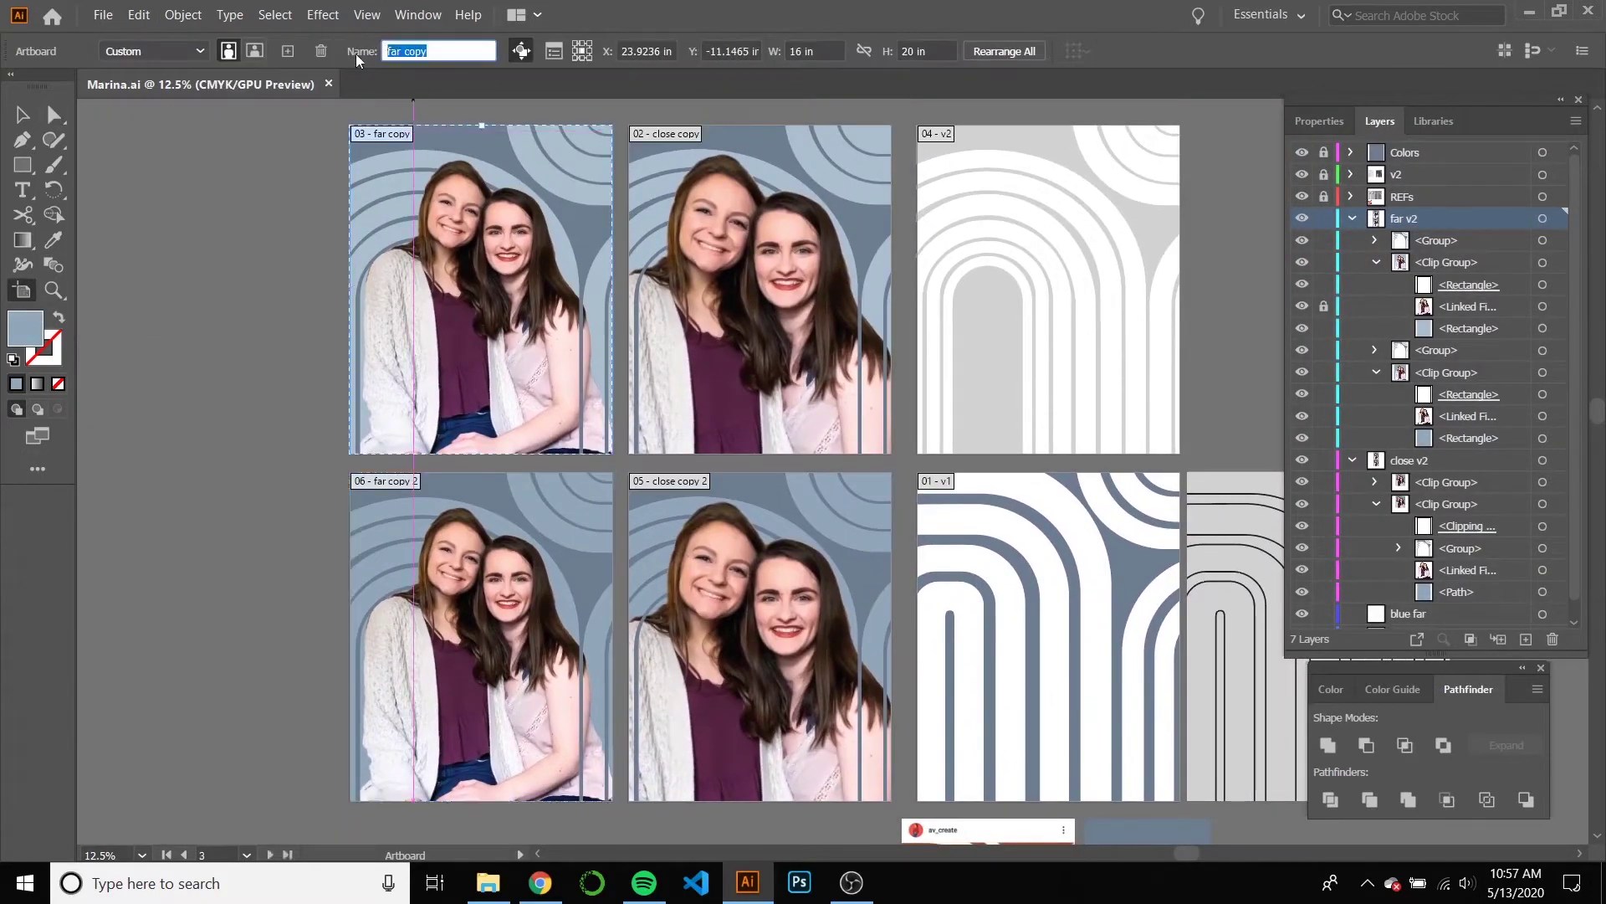
{"action": "type", "text": "far_light"}
{"action": "key", "text": "Return"}
{"action": "left_click", "coordinate": [720, 218]}
{"action": "left_click_drag", "start_coordinate": [456, 51], "coordinate": [147, 77]}
{"action": "type", "text": "close_light"}
{"action": "key", "text": "Return"}
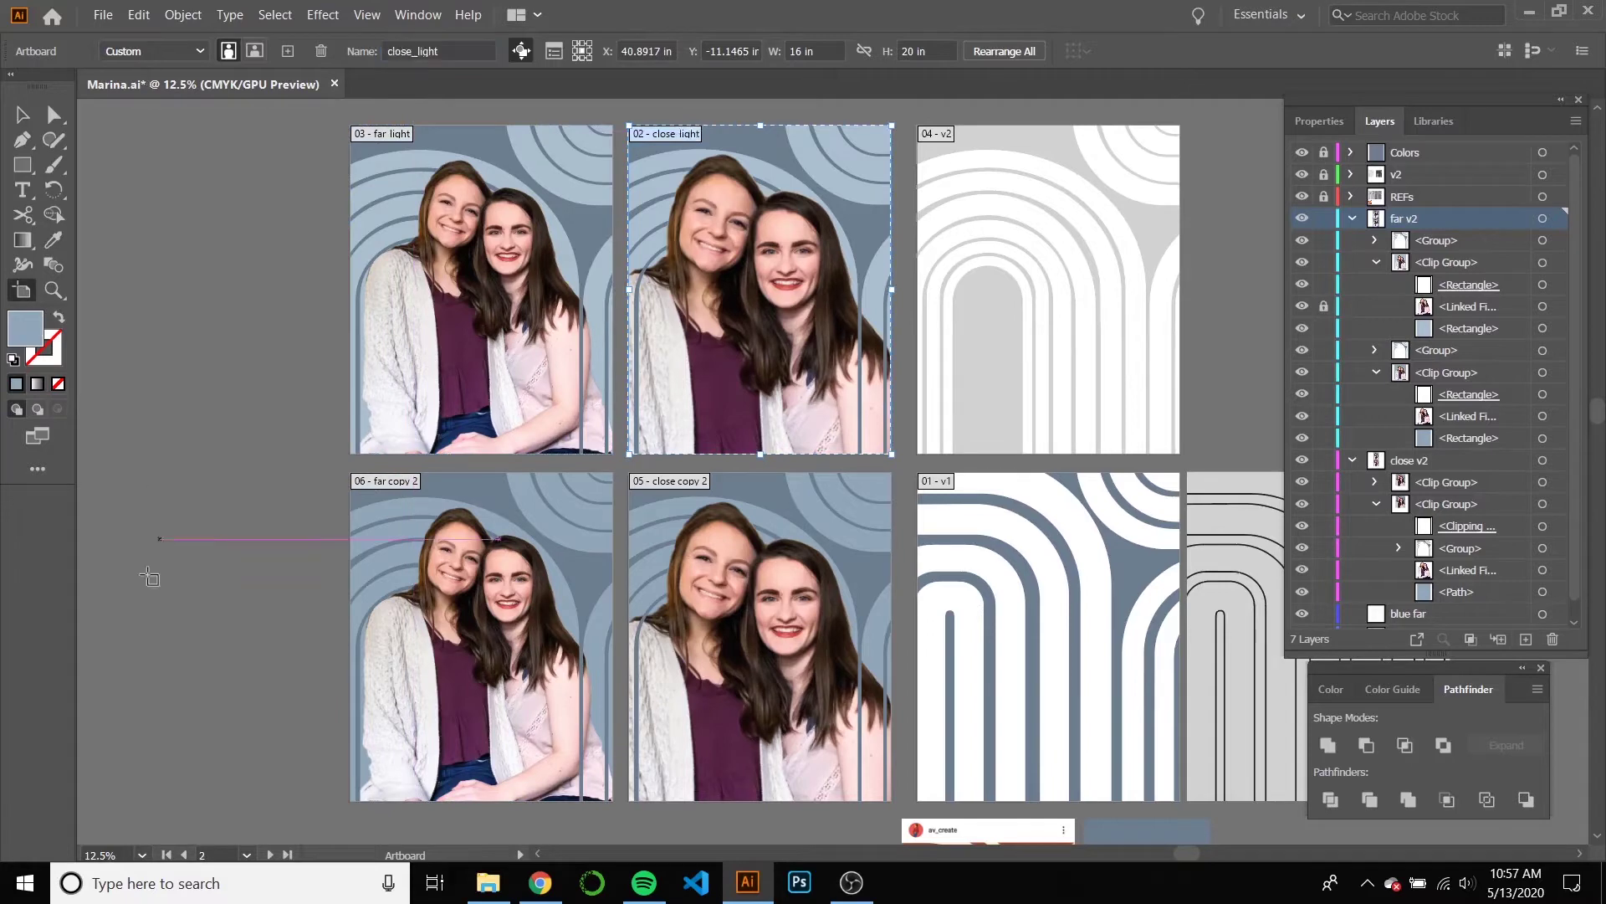
Rename the lower far-view artboard far_dark and give the lower close-up artboard a name starting with close.
{"action": "left_click", "coordinate": [413, 621]}
{"action": "left_click_drag", "start_coordinate": [456, 52], "coordinate": [230, 17]}
{"action": "type", "text": "far_dar"}
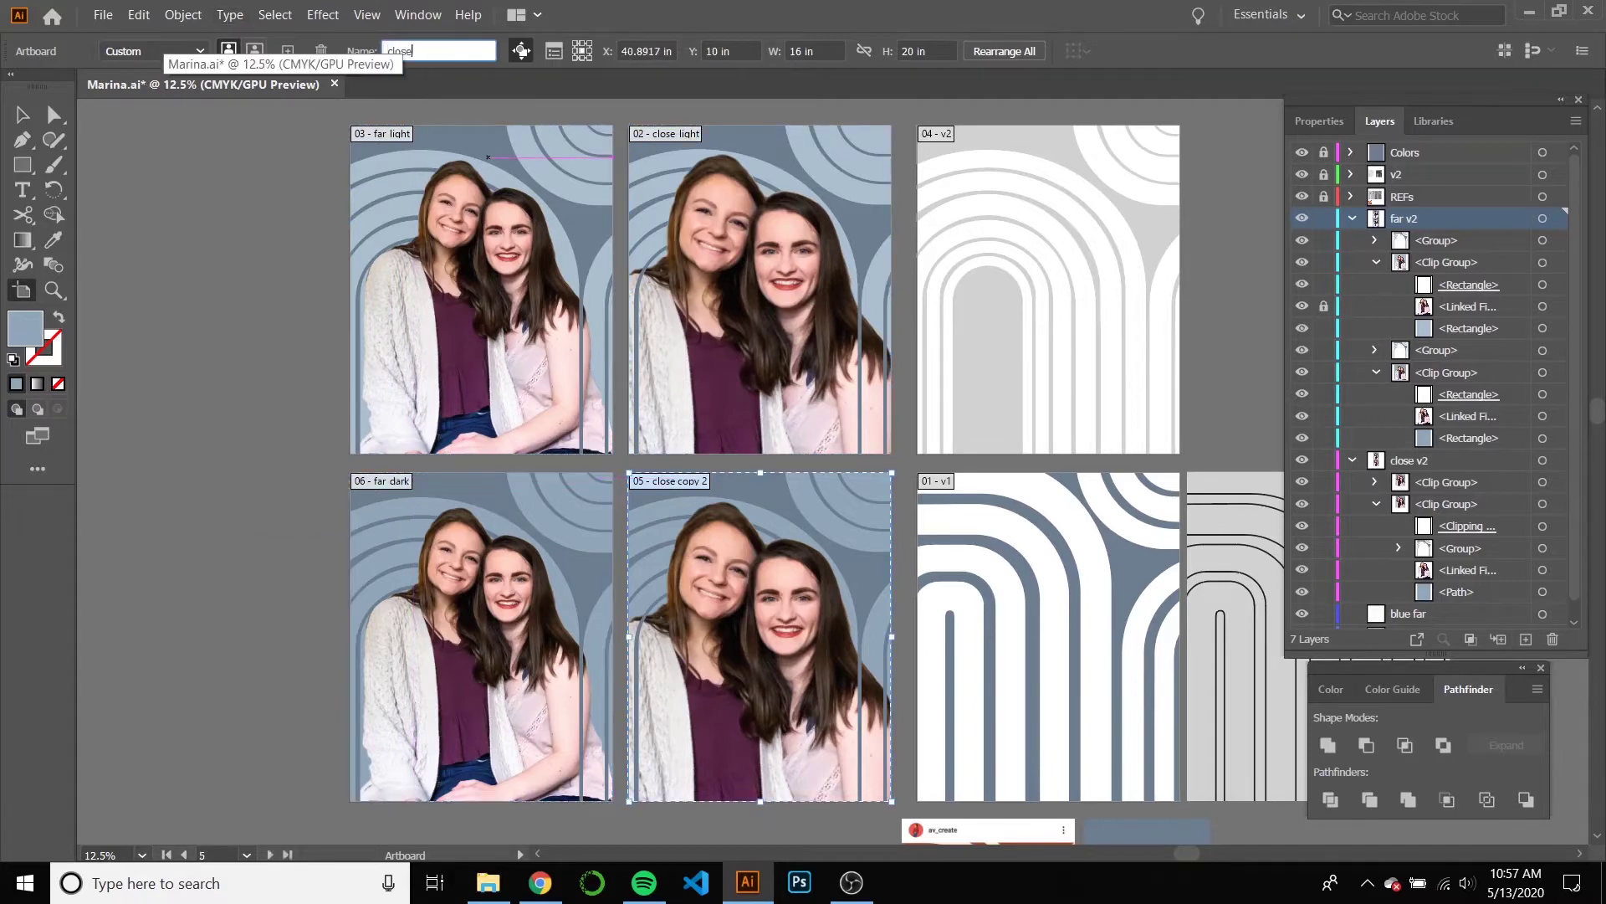
{"action": "type", "text": "v"}
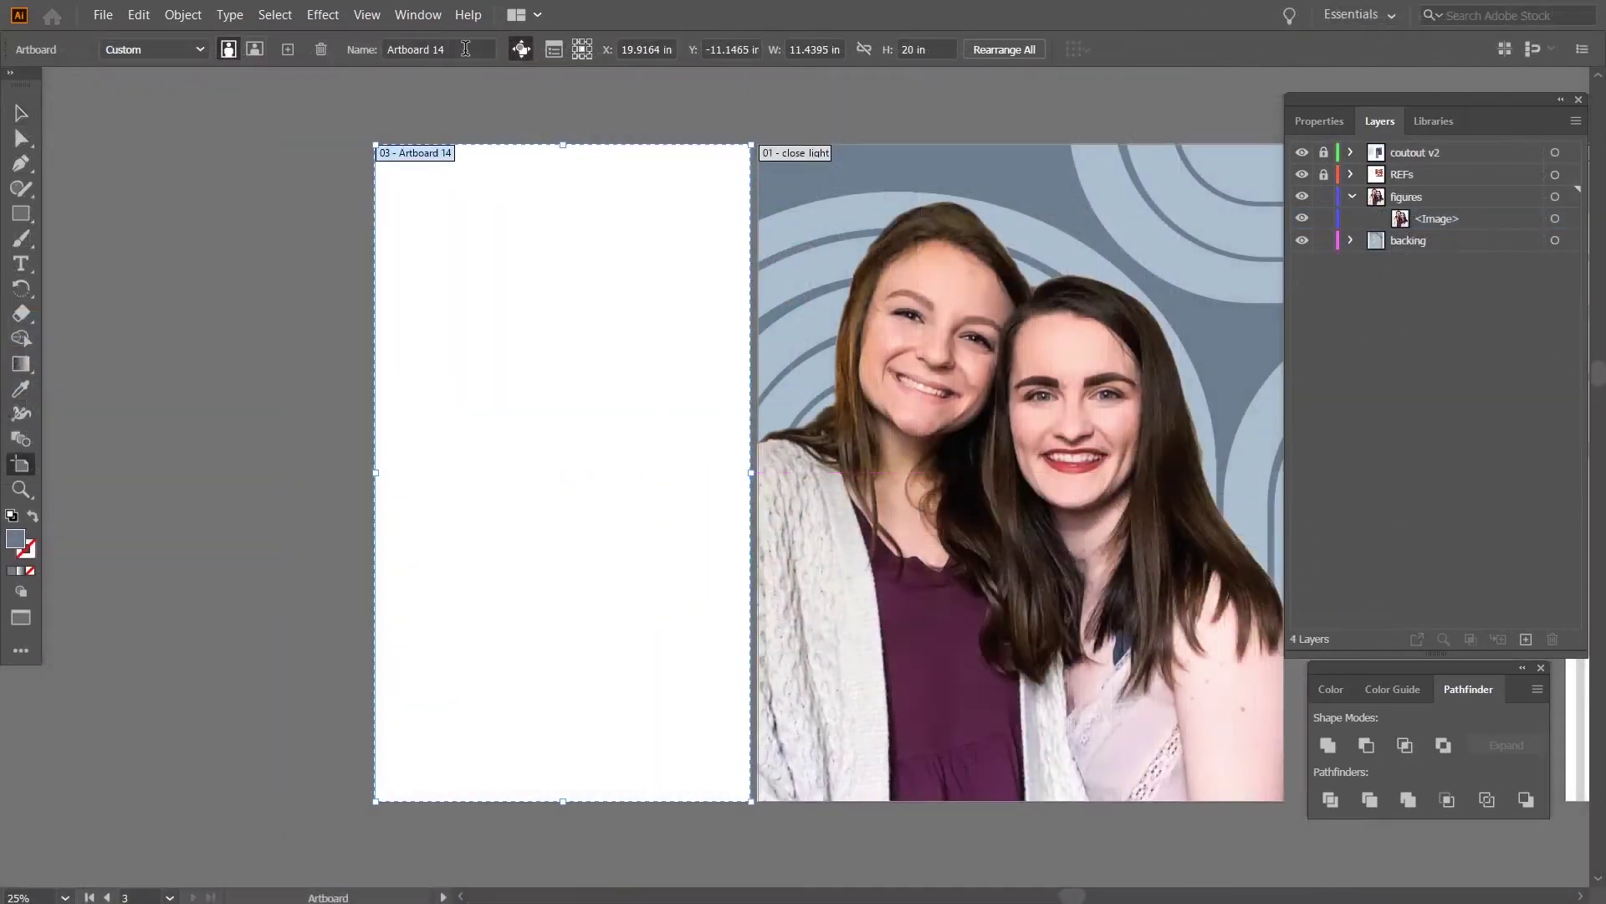
Cover the blank artboard with a dark blue rectangle about 11.44 by 20.03 in, and make its upper half light blue.
{"action": "left_click_drag", "start_coordinate": [1095, 460], "coordinate": [852, 468]}
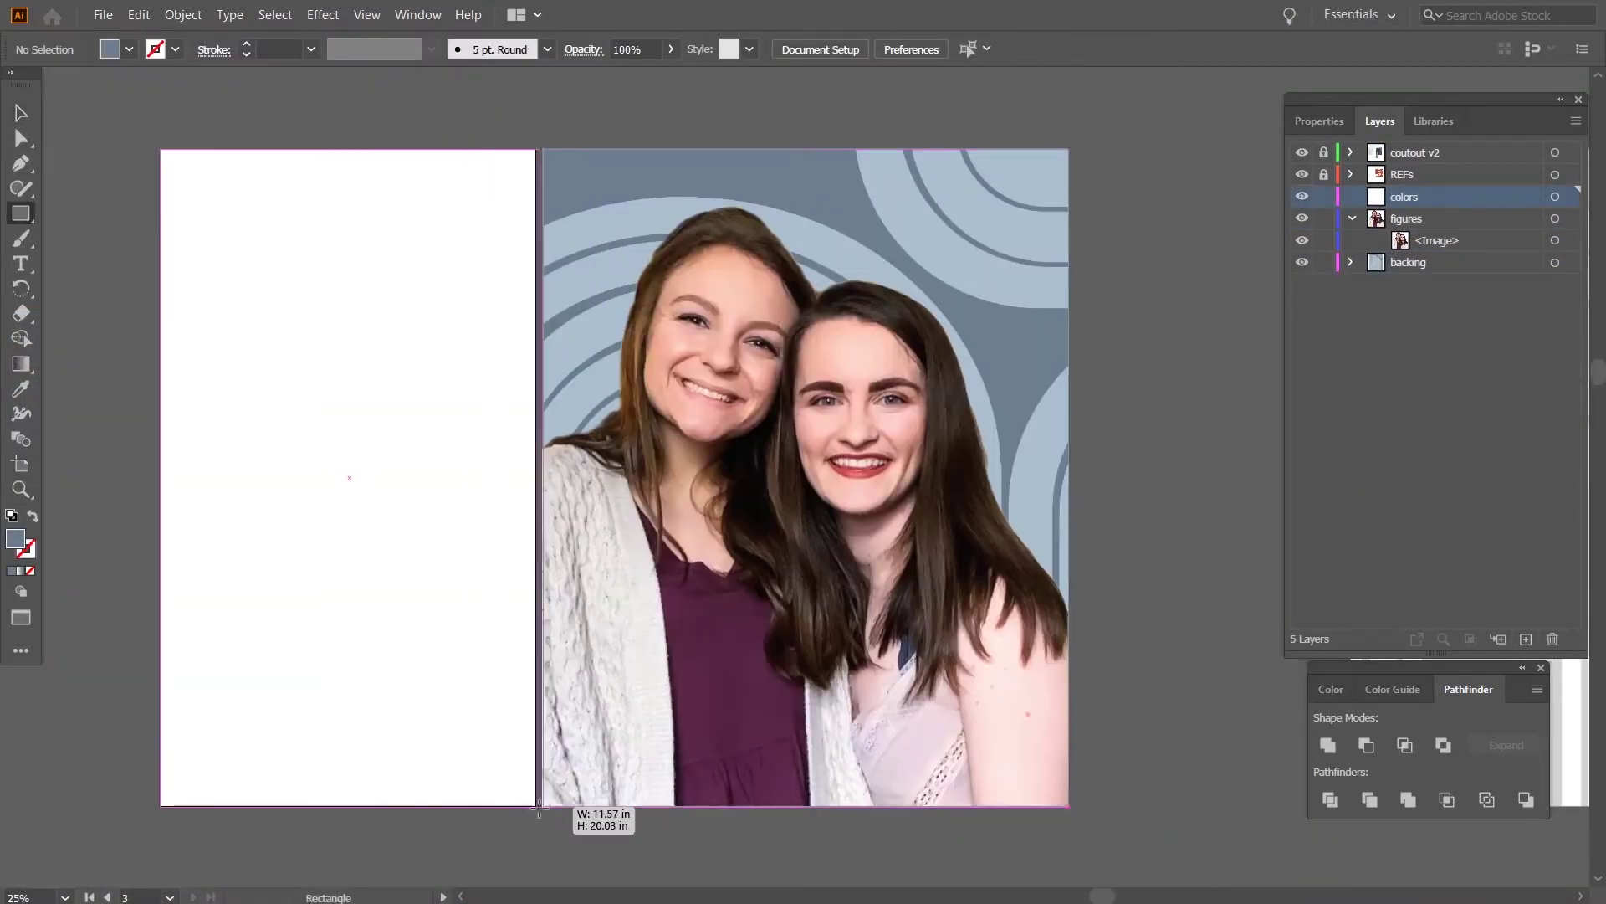
{"action": "left_click_drag", "start_coordinate": [538, 808], "coordinate": [538, 808]}
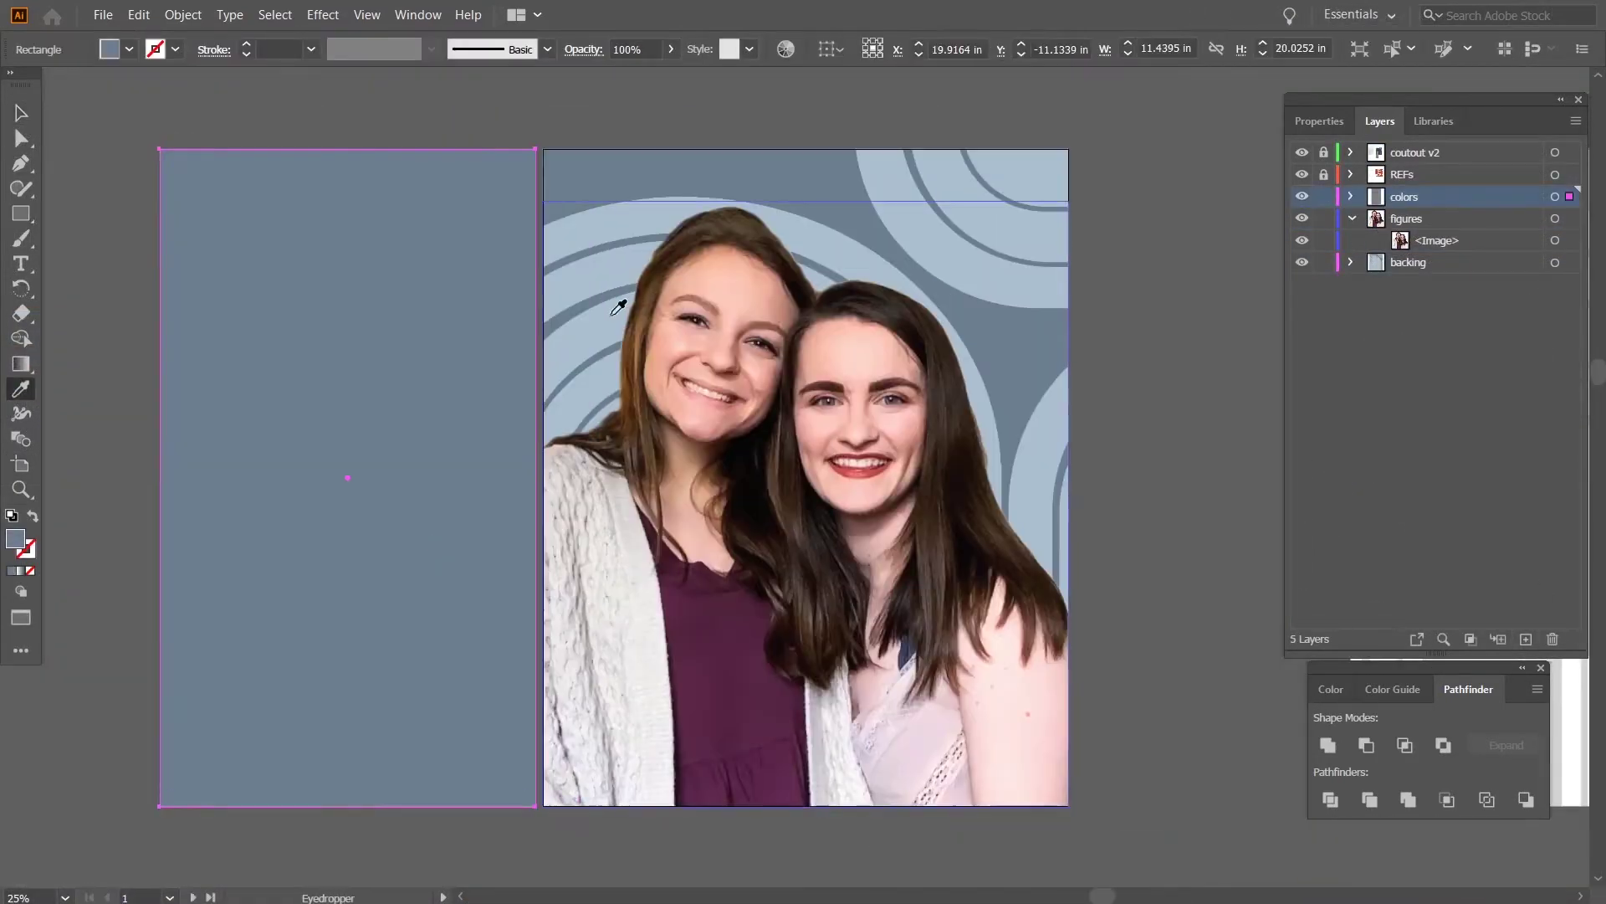
{"action": "key", "text": "i"}
{"action": "left_click", "coordinate": [896, 145]}
{"action": "key", "text": "v"}
{"action": "mouse_move", "coordinate": [351, 149]}
{"action": "left_mouse_down"}
{"action": "mouse_move", "coordinate": [350, 496]}
{"action": "mouse_move", "coordinate": [359, 466]}
{"action": "left_mouse_up"}
Draw a 1.27 in square near the light blue area's upper inner corner and repeat it downward into a column of six.
{"action": "key", "text": "m"}
{"action": "mouse_move", "coordinate": [480, 156]}
{"action": "left_mouse_down"}
{"action": "mouse_move", "coordinate": [526, 201]}
{"action": "mouse_move", "coordinate": [516, 230]}
{"action": "left_mouse_up"}
{"action": "key", "text": "a"}
{"action": "key", "text": "ctrl+d"}
{"action": "key", "text": "ctrl+d"}
{"action": "key", "text": "ctrl+d"}
{"action": "key", "text": "ctrl+d"}
{"action": "key", "text": "ctrl+d"}
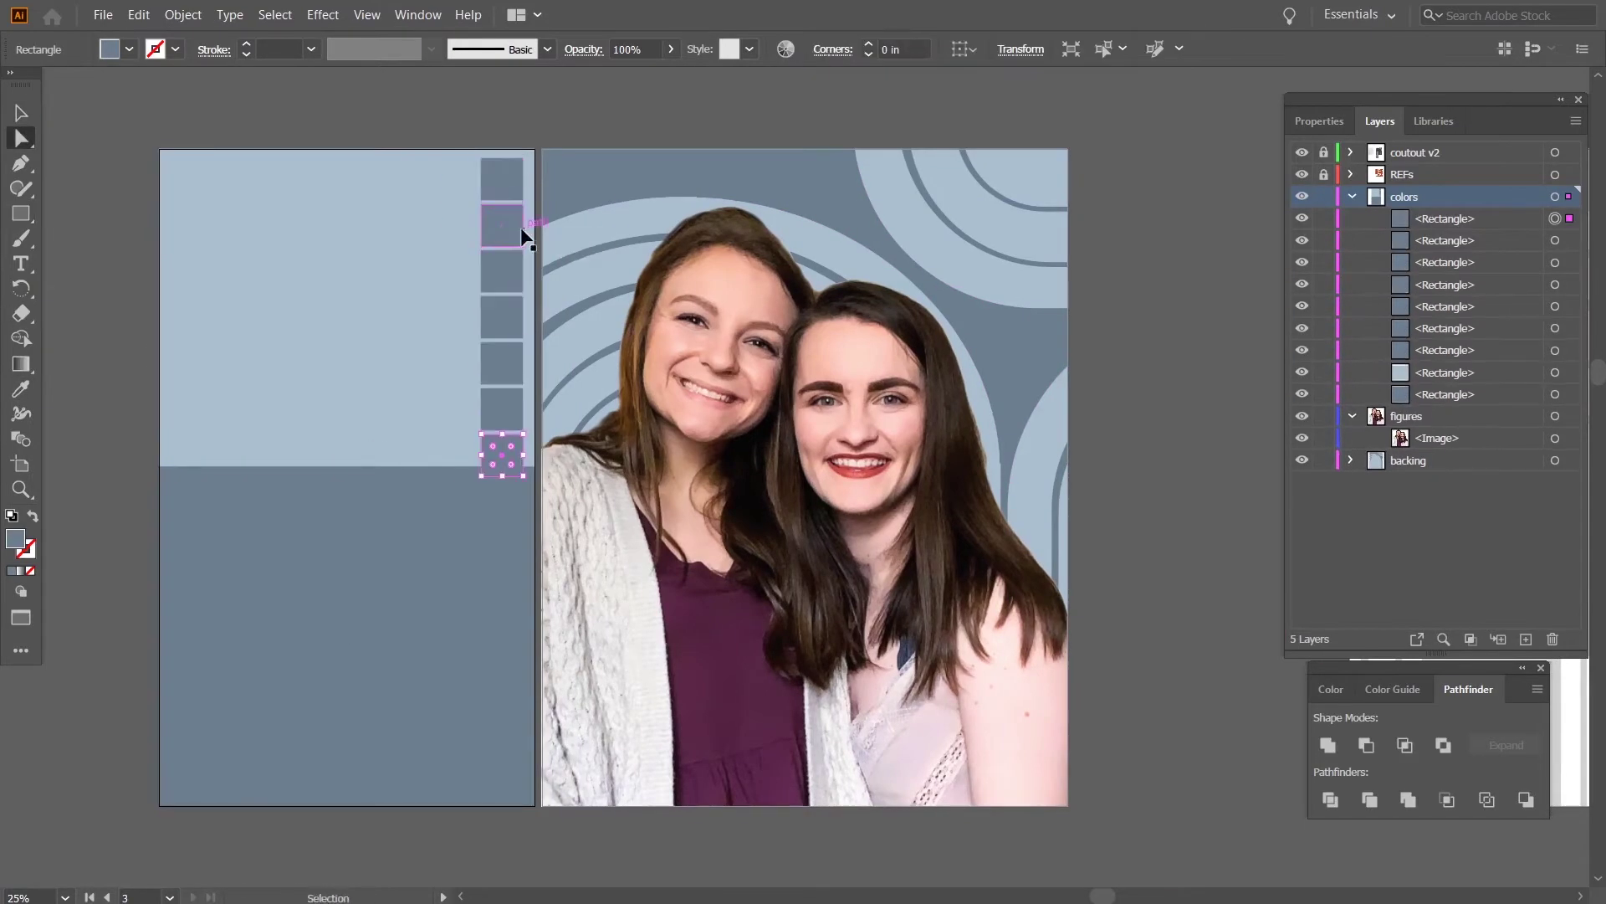
{"action": "key", "text": "ctrl+z"}
Sample the cardigan's off-white into the first swatch and the top's maroon into the second.
{"action": "left_click", "coordinate": [512, 186]}
{"action": "scroll", "coordinate": [730, 285], "scroll_direction": "up", "scroll_amount": 1}
{"action": "left_click_drag", "start_coordinate": [750, 459], "coordinate": [717, 470]}
{"action": "key", "text": "i"}
{"action": "left_click", "coordinate": [544, 583]}
{"action": "left_click", "coordinate": [382, 193]}
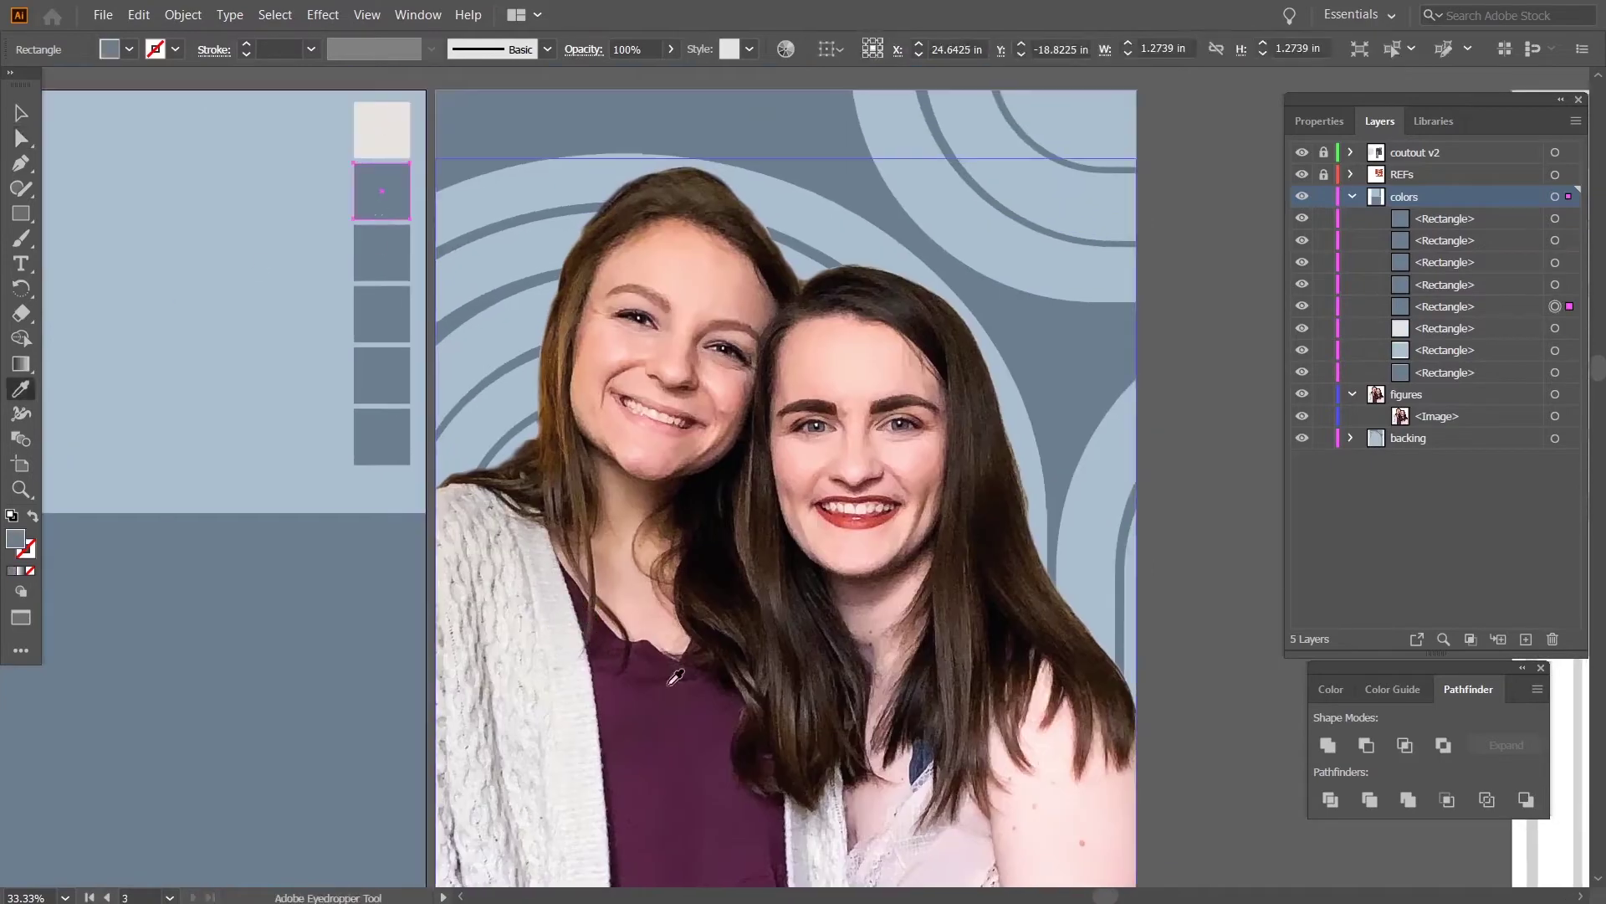
{"action": "left_click", "coordinate": [669, 720]}
Sample the lace top's pink into the third swatch and the strap's navy into the fourth.
{"action": "key", "text": "a"}
{"action": "left_click", "coordinate": [381, 253]}
{"action": "key", "text": "i"}
{"action": "left_click", "coordinate": [920, 758]}
{"action": "left_click", "coordinate": [482, 347]}
{"action": "left_click", "coordinate": [886, 683]}
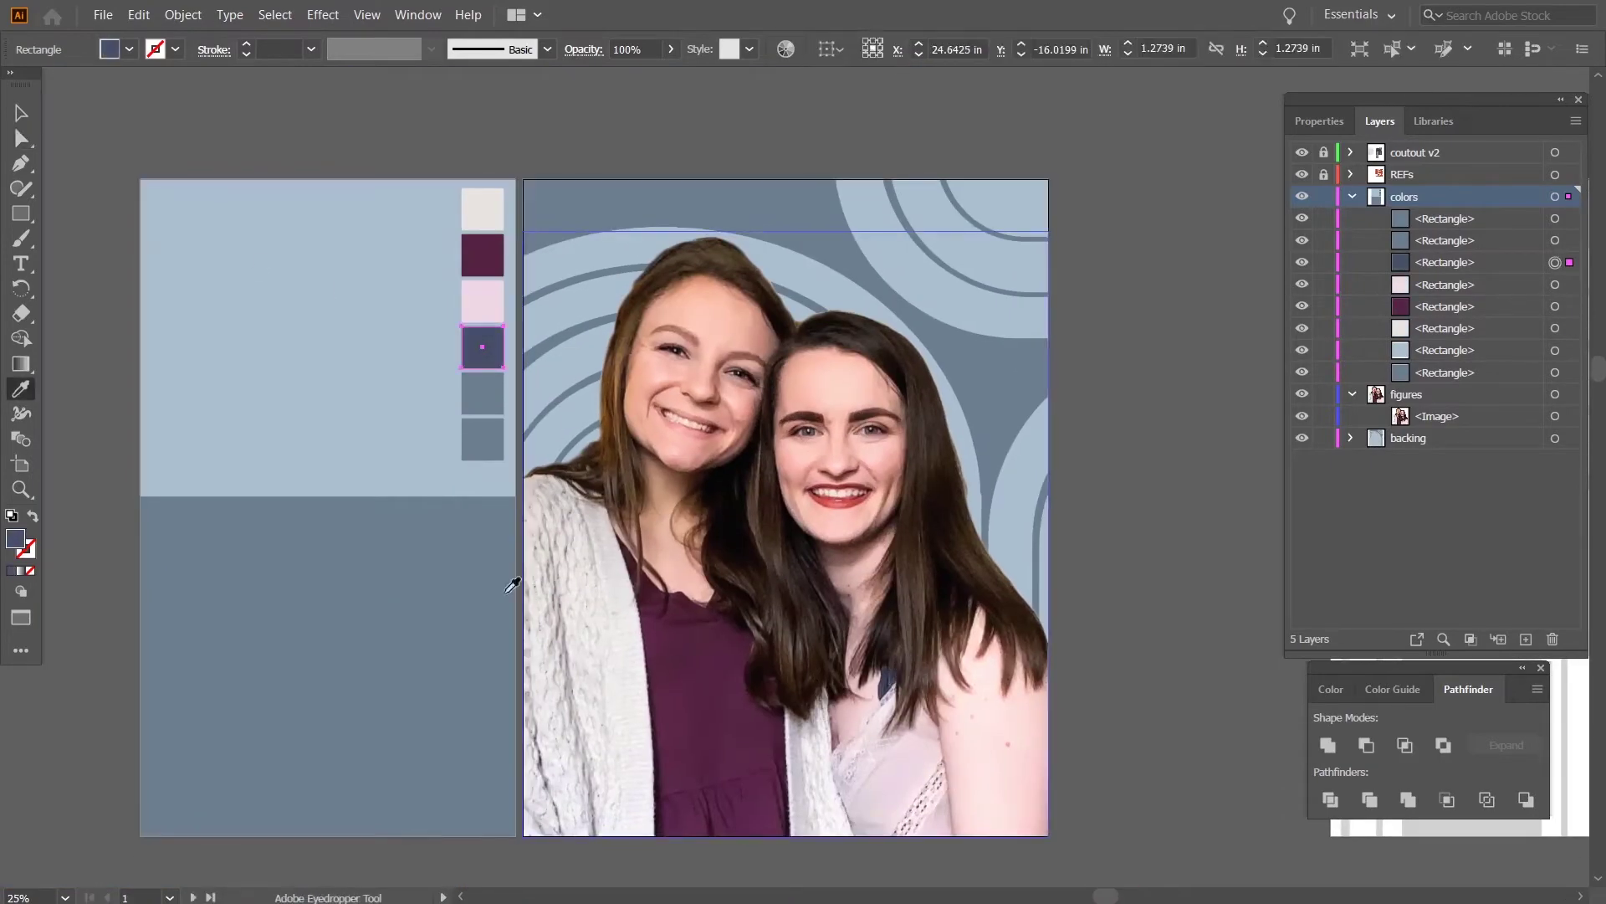
Move the two unused swatches into a second column beside the off-white and maroon ones.
{"action": "key", "text": "a"}
{"action": "left_click", "coordinate": [483, 439]}
{"action": "left_click", "coordinate": [483, 394], "text": "shift"}
{"action": "mouse_move", "coordinate": [483, 394]}
{"action": "left_mouse_down"}
{"action": "mouse_move", "coordinate": [433, 207]}
{"action": "mouse_move", "coordinate": [603, 239]}
{"action": "left_mouse_up"}
Label the clothing swatch column "clothes" above the artboard in white, centered 48 pt text.
{"action": "key", "text": "t"}
{"action": "left_click", "coordinate": [1320, 121]}
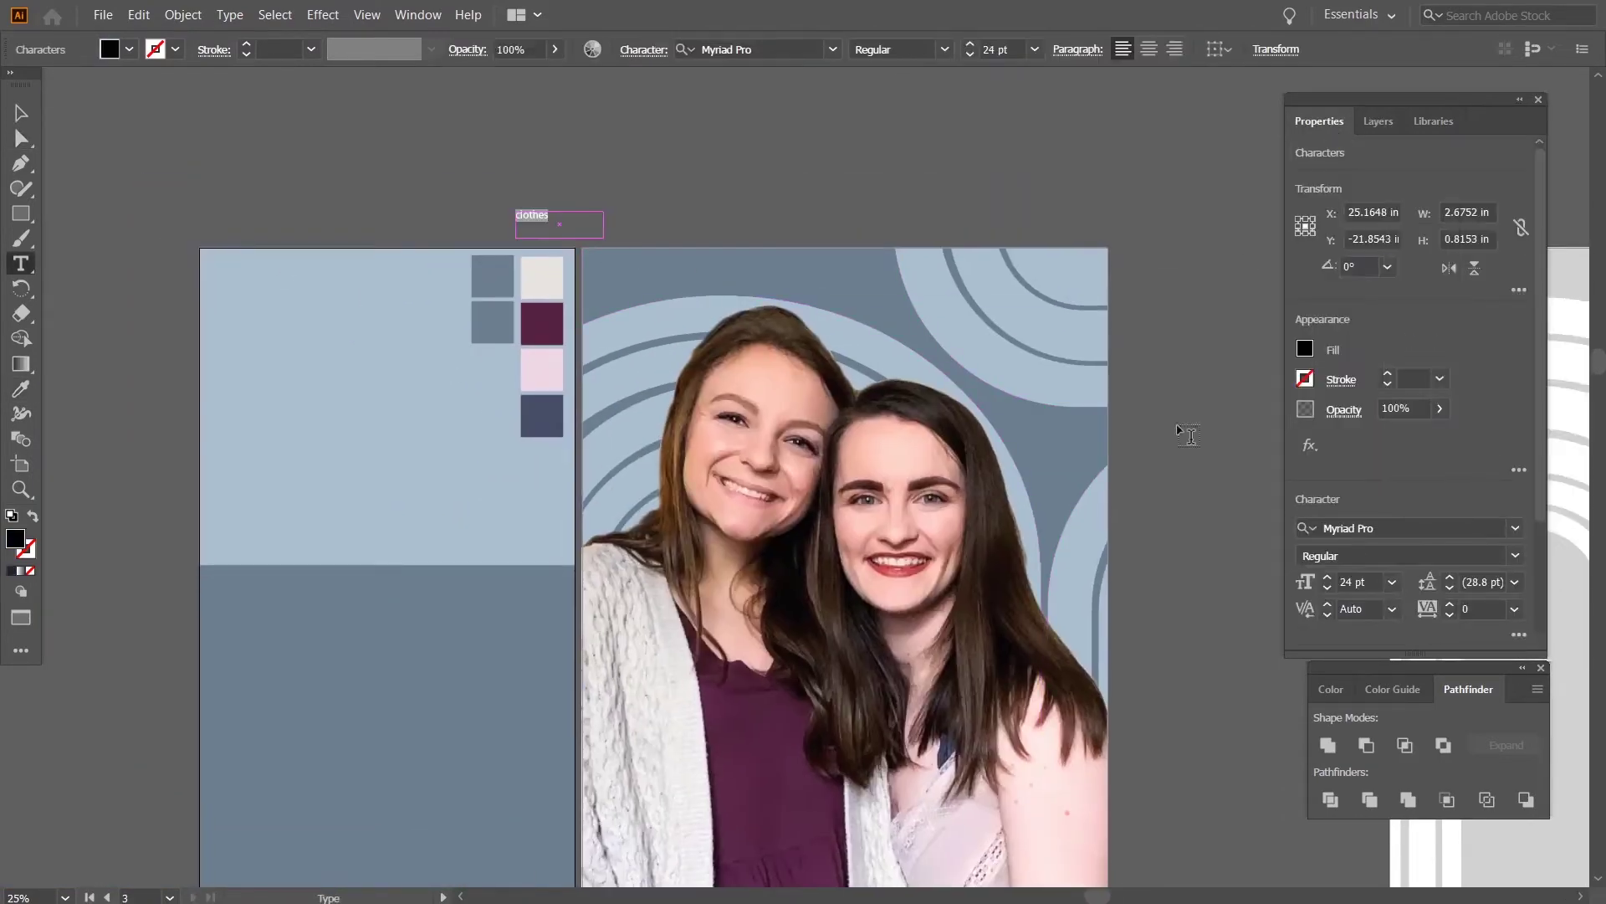
{"action": "left_click", "coordinate": [1305, 349]}
{"action": "left_click", "coordinate": [1115, 423]}
{"action": "left_click", "coordinate": [1392, 582]}
{"action": "left_click", "coordinate": [1445, 560]}
{"action": "scroll", "coordinate": [1543, 460], "scroll_direction": "down", "scroll_amount": 3}
{"action": "key", "text": "ctrl+shift+c"}
{"action": "key", "text": "Escape"}
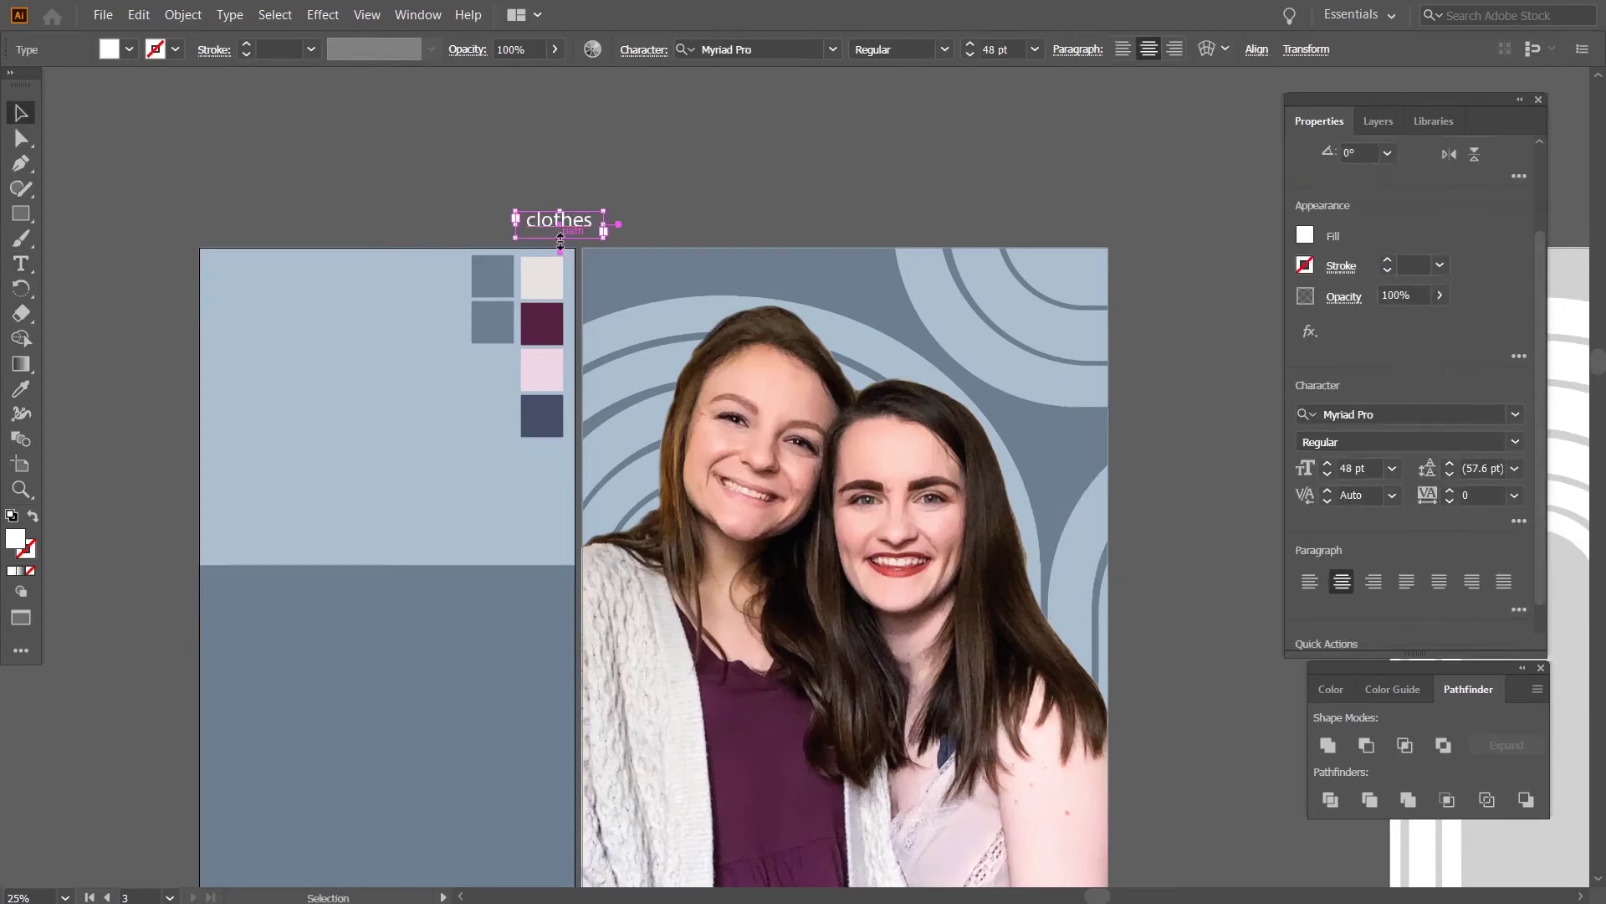
Duplicate the four clothing swatches straight down onto the dark blue half of the palette.
{"action": "left_click", "coordinate": [542, 278]}
{"action": "left_click", "coordinate": [543, 324], "text": "shift"}
{"action": "left_click", "coordinate": [542, 370], "text": "shift"}
{"action": "left_click", "coordinate": [542, 416], "text": "shift"}
{"action": "left_click_drag", "start_coordinate": [557, 332], "coordinate": [558, 651]}
{"action": "left_click", "coordinate": [695, 146]}
{"action": "left_click_drag", "start_coordinate": [1203, 420], "coordinate": [1061, 280]}
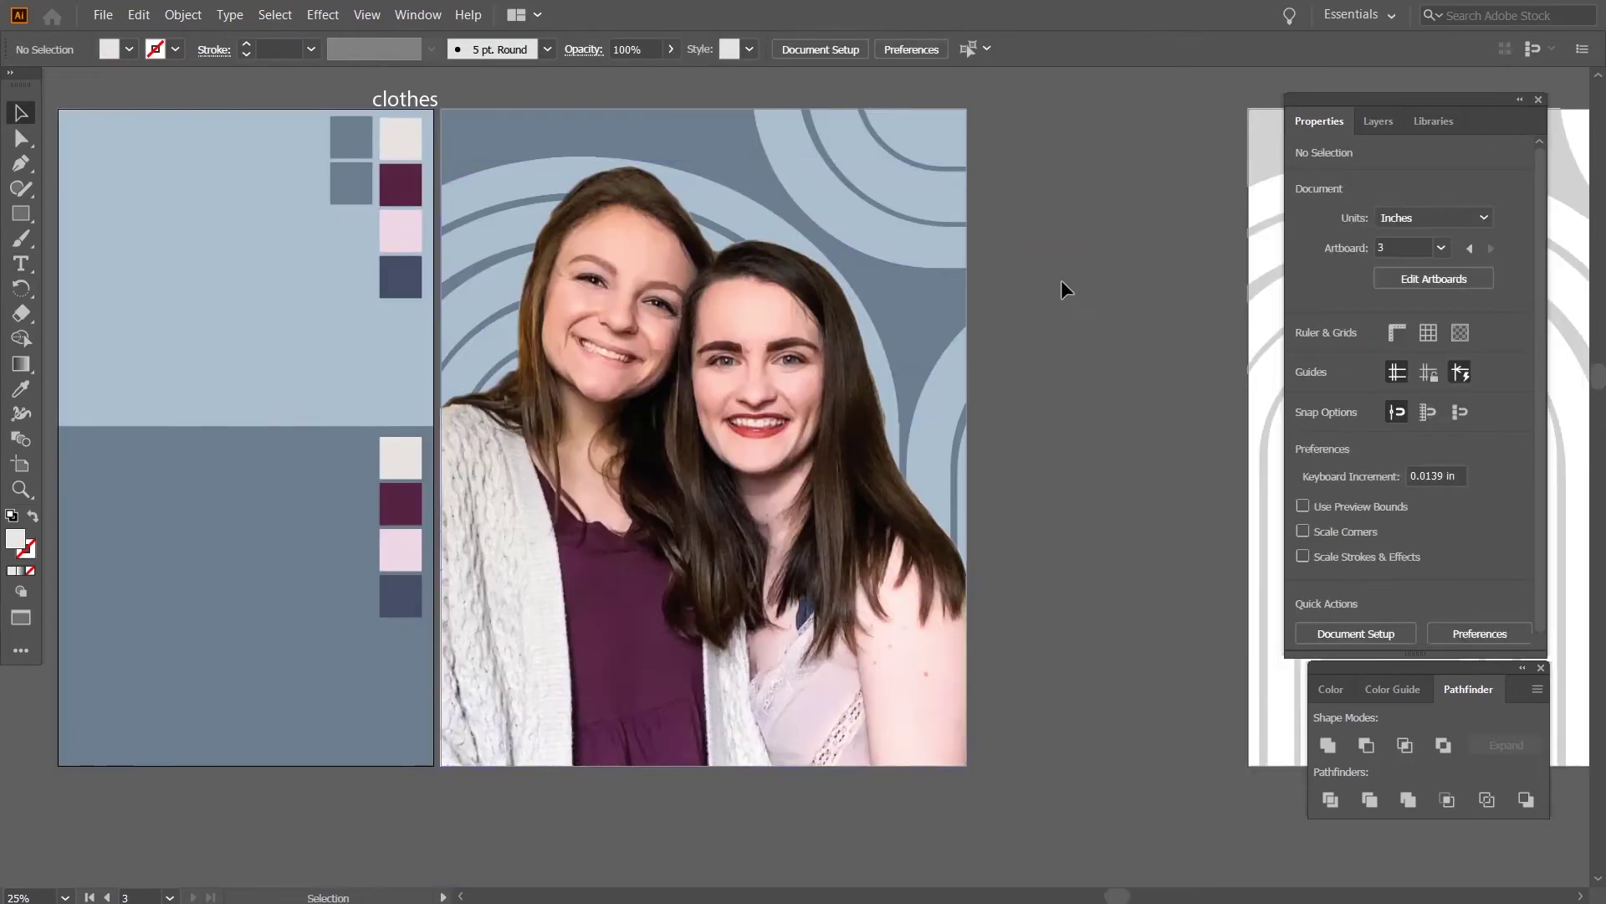
Lock the colors layer and rename the portrait image in the figures layer as REF.
{"action": "left_click_drag", "start_coordinate": [424, 239], "coordinate": [407, 245]}
{"action": "key", "text": "ctrl+shift+a"}
{"action": "scroll", "coordinate": [562, 506], "scroll_direction": "up", "scroll_amount": 2}
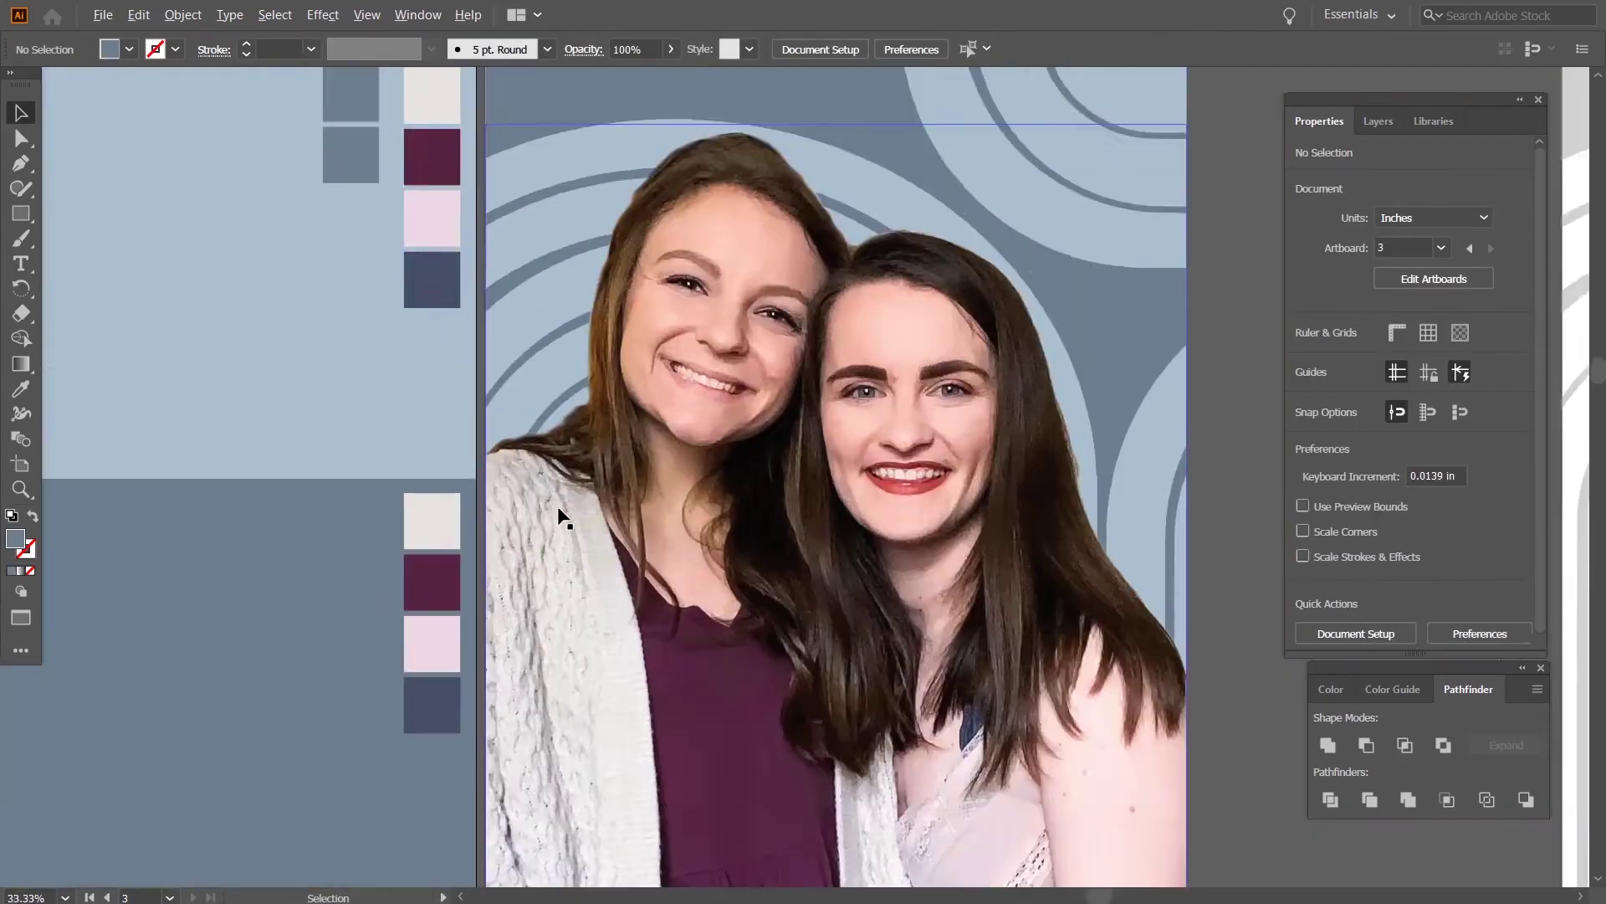
{"action": "left_click_drag", "start_coordinate": [563, 519], "coordinate": [720, 388]}
{"action": "key", "text": "p"}
{"action": "left_click", "coordinate": [1378, 121]}
{"action": "left_click", "coordinate": [1350, 198]}
{"action": "left_click", "coordinate": [1324, 198]}
{"action": "double_click", "coordinate": [1459, 240]}
{"action": "type", "text": "REF"}
Trace the wide cardigan panel with the Pen tool, from the shoulder down to the artboard's lower edge.
{"action": "left_click_drag", "start_coordinate": [661, 266], "coordinate": [688, 259]}
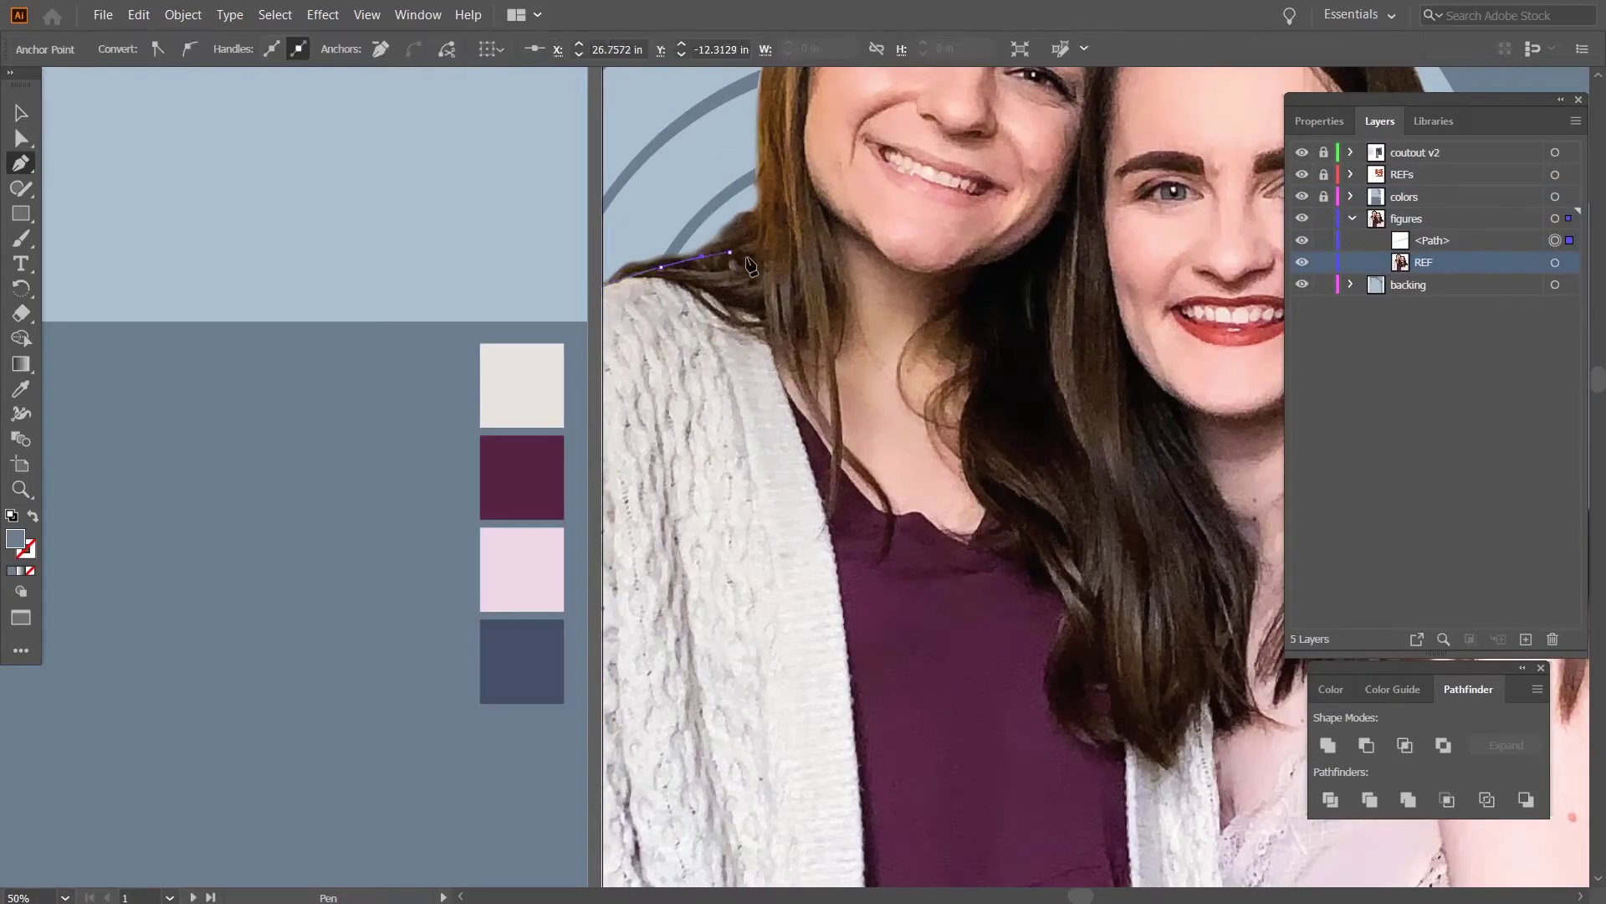
{"action": "left_click", "coordinate": [730, 252]}
{"action": "left_click_drag", "start_coordinate": [799, 427], "coordinate": [818, 485]}
{"action": "left_click_drag", "start_coordinate": [820, 502], "coordinate": [709, 258]}
{"action": "left_click_drag", "start_coordinate": [743, 488], "coordinate": [749, 613]}
{"action": "left_click", "coordinate": [758, 774]}
{"action": "left_click", "coordinate": [491, 774]}
{"action": "left_click_drag", "start_coordinate": [519, 368], "coordinate": [595, 611]}
{"action": "left_click", "coordinate": [558, 290]}
Fill the wide cardigan shape with the off-white swatch and send it behind the REF image.
{"action": "key", "text": "a"}
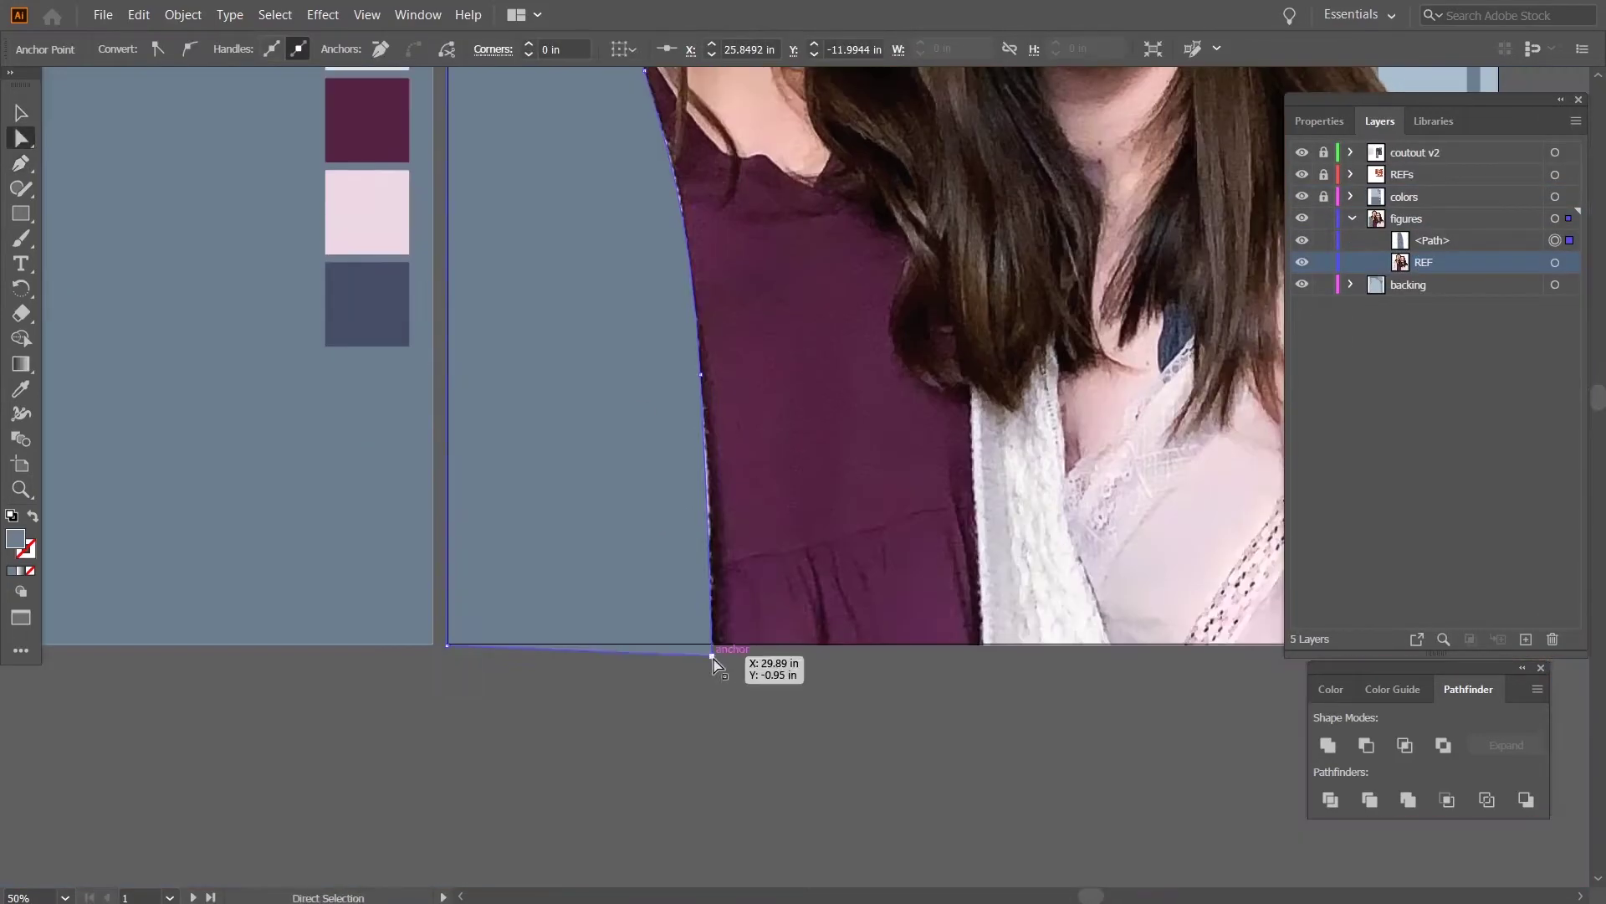
{"action": "scroll", "coordinate": [714, 661], "scroll_direction": "down", "scroll_amount": 2}
{"action": "key", "text": "i"}
{"action": "left_click", "coordinate": [550, 152]}
{"action": "key", "text": "ctrl+["}
Trace the narrow cardigan panel between the maroon and pink tops, and group it with the wide panel beneath REF.
{"action": "left_click", "coordinate": [796, 371]}
{"action": "left_click_drag", "start_coordinate": [791, 474], "coordinate": [798, 486]}
{"action": "left_click_drag", "start_coordinate": [802, 599], "coordinate": [808, 640]}
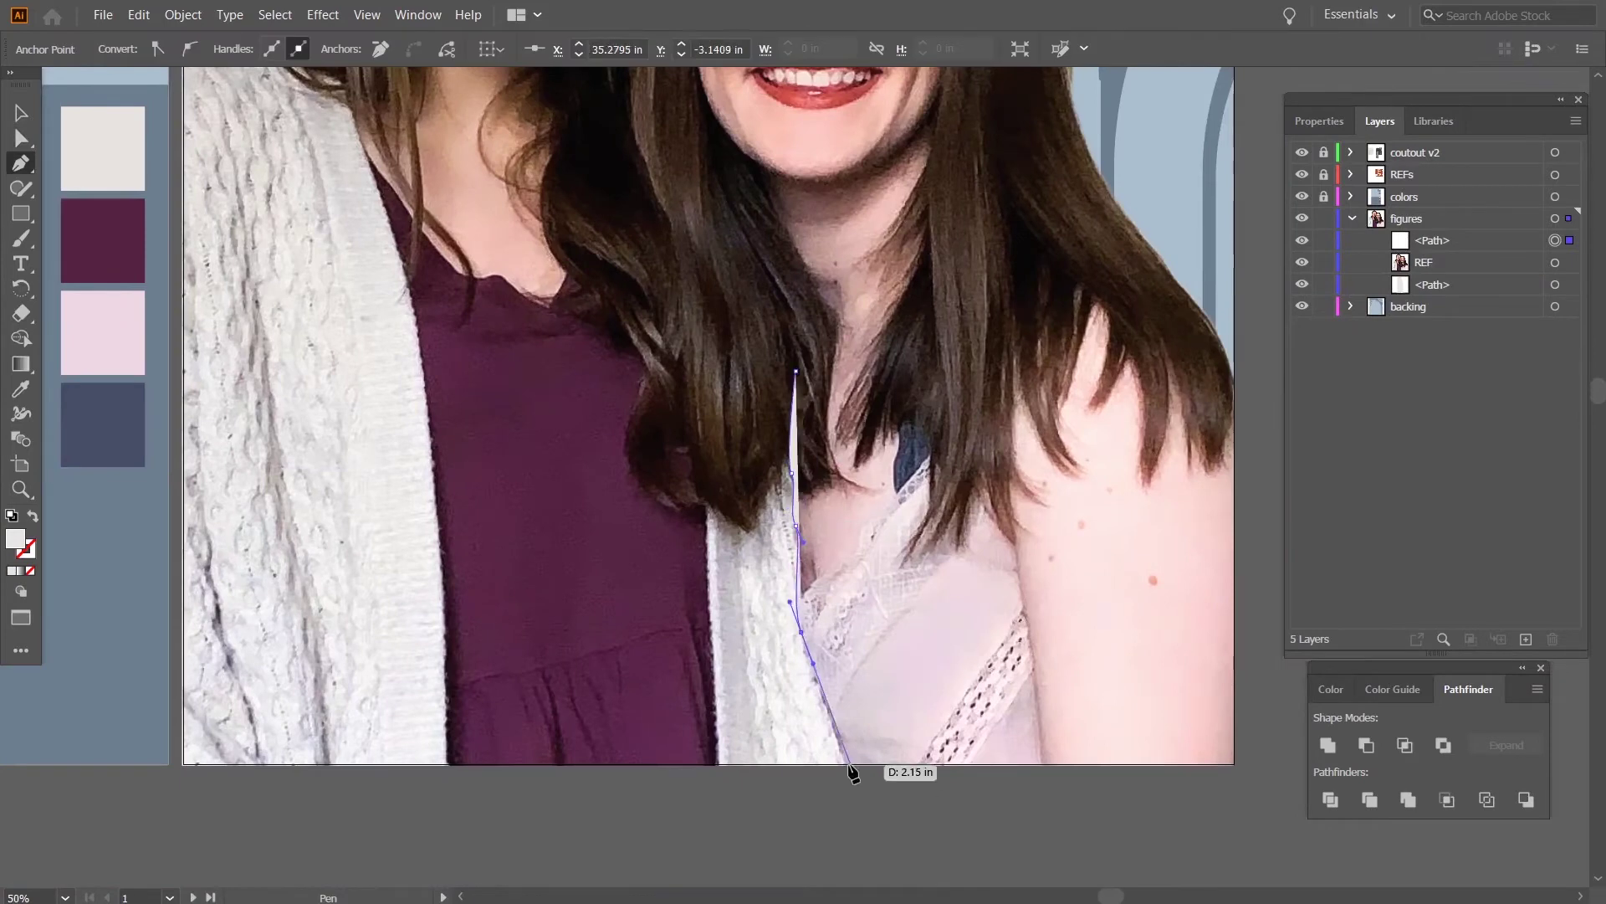
{"action": "left_click", "coordinate": [850, 771]}
{"action": "left_click", "coordinate": [720, 774]}
{"action": "left_click", "coordinate": [707, 470]}
{"action": "left_click", "coordinate": [796, 370]}
{"action": "left_click_drag", "start_coordinate": [1432, 240], "coordinate": [1446, 274]}
{"action": "key", "text": "ctrl+g"}
Trace the maroon top with the Pen tool, following its neckline and closing the shape at the artboard's lower edge.
{"action": "left_click", "coordinate": [527, 198]}
{"action": "left_click", "coordinate": [599, 303]}
{"action": "left_click", "coordinate": [629, 339]}
{"action": "left_click", "coordinate": [650, 340]}
{"action": "left_click", "coordinate": [672, 338]}
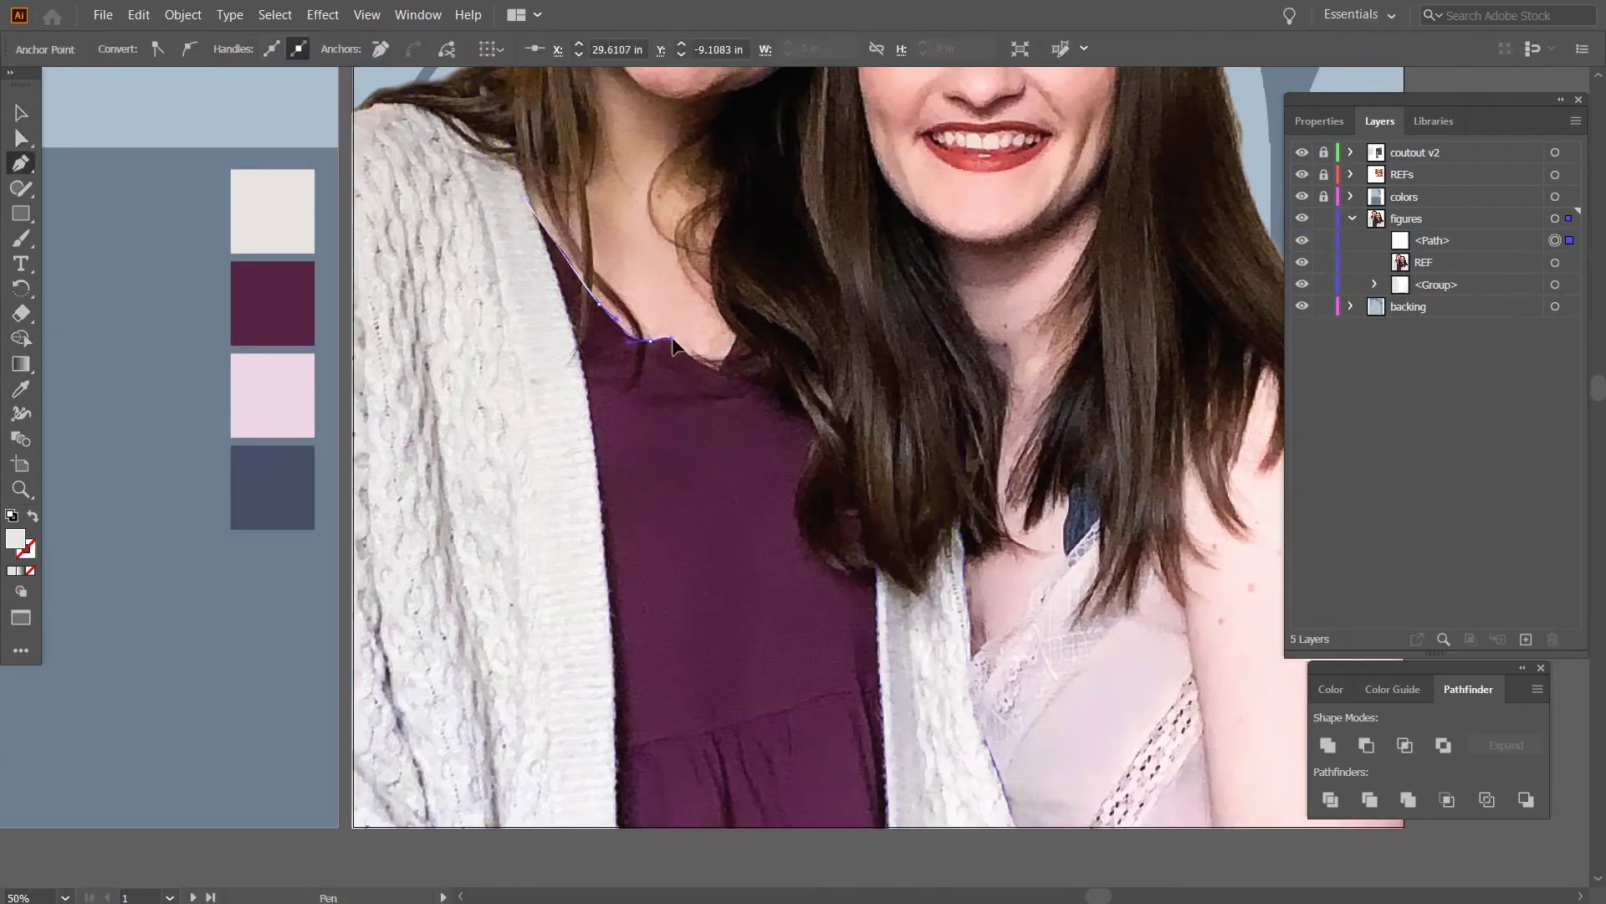
{"action": "left_click", "coordinate": [721, 368]}
{"action": "left_click", "coordinate": [743, 315]}
{"action": "left_click", "coordinate": [898, 387]}
{"action": "left_click", "coordinate": [899, 828]}
{"action": "left_click", "coordinate": [546, 829]}
{"action": "left_click", "coordinate": [524, 198]}
Fill the traced top with the maroon swatch and place it beneath the cardigan panels in their group.
{"action": "key", "text": "i"}
{"action": "left_click", "coordinate": [262, 315]}
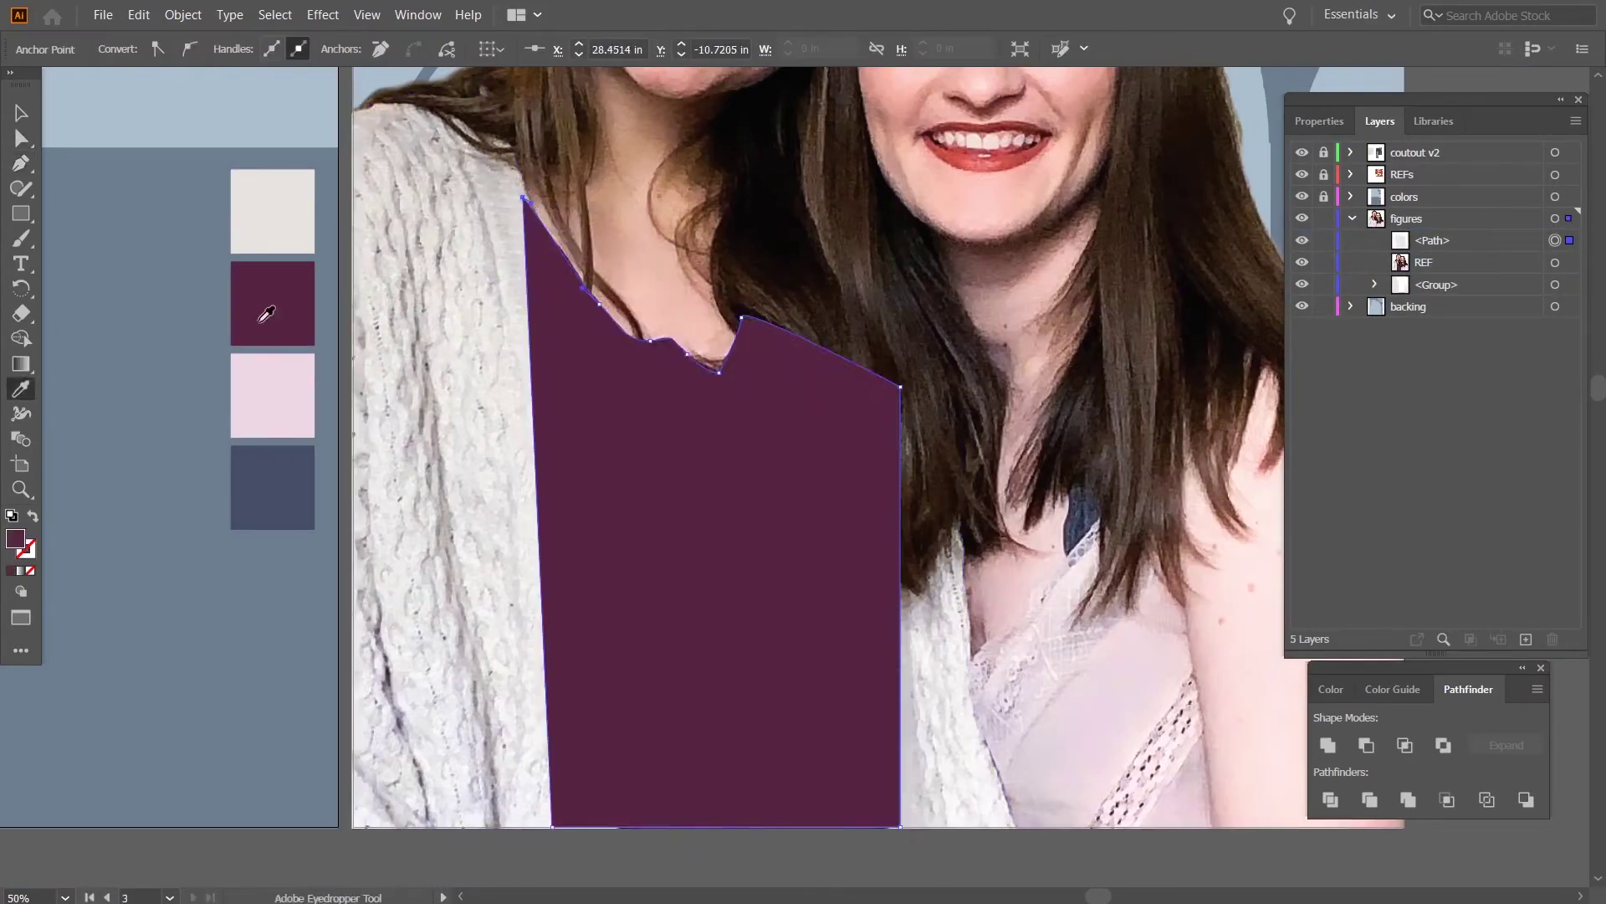
{"action": "left_click_drag", "start_coordinate": [1429, 320], "coordinate": [1429, 338]}
Hide the REF image and pull the clothing shapes' bottom corners down to the backing's lower edge.
{"action": "left_click", "coordinate": [1302, 240]}
{"action": "scroll", "coordinate": [824, 865], "scroll_direction": "down", "scroll_amount": 2}
{"action": "scroll", "coordinate": [824, 865], "scroll_direction": "up", "scroll_amount": 6}
{"action": "key", "text": "v"}
{"action": "left_click", "coordinate": [889, 606]}
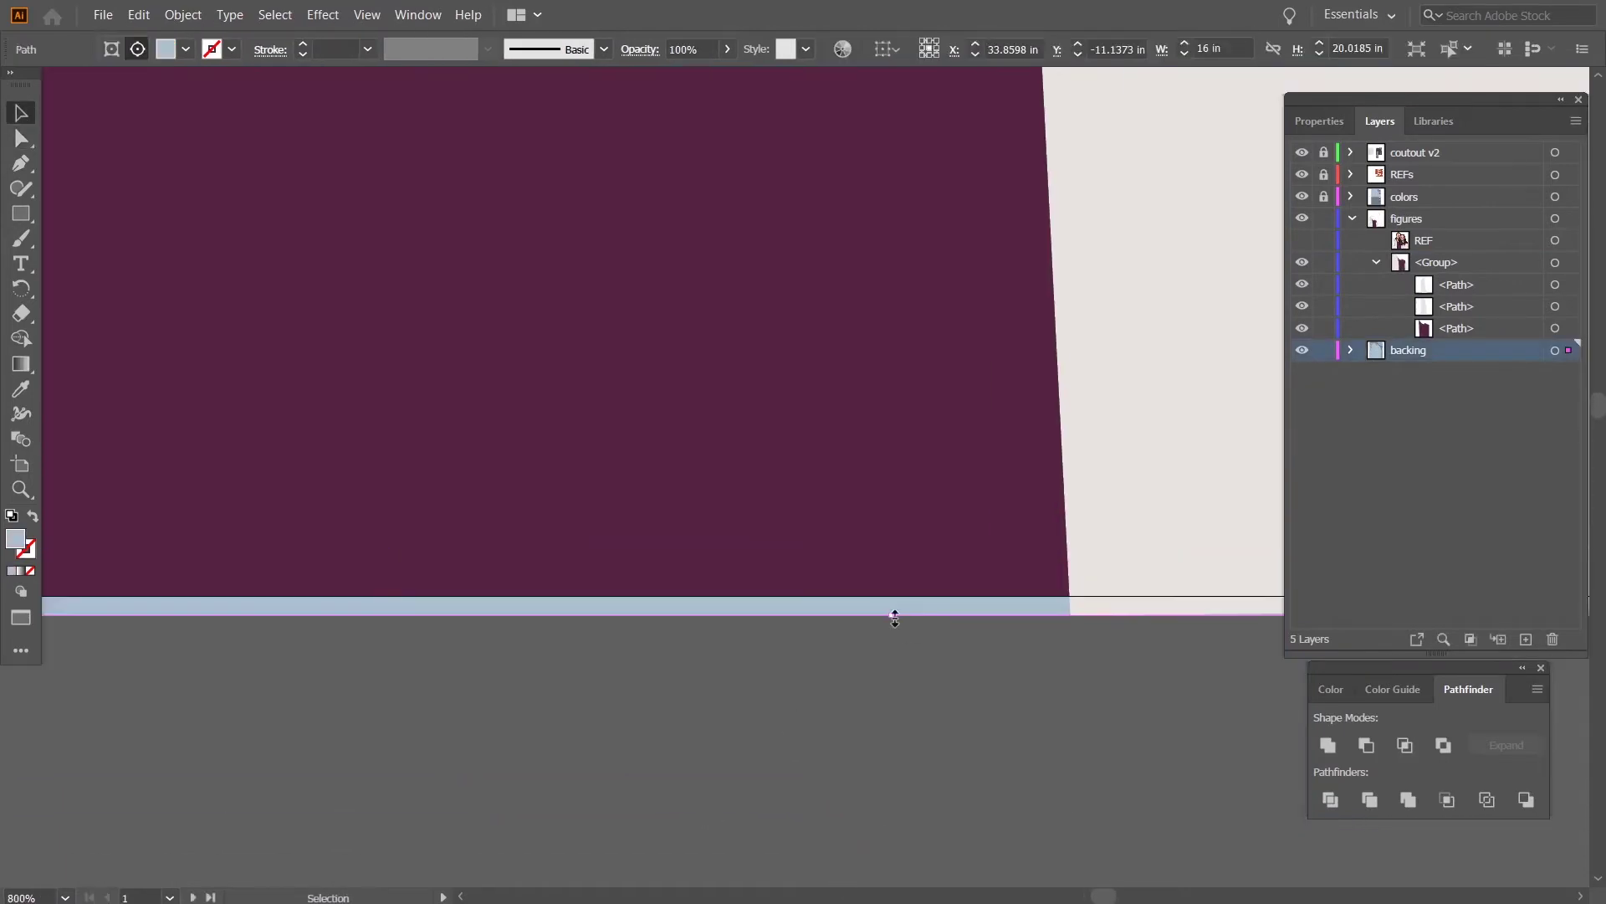
{"action": "scroll", "coordinate": [772, 650], "scroll_direction": "down", "scroll_amount": 4}
{"action": "left_click", "coordinate": [912, 627]}
{"action": "key", "text": "a"}
{"action": "scroll", "coordinate": [912, 647], "scroll_direction": "up", "scroll_amount": 5}
{"action": "left_click_drag", "start_coordinate": [351, 599], "coordinate": [351, 605]}
{"action": "scroll", "coordinate": [351, 606], "scroll_direction": "down", "scroll_amount": 3}
{"action": "left_click_drag", "start_coordinate": [1124, 646], "coordinate": [1126, 650]}
{"action": "left_click_drag", "start_coordinate": [735, 676], "coordinate": [736, 681]}
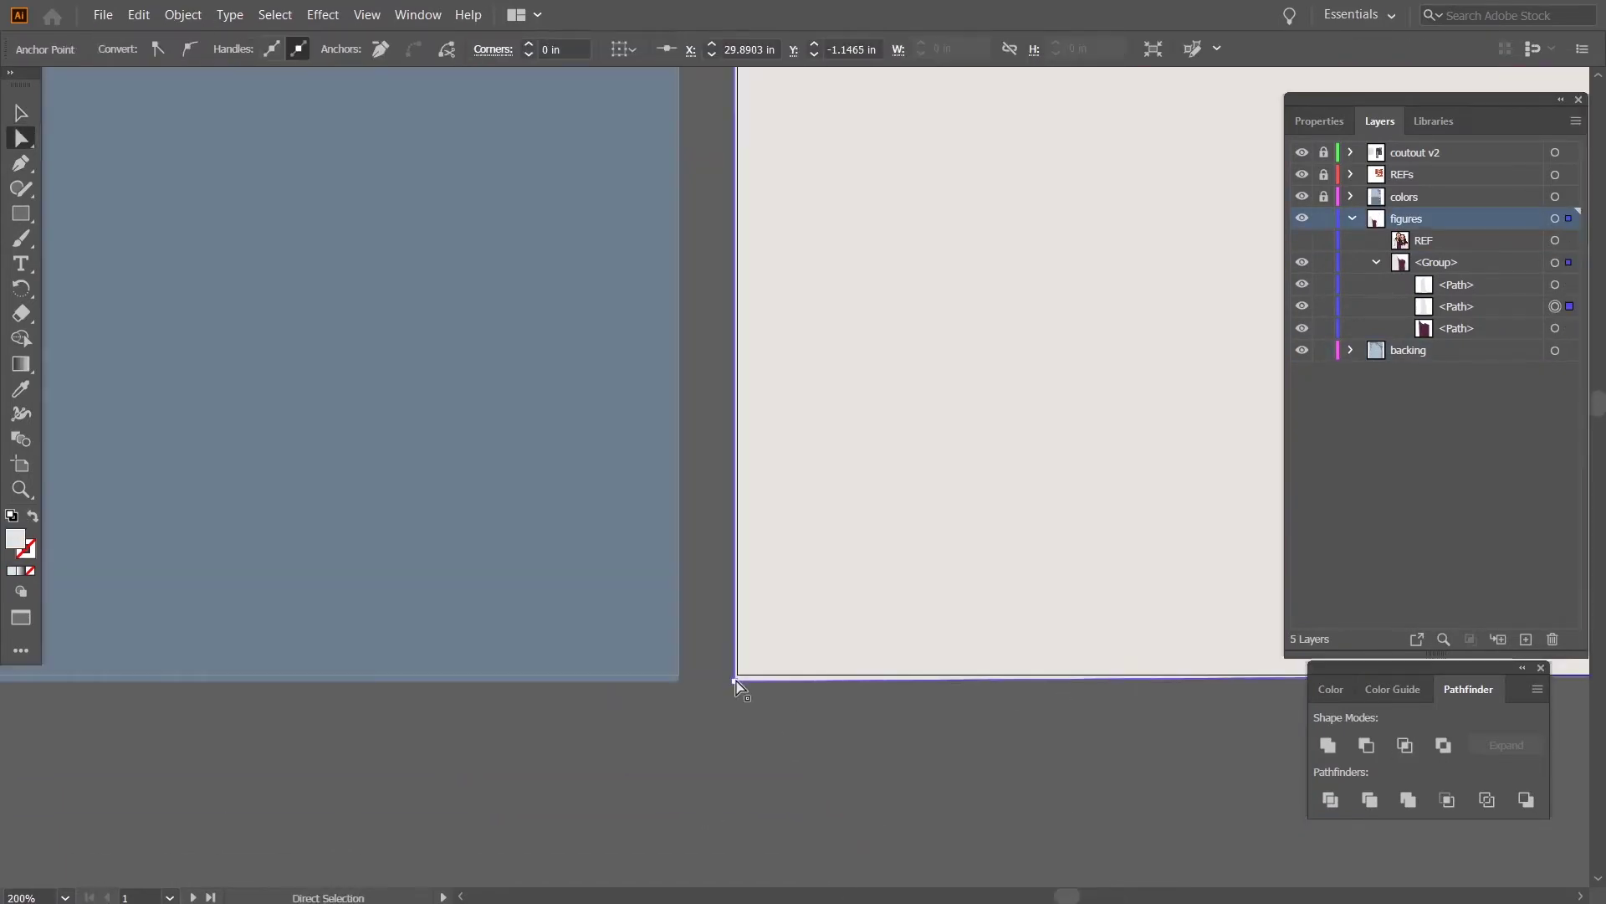
Show the REF image again and trace the pink lace top with the Pen tool as a closed shape.
{"action": "scroll", "coordinate": [679, 442], "scroll_direction": "up", "scroll_amount": 1}
{"action": "scroll", "coordinate": [678, 450], "scroll_direction": "down", "scroll_amount": 3}
{"action": "left_click", "coordinate": [1302, 240]}
{"action": "scroll", "coordinate": [682, 574], "scroll_direction": "up", "scroll_amount": 2}
{"action": "key", "text": "p"}
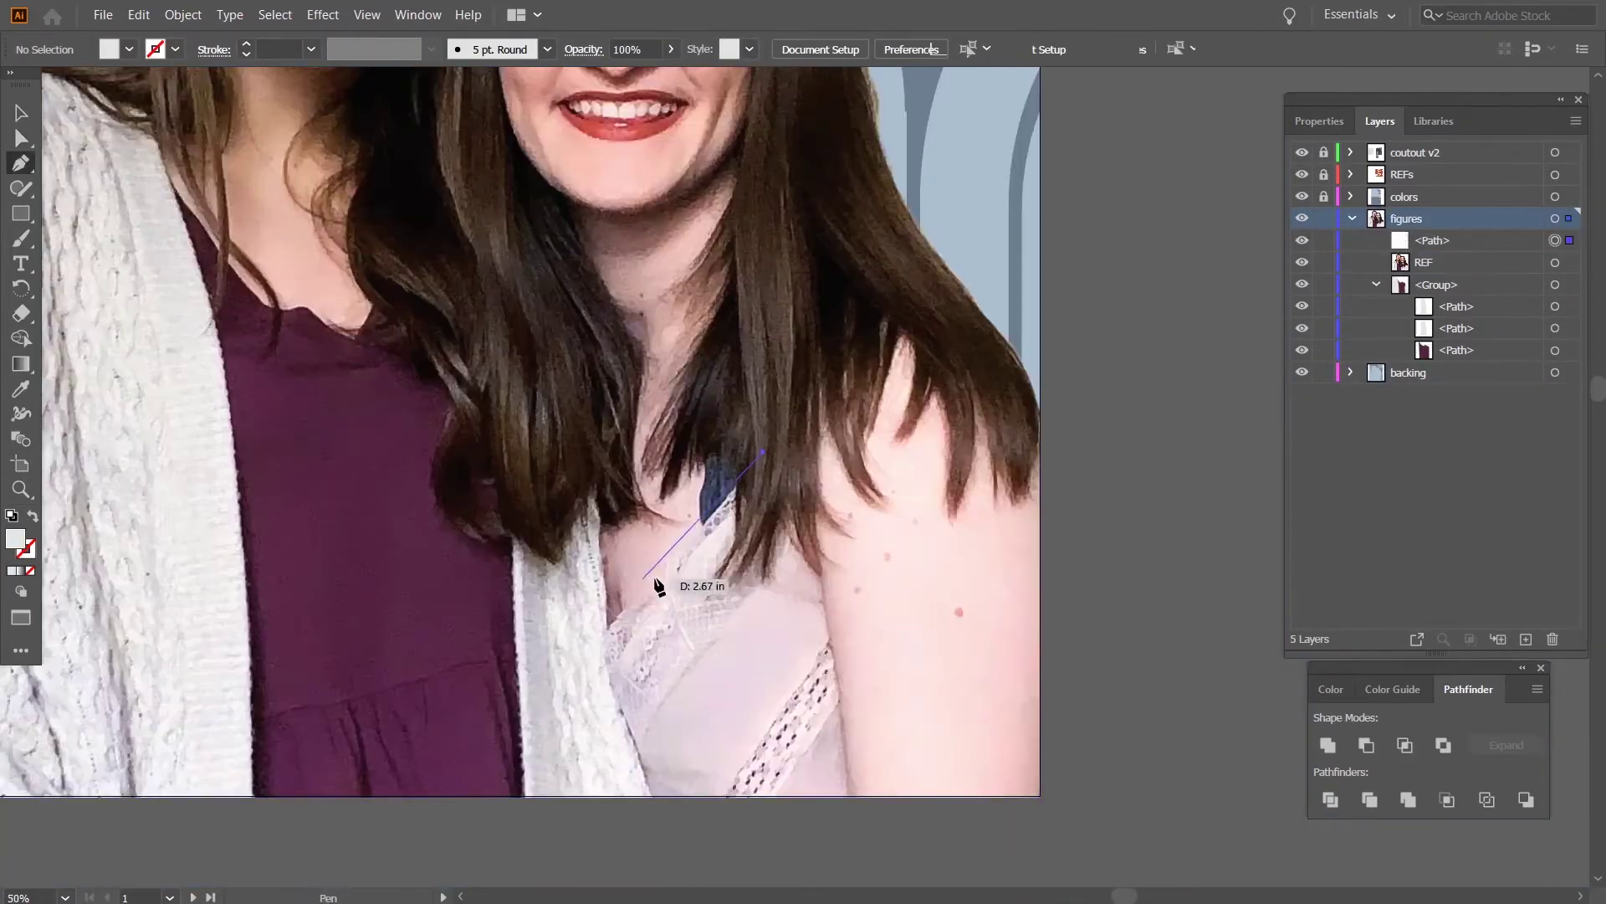
{"action": "left_click", "coordinate": [763, 453]}
{"action": "left_click_drag", "start_coordinate": [665, 574], "coordinate": [662, 589]}
{"action": "left_click", "coordinate": [859, 795]}
{"action": "left_click", "coordinate": [813, 453]}
{"action": "left_click", "coordinate": [763, 453]}
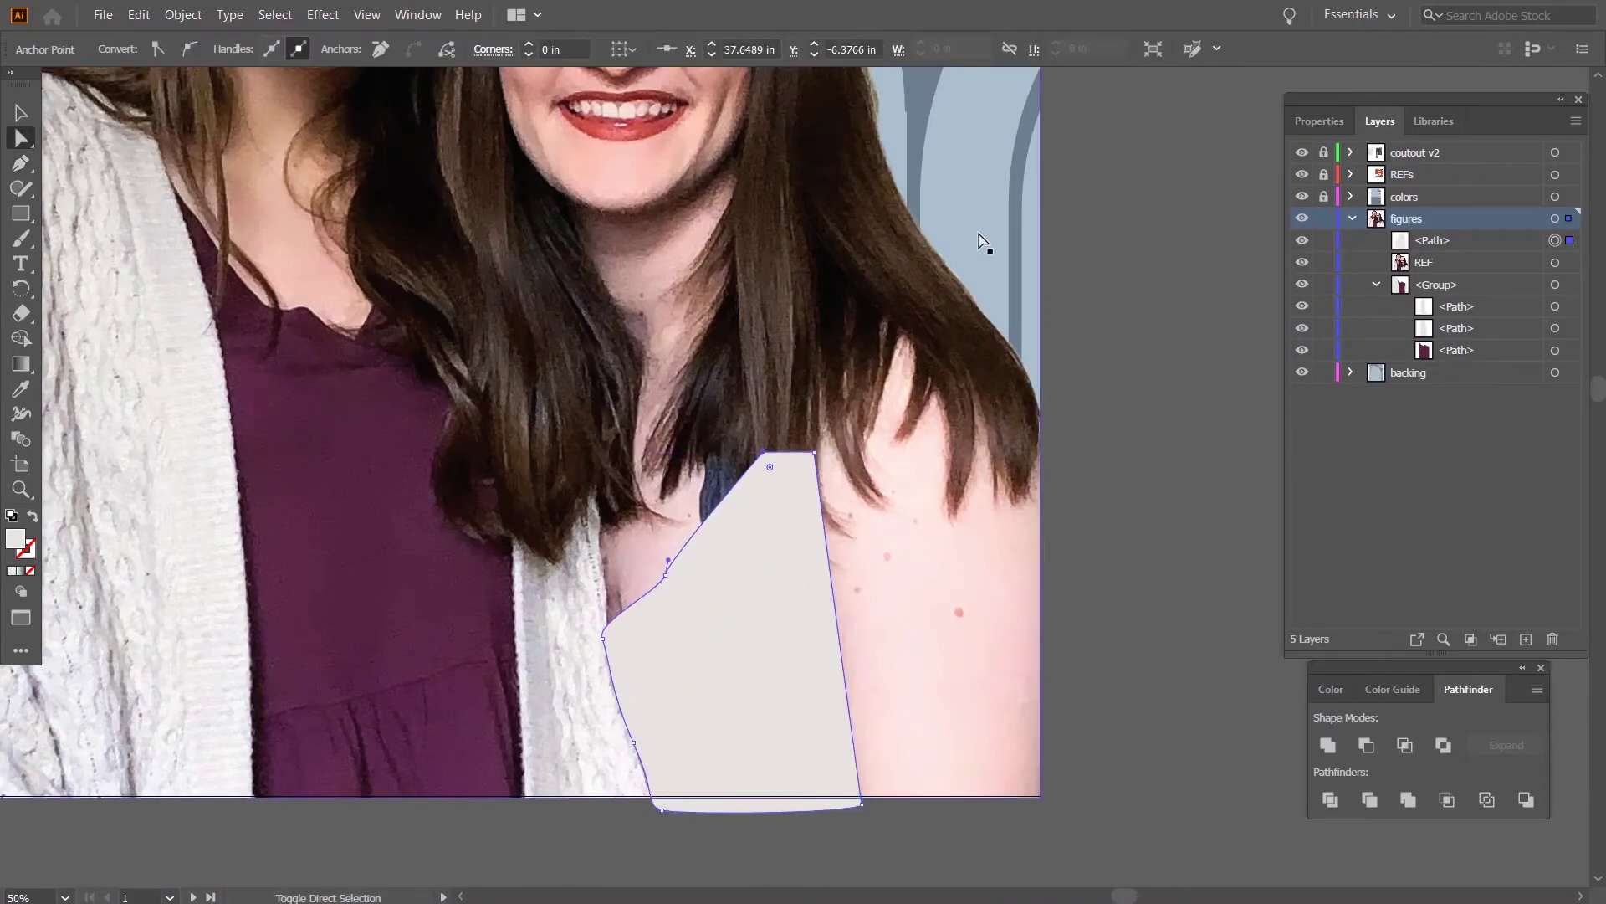
Draw a rectangle matching the portrait's artboard area and name it frame.
{"action": "key", "text": "a"}
{"action": "key", "text": "ctrl+shift+a"}
{"action": "left_click_drag", "start_coordinate": [1162, 274], "coordinate": [1235, 354]}
{"action": "scroll", "coordinate": [745, 681], "scroll_direction": "down", "scroll_amount": 2}
{"action": "key", "text": "m"}
{"action": "left_click_drag", "start_coordinate": [402, 118], "coordinate": [929, 779]}
{"action": "scroll", "coordinate": [907, 775], "scroll_direction": "up", "scroll_amount": 4}
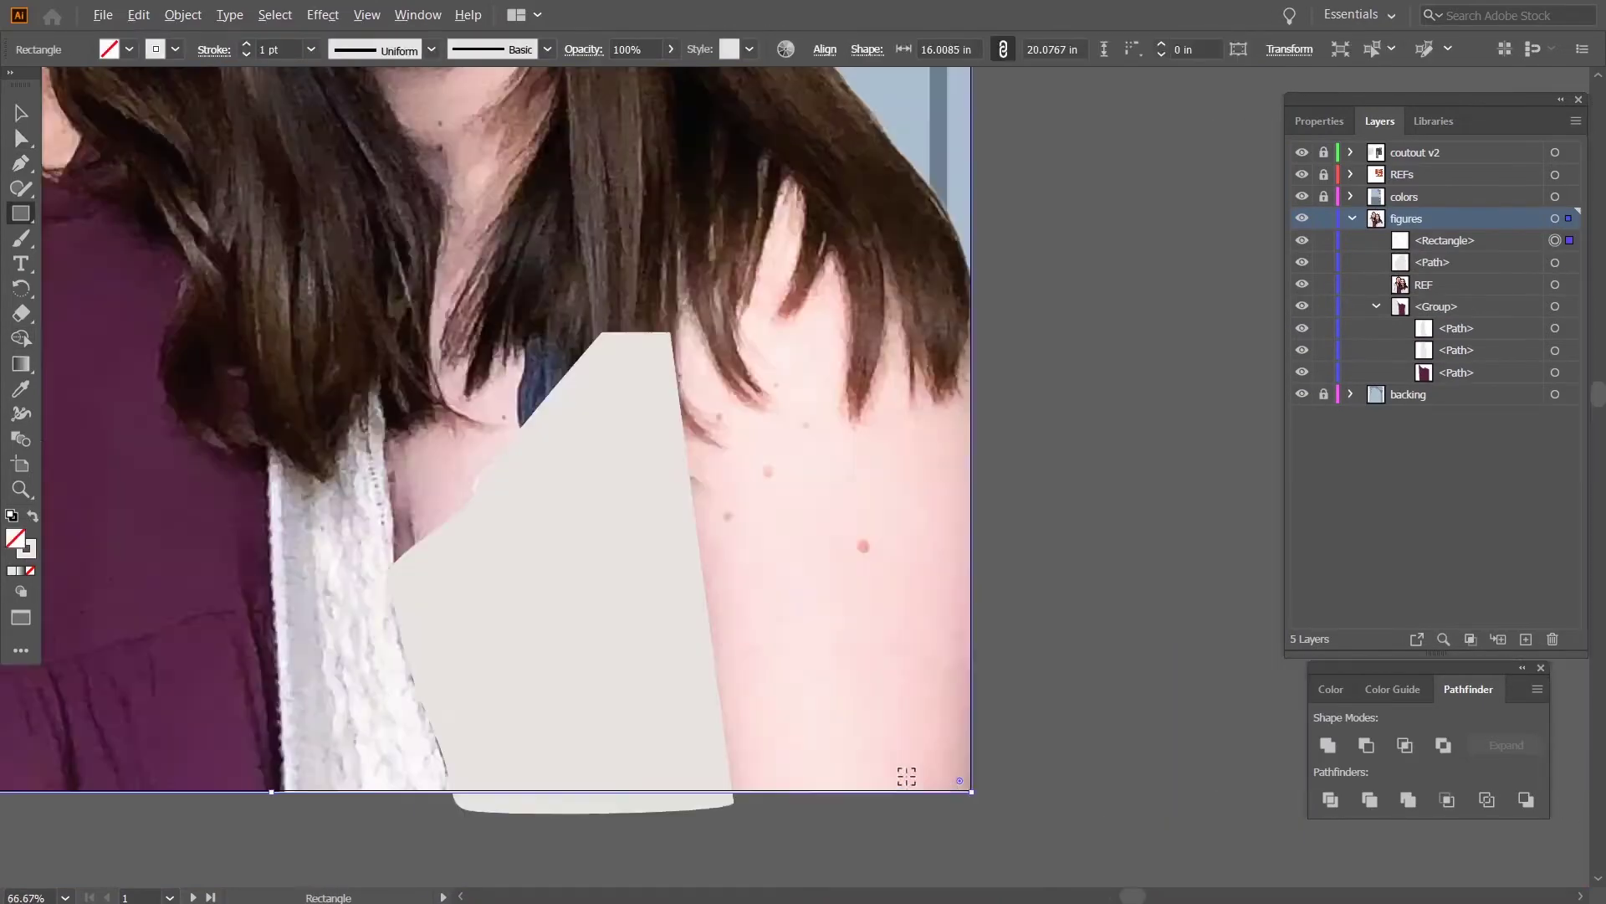
{"action": "double_click", "coordinate": [1432, 240]}
{"action": "type", "text": "frame"}
{"action": "key", "text": "Return"}
Trim the part of the lace top hanging below the artboard, using the frame rectangle with the Shape Builder.
{"action": "key", "text": "v"}
{"action": "left_click", "coordinate": [585, 469], "text": "shift"}
{"action": "key", "text": "shift+m"}
{"action": "left_click", "coordinate": [661, 692], "text": "alt"}
{"action": "key", "text": "a"}
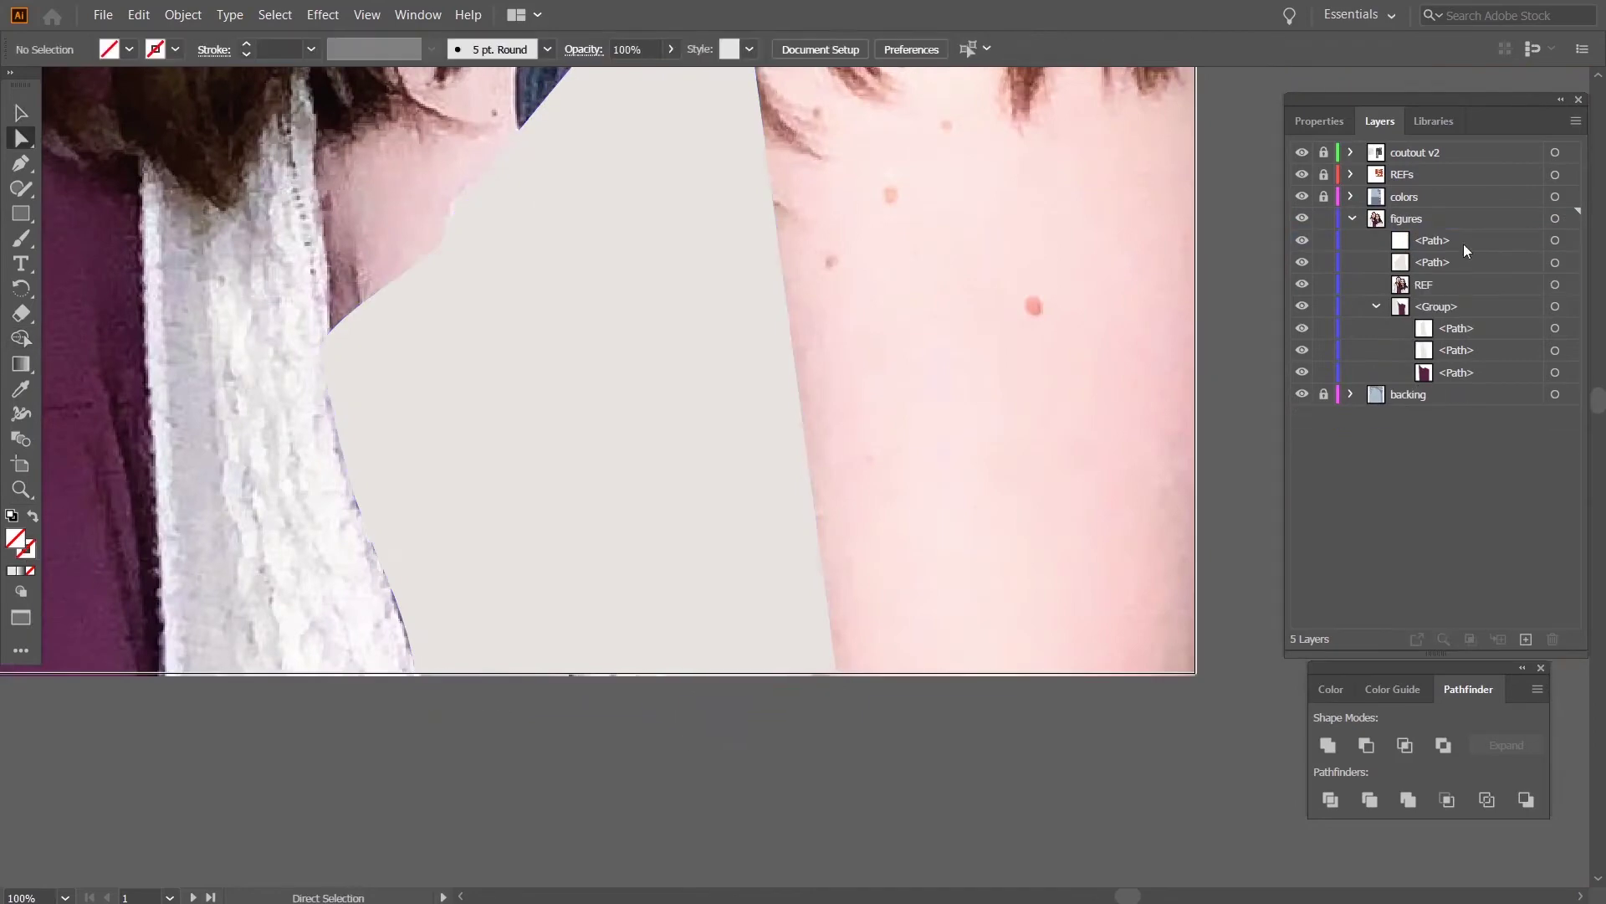
Rename the trimmed rectangle path as frame again and place the lace top beneath the REF image.
{"action": "double_click", "coordinate": [1432, 241]}
{"action": "type", "text": "frame"}
{"action": "key", "text": "Return"}
{"action": "left_click_drag", "start_coordinate": [1442, 261], "coordinate": [1437, 295]}
{"action": "left_click_drag", "start_coordinate": [818, 675], "coordinate": [684, 698]}
Hide the REF image, fill the lace top with the pink swatch and place the frame beneath the clothing group.
{"action": "left_click", "coordinate": [1302, 262]}
{"action": "left_click", "coordinate": [844, 752]}
{"action": "key", "text": "i"}
{"action": "left_click", "coordinate": [321, 558]}
{"action": "left_click_drag", "start_coordinate": [1429, 241], "coordinate": [1470, 294]}
{"action": "scroll", "coordinate": [770, 796], "scroll_direction": "up", "scroll_amount": 5}
{"action": "key", "text": "p"}
{"action": "left_click", "coordinate": [828, 412]}
{"action": "left_click", "coordinate": [864, 682]}
{"action": "scroll", "coordinate": [871, 563], "scroll_direction": "down", "scroll_amount": 3}
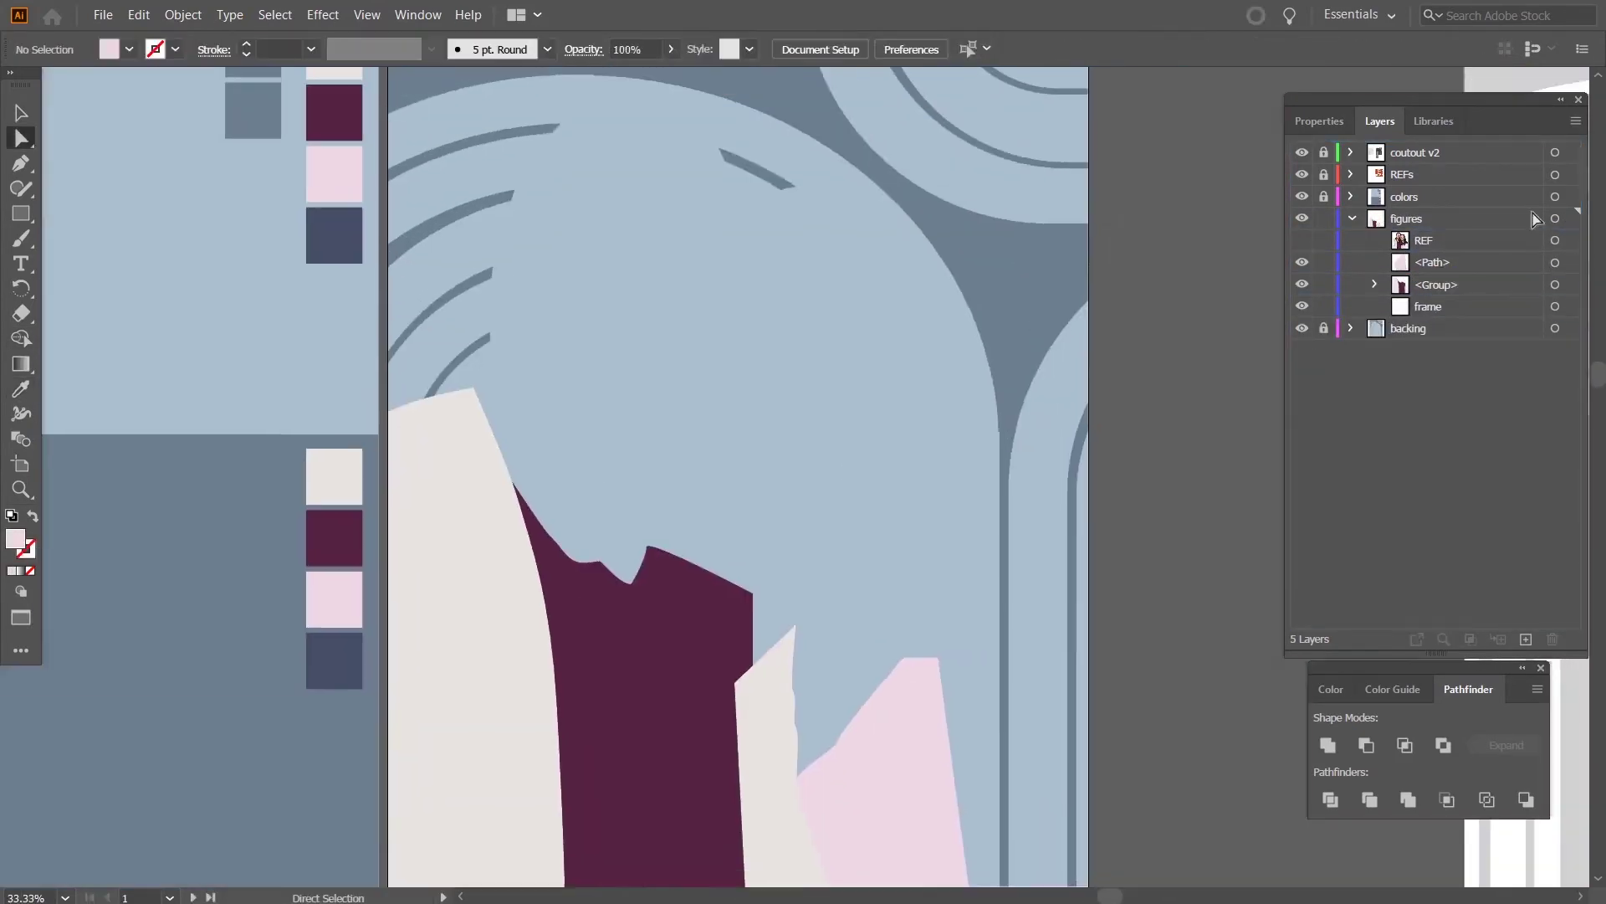
Show the REF image, trace the navy strap as a closed Pen shape and place it beneath the lace top.
{"action": "left_click", "coordinate": [1301, 240]}
{"action": "scroll", "coordinate": [803, 578], "scroll_direction": "up", "scroll_amount": 3}
{"action": "left_click", "coordinate": [807, 652]}
{"action": "left_click", "coordinate": [793, 603]}
{"action": "left_click", "coordinate": [859, 512]}
{"action": "left_click", "coordinate": [806, 652]}
{"action": "left_click_drag", "start_coordinate": [1432, 241], "coordinate": [1431, 272]}
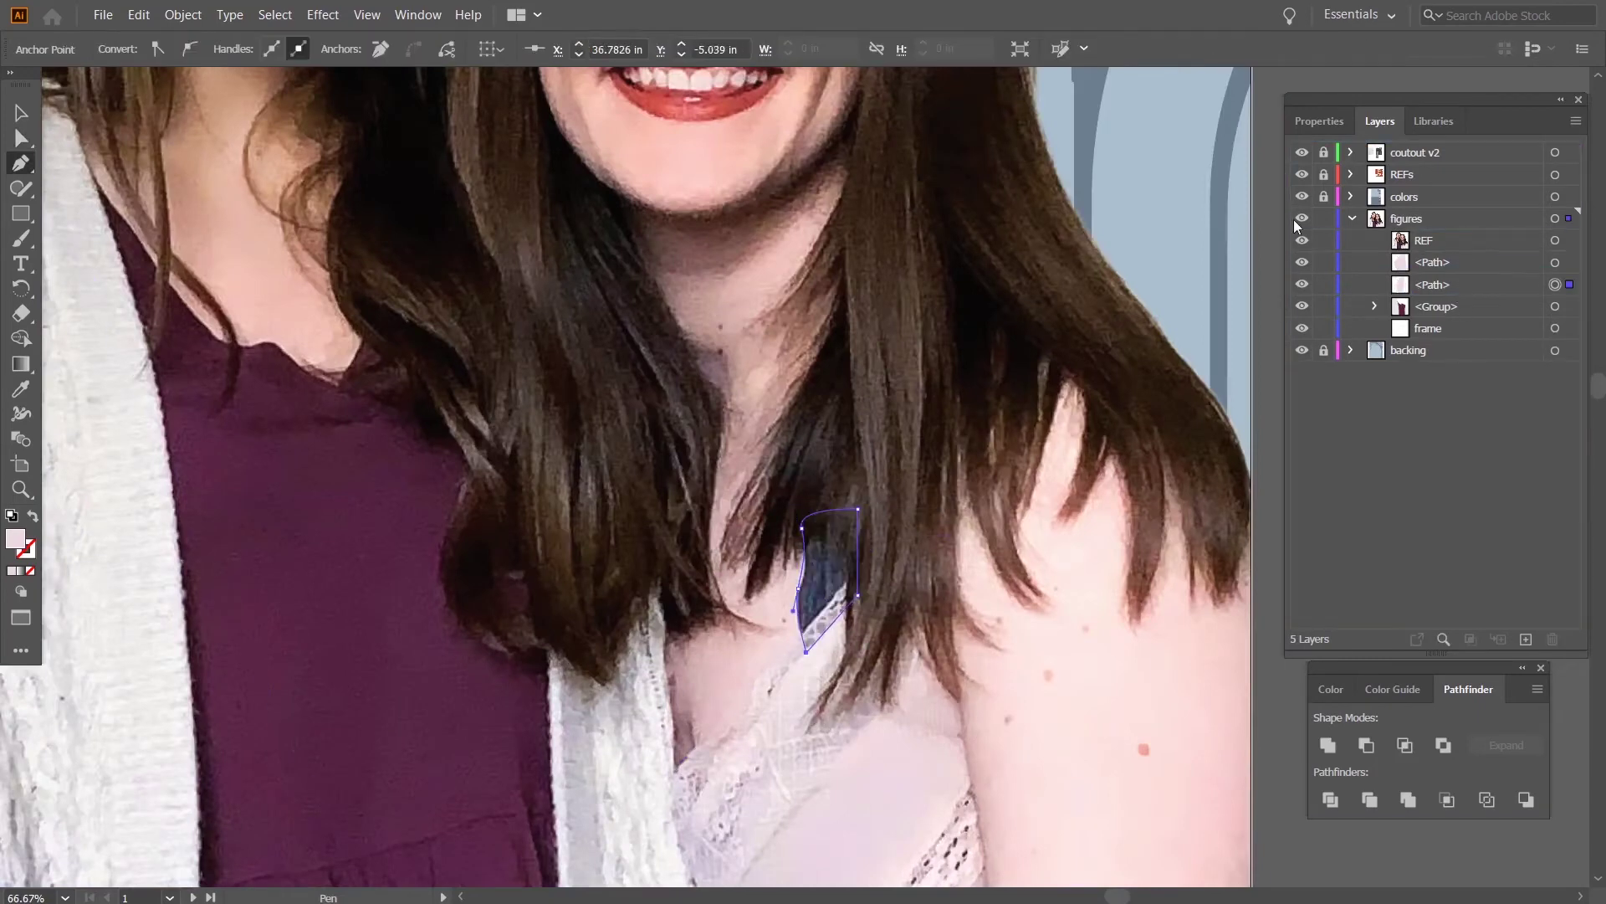
Hide the REF image and fill the traced strap with the navy swatch.
{"action": "left_click", "coordinate": [1302, 241]}
{"action": "scroll", "coordinate": [824, 586], "scroll_direction": "down", "scroll_amount": 3}
{"action": "key", "text": "i"}
{"action": "left_click", "coordinate": [371, 453]}
{"action": "left_click", "coordinate": [1556, 262]}
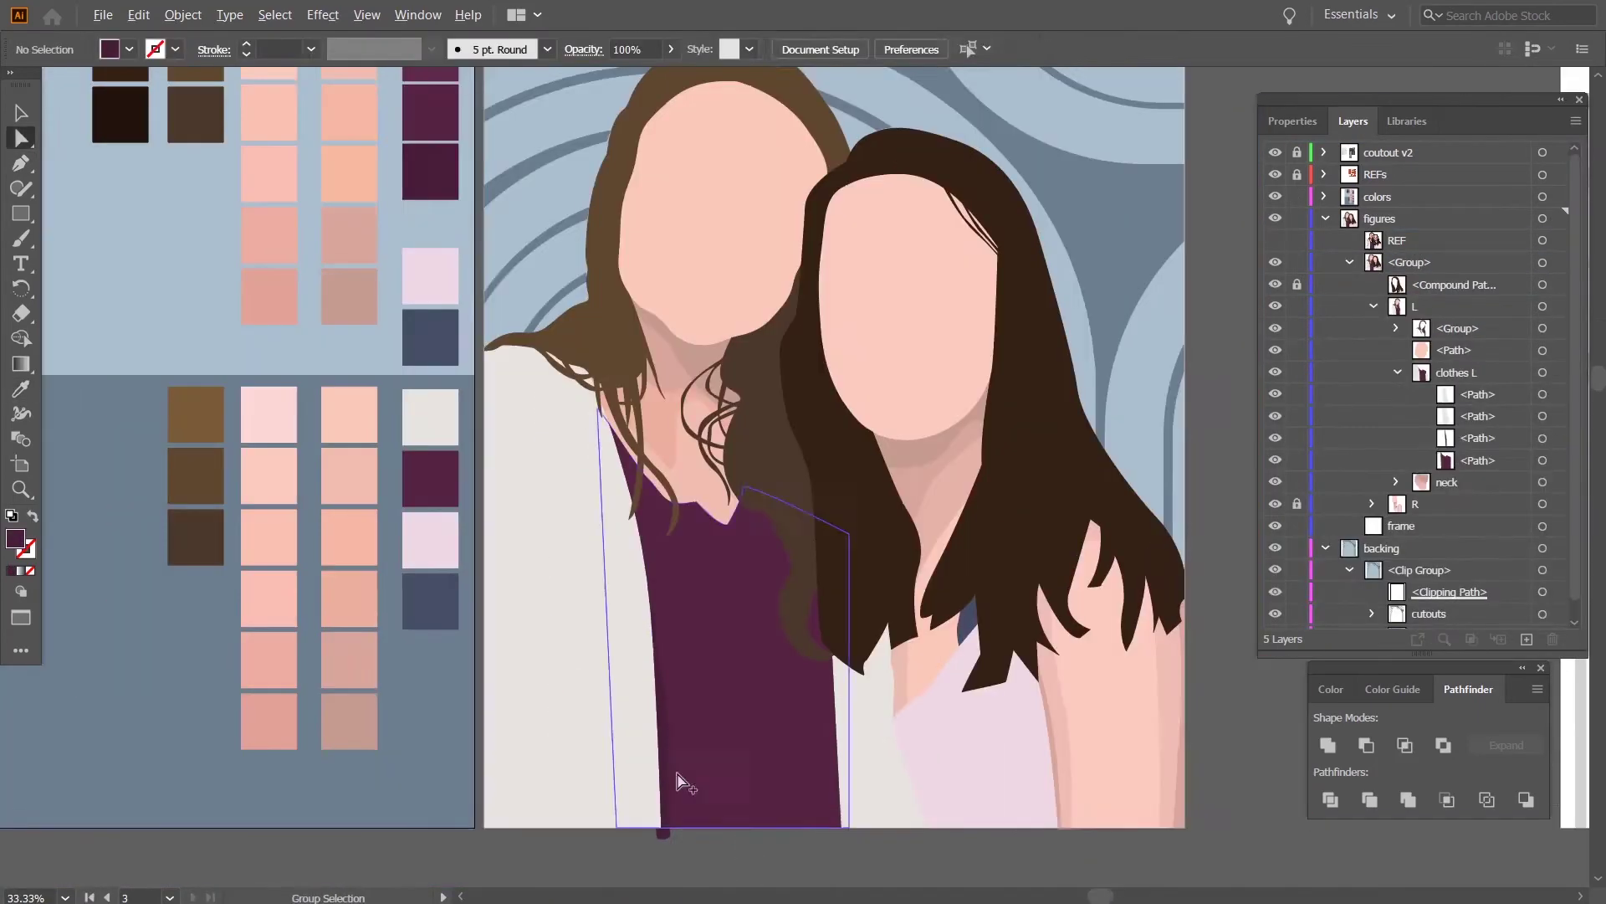
Recolor the cardigan's shadow strip on the maroon top and the third maroon palette swatch to a darker maroon.
{"action": "left_click", "coordinate": [663, 804]}
{"action": "left_click", "coordinate": [430, 171], "text": "shift"}
{"action": "double_click", "coordinate": [15, 538]}
{"action": "left_click", "coordinate": [697, 373]}
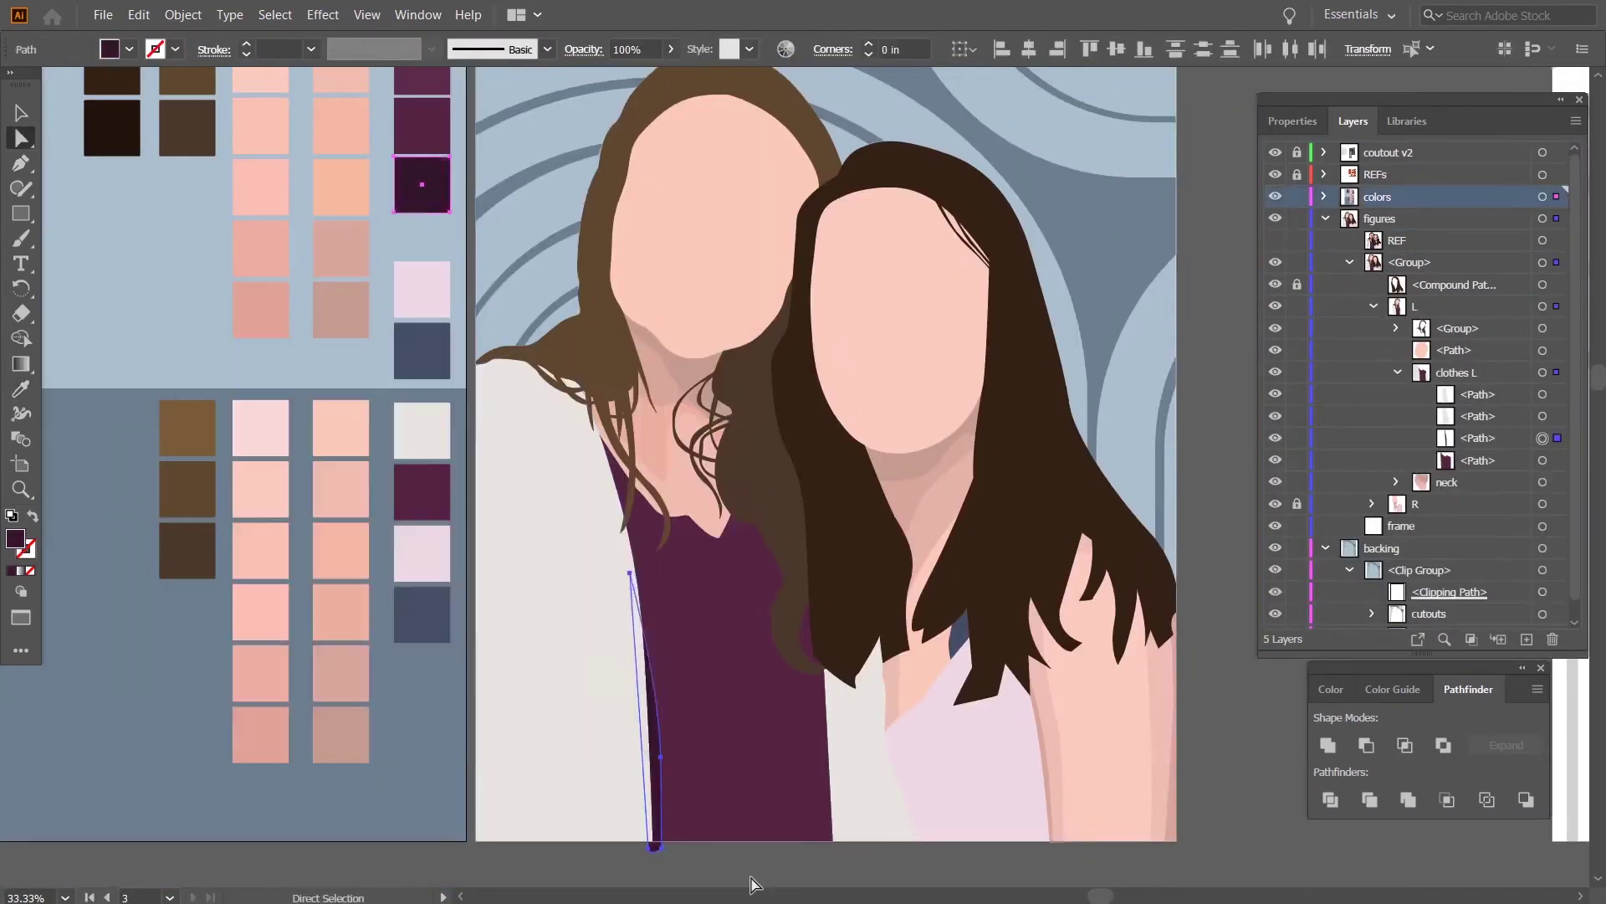
Trim the shadow strip's end hanging below the artboard with the Shape Builder.
{"action": "scroll", "coordinate": [686, 878], "scroll_direction": "up", "scroll_amount": 3}
{"action": "key", "text": "shift+m"}
{"action": "left_click", "coordinate": [596, 771], "text": "alt"}
{"action": "scroll", "coordinate": [527, 878], "scroll_direction": "down", "scroll_amount": 2}
Show the REF image and trace the shadow along the hair on the maroon top as a closed Pen shape.
{"action": "left_click", "coordinate": [663, 549]}
{"action": "left_click", "coordinate": [1275, 240]}
{"action": "key", "text": "p"}
{"action": "scroll", "coordinate": [680, 359], "scroll_direction": "up", "scroll_amount": 2}
{"action": "left_click", "coordinate": [641, 291]}
{"action": "left_click", "coordinate": [776, 472]}
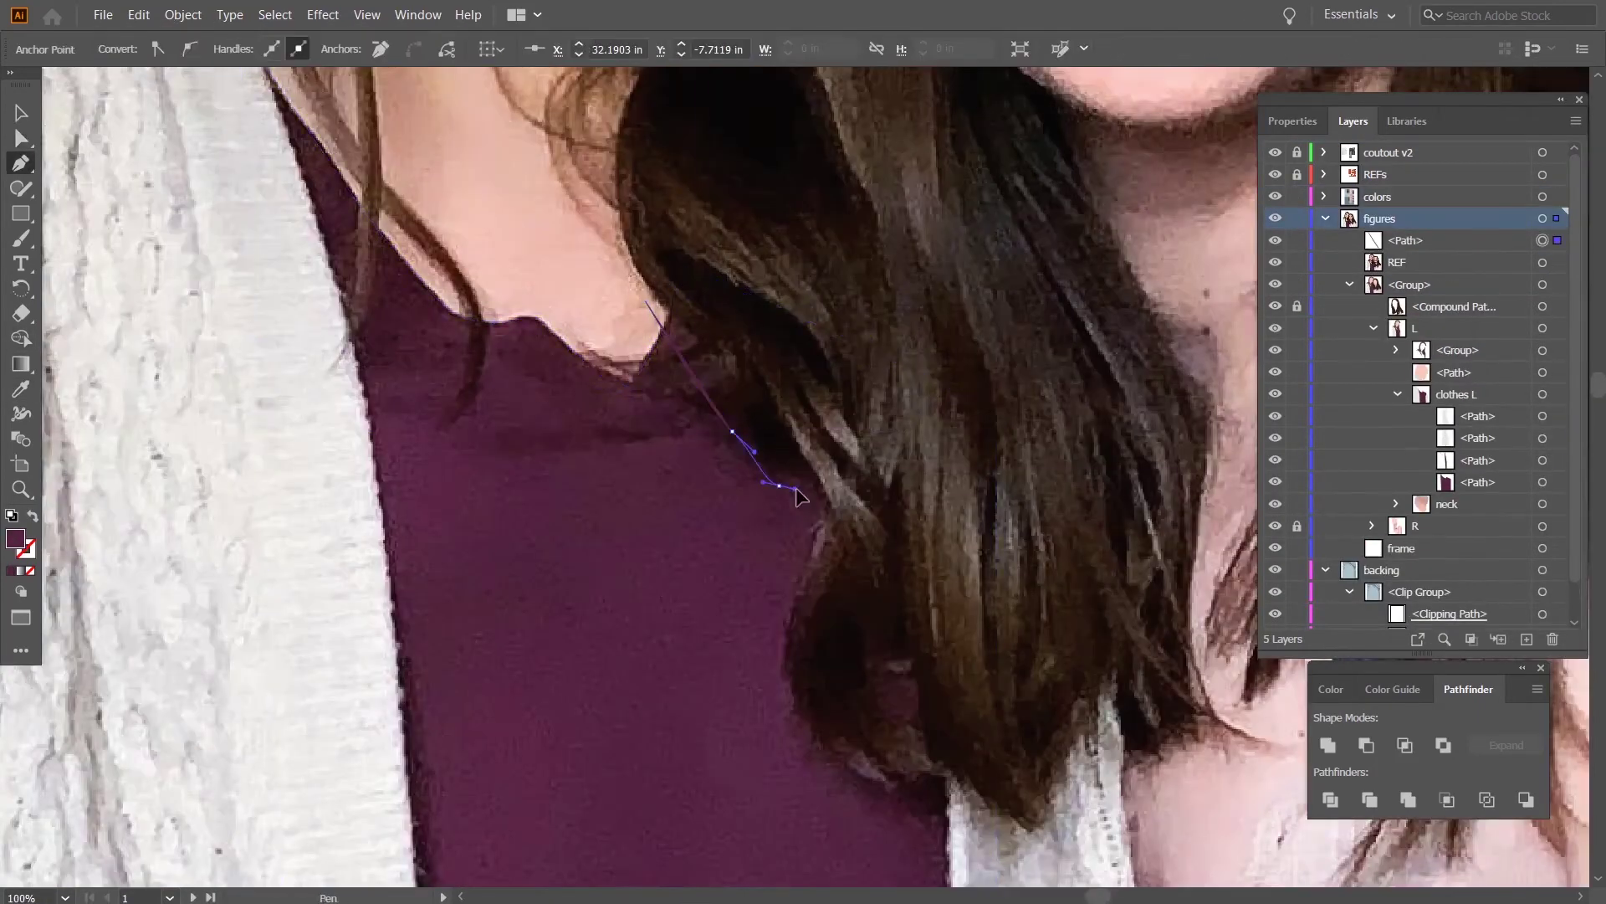
{"action": "left_click", "coordinate": [789, 277]}
{"action": "left_click", "coordinate": [726, 424]}
{"action": "left_click_drag", "start_coordinate": [857, 579], "coordinate": [885, 636]}
{"action": "left_click_drag", "start_coordinate": [861, 644], "coordinate": [821, 388]}
{"action": "left_click", "coordinate": [799, 493]}
{"action": "left_click", "coordinate": [852, 817]}
{"action": "left_click_drag", "start_coordinate": [870, 335], "coordinate": [882, 721]}
{"action": "left_click", "coordinate": [861, 268]}
{"action": "left_click", "coordinate": [694, 93]}
{"action": "left_click", "coordinate": [541, 182]}
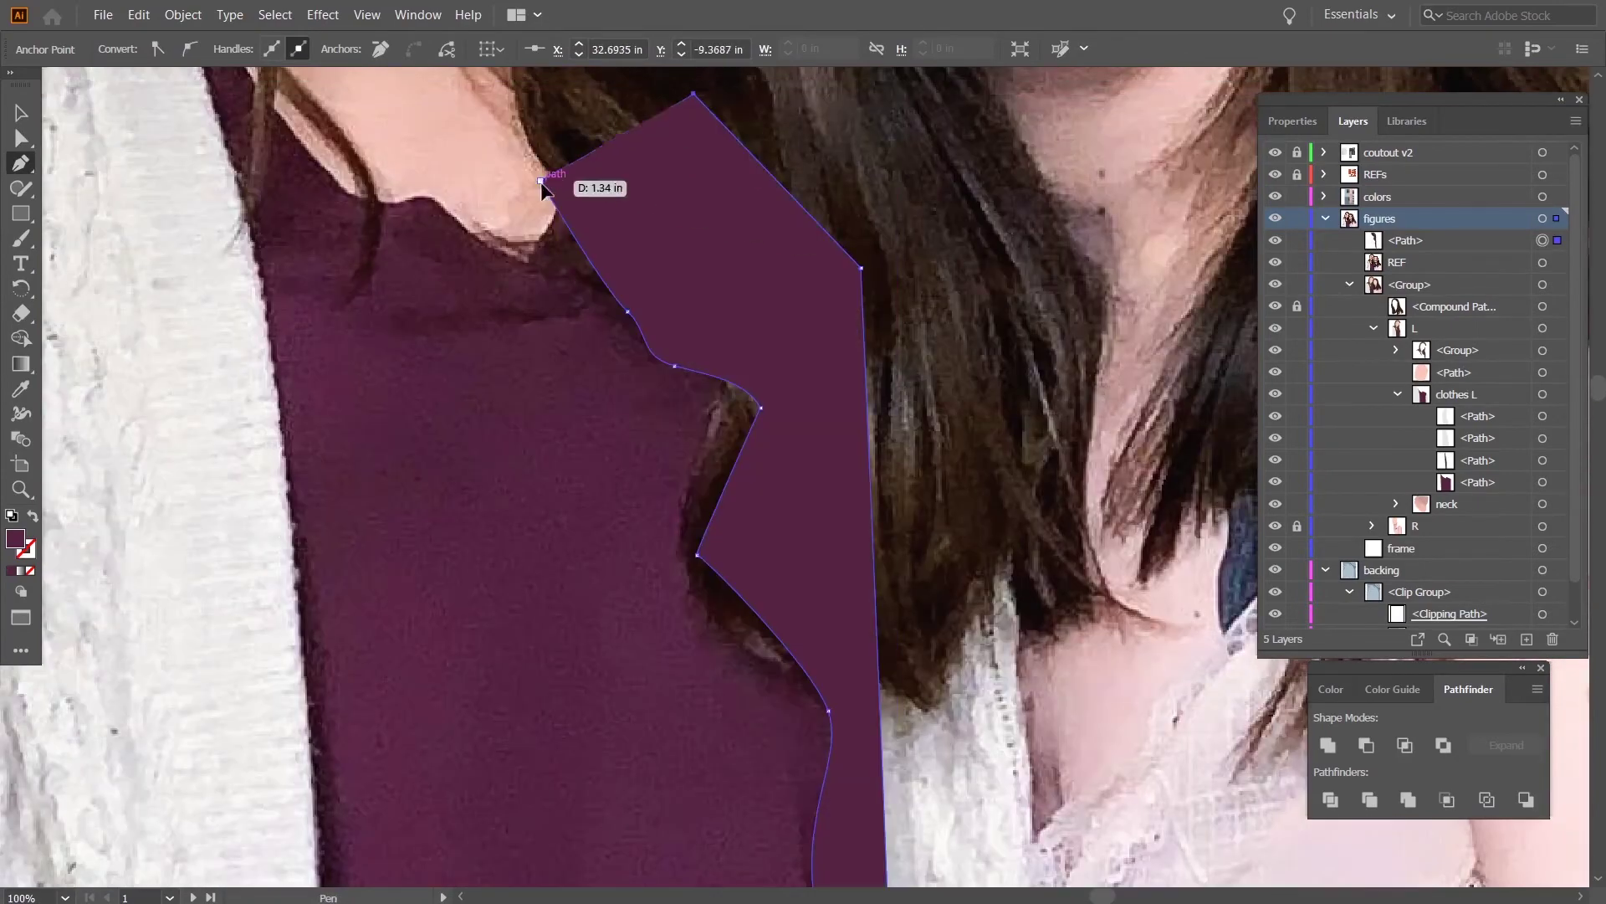
Hide the REF image and trim the hair shadow's excess against the maroon top with the Shape Builder.
{"action": "left_click", "coordinate": [1275, 262]}
{"action": "left_click", "coordinate": [430, 502], "text": "shift"}
{"action": "key", "text": "shift+m"}
{"action": "left_click", "coordinate": [682, 151], "text": "alt"}
{"action": "key", "text": "a"}
{"action": "scroll", "coordinate": [915, 520], "scroll_direction": "down", "scroll_amount": 5}
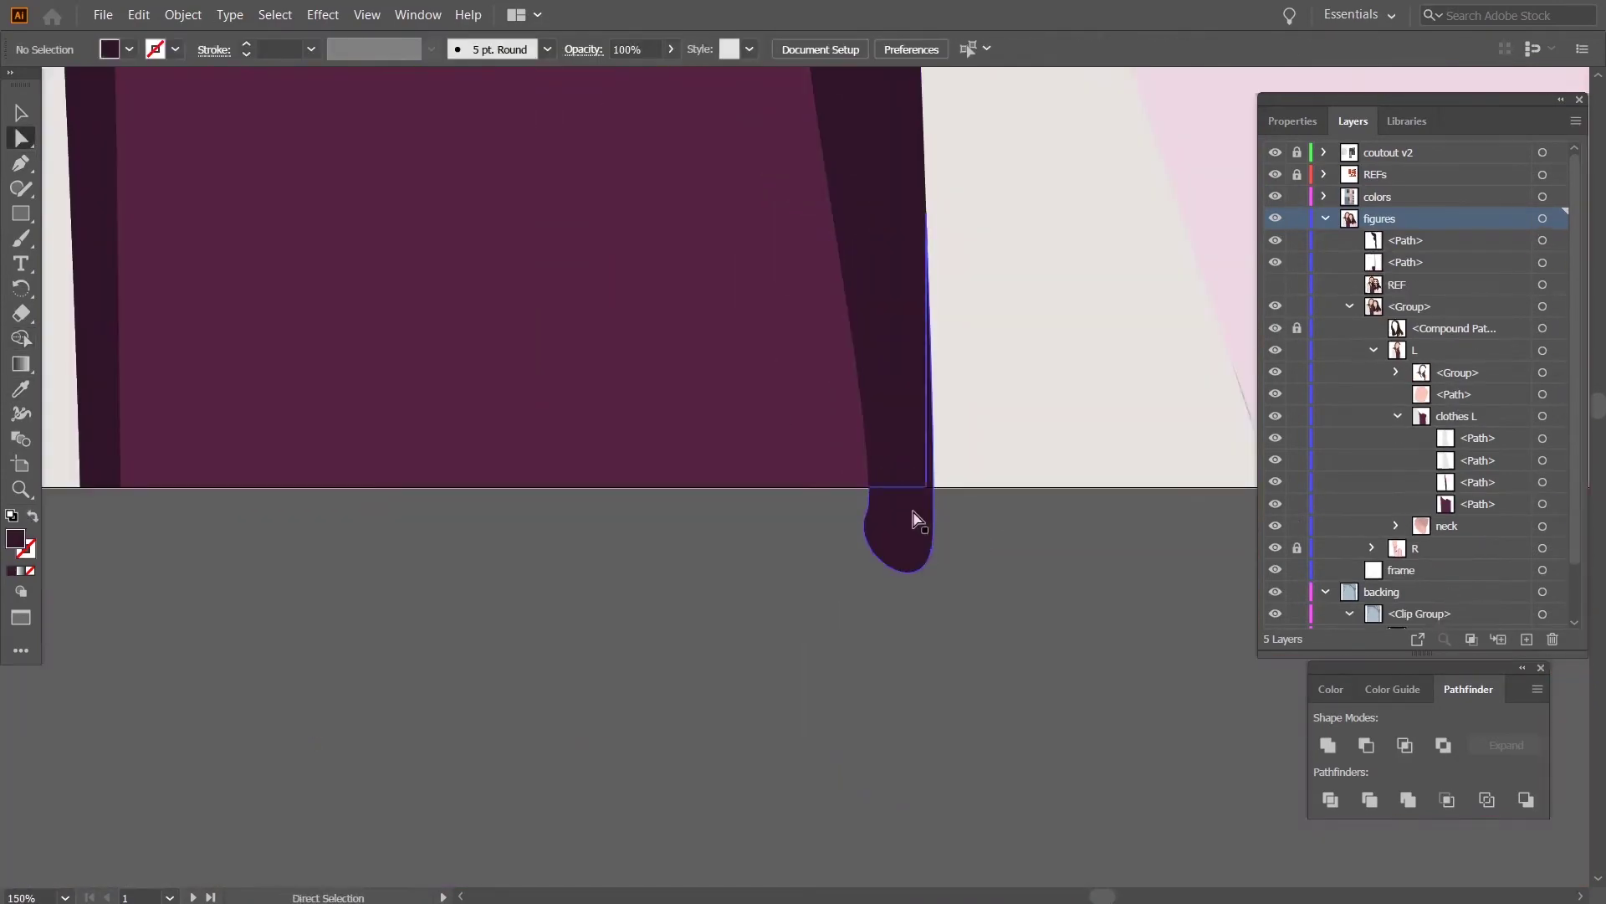
{"action": "key", "text": "v"}
{"action": "left_click", "coordinate": [433, 535]}
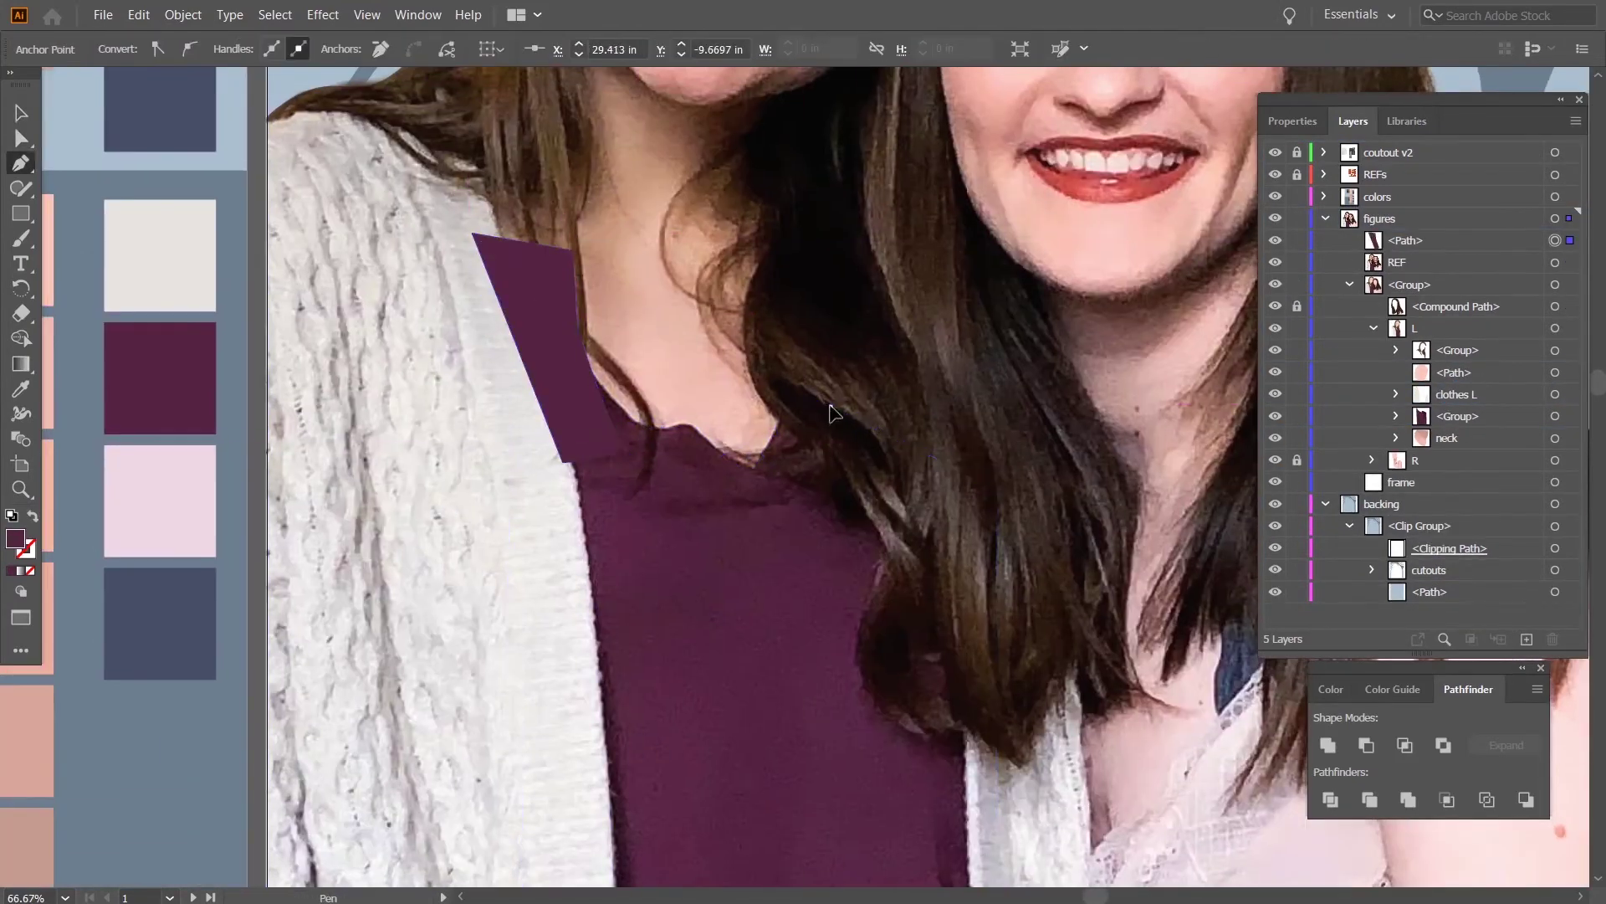
Trace the shadow below the maroon top's neckline with the Pen tool over the REF image.
{"action": "left_click", "coordinate": [831, 407], "text": "ctrl"}
{"action": "left_click", "coordinate": [831, 406]}
{"action": "left_click_drag", "start_coordinate": [789, 507], "coordinate": [752, 512]}
{"action": "left_click_drag", "start_coordinate": [665, 507], "coordinate": [697, 497]}
{"action": "left_click_drag", "start_coordinate": [701, 477], "coordinate": [674, 458]}
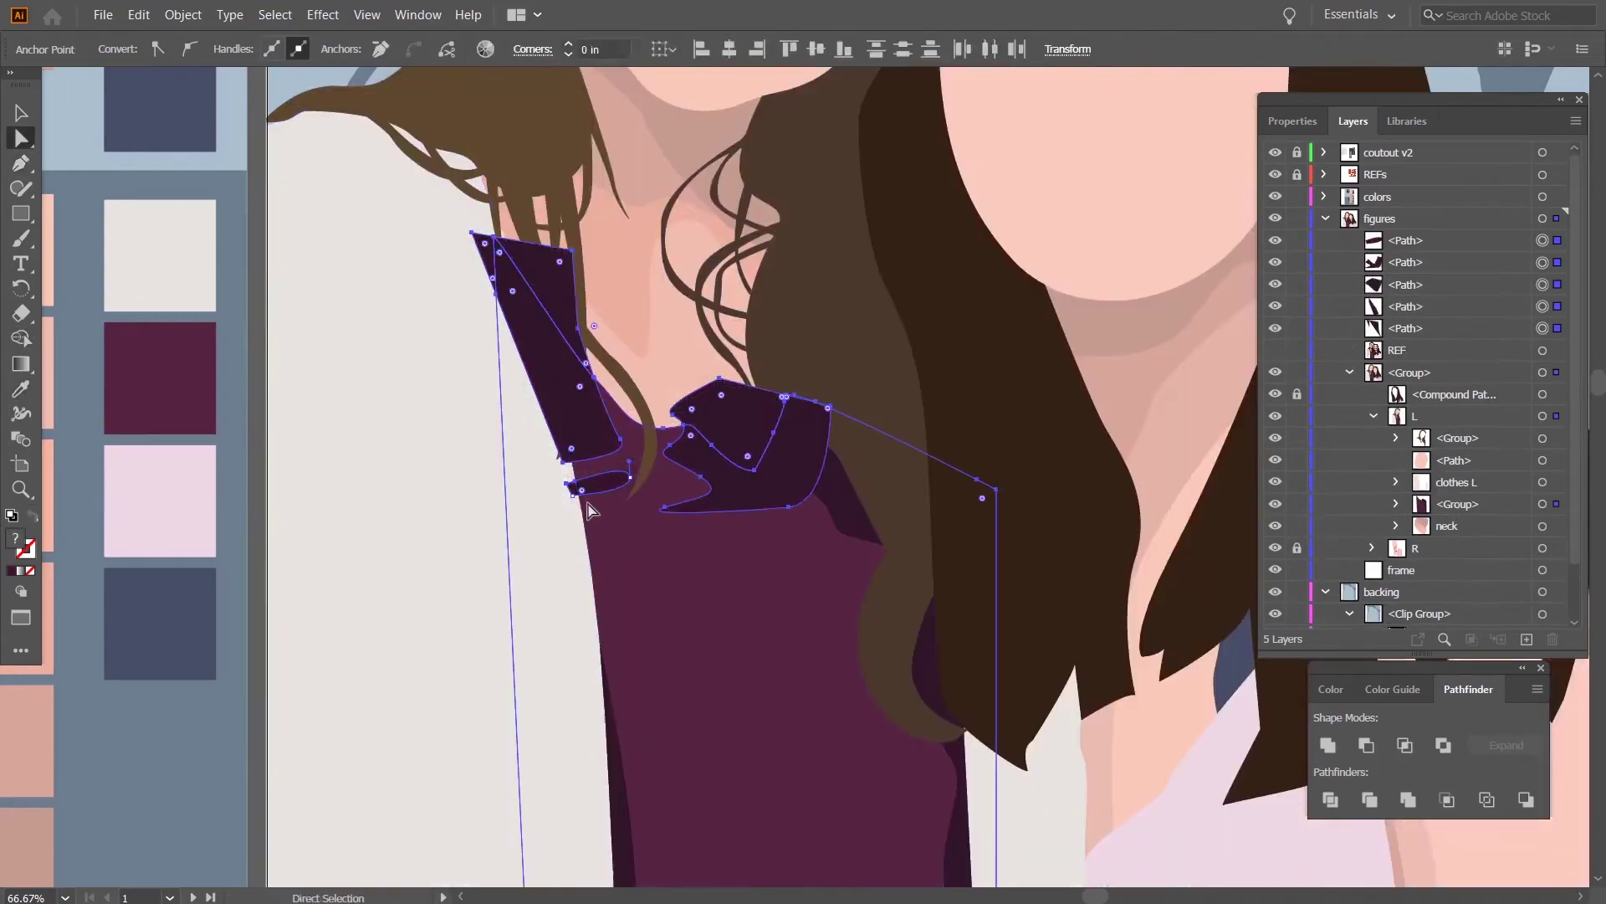
Select the neckline shadow shapes and move them into the maroon top's group.
{"action": "left_click", "coordinate": [810, 439]}
{"action": "left_click", "coordinate": [1558, 284]}
{"action": "left_click", "coordinate": [1558, 262], "text": "shift"}
{"action": "left_click", "coordinate": [1558, 240], "text": "shift"}
{"action": "left_click_drag", "start_coordinate": [1456, 251], "coordinate": [1458, 461]}
Select the main neckline shadow shape and open its color for editing.
{"action": "left_click_drag", "start_coordinate": [999, 518], "coordinate": [946, 478]}
{"action": "left_click", "coordinate": [747, 437]}
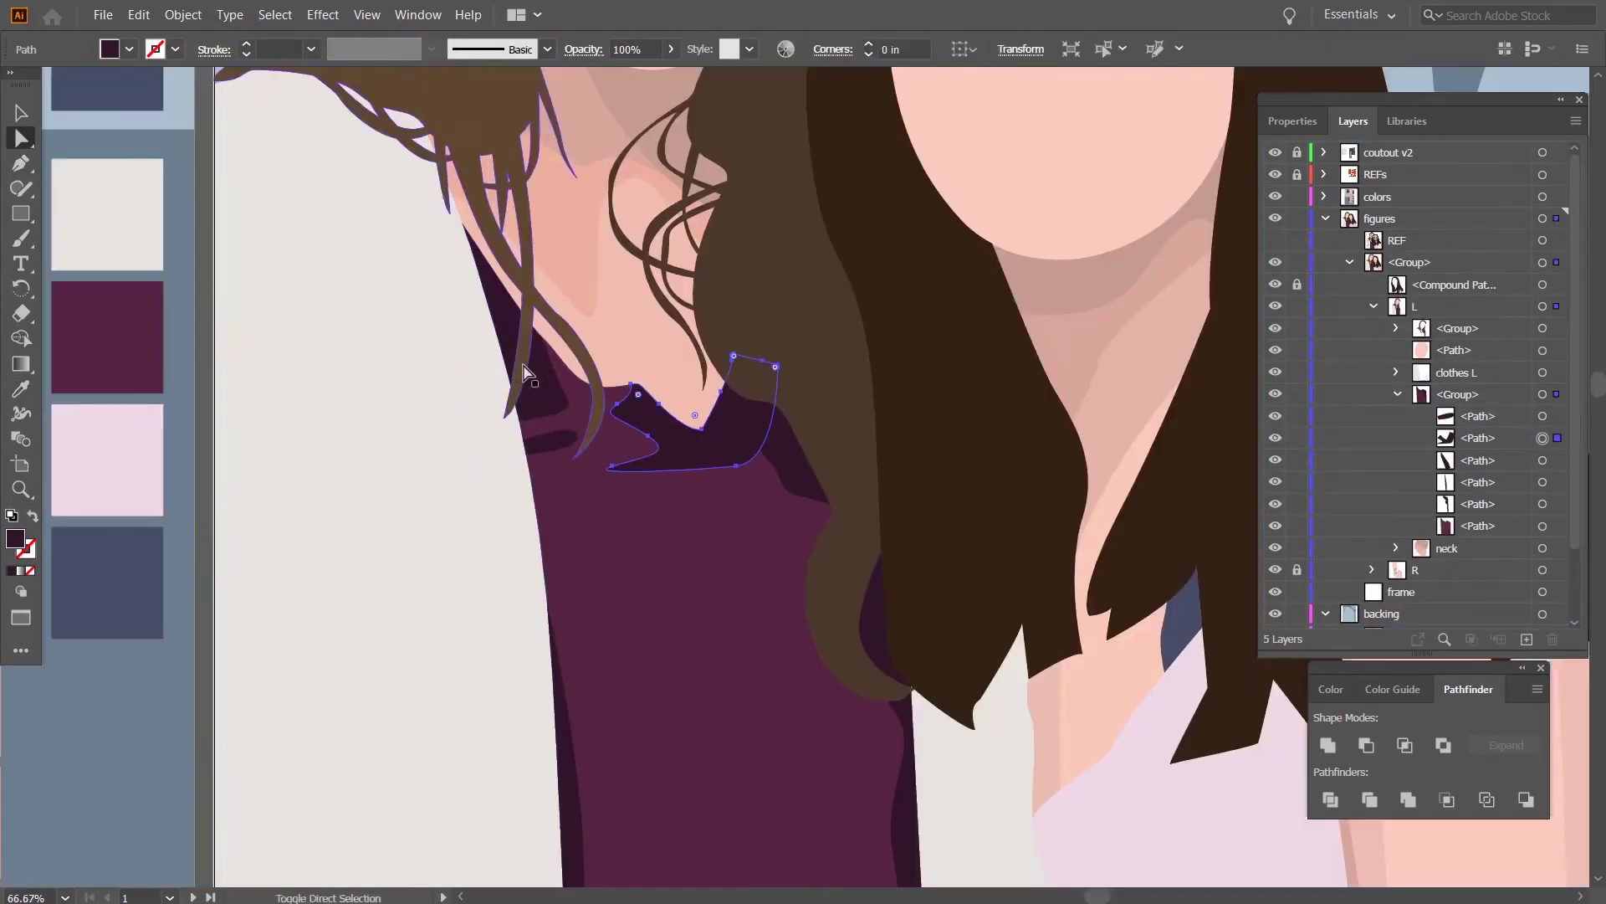
{"action": "double_click", "coordinate": [24, 541]}
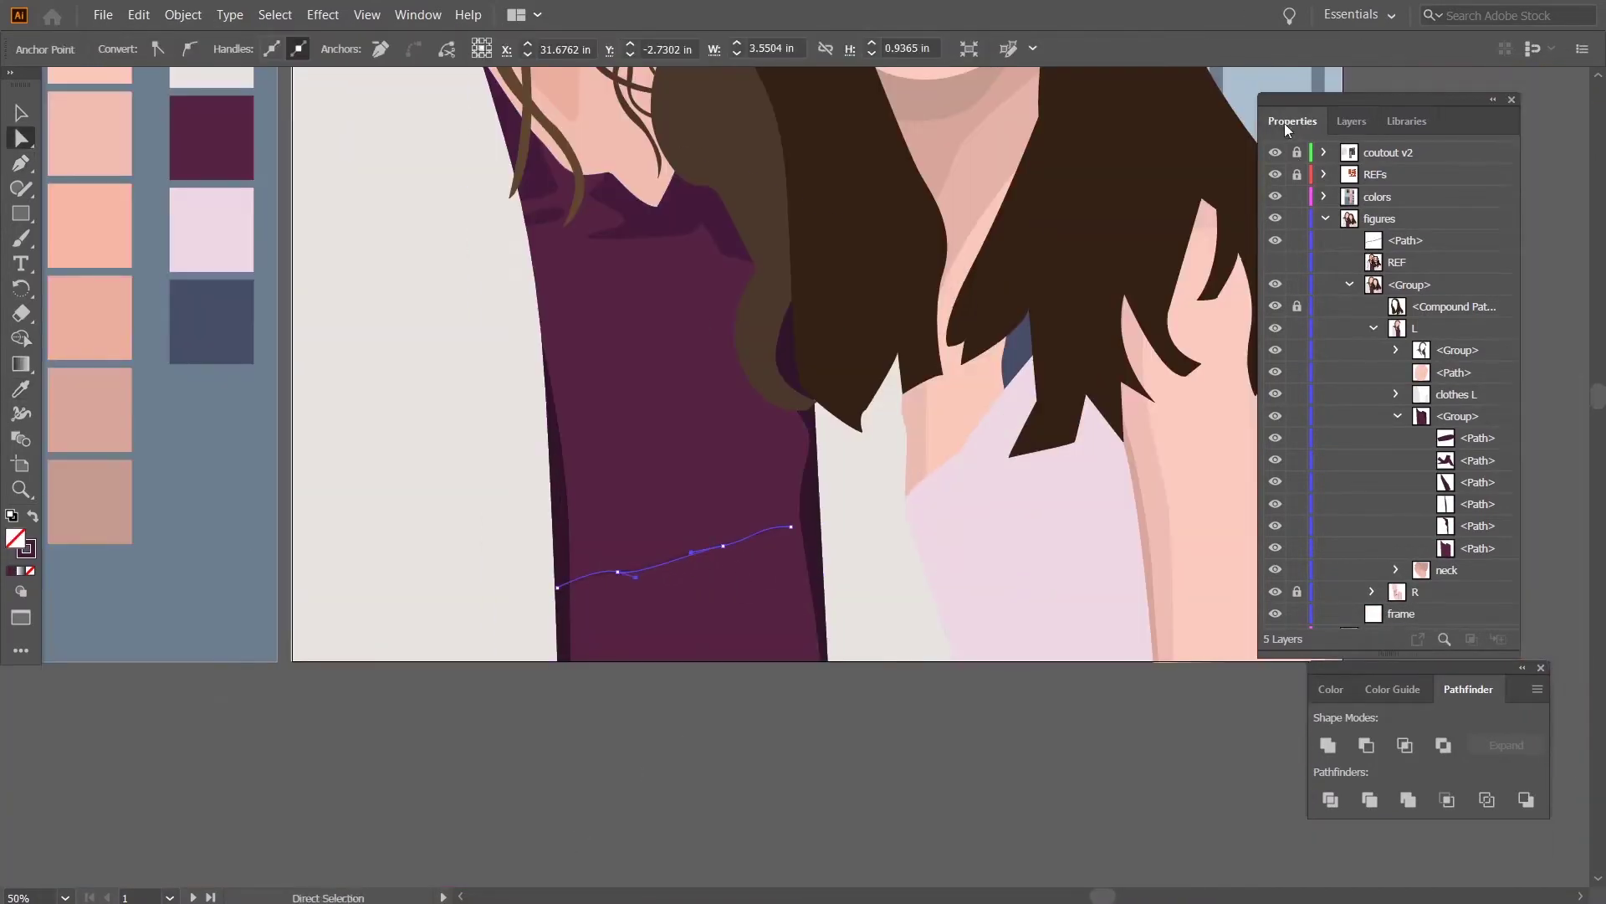
Give the waist seam line across the maroon top a 2 pt stroke.
{"action": "left_click", "coordinate": [1292, 122]}
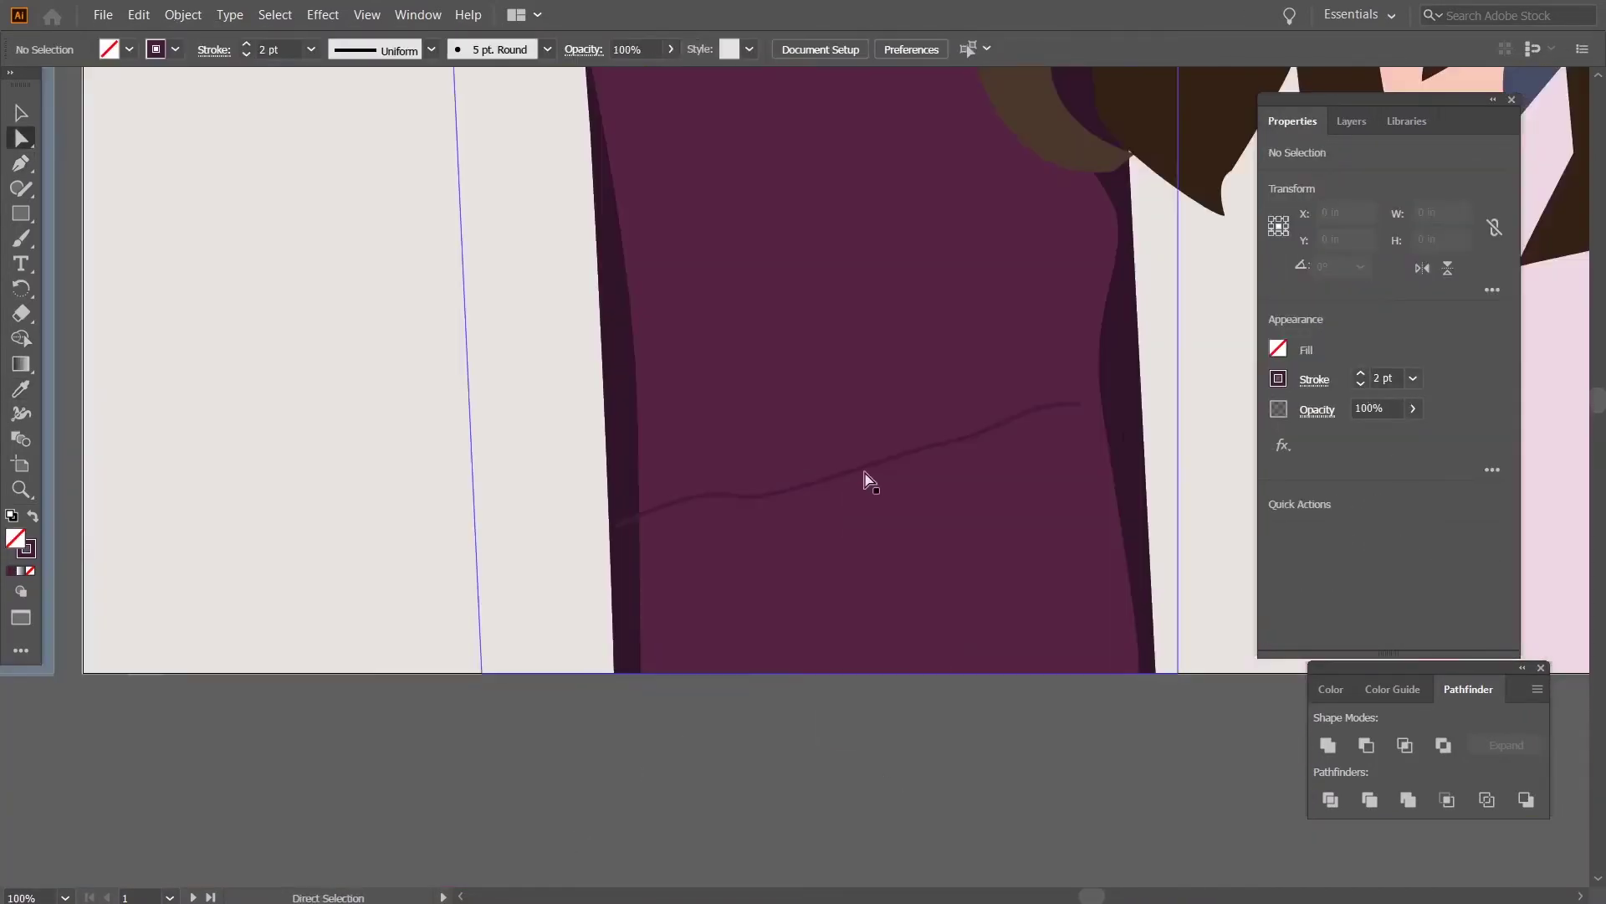
{"action": "left_click", "coordinate": [866, 481]}
{"action": "left_click", "coordinate": [1351, 121]}
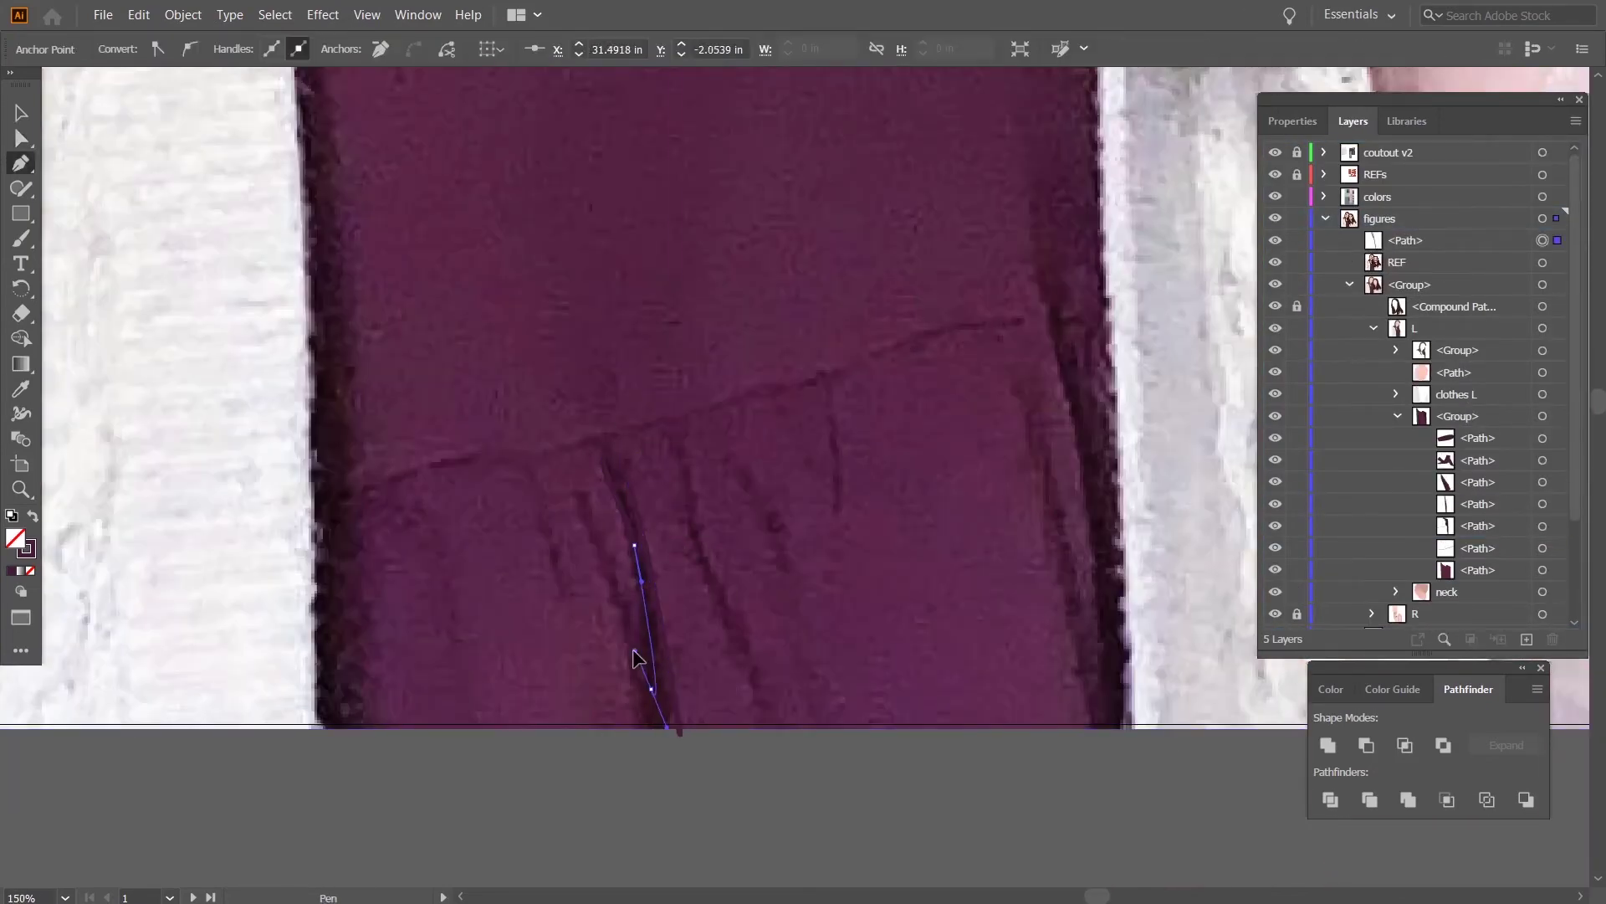
Trace the pleat folds below the waist seam with the Pen tool and select their ends overhanging the artboard.
{"action": "left_click", "coordinate": [679, 731]}
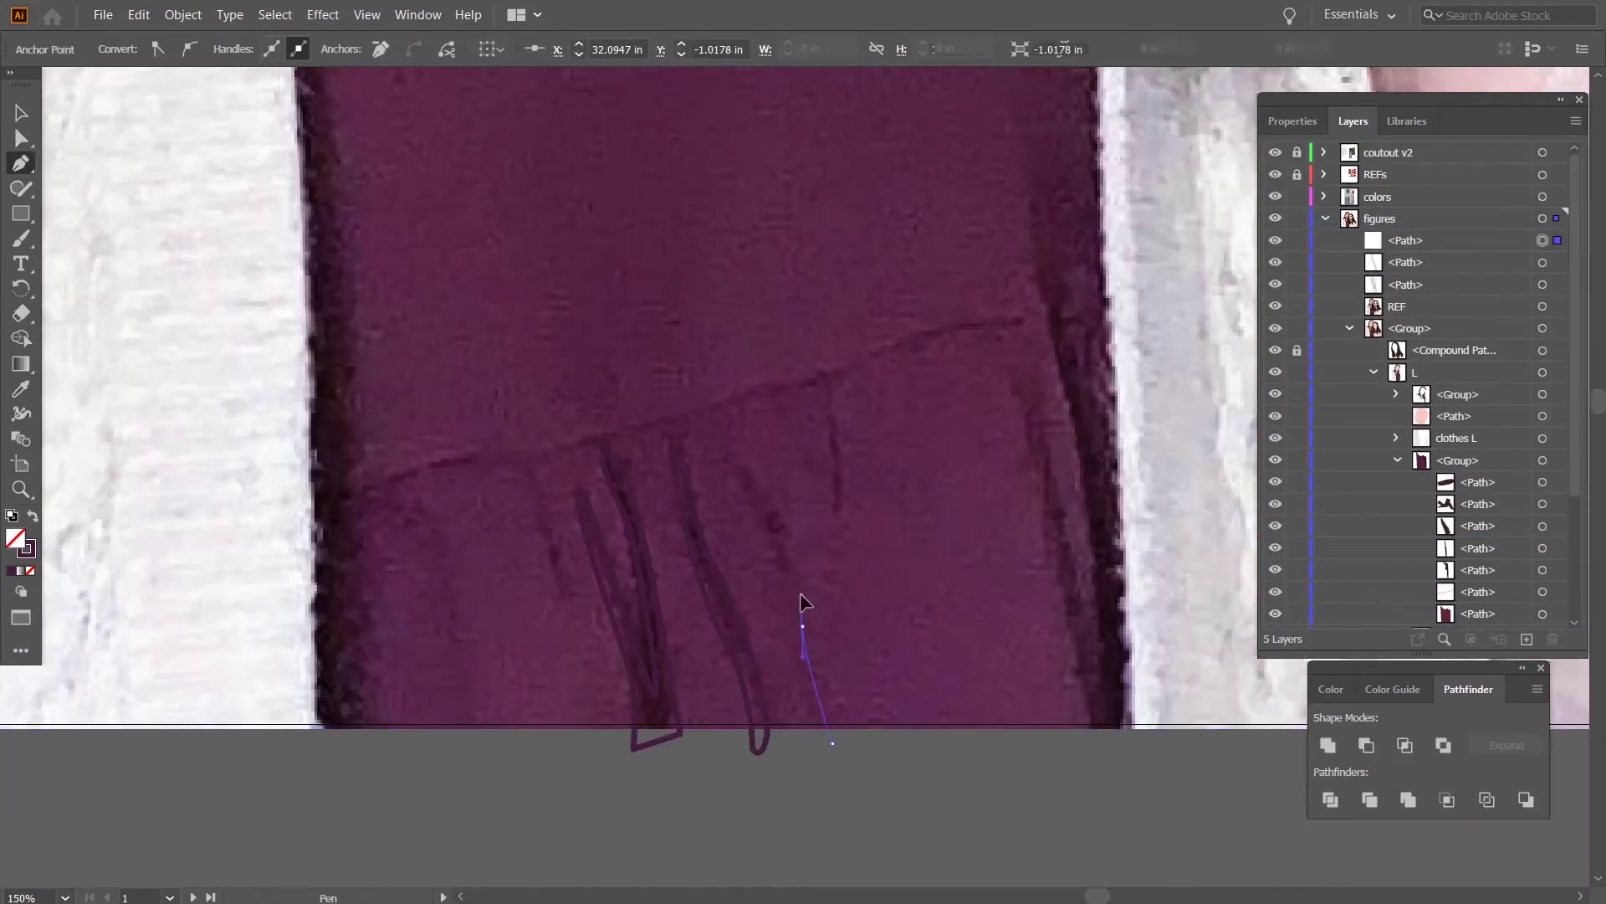
{"action": "left_click", "coordinate": [821, 378]}
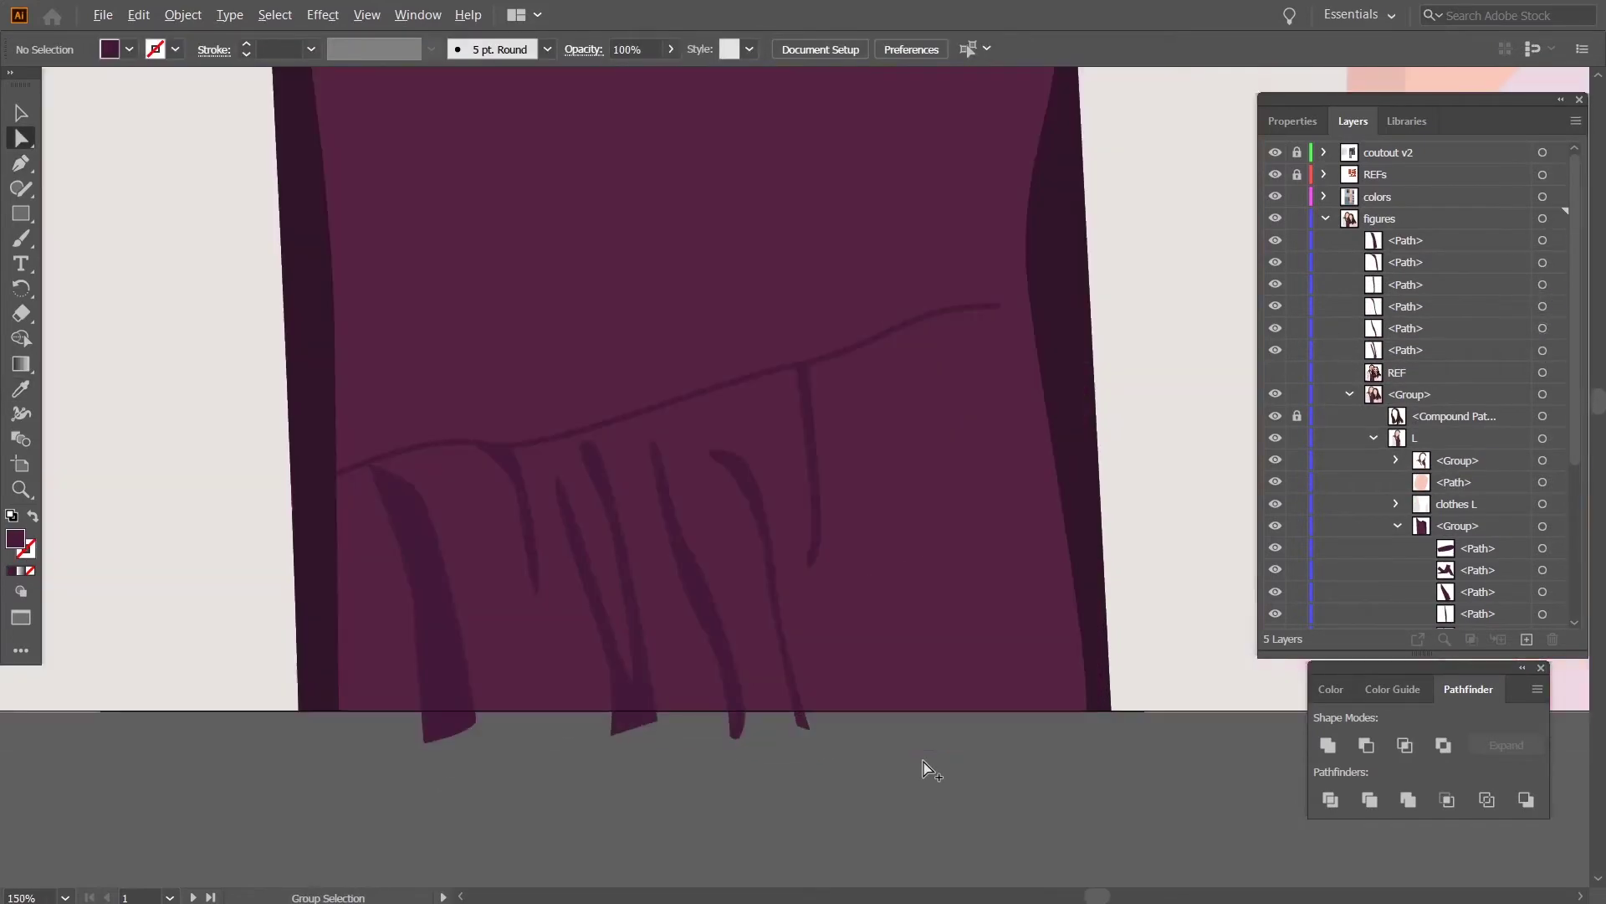
{"action": "mouse_move", "coordinate": [837, 727]}
{"action": "left_mouse_down"}
{"action": "mouse_move", "coordinate": [536, 709]}
{"action": "mouse_move", "coordinate": [402, 726]}
{"action": "left_mouse_up"}
{"action": "key", "text": "a"}
{"action": "left_click_drag", "start_coordinate": [867, 747], "coordinate": [369, 723]}
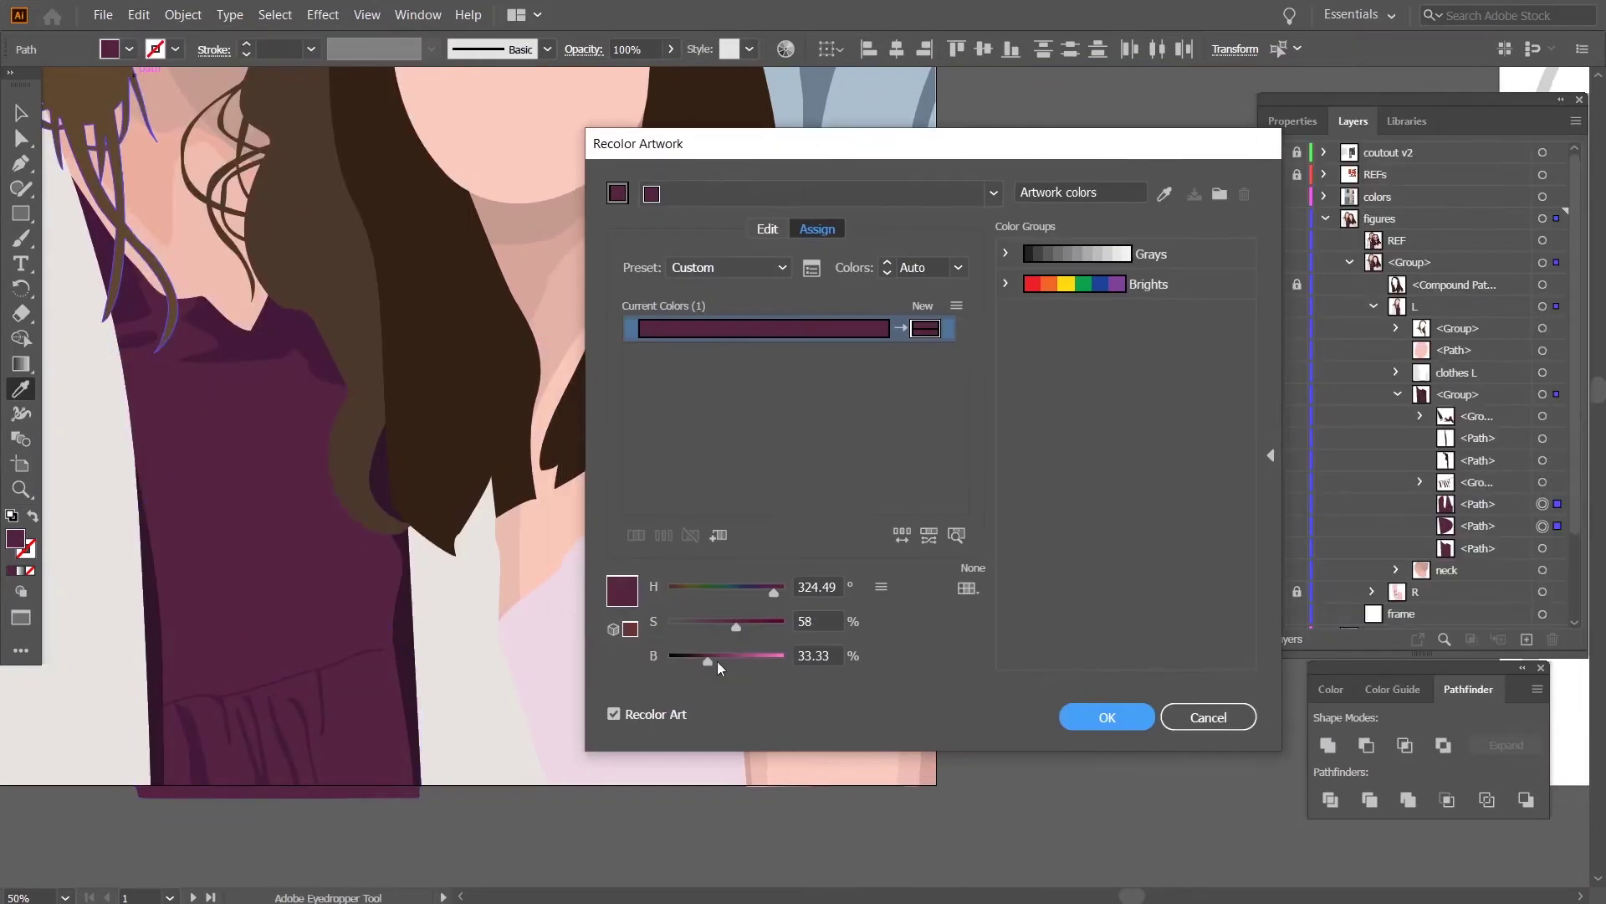
Lower the brightness of the selected maroon shapes with Recolor Artwork and open the fill color for editing.
{"action": "left_click_drag", "start_coordinate": [709, 660], "coordinate": [700, 665]}
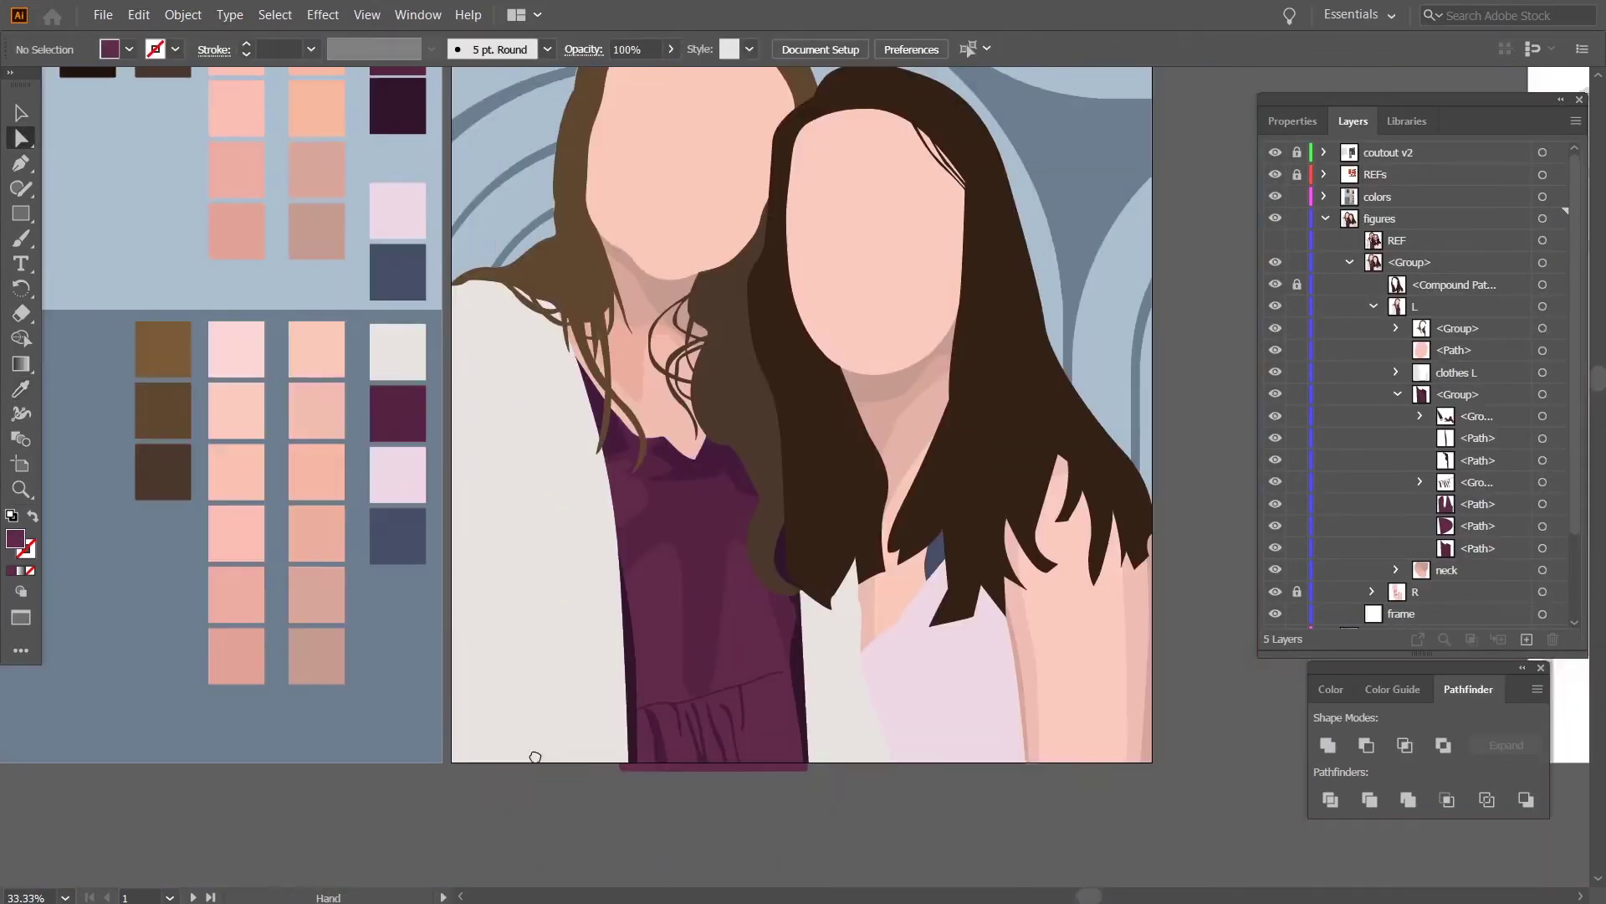
{"action": "double_click", "coordinate": [15, 538]}
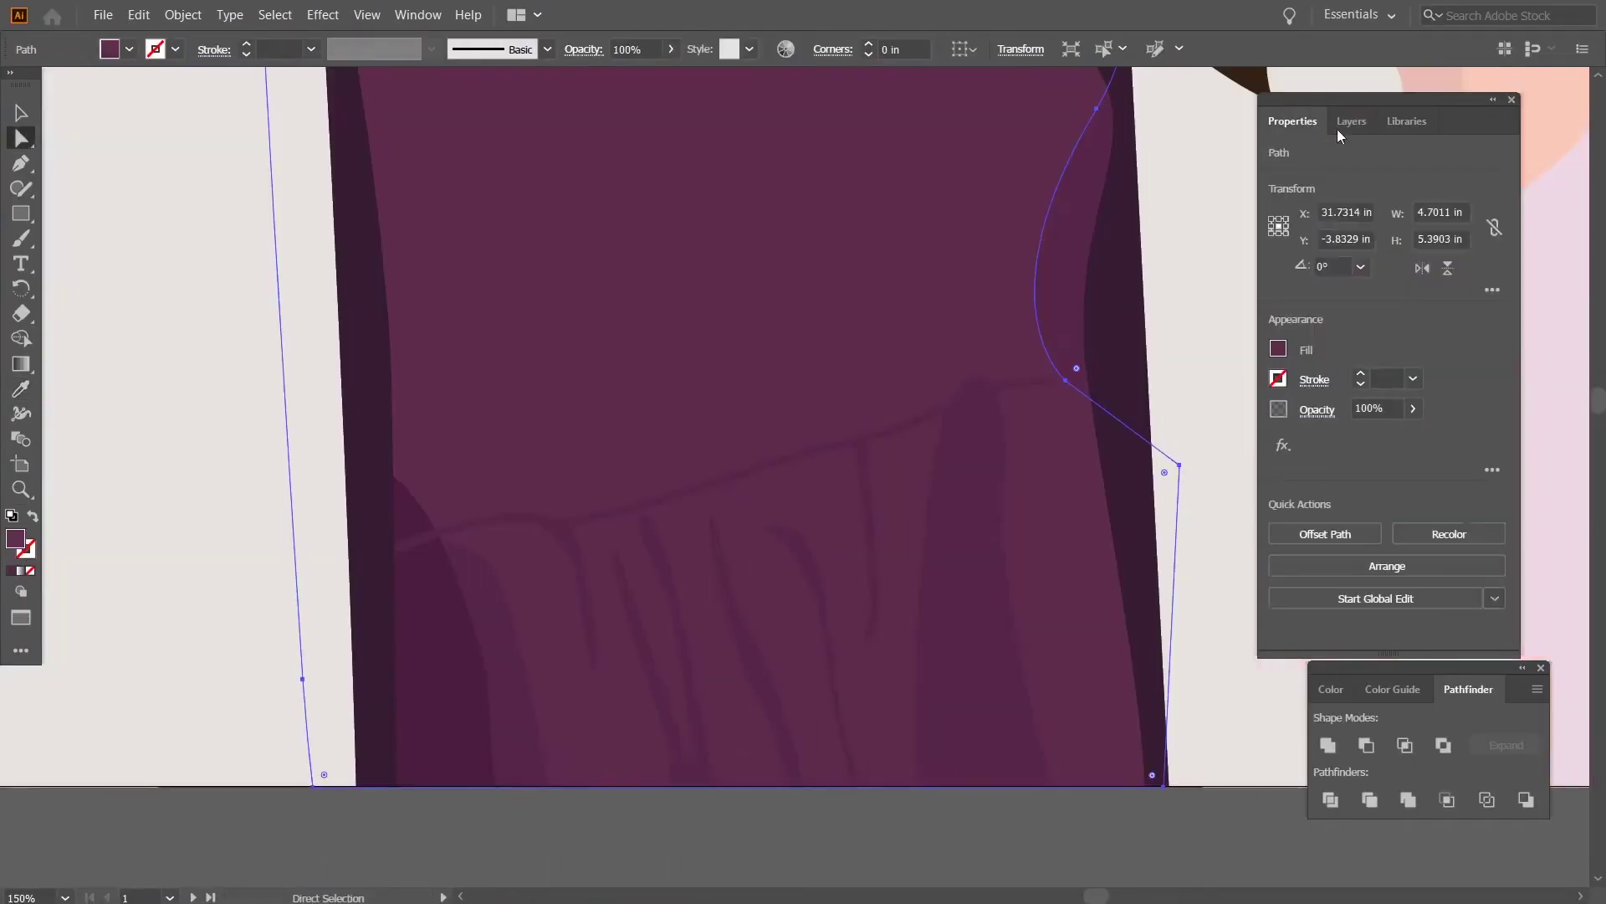
Adjust the right end of the waist seam and target the seam line inside the pleats group.
{"action": "left_click", "coordinate": [1350, 124]}
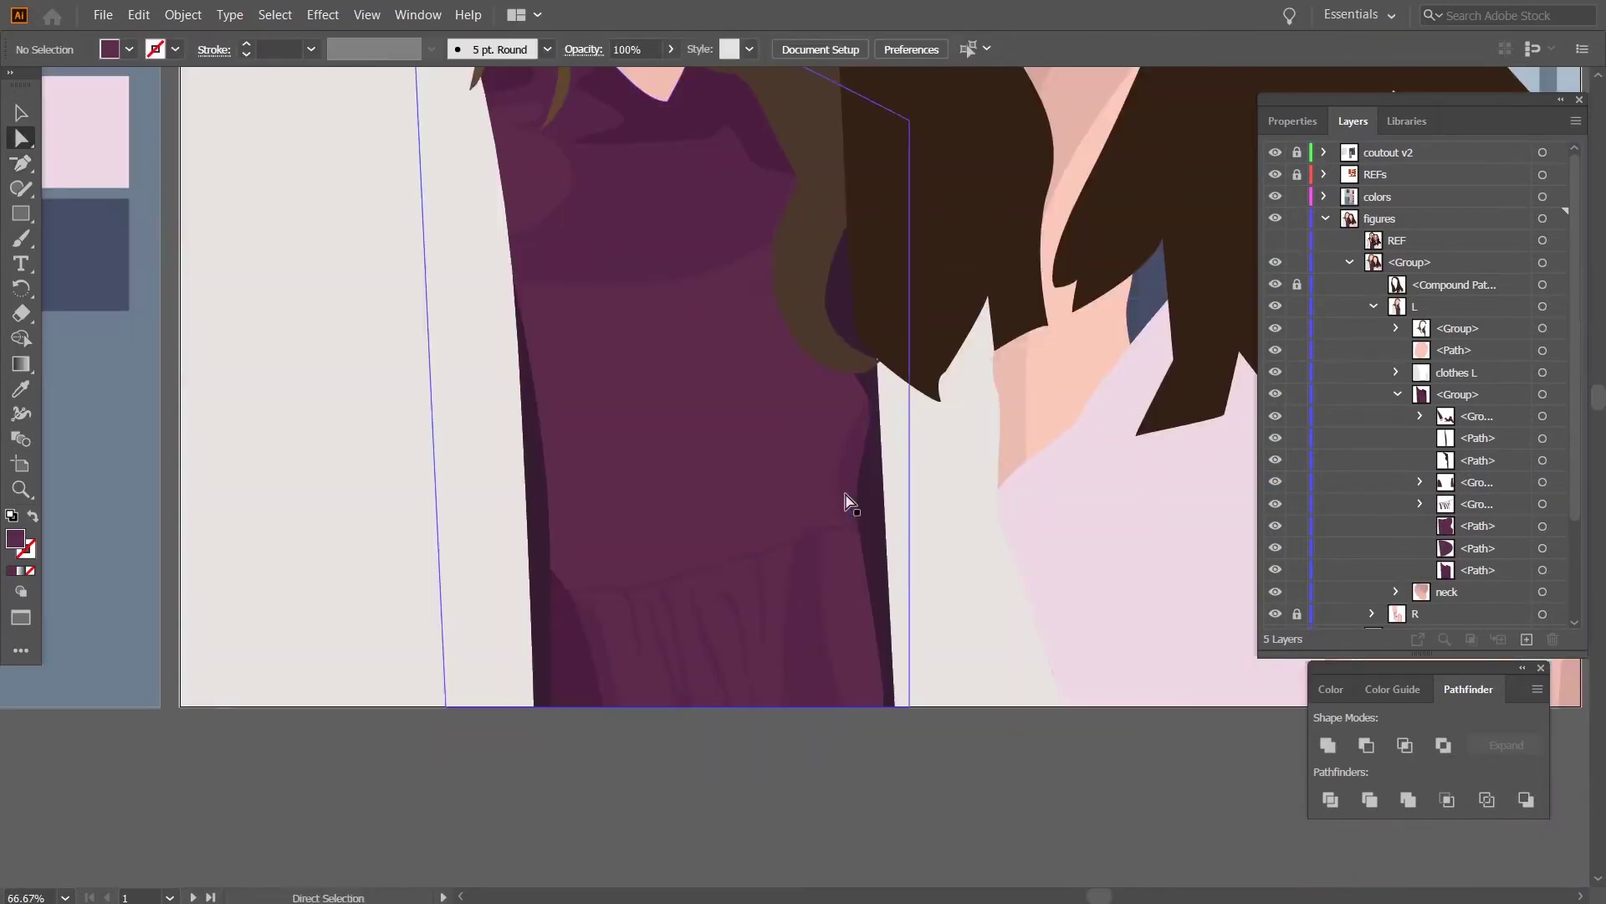
{"action": "left_click_drag", "start_coordinate": [868, 524], "coordinate": [882, 526]}
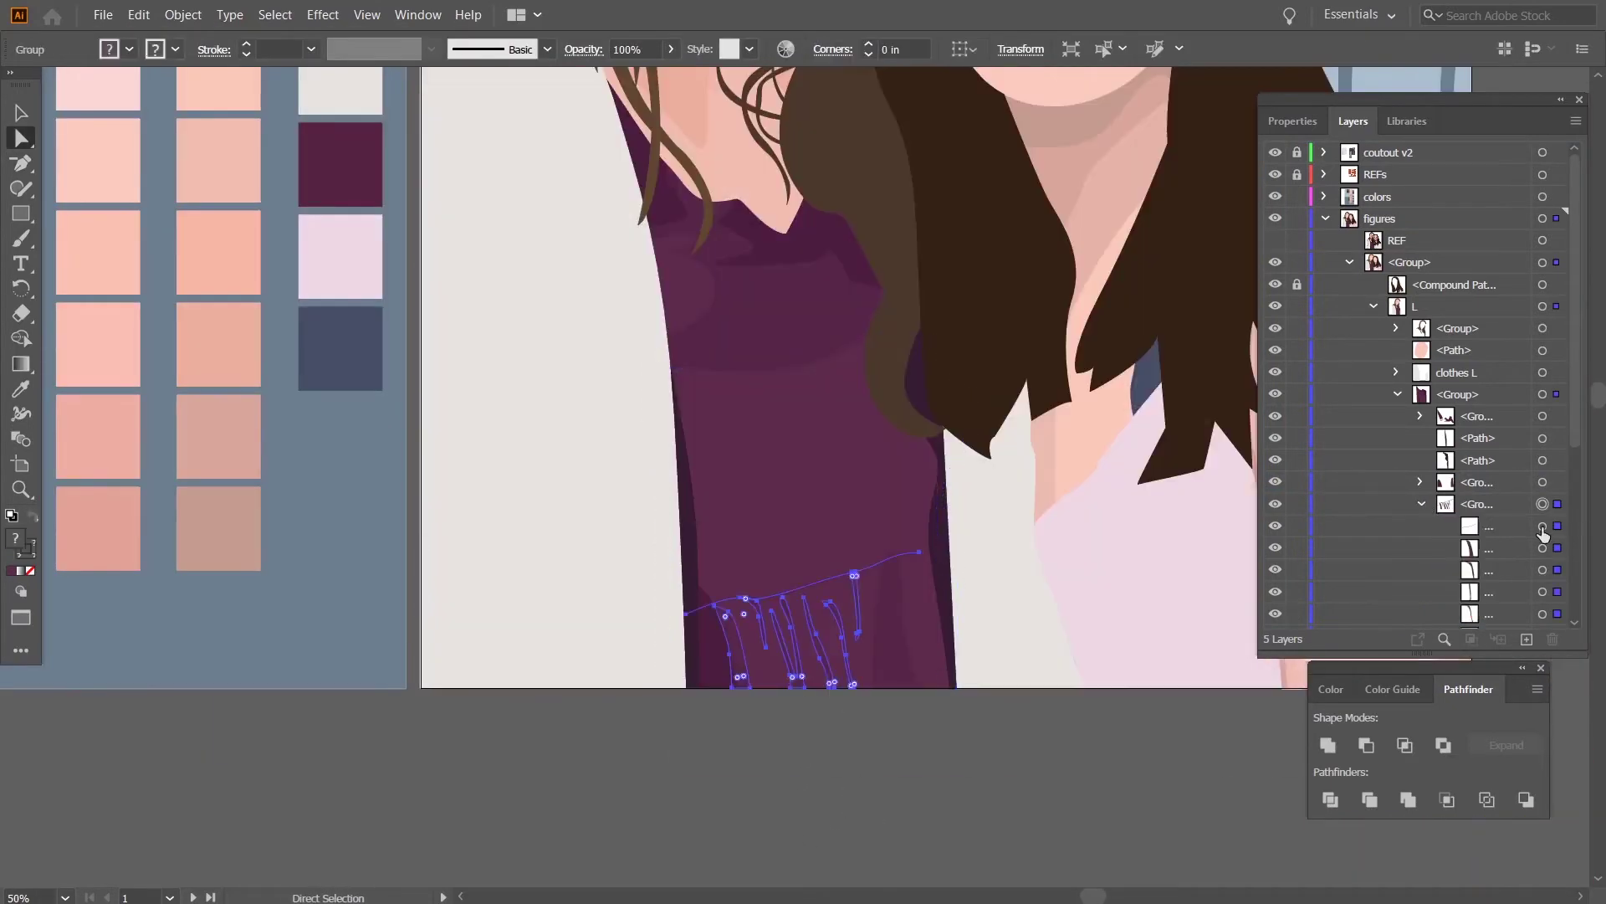
{"action": "left_click", "coordinate": [1544, 529]}
{"action": "scroll", "coordinate": [895, 679], "scroll_direction": "up", "scroll_amount": 1}
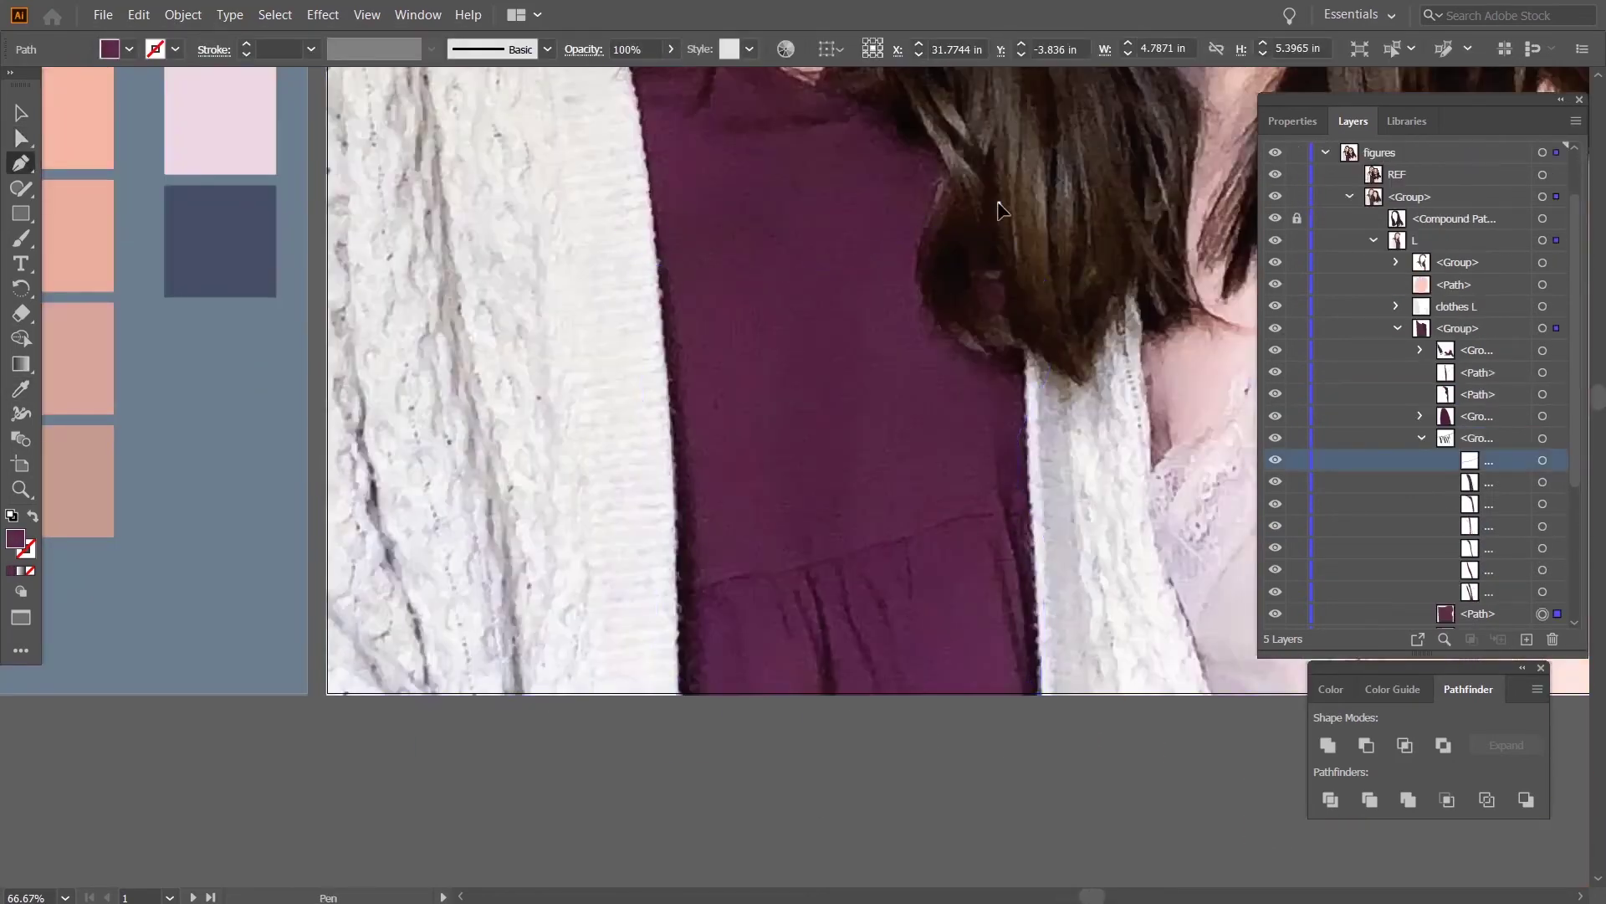
Trace the fold shadows along the maroon top's lower right side with the Pen tool and hide the REF image.
{"action": "left_click", "coordinate": [999, 203]}
{"action": "mouse_move", "coordinate": [998, 498]}
{"action": "left_mouse_down"}
{"action": "mouse_move", "coordinate": [954, 602]}
{"action": "mouse_move", "coordinate": [897, 591]}
{"action": "left_mouse_up"}
{"action": "left_click", "coordinate": [986, 652]}
{"action": "left_click", "coordinate": [921, 540]}
{"action": "left_click", "coordinate": [994, 516]}
{"action": "left_click", "coordinate": [986, 653]}
{"action": "left_click", "coordinate": [997, 700]}
{"action": "left_click", "coordinate": [1275, 240]}
{"action": "key", "text": "a"}
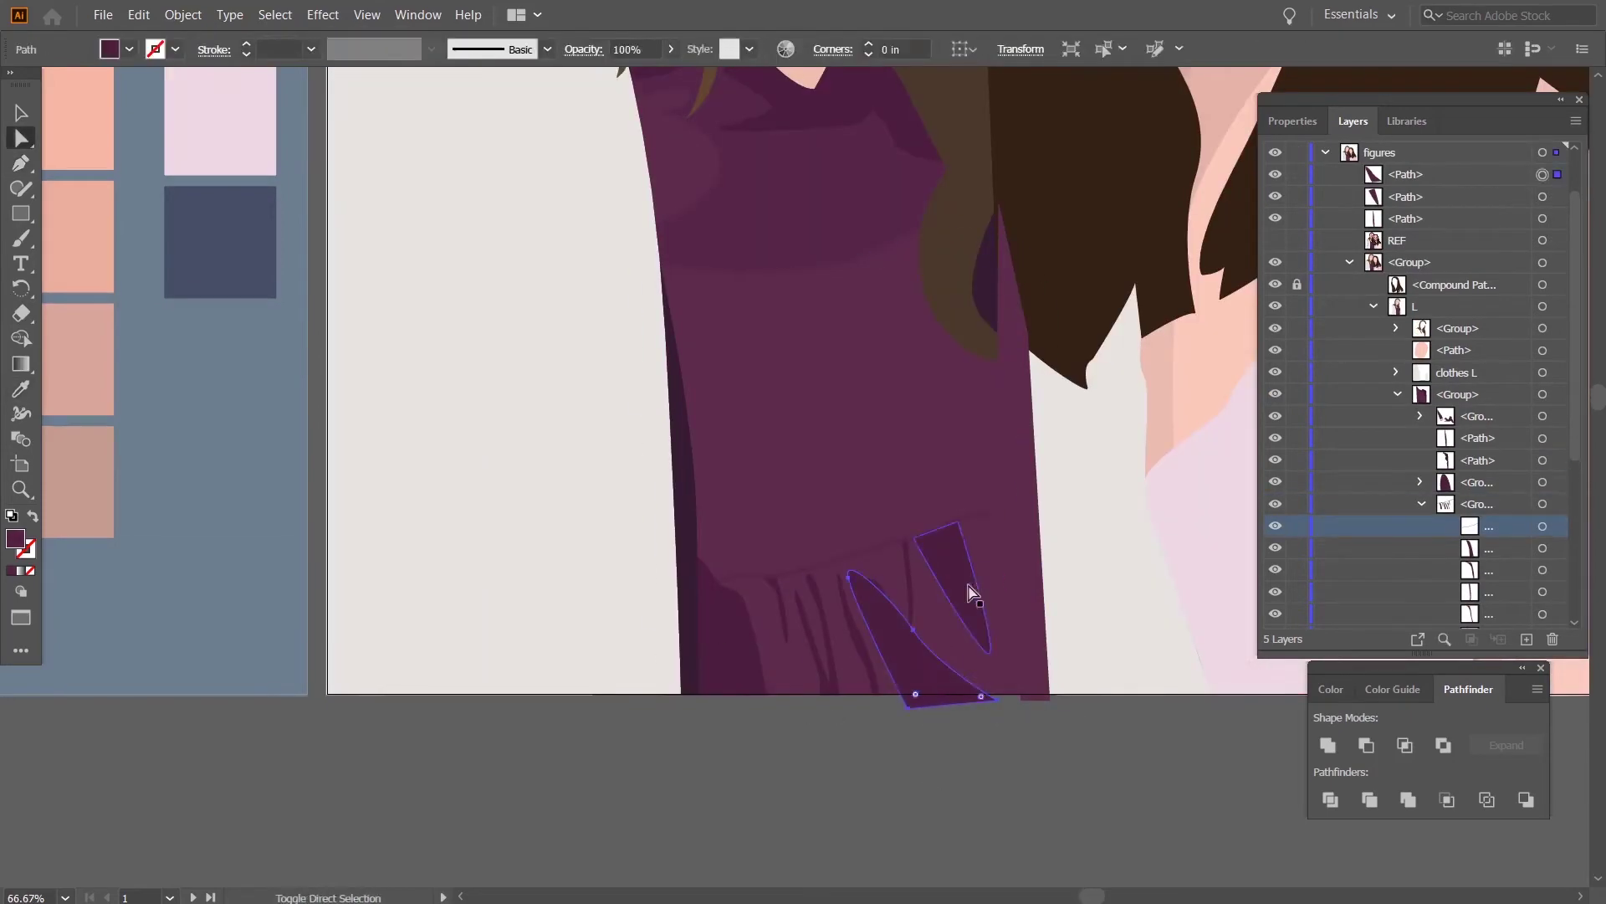
Group the new fold shadows and move them into the maroon top's group with the other shading.
{"action": "key", "text": "ctrl+g"}
{"action": "left_click", "coordinate": [1542, 417]}
{"action": "left_click_drag", "start_coordinate": [1414, 174], "coordinate": [1479, 462]}
{"action": "left_click", "coordinate": [1542, 482]}
{"action": "left_click", "coordinate": [1422, 328]}
{"action": "left_click_drag", "start_coordinate": [1490, 377], "coordinate": [1486, 581]}
{"action": "left_click", "coordinate": [1421, 354]}
Select the narrow pleat paths below the waist seam and group them.
{"action": "left_click", "coordinate": [919, 700], "text": "shift"}
{"action": "left_click", "coordinate": [1421, 438]}
{"action": "left_click", "coordinate": [1542, 484], "text": "shift"}
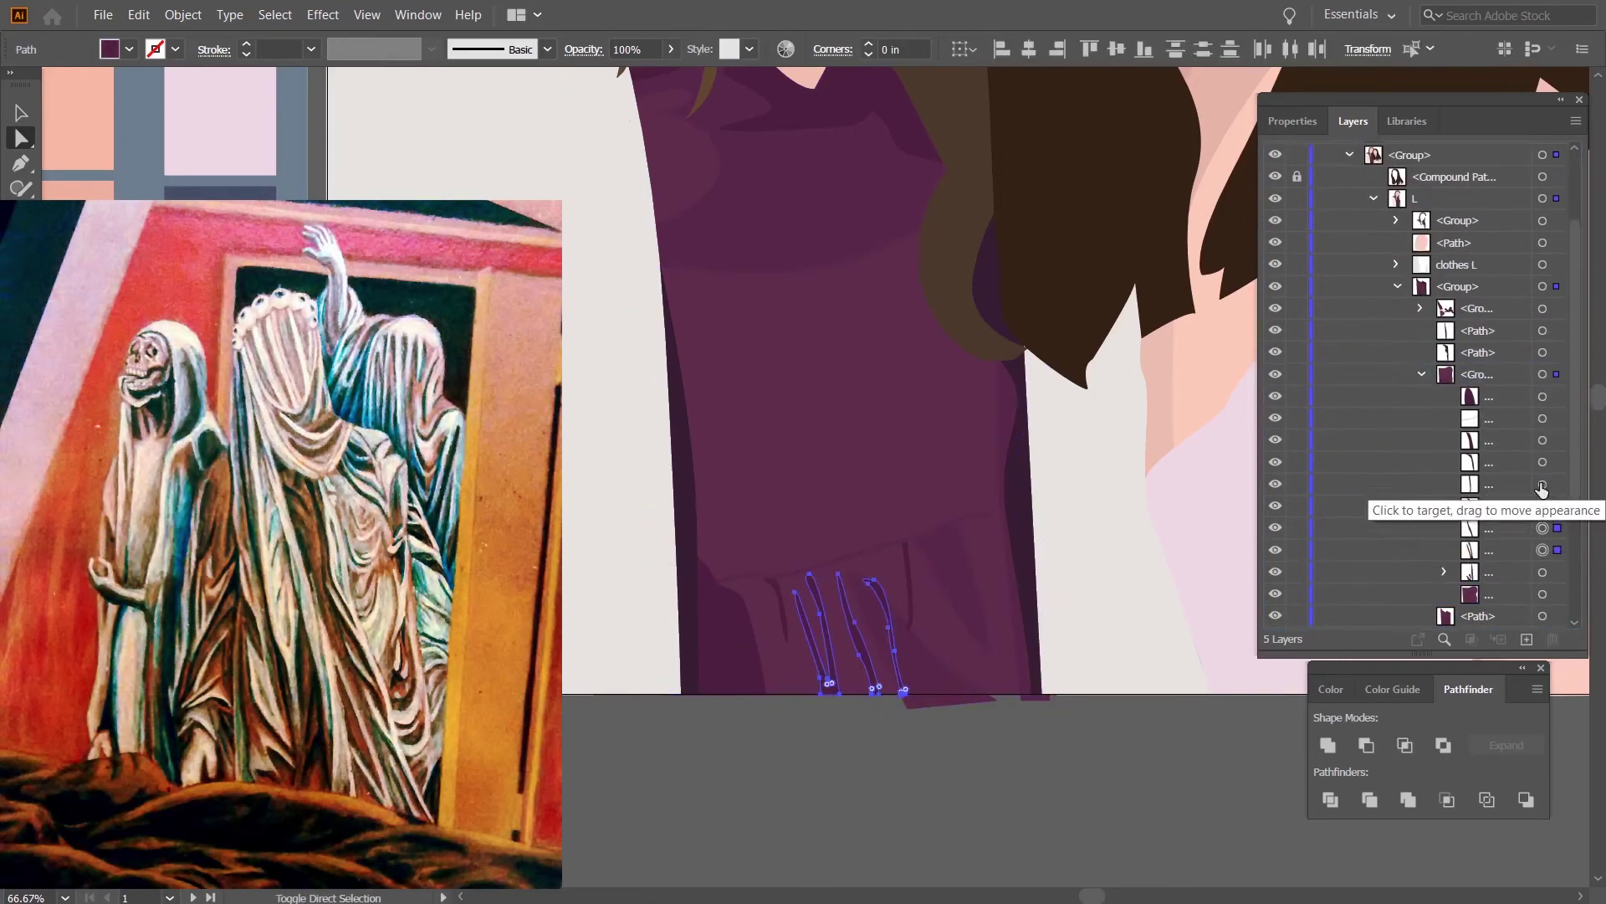
{"action": "left_click", "coordinate": [1543, 418], "text": "shift"}
{"action": "key", "text": "ctrl+g"}
{"action": "left_click", "coordinate": [1193, 803]}
Reshape the fold at the maroon top's right edge and a pleat below the seam by moving their anchor points.
{"action": "scroll", "coordinate": [1192, 803], "scroll_direction": "down", "scroll_amount": 2}
{"action": "scroll", "coordinate": [1113, 765], "scroll_direction": "up", "scroll_amount": 3}
{"action": "scroll", "coordinate": [1074, 791], "scroll_direction": "down", "scroll_amount": 3}
{"action": "scroll", "coordinate": [1081, 723], "scroll_direction": "up", "scroll_amount": 3}
{"action": "left_click_drag", "start_coordinate": [1025, 131], "coordinate": [1046, 152]}
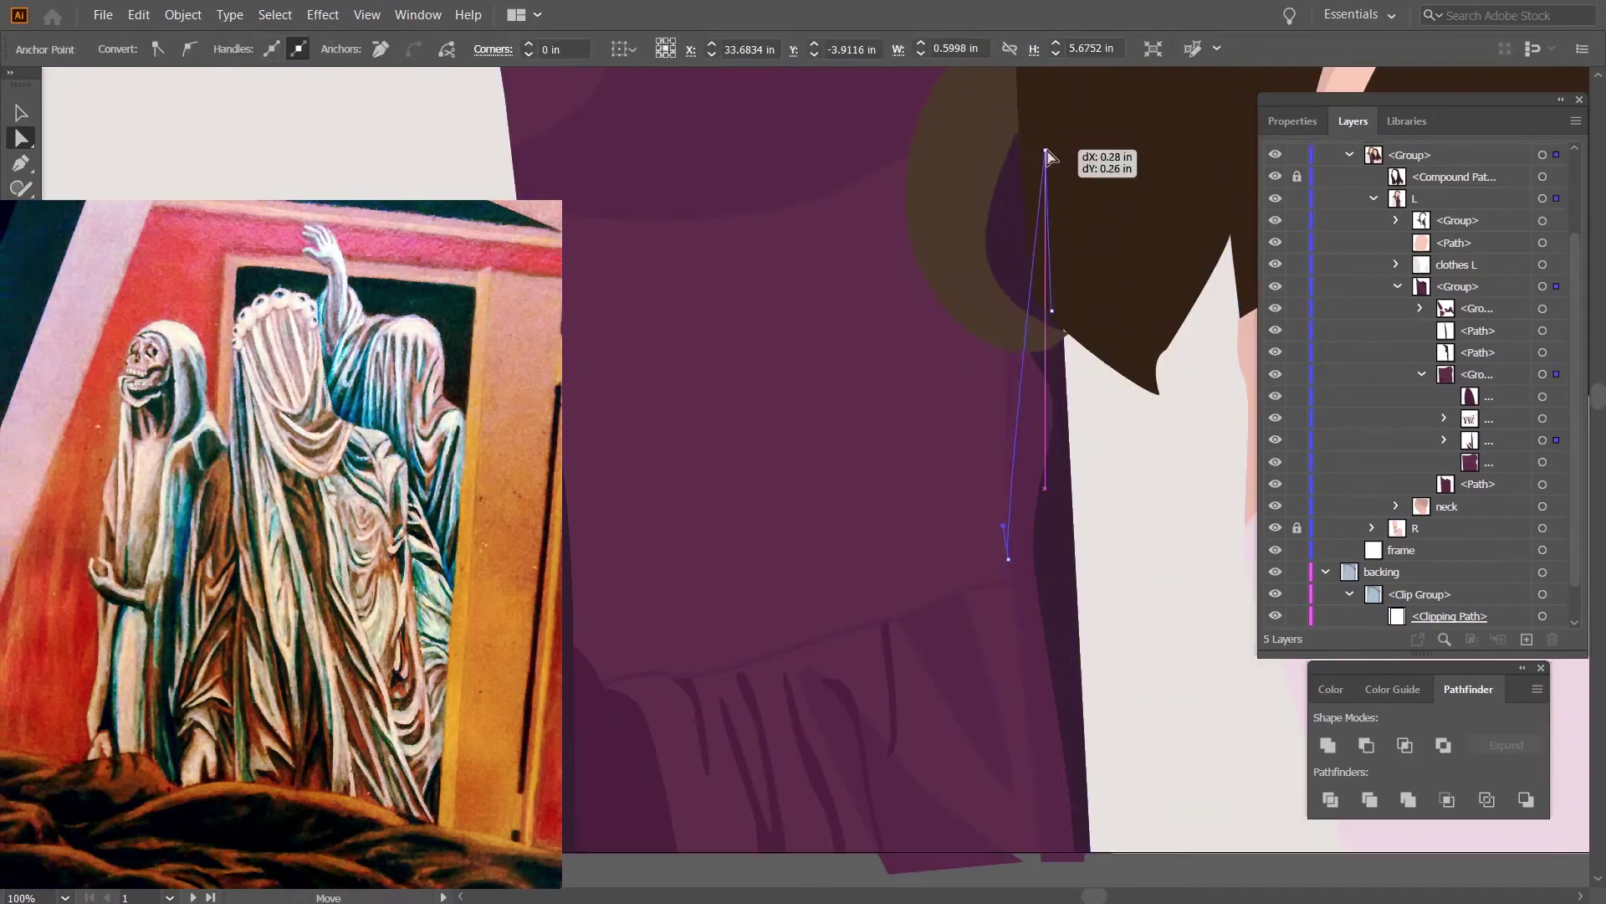
{"action": "left_click_drag", "start_coordinate": [1036, 341], "coordinate": [1036, 340]}
{"action": "scroll", "coordinate": [925, 782], "scroll_direction": "down", "scroll_amount": 1}
{"action": "left_click_drag", "start_coordinate": [825, 600], "coordinate": [803, 619]}
{"action": "scroll", "coordinate": [804, 619], "scroll_direction": "up", "scroll_amount": 2}
{"action": "scroll", "coordinate": [846, 670], "scroll_direction": "down", "scroll_amount": 2}
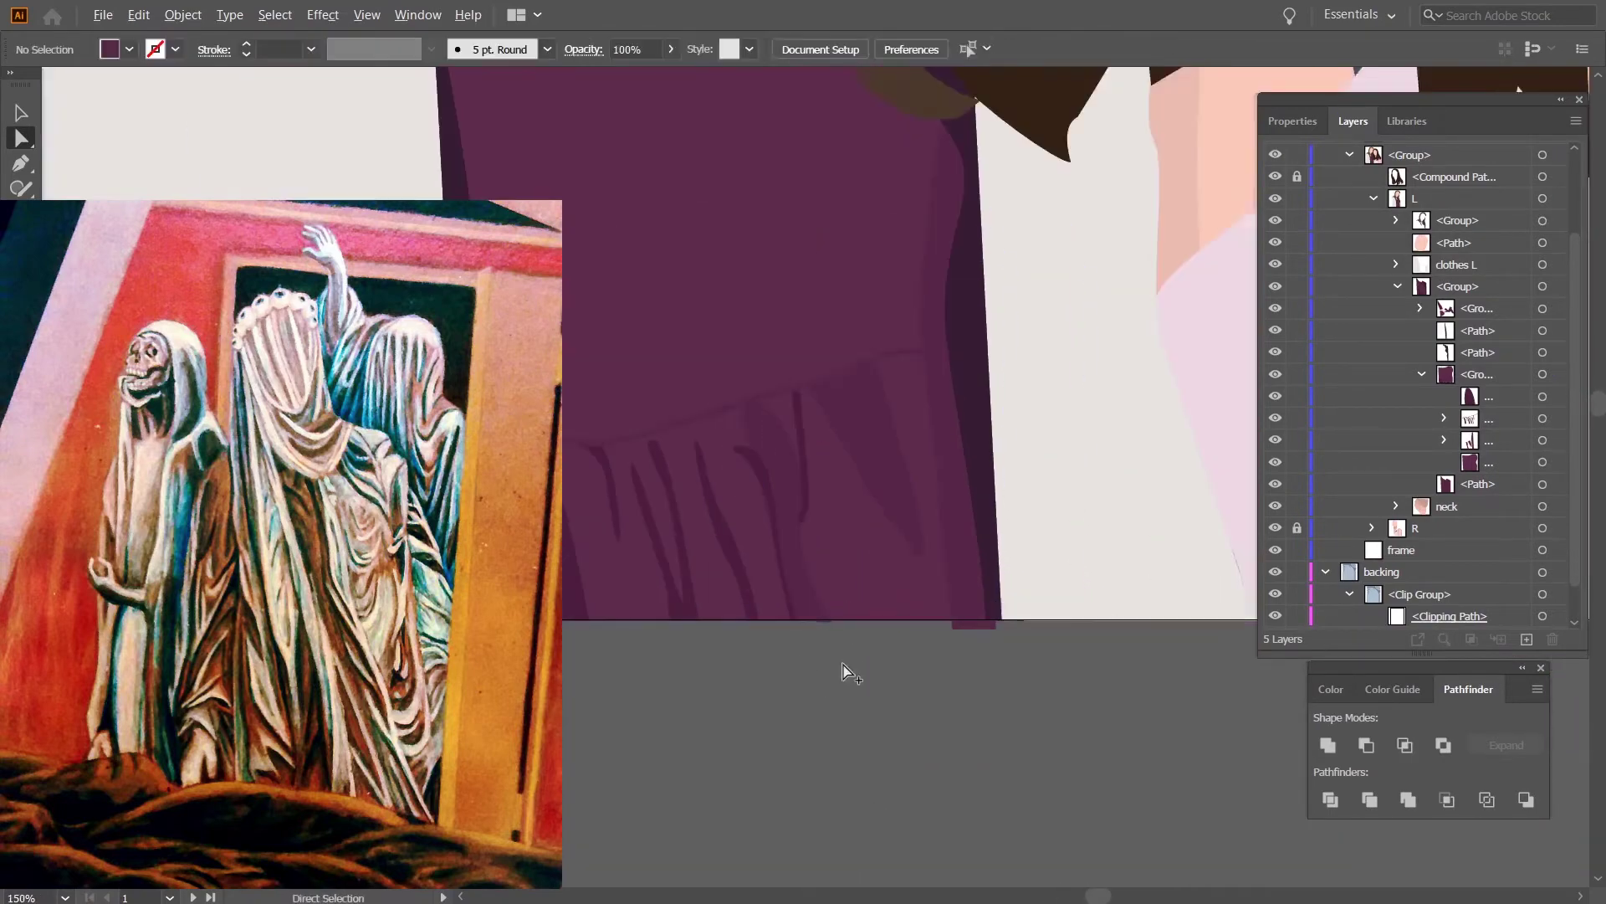
Trace one more pleat fold running down from the waist seam with the Pen tool.
{"action": "scroll", "coordinate": [846, 545], "scroll_direction": "up", "scroll_amount": 1}
{"action": "key", "text": "p"}
{"action": "left_click", "coordinate": [821, 389]}
{"action": "left_click_drag", "start_coordinate": [860, 647], "coordinate": [868, 645]}
{"action": "key", "text": "a"}
{"action": "scroll", "coordinate": [946, 695], "scroll_direction": "down", "scroll_amount": 3}
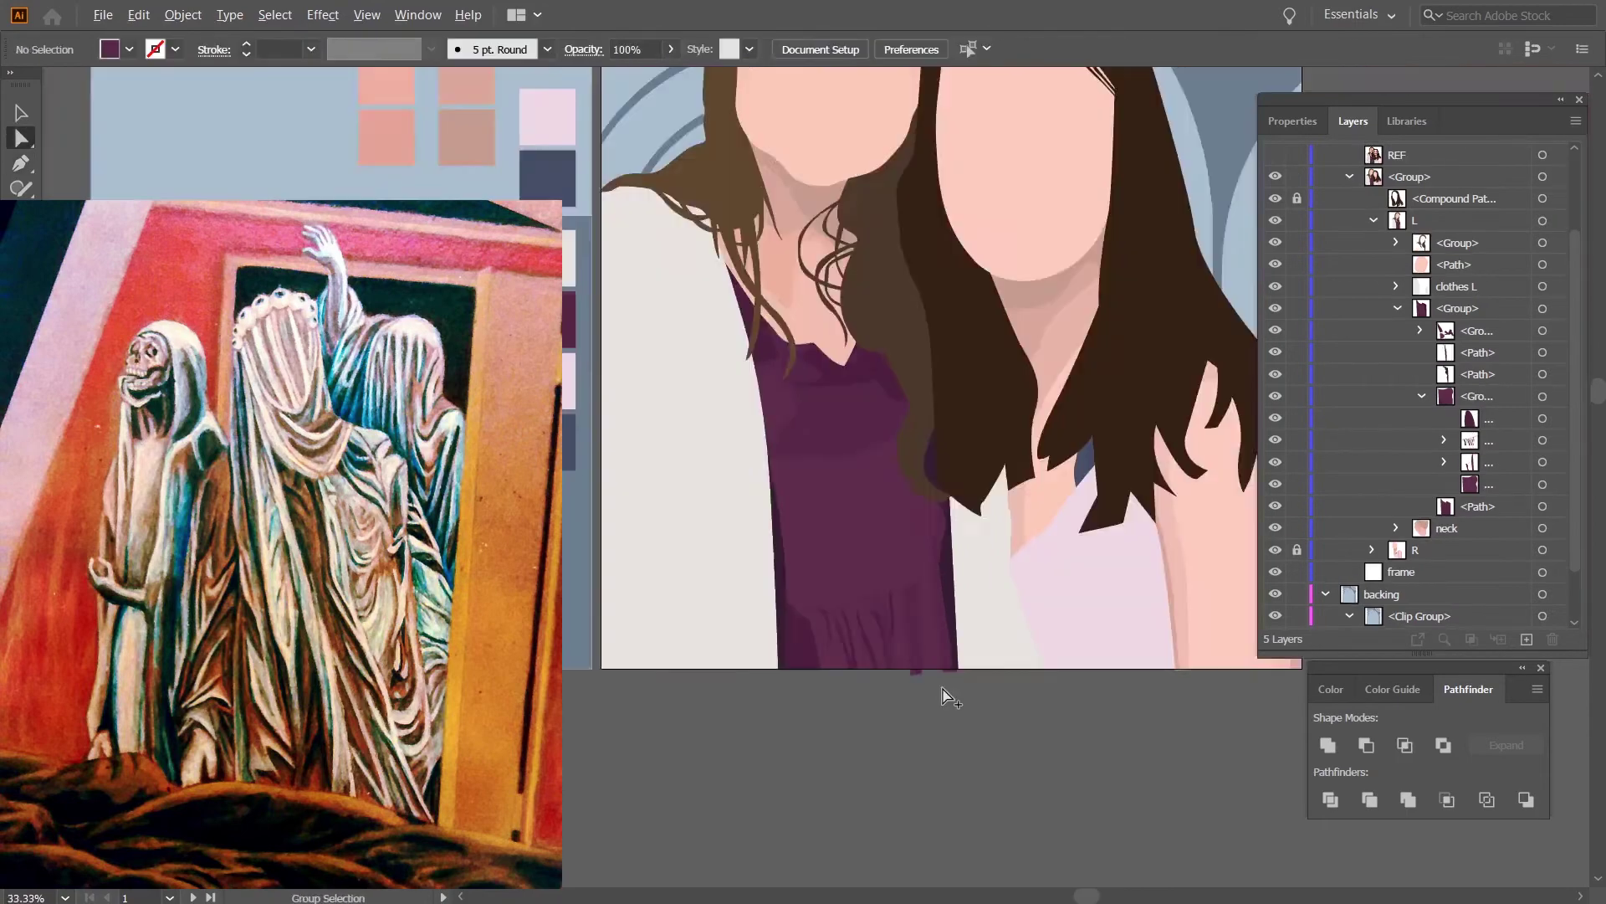
Trace a narrow pleat fold descending from the right part of the waist seam.
{"action": "scroll", "coordinate": [925, 670], "scroll_direction": "up", "scroll_amount": 4}
{"action": "left_click", "coordinate": [649, 548], "text": "shift"}
{"action": "scroll", "coordinate": [895, 817], "scroll_direction": "down", "scroll_amount": 5}
{"action": "scroll", "coordinate": [894, 824], "scroll_direction": "up", "scroll_amount": 4}
{"action": "key", "text": "p"}
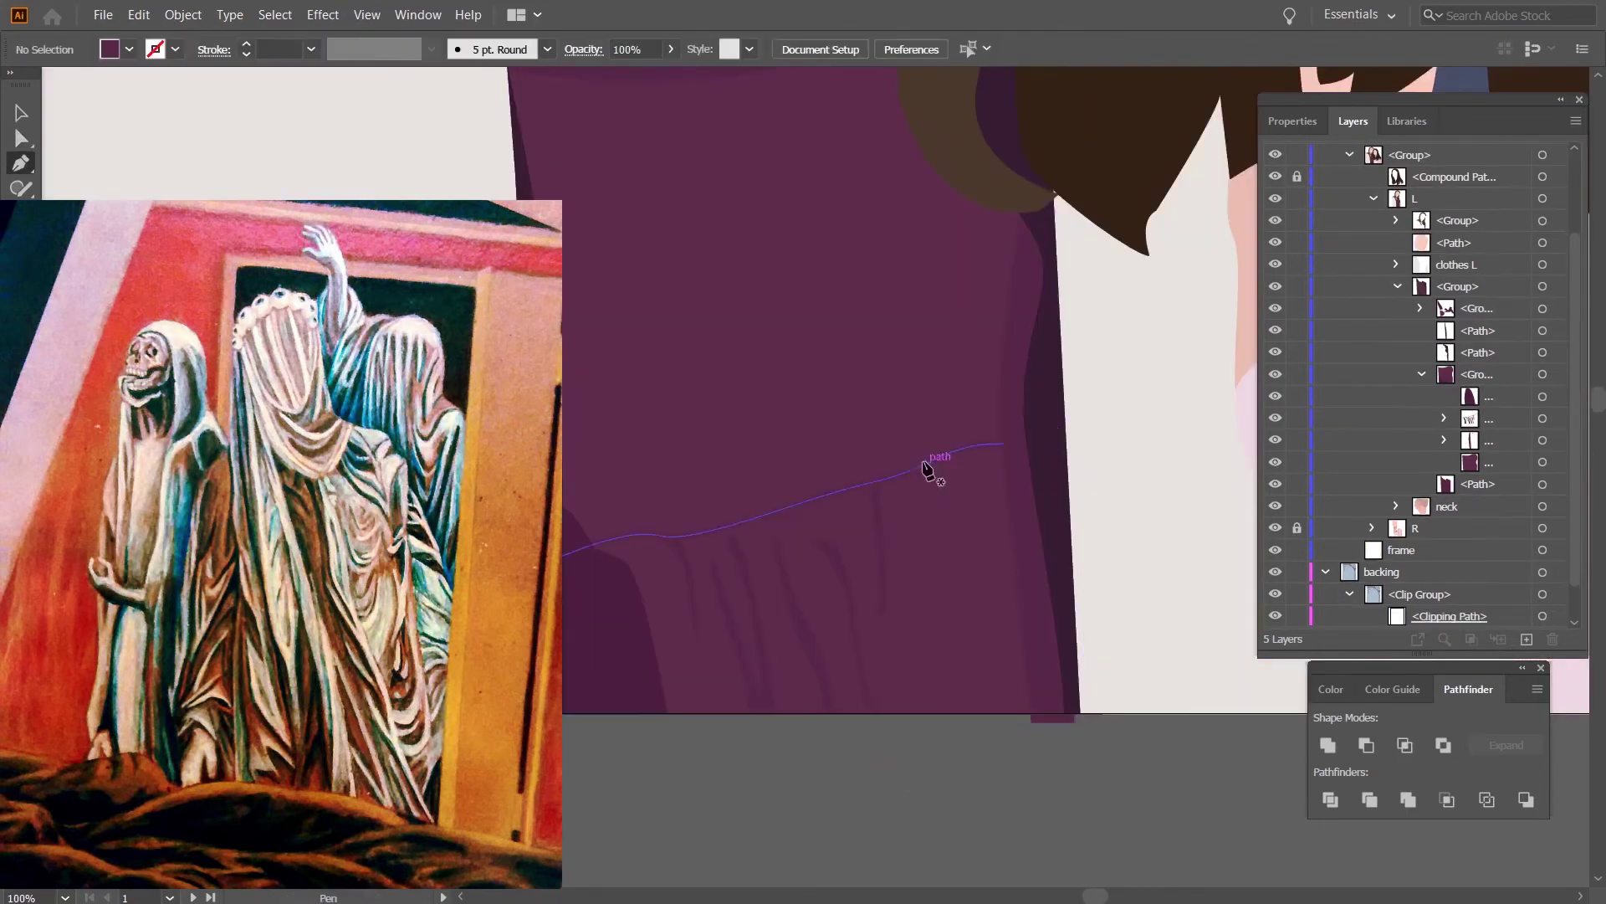
{"action": "left_click", "coordinate": [924, 463]}
{"action": "left_click_drag", "start_coordinate": [929, 659], "coordinate": [931, 634]}
Trace a thin curved fold rising from the artboard's lower edge near the maroon top's right side, closing the shape.
{"action": "left_click", "coordinate": [966, 714]}
{"action": "left_click", "coordinate": [987, 596]}
{"action": "left_click_drag", "start_coordinate": [985, 538], "coordinate": [1001, 552]}
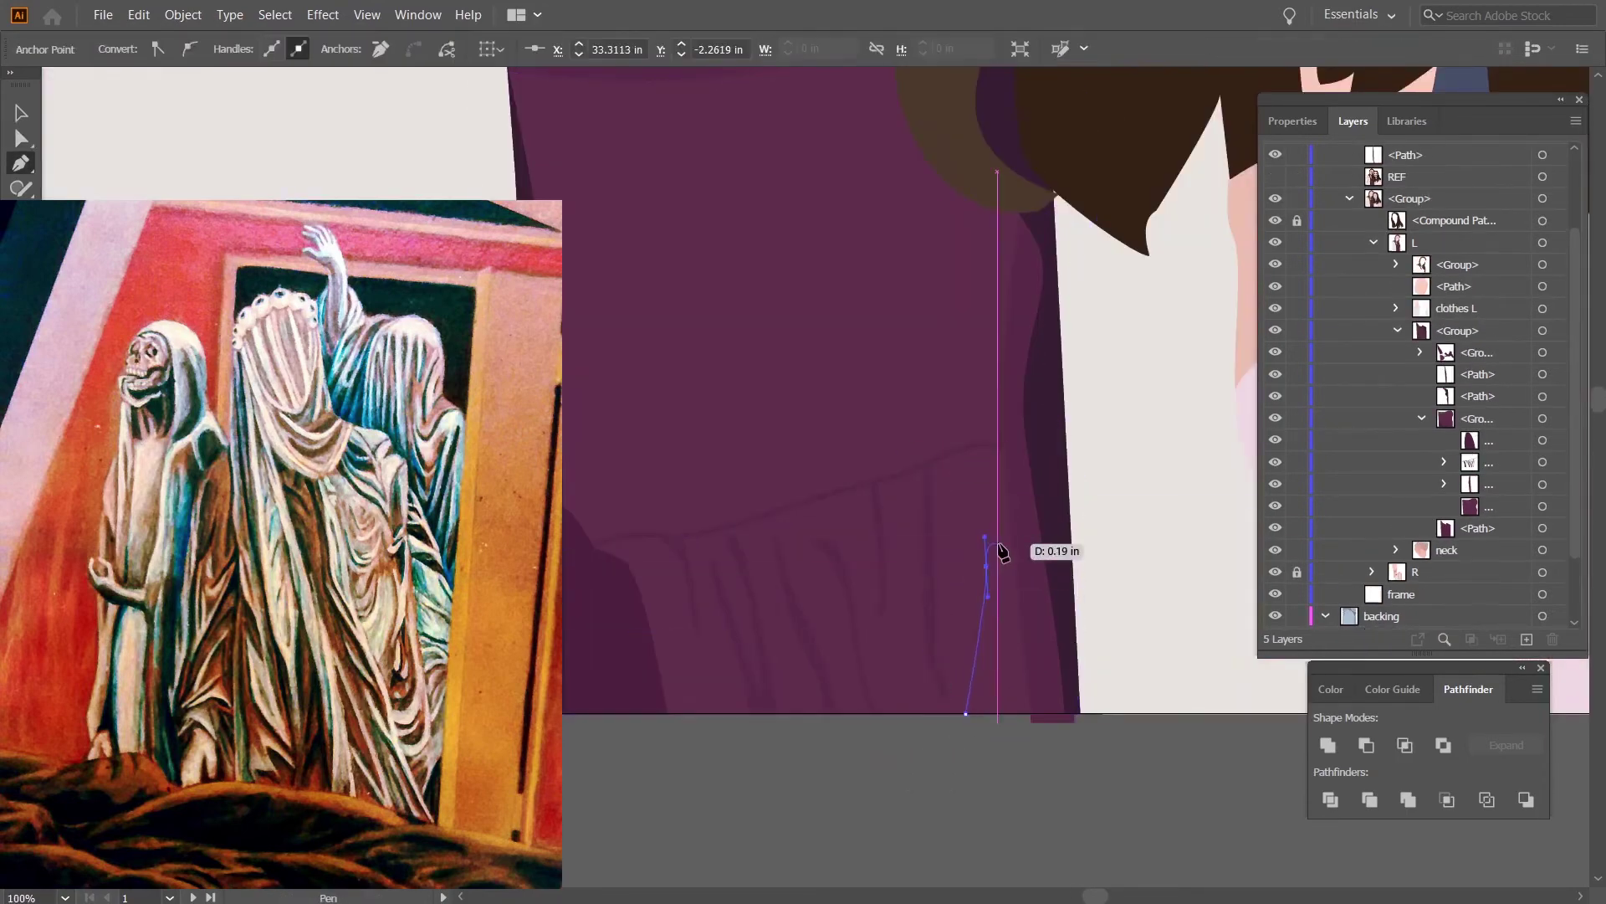
{"action": "left_click", "coordinate": [970, 716]}
{"action": "key", "text": "a"}
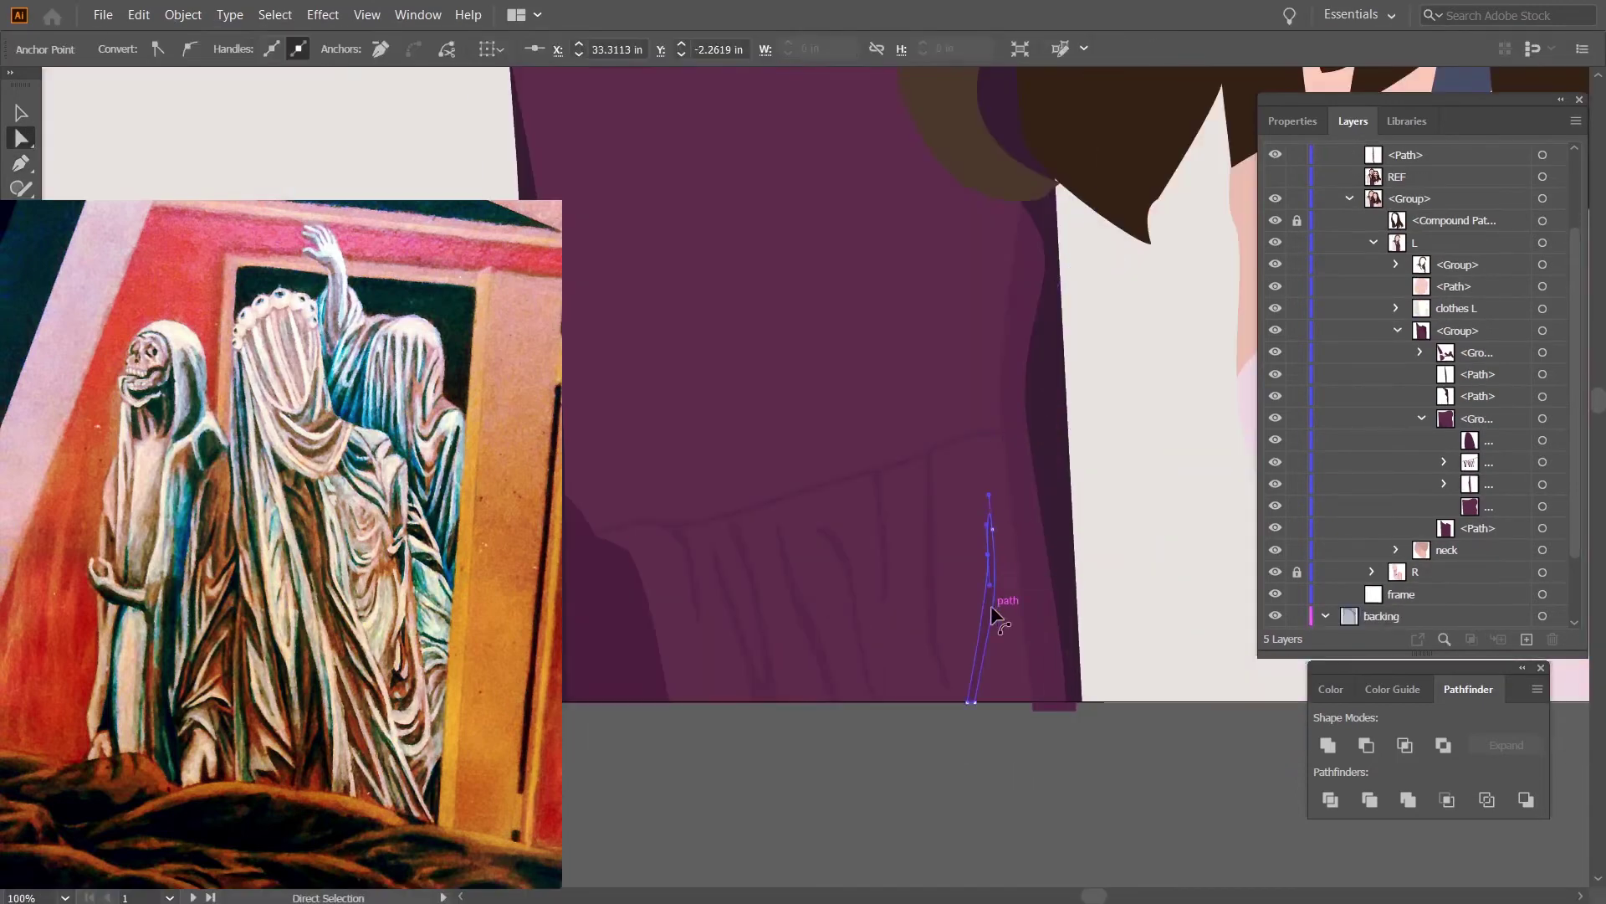
Examine the fold shading at the maroon top's lower left and its overall look across the whole portrait.
{"action": "scroll", "coordinate": [962, 633], "scroll_direction": "left", "scroll_amount": 5}
{"action": "left_click", "coordinate": [857, 638]}
{"action": "scroll", "coordinate": [904, 778], "scroll_direction": "up", "scroll_amount": 1}
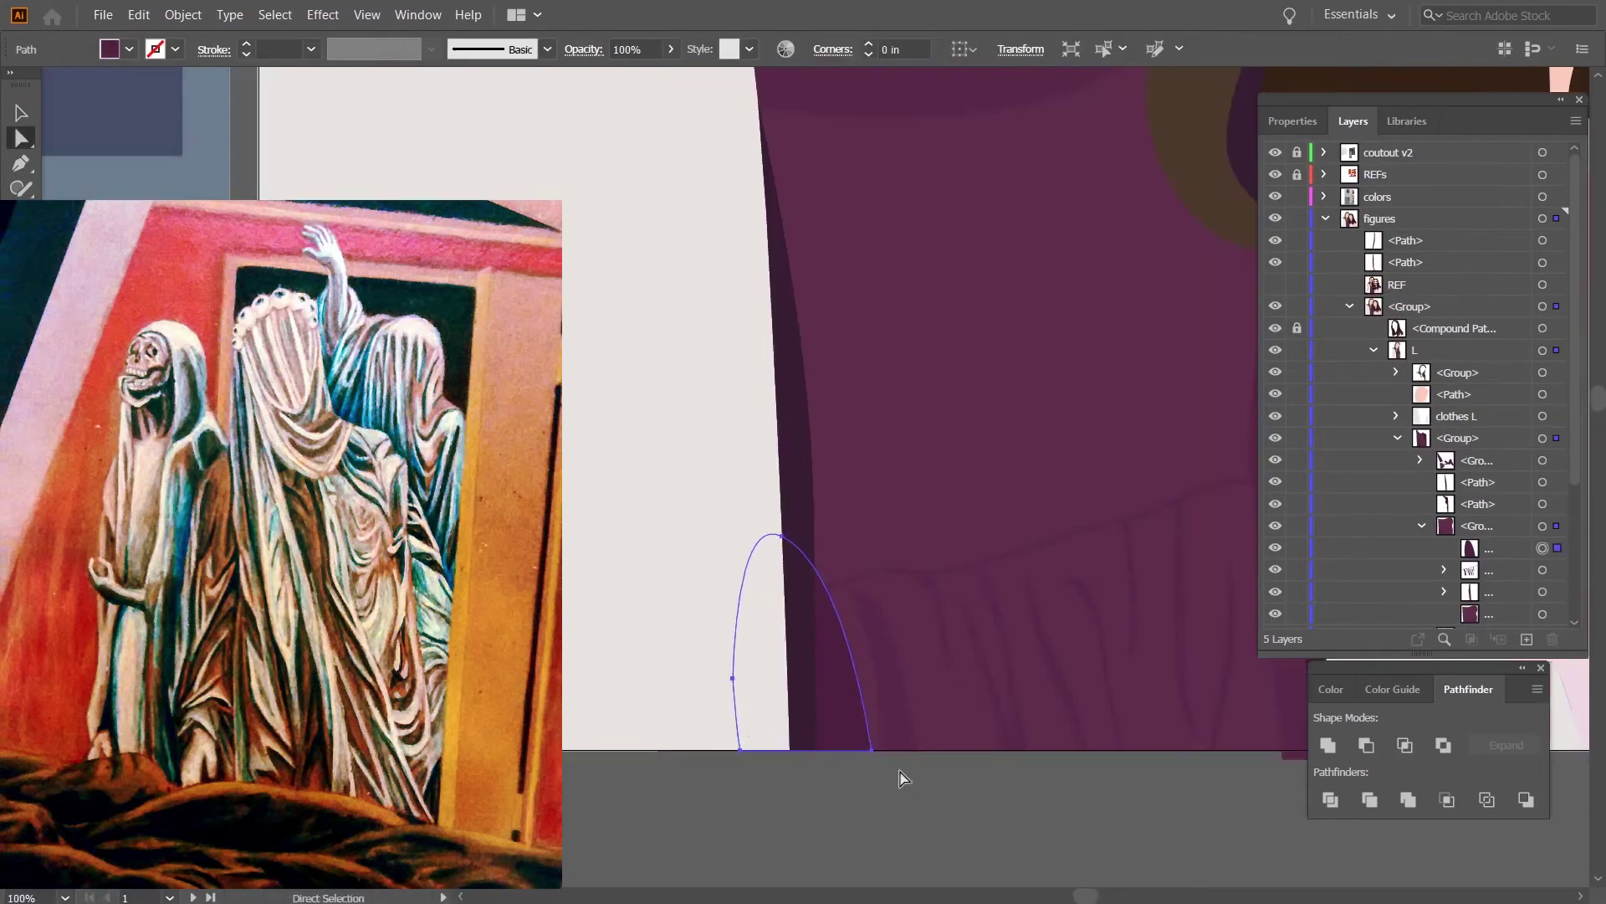
{"action": "left_click", "coordinate": [923, 783]}
{"action": "scroll", "coordinate": [923, 784], "scroll_direction": "down", "scroll_amount": 4}
{"action": "scroll", "coordinate": [859, 538], "scroll_direction": "up", "scroll_amount": 4}
{"action": "left_click", "coordinate": [981, 619]}
{"action": "scroll", "coordinate": [870, 575], "scroll_direction": "down", "scroll_amount": 5}
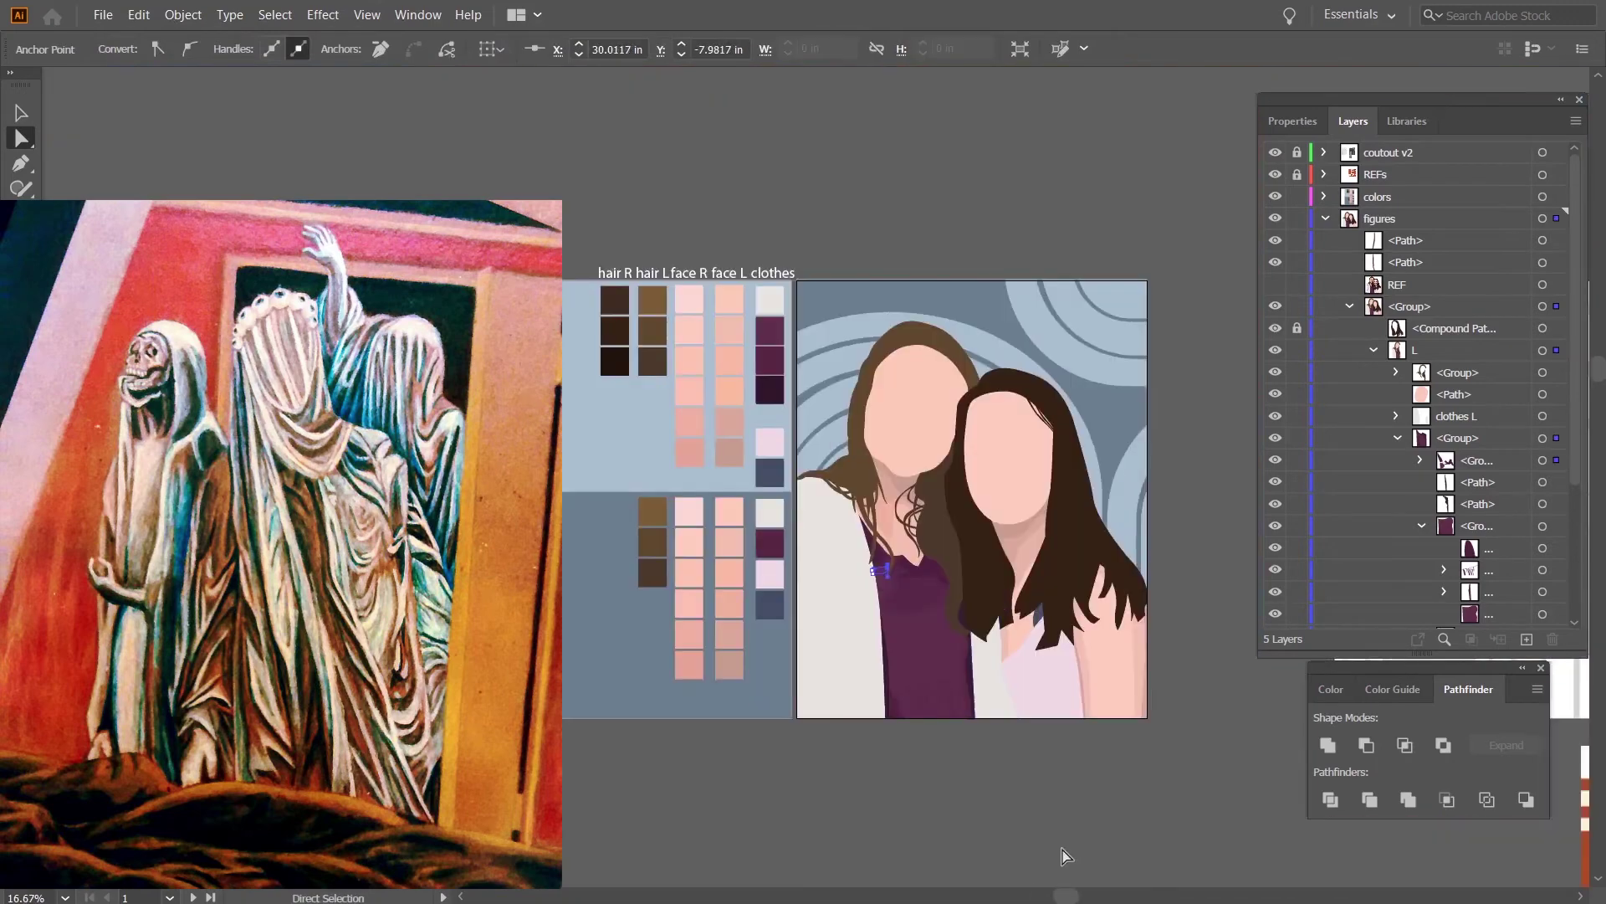
Trace the gathered skirt section below the maroon top's waist seam as a closed shape with the Pen tool.
{"action": "left_click", "coordinate": [1062, 857]}
{"action": "scroll", "coordinate": [950, 740], "scroll_direction": "up", "scroll_amount": 3}
{"action": "left_click_drag", "start_coordinate": [945, 685], "coordinate": [908, 727]}
{"action": "scroll", "coordinate": [958, 801], "scroll_direction": "up", "scroll_amount": 3}
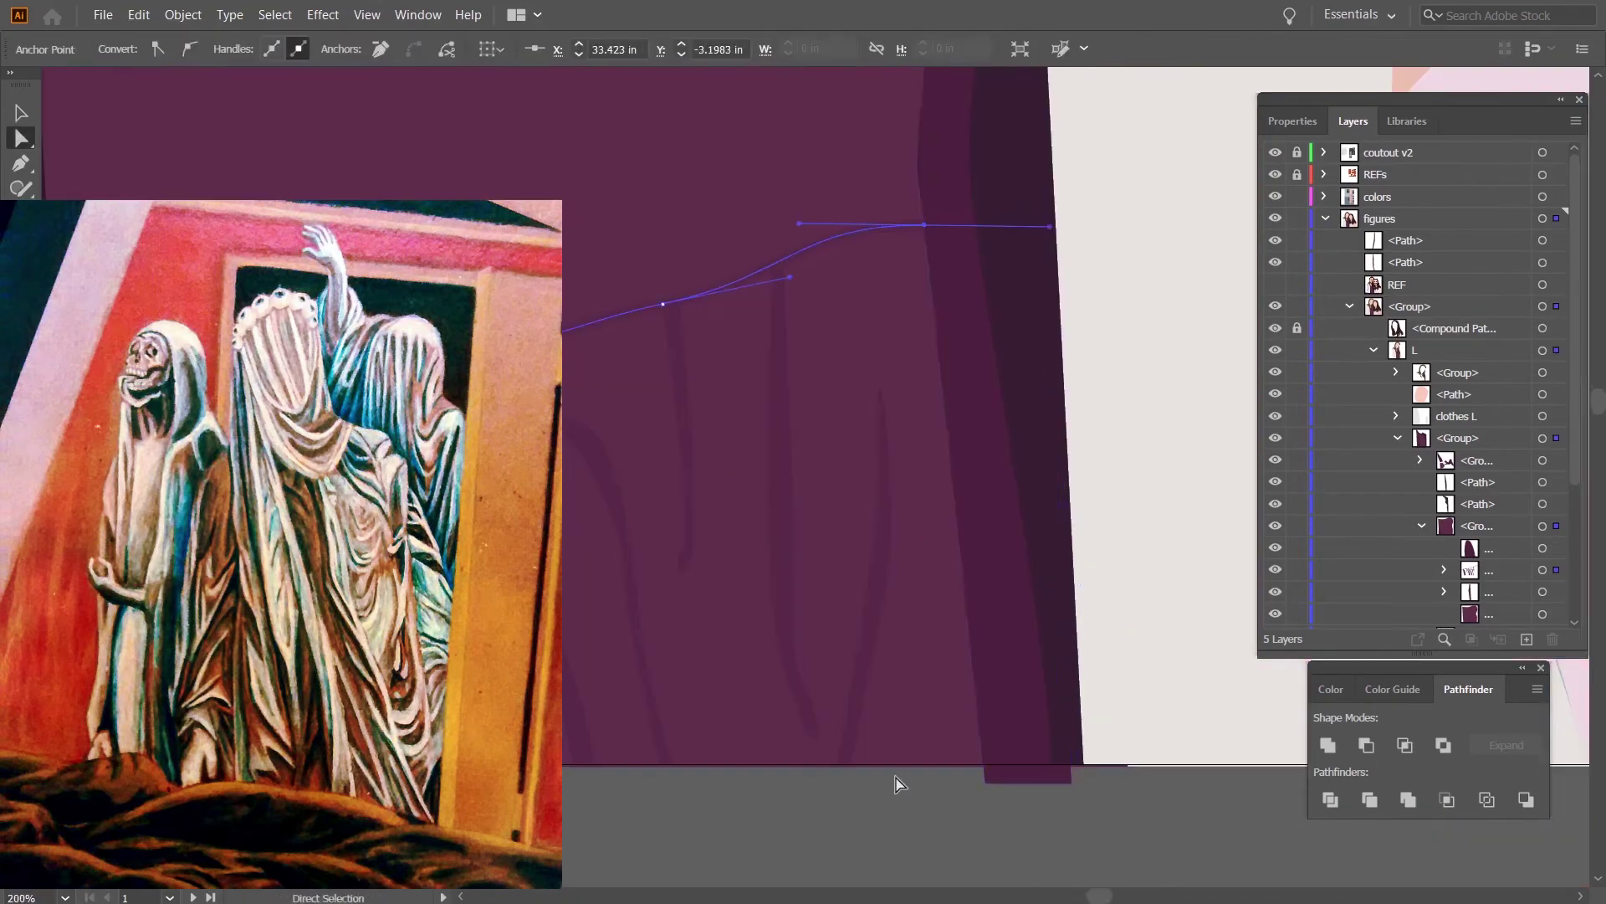
{"action": "scroll", "coordinate": [896, 781], "scroll_direction": "down", "scroll_amount": 4}
{"action": "key", "text": "p"}
{"action": "scroll", "coordinate": [1155, 543], "scroll_direction": "up", "scroll_amount": 4}
{"action": "left_click", "coordinate": [1118, 460]}
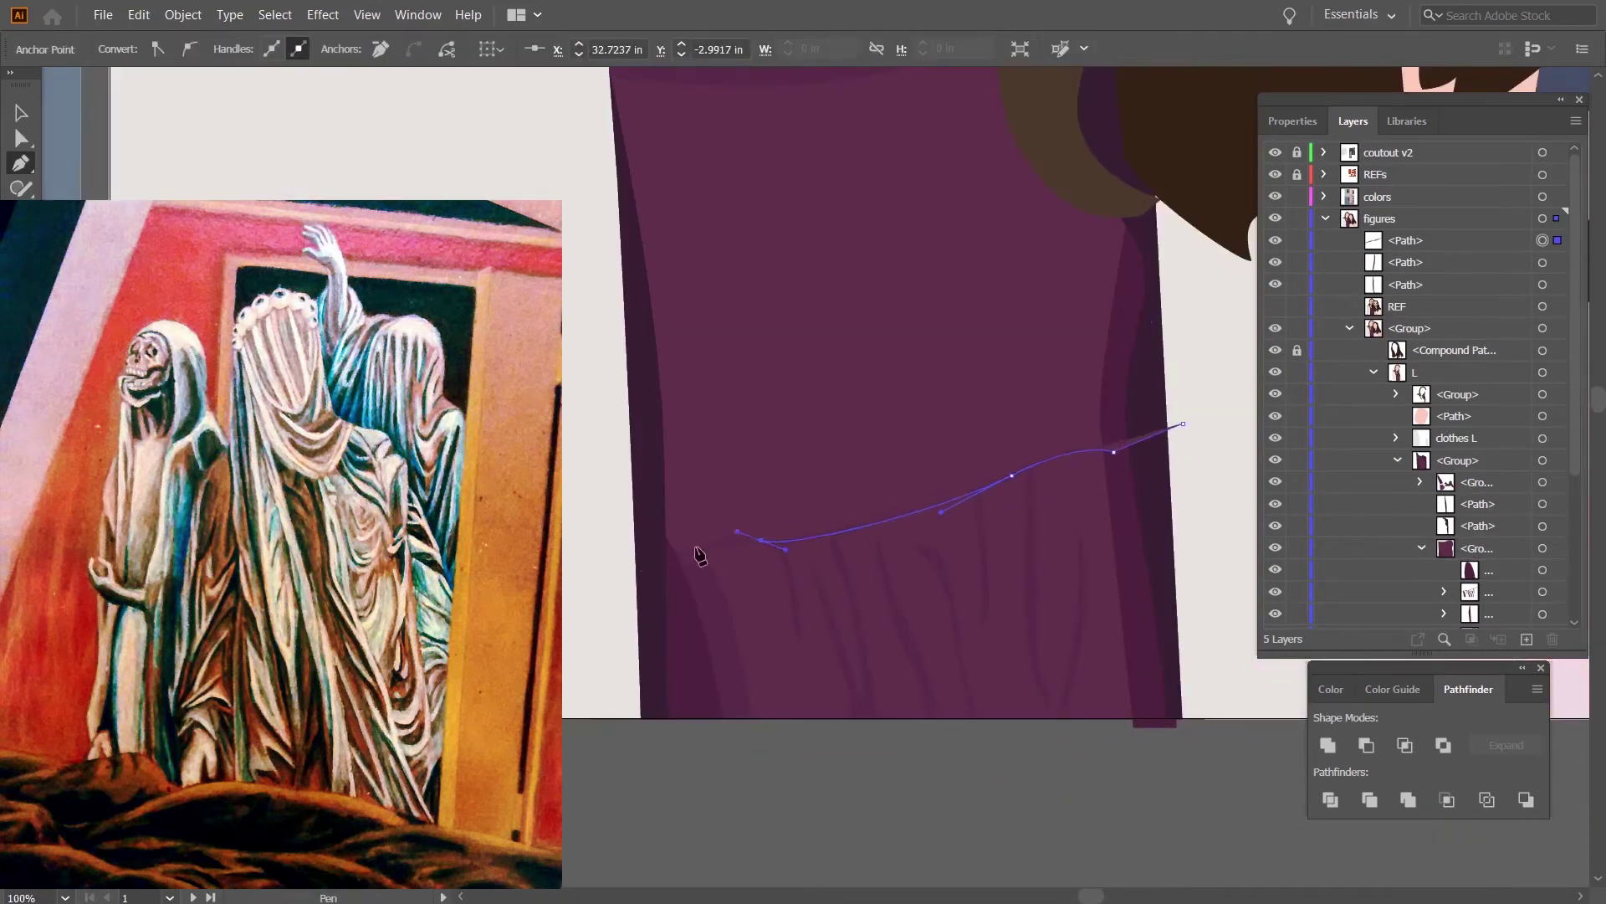
{"action": "left_click", "coordinate": [654, 565]}
{"action": "left_click", "coordinate": [653, 748]}
{"action": "left_click", "coordinate": [1156, 749]}
{"action": "left_click", "coordinate": [1183, 424]}
Place the new skirt shape beneath the fold shading in the maroon top's group and fill it with the sampled darker maroon.
{"action": "left_click", "coordinate": [984, 428], "text": "shift"}
{"action": "key", "text": "Delete"}
{"action": "left_click_drag", "start_coordinate": [1478, 328], "coordinate": [1479, 405]}
{"action": "key", "text": "i"}
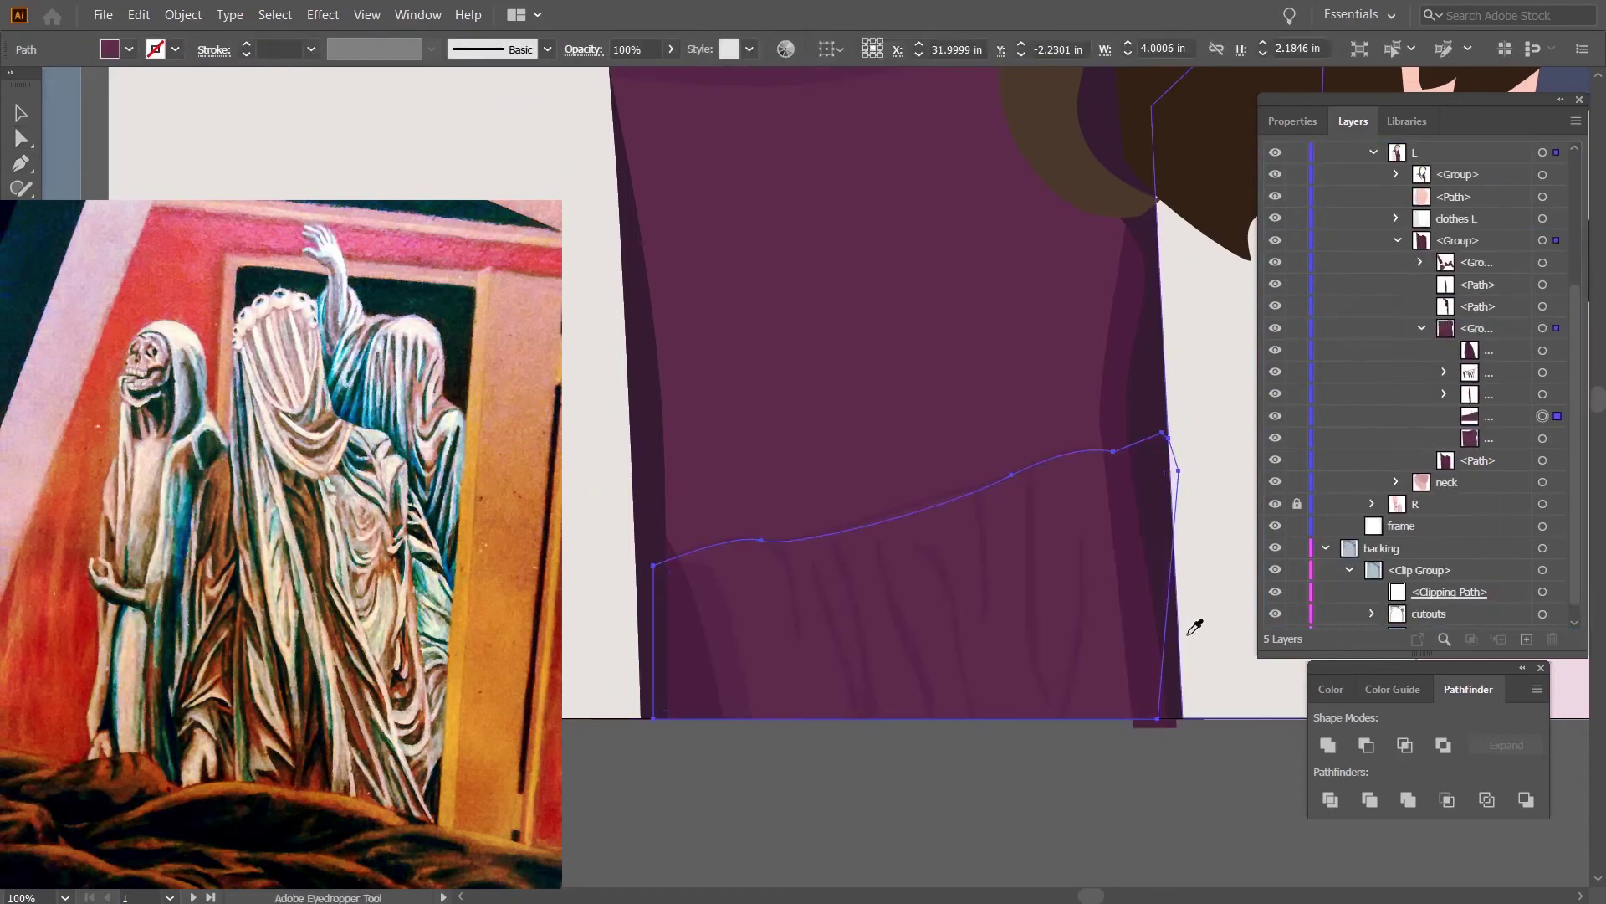
{"action": "left_click", "coordinate": [1139, 614]}
Select the pleat folds near the skirt's right side and match their colour to the darker side shadow with the Eyedropper.
{"action": "key", "text": "a"}
{"action": "left_click", "coordinate": [1444, 373]}
{"action": "left_click", "coordinate": [968, 817]}
{"action": "scroll", "coordinate": [968, 815], "scroll_direction": "down", "scroll_amount": 1}
{"action": "left_click", "coordinate": [1046, 670], "text": "shift"}
{"action": "scroll", "coordinate": [1430, 398], "scroll_direction": "up", "scroll_amount": 3}
{"action": "key", "text": "i"}
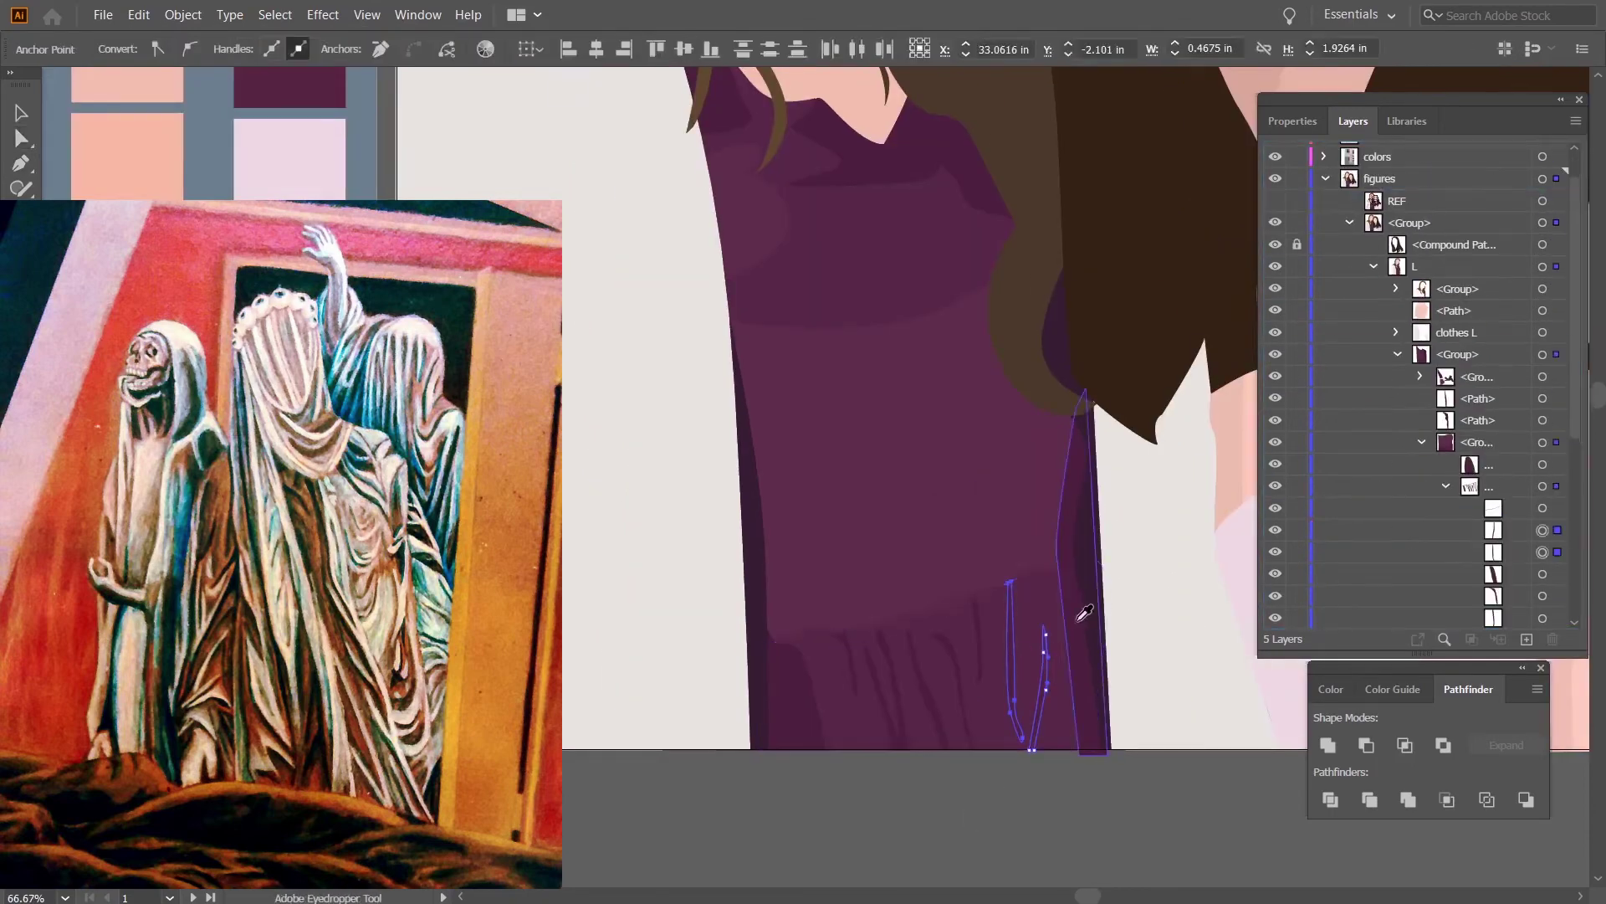
Give the waist seam line a 3 pt stroke without fill and reshape its curve along the skirt's upper edge.
{"action": "left_click", "coordinate": [1293, 121]}
{"action": "left_click", "coordinate": [1314, 379]}
{"action": "key", "text": "a"}
{"action": "scroll", "coordinate": [944, 746], "scroll_direction": "up", "scroll_amount": 3}
{"action": "left_click_drag", "start_coordinate": [1027, 295], "coordinate": [1030, 304]}
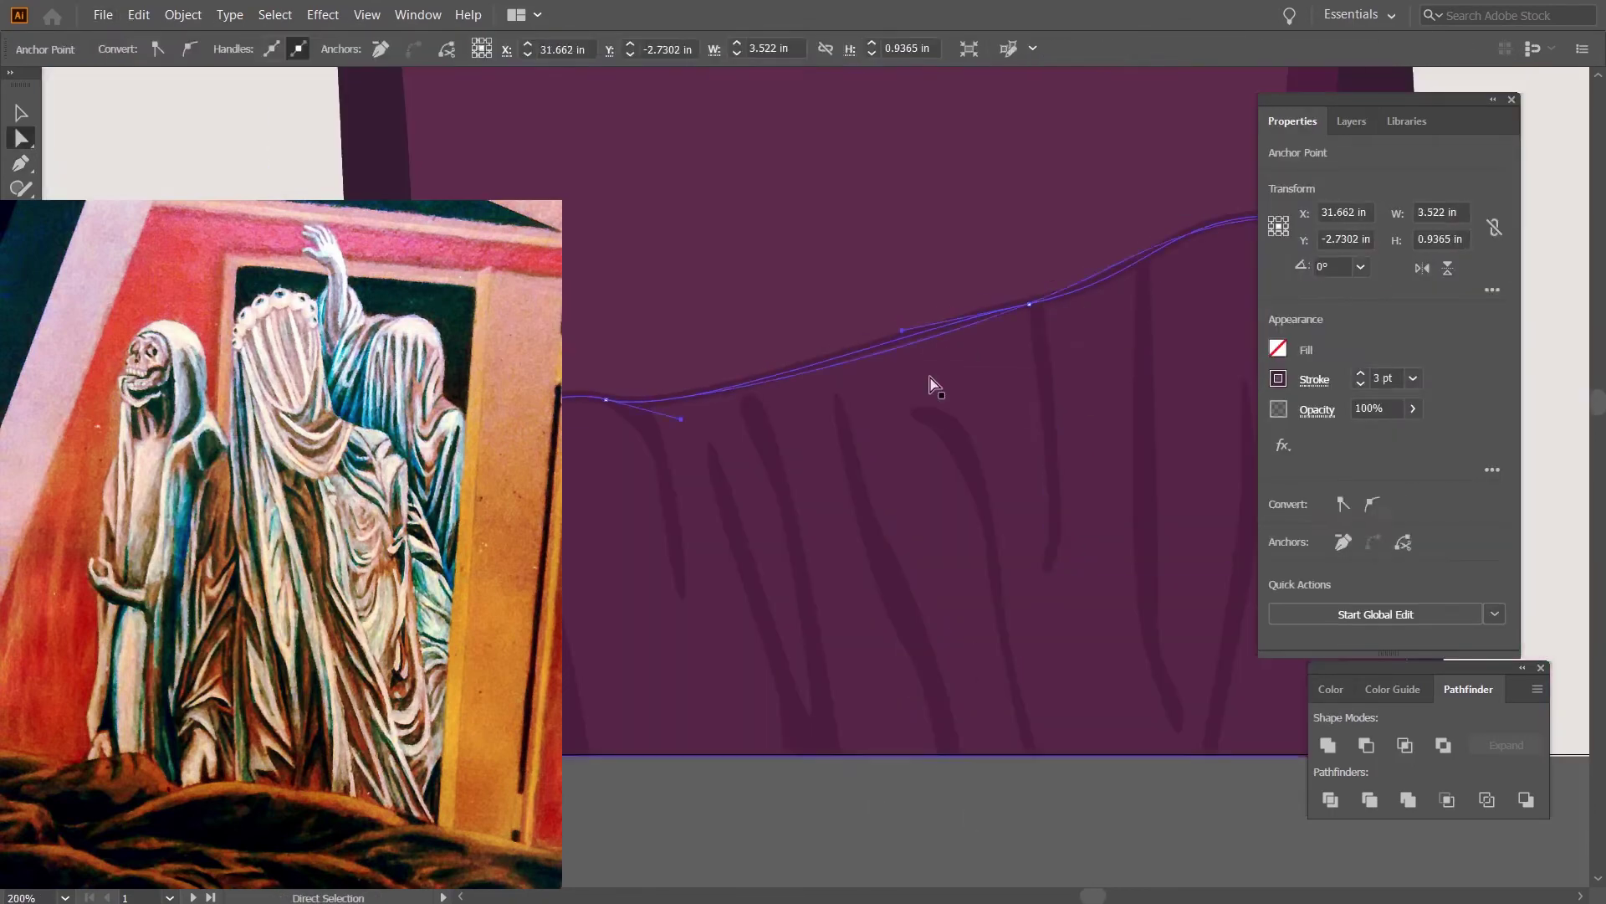
{"action": "scroll", "coordinate": [887, 568], "scroll_direction": "down", "scroll_amount": 2}
{"action": "left_click", "coordinate": [810, 755]}
Trace a small pleat fold in the left part of the skirt with the Pen tool.
{"action": "left_click_drag", "start_coordinate": [684, 613], "coordinate": [697, 491]}
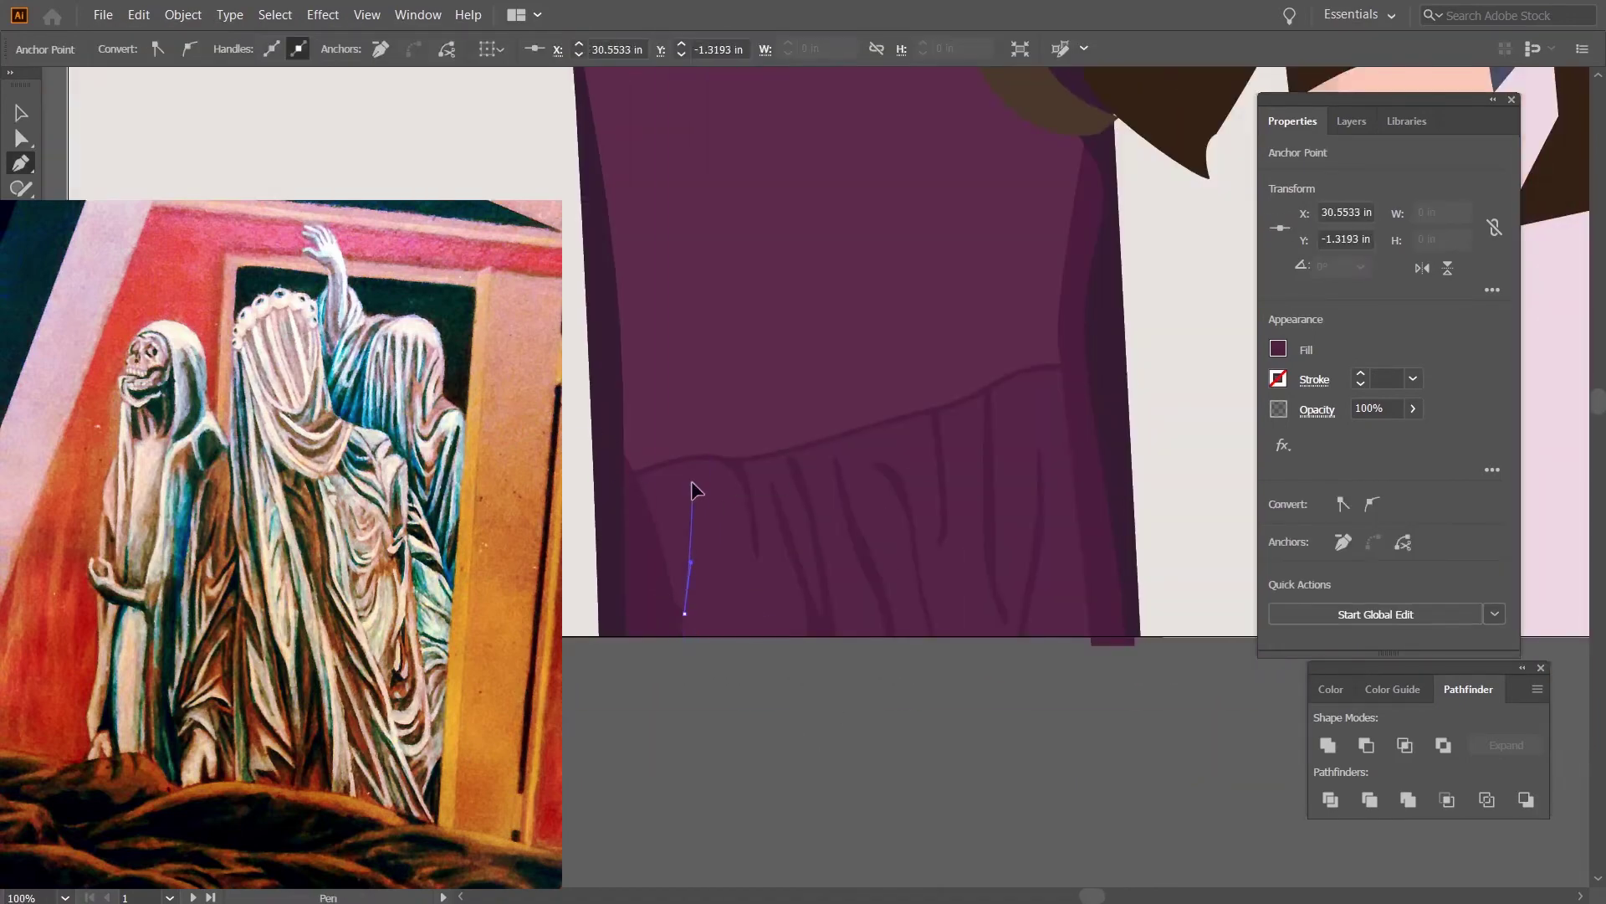
{"action": "scroll", "coordinate": [709, 698], "scroll_direction": "down", "scroll_amount": 2}
{"action": "scroll", "coordinate": [853, 591], "scroll_direction": "up", "scroll_amount": 3}
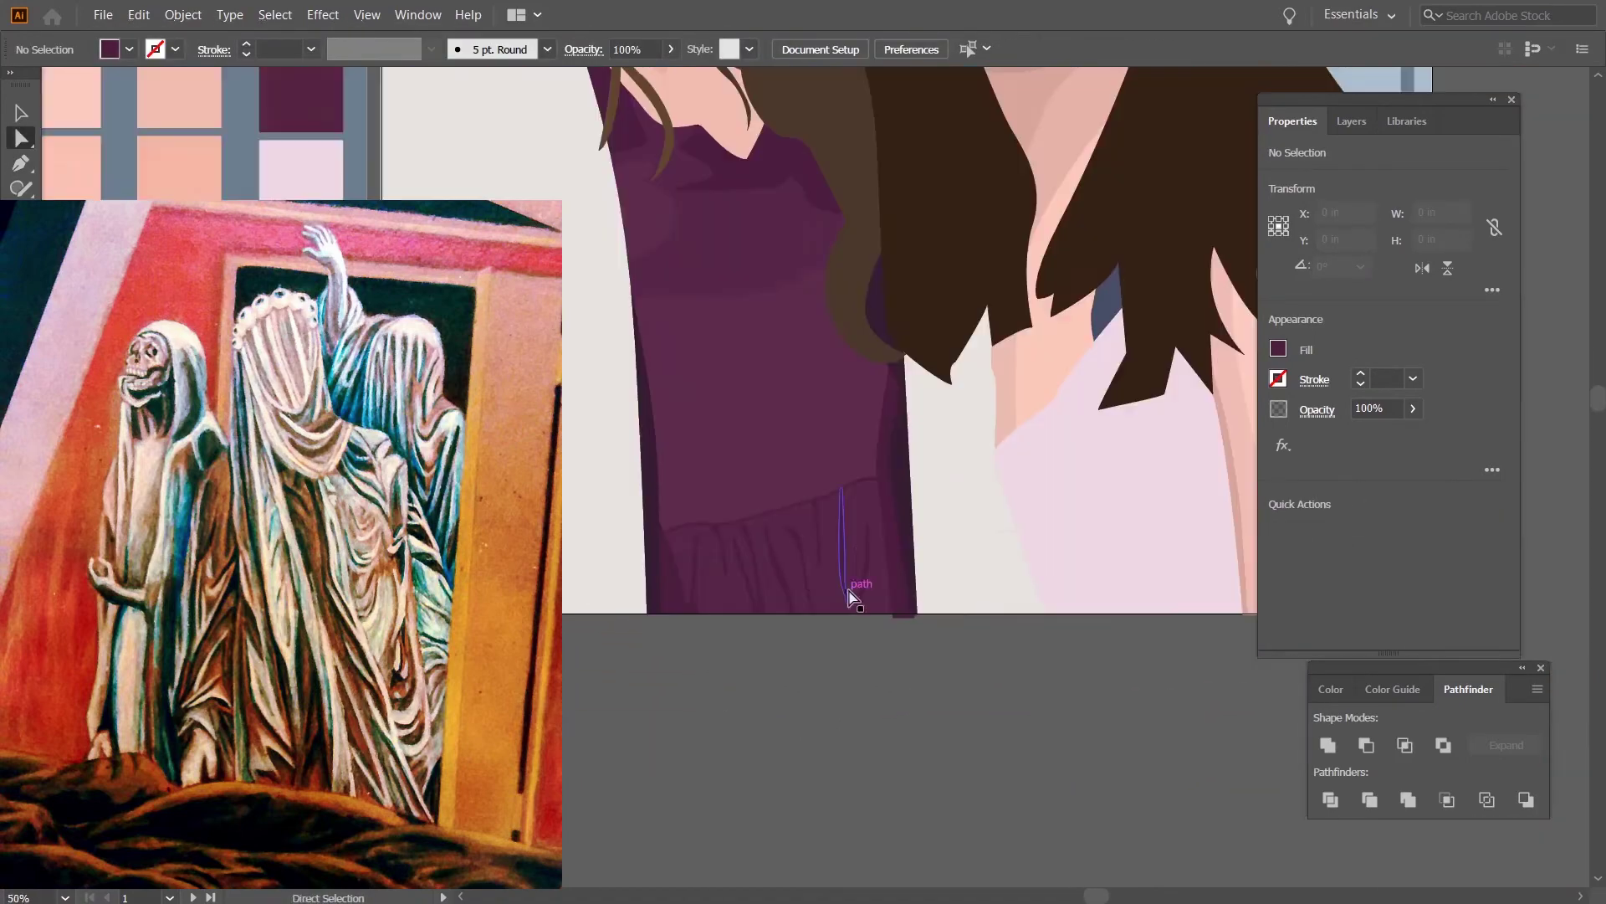
Adjust the anchor points of the pleat folds below the middle of the waist seam to refine their shapes.
{"action": "key", "text": "a"}
{"action": "scroll", "coordinate": [860, 652], "scroll_direction": "up", "scroll_amount": 2}
{"action": "left_click_drag", "start_coordinate": [720, 460], "coordinate": [749, 440]}
{"action": "left_click", "coordinate": [760, 753]}
{"action": "scroll", "coordinate": [761, 753], "scroll_direction": "down", "scroll_amount": 2}
{"action": "left_click", "coordinate": [861, 545]}
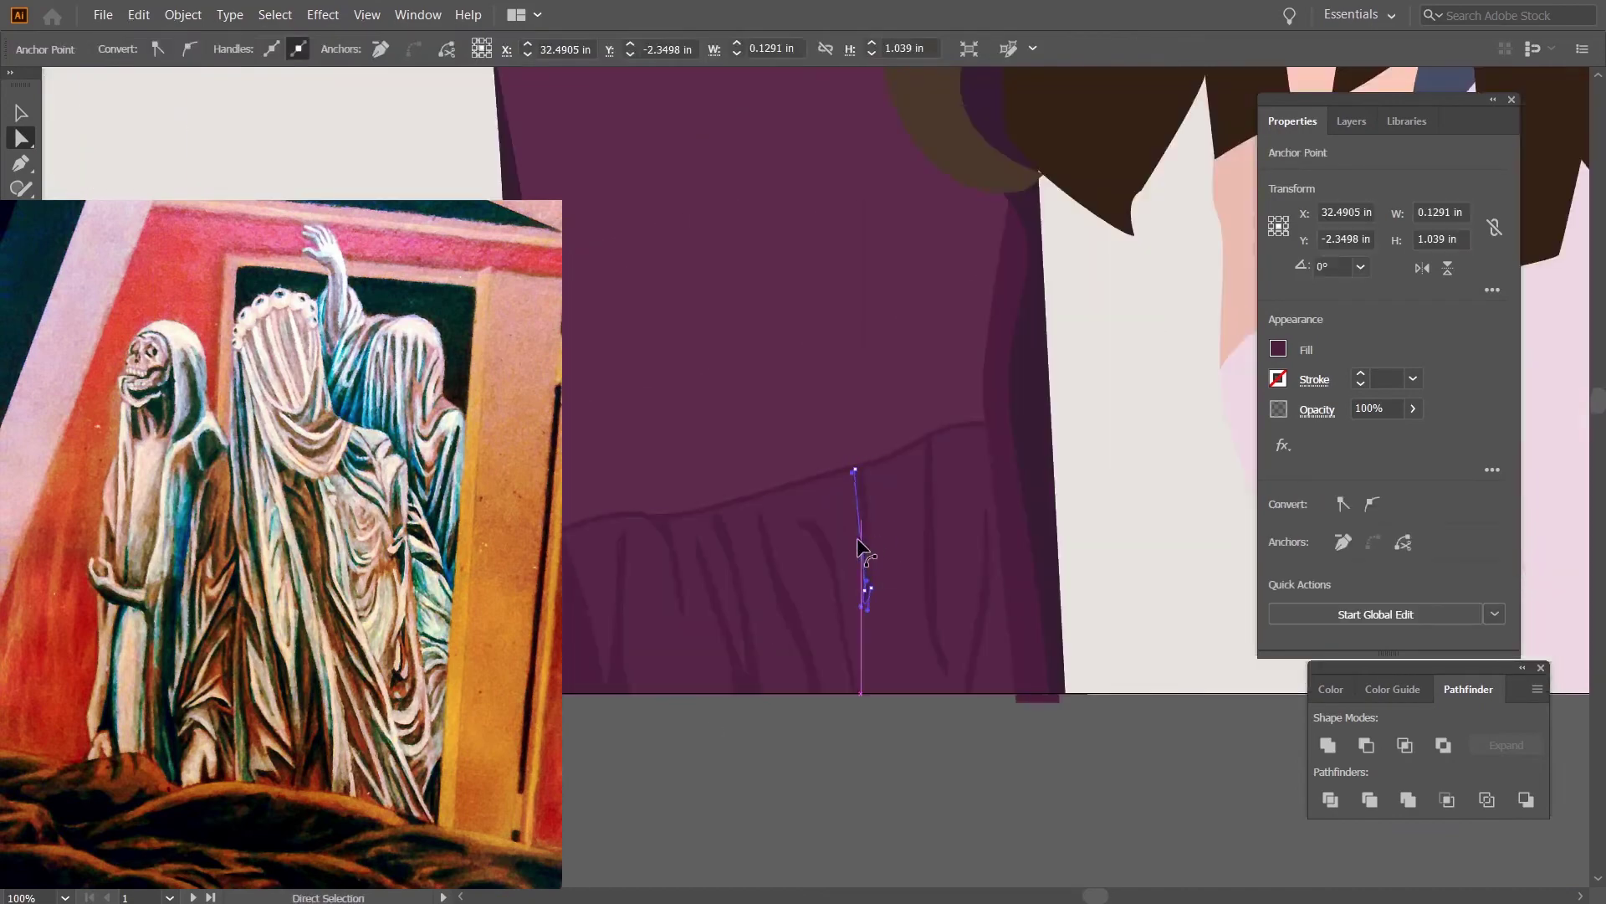
{"action": "key", "text": "v"}
{"action": "left_click", "coordinate": [853, 614]}
{"action": "left_click", "coordinate": [832, 761]}
{"action": "scroll", "coordinate": [660, 734], "scroll_direction": "down", "scroll_amount": 4}
Name the maroon top's group shirt, lock it, and show the reference photo for the cardigan.
{"action": "left_click", "coordinate": [1352, 121]}
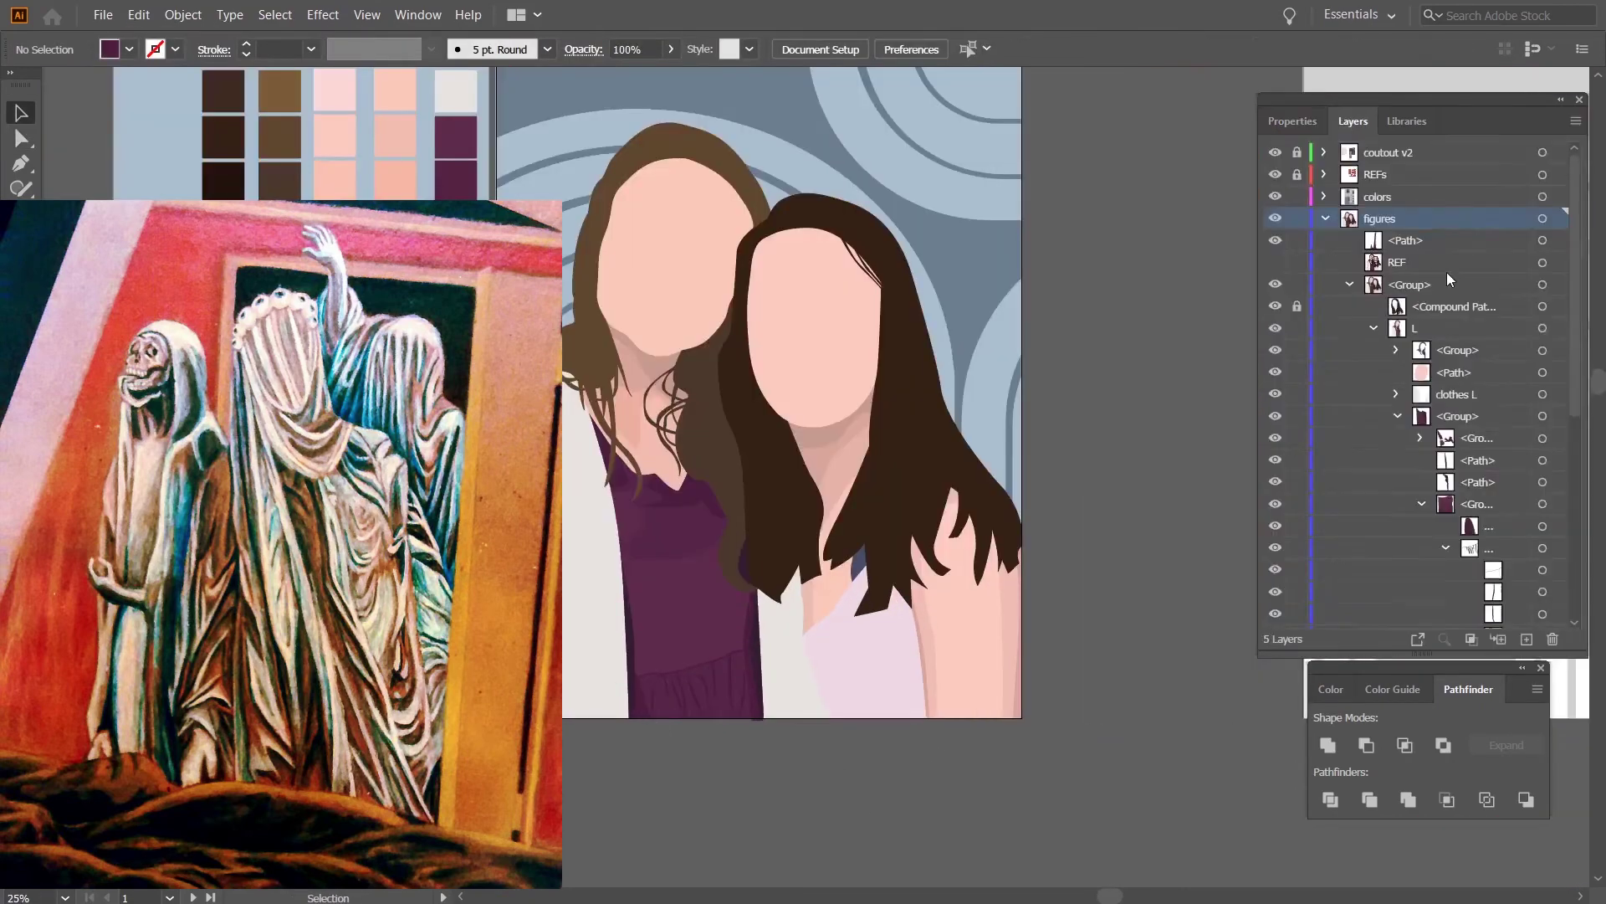
{"action": "left_click", "coordinate": [1464, 399]}
{"action": "left_click", "coordinate": [1296, 394]}
{"action": "left_click", "coordinate": [595, 586]}
{"action": "left_click", "coordinate": [1275, 240]}
{"action": "scroll", "coordinate": [616, 505], "scroll_direction": "up", "scroll_amount": 1}
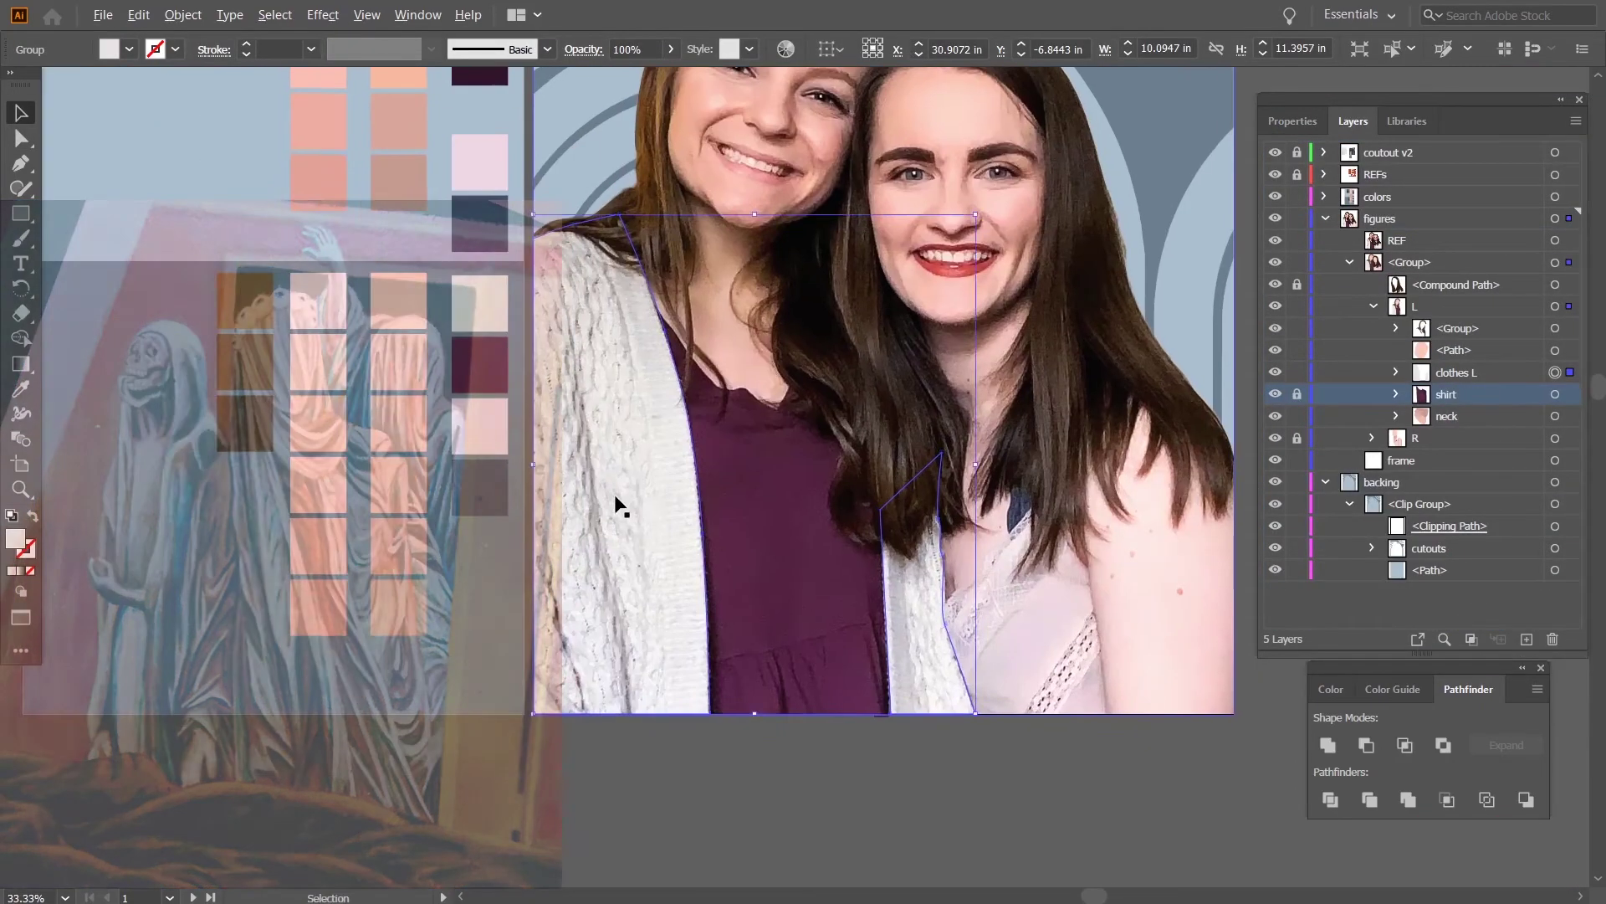
Trace a long fold shape down the left side of the cardigan's front edge with the Pen tool.
{"action": "key", "text": "p"}
{"action": "left_click", "coordinate": [627, 288]}
{"action": "left_click_drag", "start_coordinate": [683, 435], "coordinate": [694, 497]}
{"action": "left_click_drag", "start_coordinate": [713, 740], "coordinate": [716, 766]}
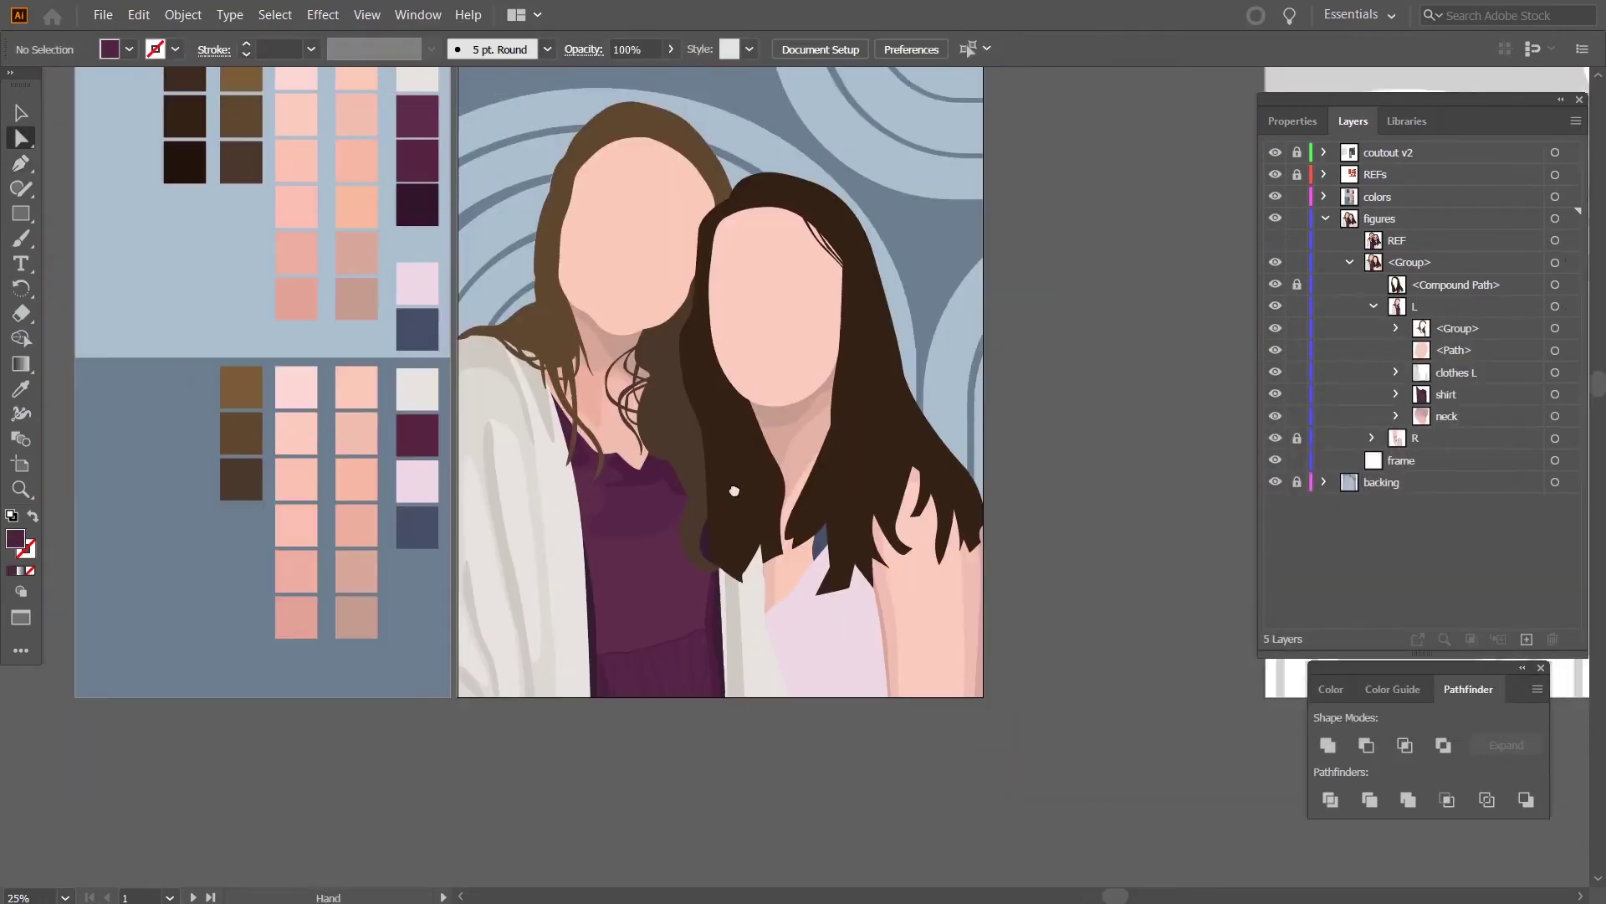
Try to trace a shadow on the right figure's dark blue strap from the reference photo.
{"action": "left_click", "coordinate": [1556, 437]}
{"action": "scroll", "coordinate": [800, 578], "scroll_direction": "up", "scroll_amount": 3}
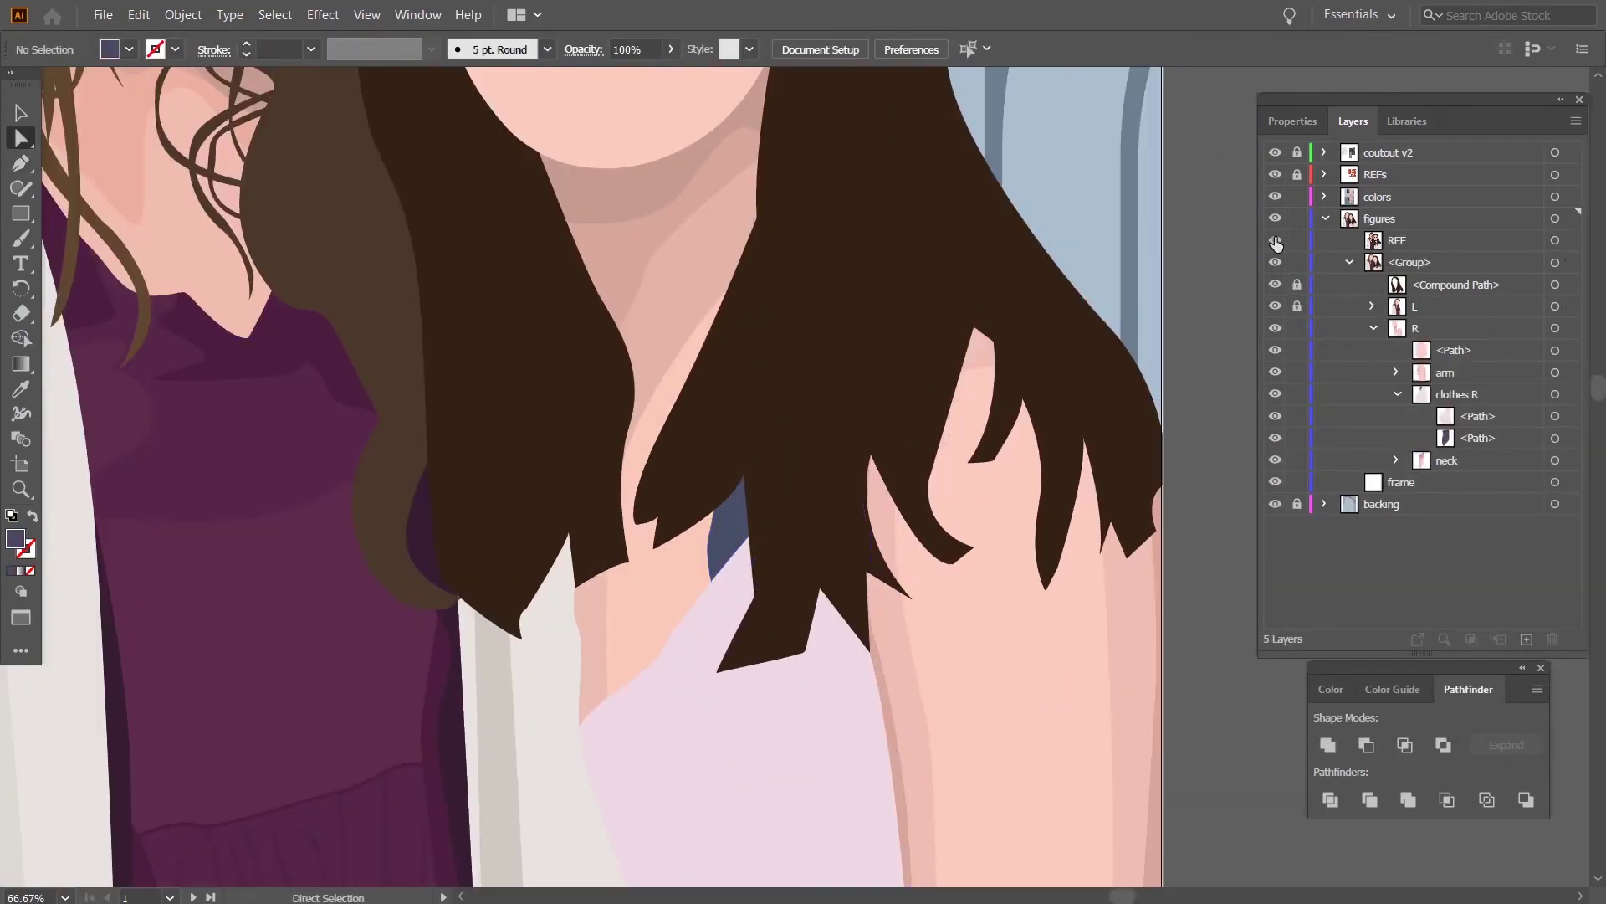
{"action": "left_click", "coordinate": [1275, 241]}
{"action": "scroll", "coordinate": [796, 532], "scroll_direction": "up", "scroll_amount": 2}
{"action": "key", "text": "p"}
{"action": "left_click", "coordinate": [632, 646]}
Hide the reference photo and choose a darker navy fill for the strap shadow.
{"action": "left_click", "coordinate": [1275, 262]}
{"action": "key", "text": "a"}
{"action": "double_click", "coordinate": [15, 539]}
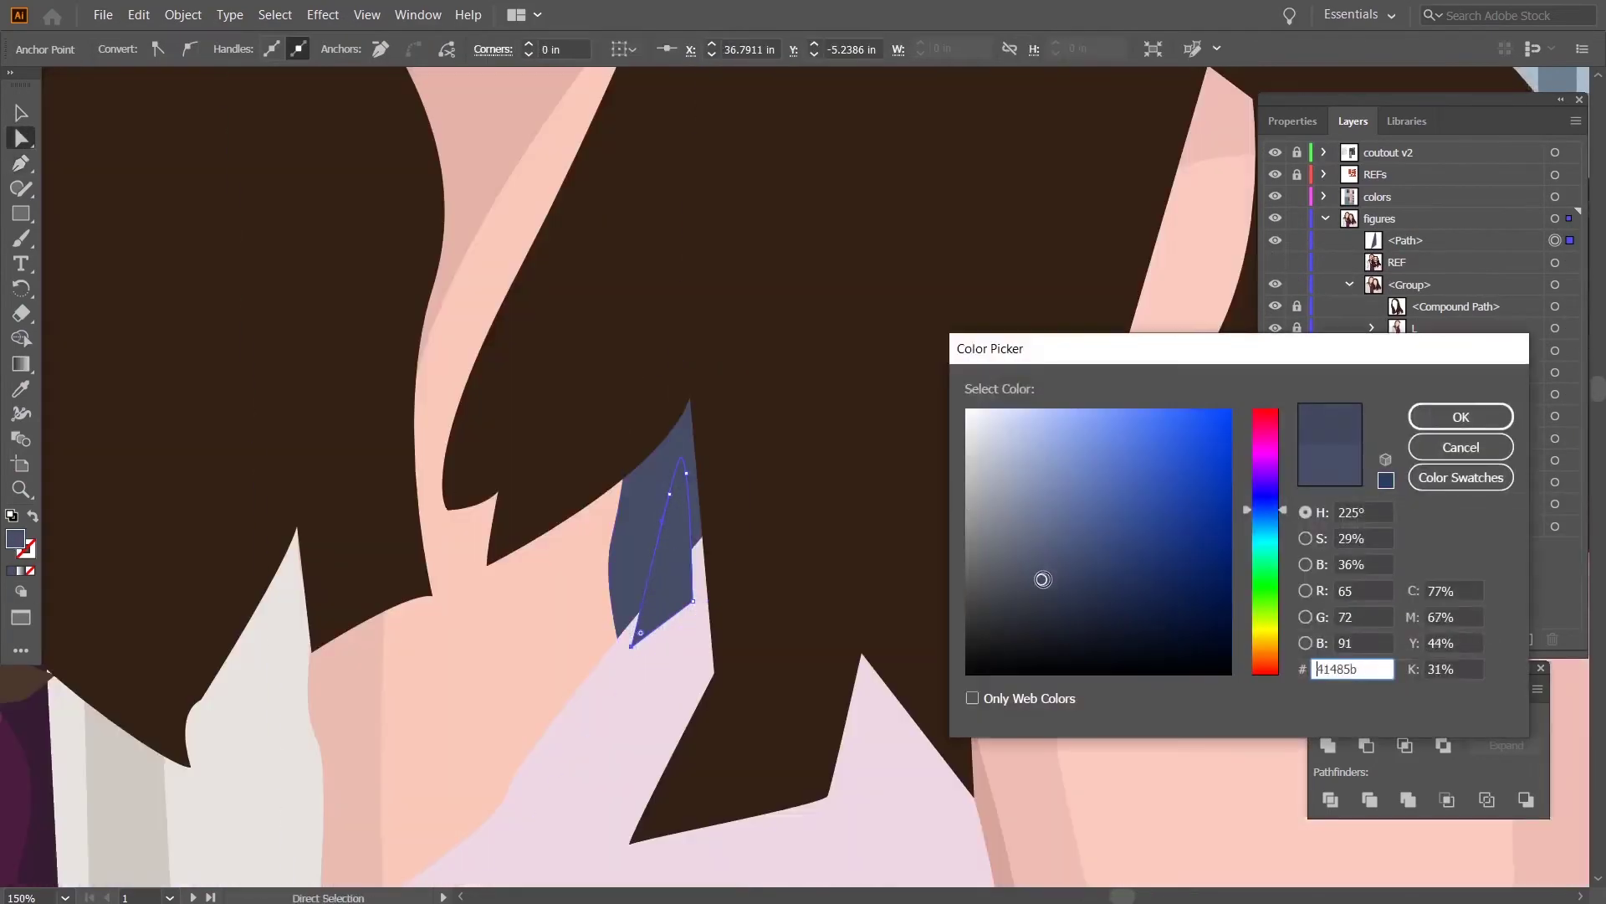
{"action": "left_click", "coordinate": [1461, 416]}
Try to trim the strap shadow with the Shape Builder, and delete the traced shape.
{"action": "key", "text": "shift+m"}
{"action": "left_click", "coordinate": [565, 606]}
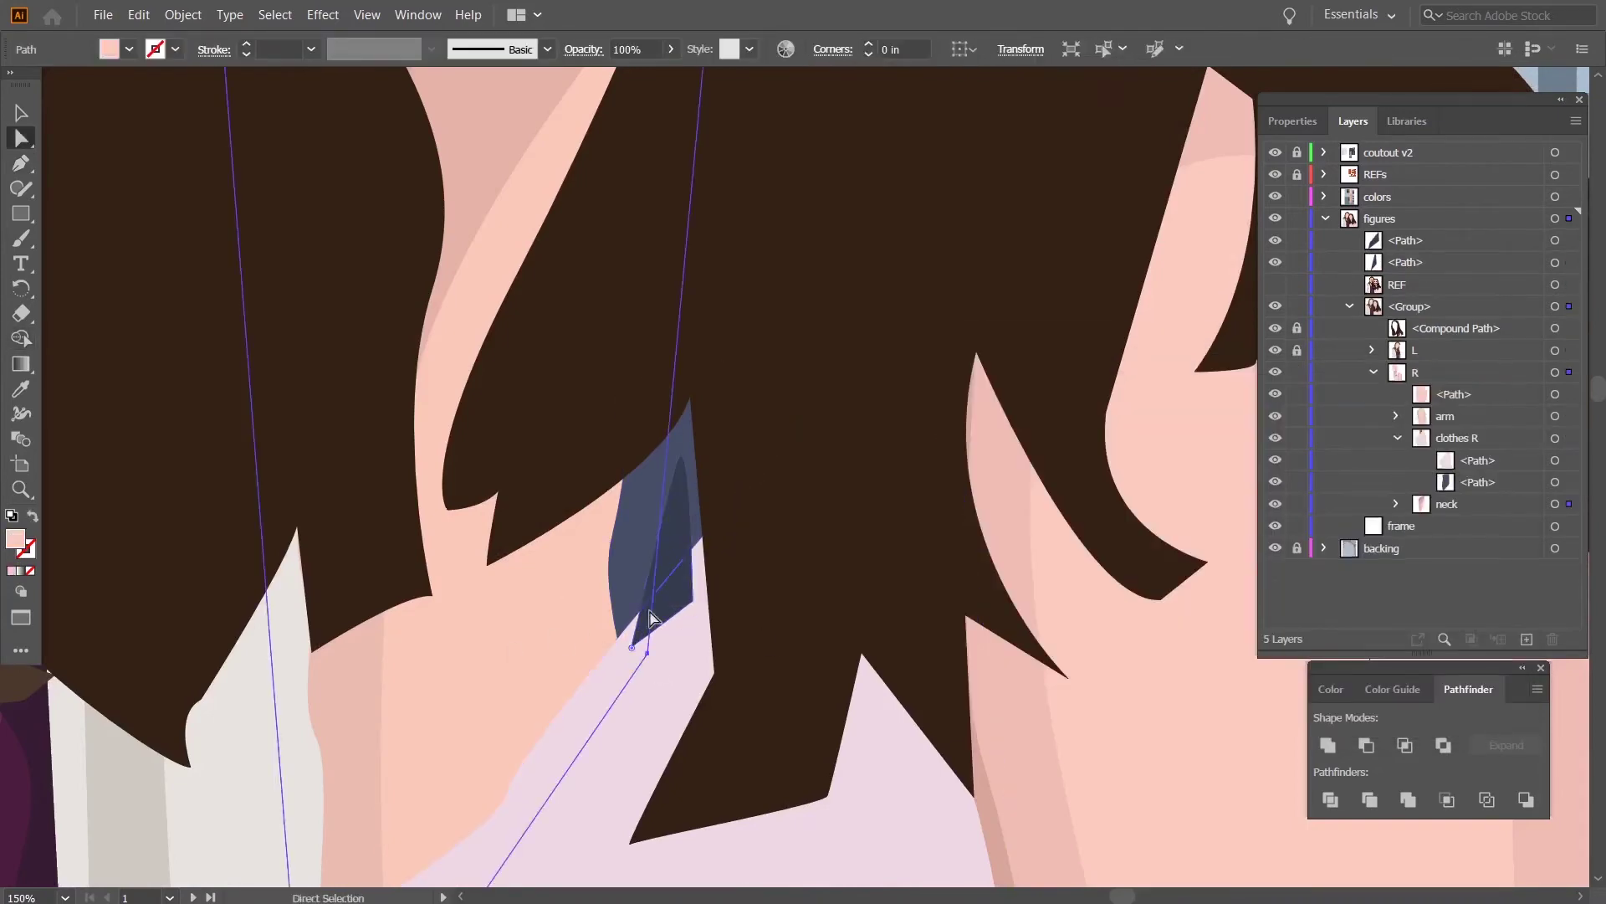
{"action": "scroll", "coordinate": [861, 717], "scroll_direction": "down", "scroll_amount": 4}
{"action": "scroll", "coordinate": [912, 578], "scroll_direction": "up", "scroll_amount": 7}
{"action": "left_click", "coordinate": [911, 578]}
{"action": "key", "text": "Delete"}
Trace a new darker navy shadow with a curved edge over the right part of the dark blue strap.
{"action": "key", "text": "p"}
{"action": "left_click", "coordinate": [872, 216]}
{"action": "left_click_drag", "start_coordinate": [860, 556], "coordinate": [817, 634]}
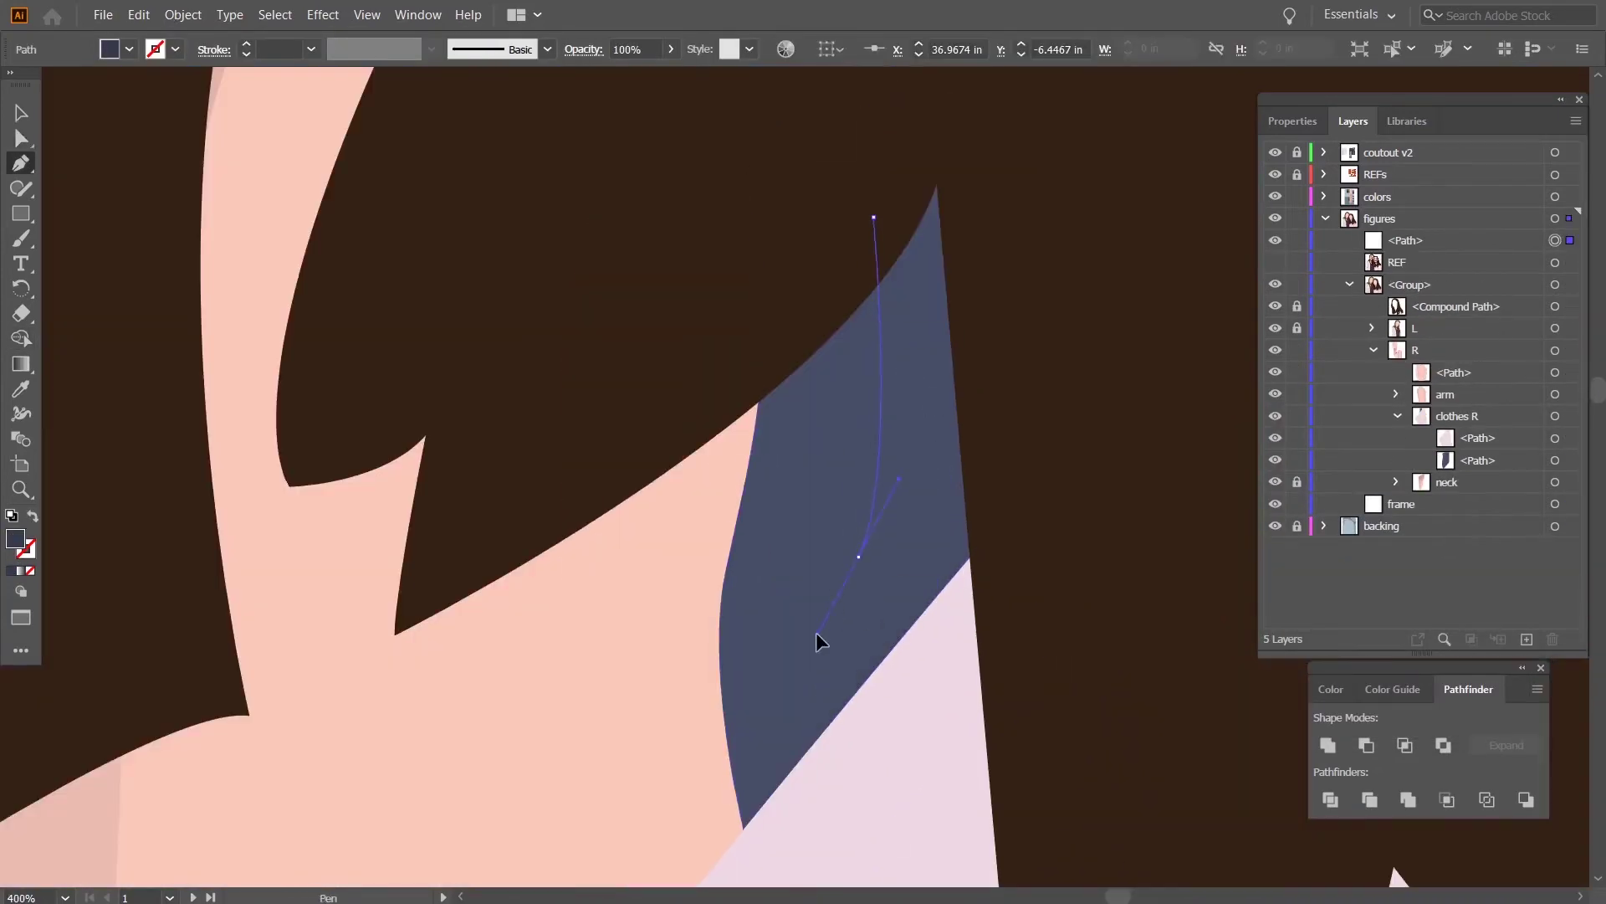
{"action": "left_click", "coordinate": [846, 761]}
{"action": "left_click", "coordinate": [1067, 549]}
{"action": "left_click", "coordinate": [946, 136]}
{"action": "scroll", "coordinate": [920, 795], "scroll_direction": "up", "scroll_amount": 1}
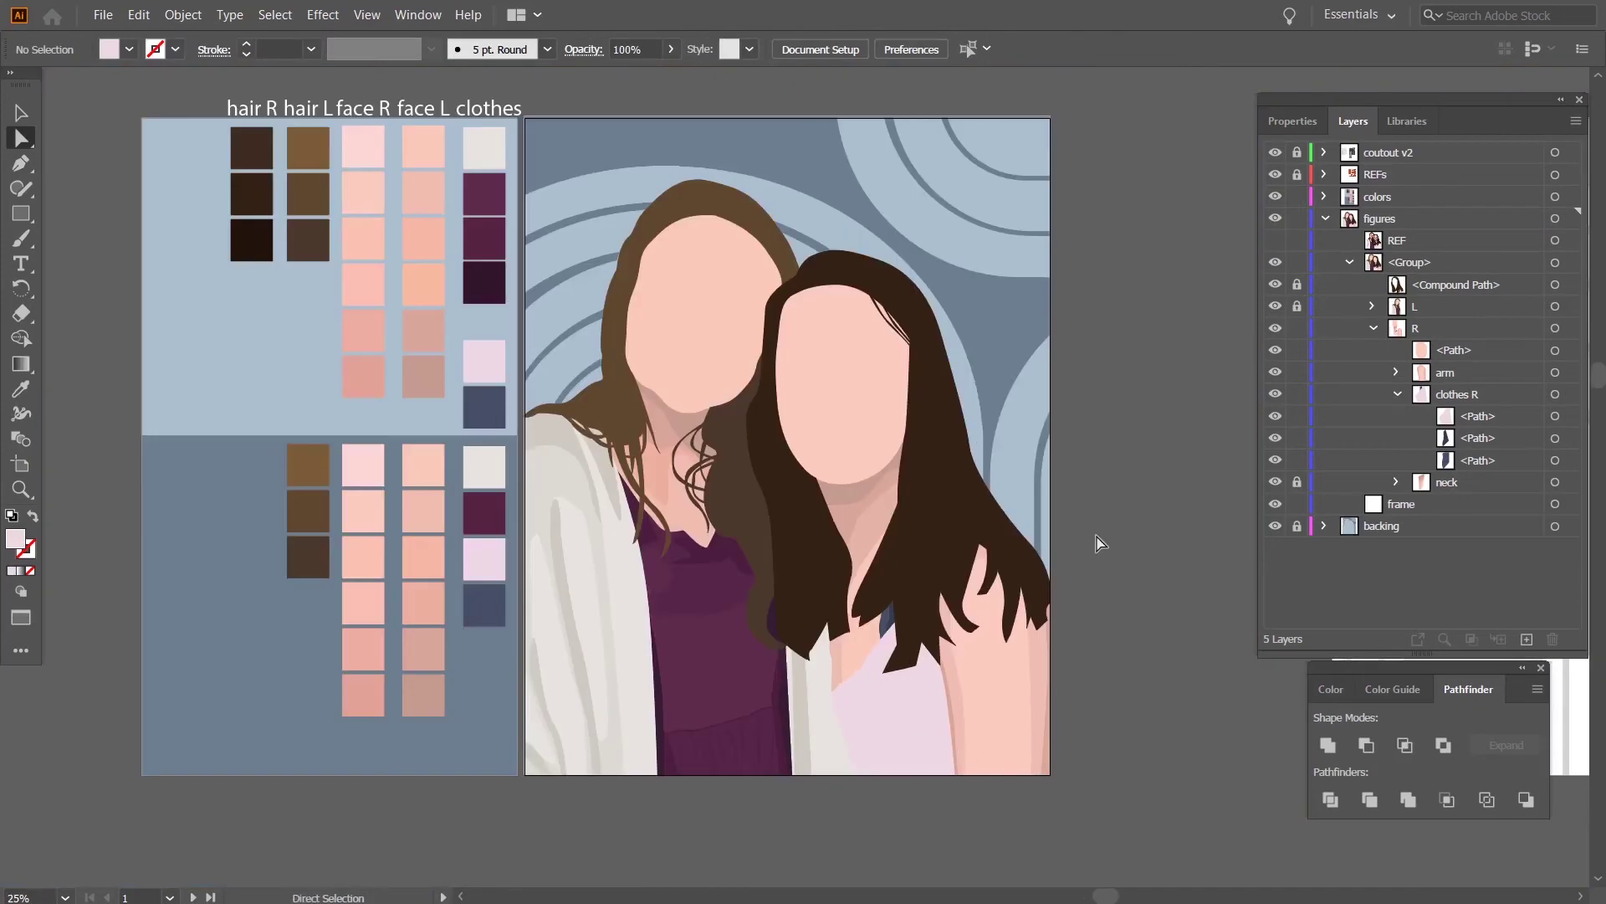
Trace a broad diagonal shading band across the right figure's pale pink top, using the reference photo.
{"action": "scroll", "coordinate": [905, 793], "scroll_direction": "up", "scroll_amount": 3}
{"action": "left_click", "coordinate": [913, 755]}
{"action": "key", "text": "p"}
{"action": "left_click", "coordinate": [1275, 240]}
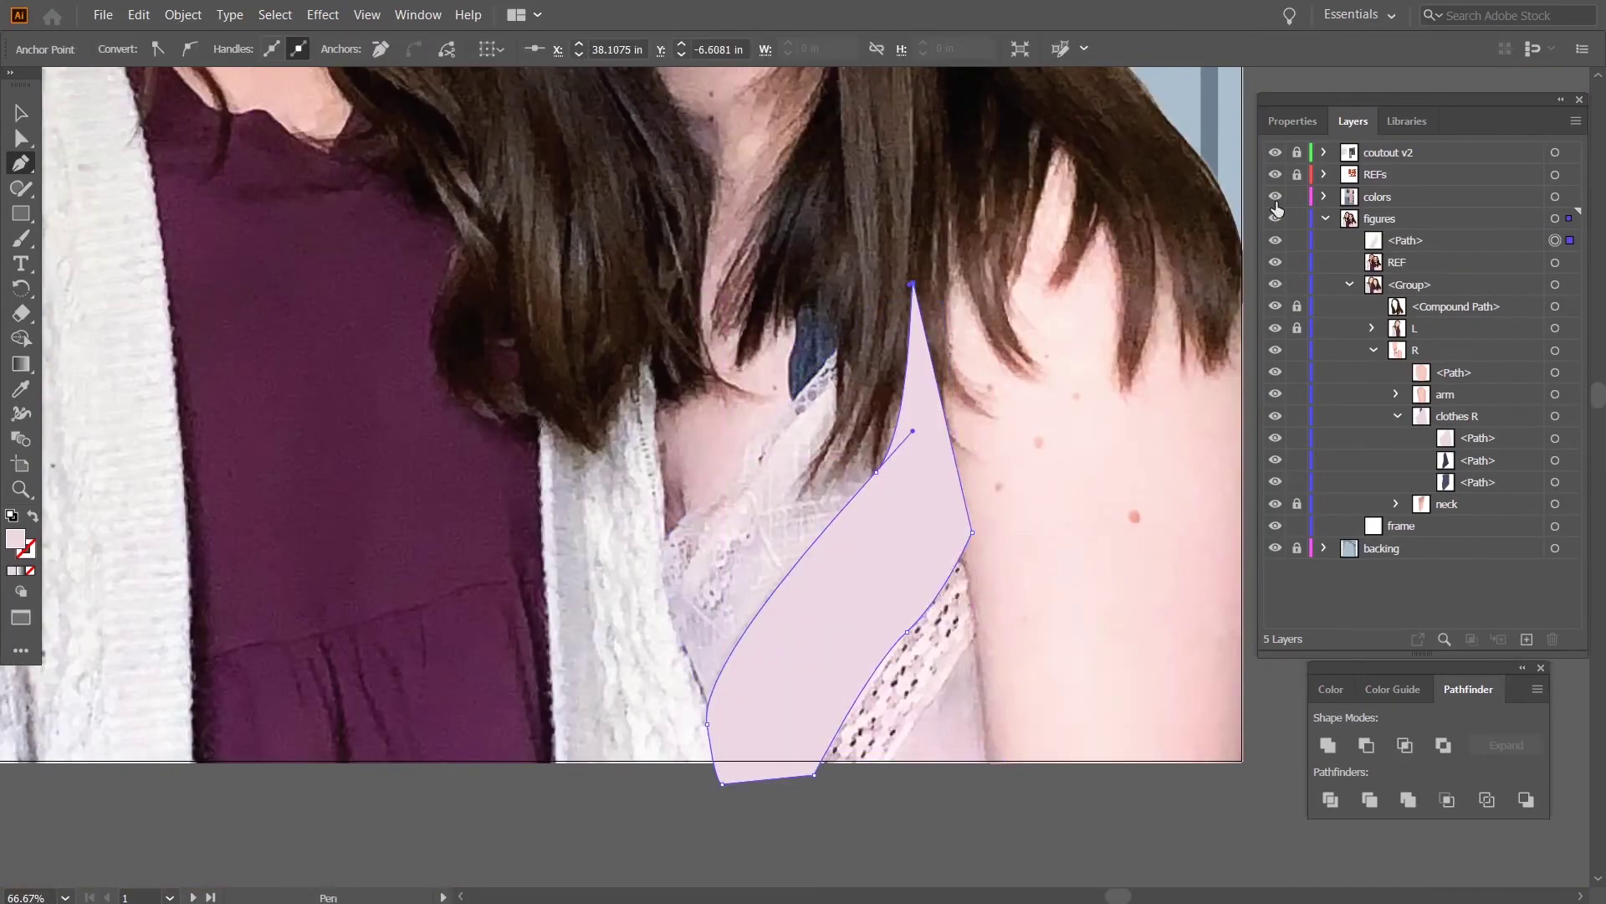
{"action": "left_click", "coordinate": [1275, 262]}
Move the diagonal band into the clothes R group and fill it with a slightly deeper pink.
{"action": "left_click_drag", "start_coordinate": [1406, 240], "coordinate": [1459, 427]}
{"action": "double_click", "coordinate": [15, 540]}
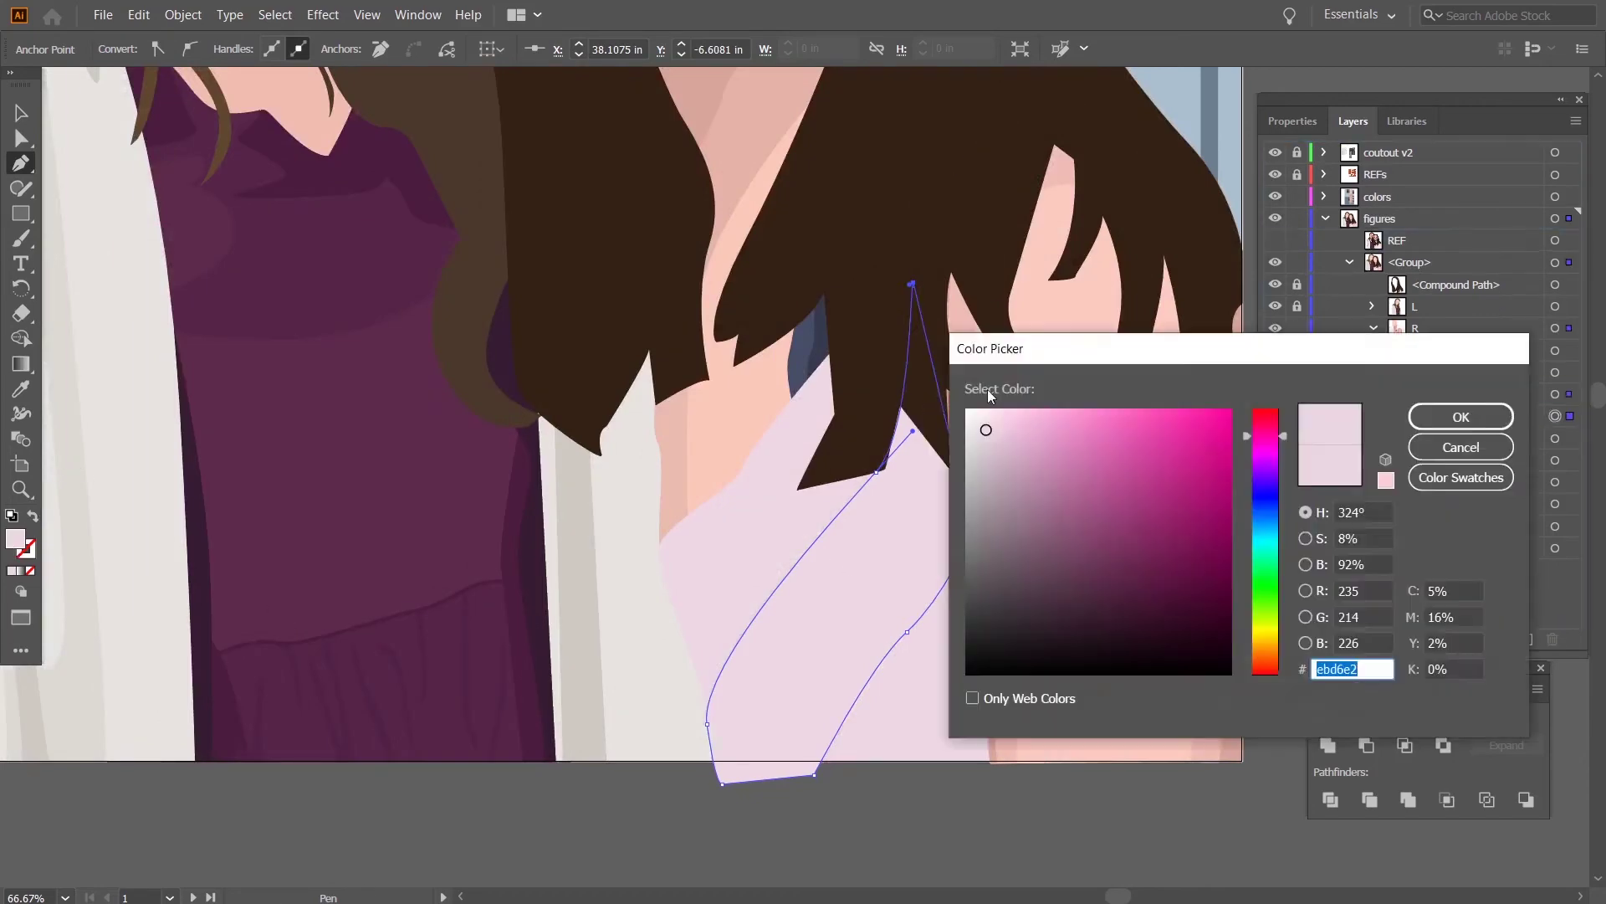
{"action": "key", "text": "Return"}
{"action": "key", "text": "a"}
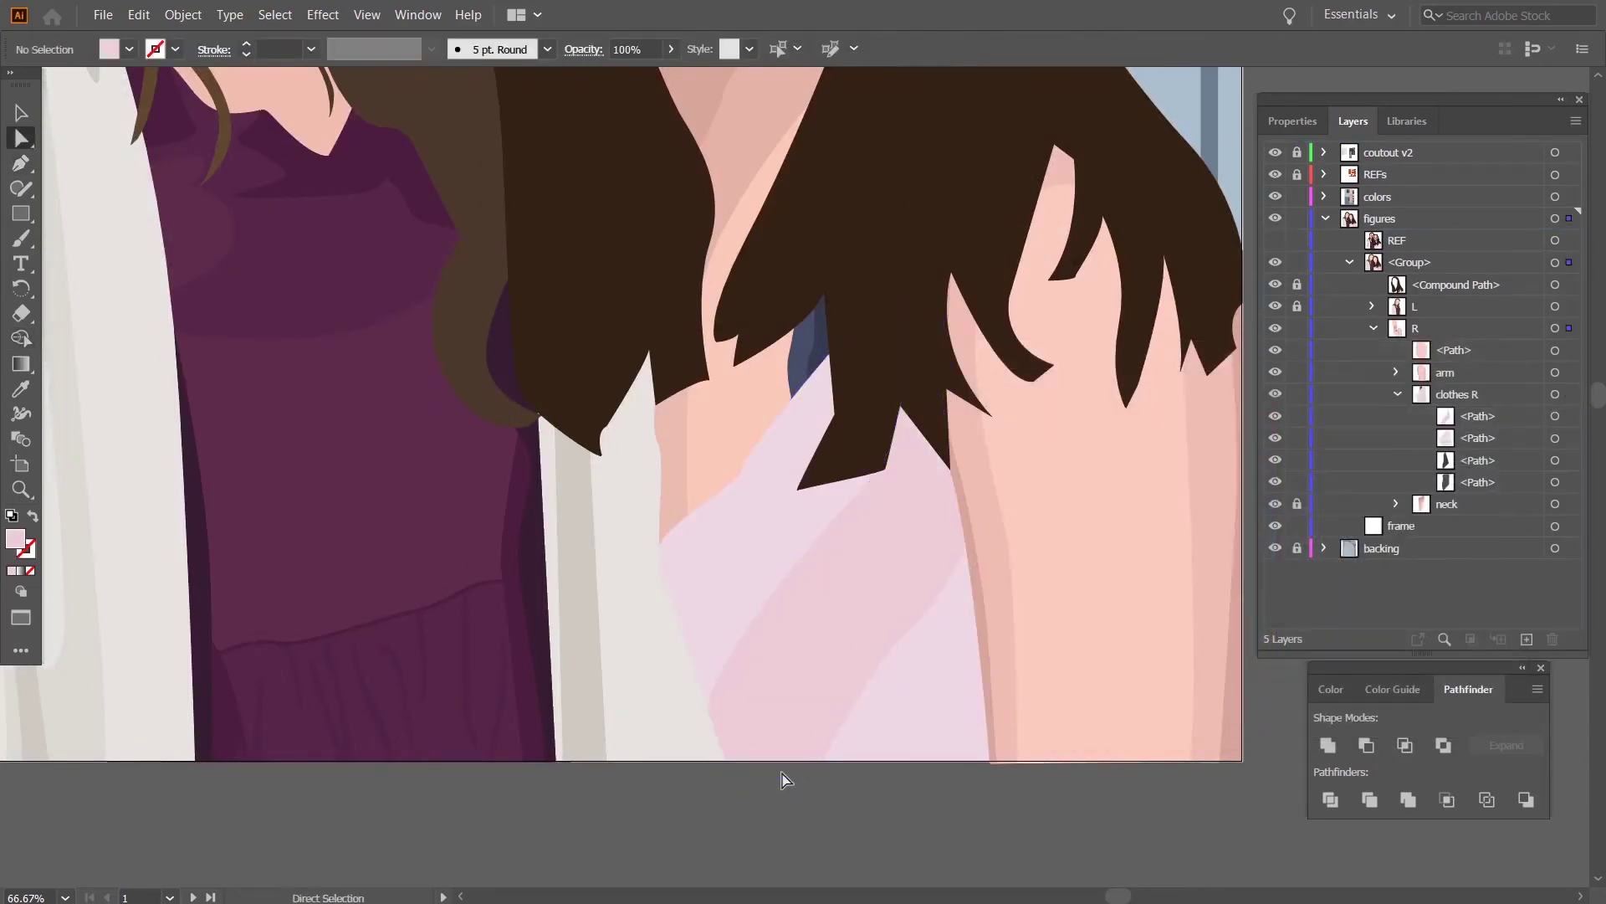
Show the reference photo and trace a narrow diagonal strip along the lower edge of the pink top's lace panel.
{"action": "scroll", "coordinate": [1078, 646], "scroll_direction": "down", "scroll_amount": 4}
{"action": "scroll", "coordinate": [1038, 652], "scroll_direction": "up", "scroll_amount": 5}
{"action": "left_click_drag", "start_coordinate": [1031, 653], "coordinate": [824, 602]}
{"action": "left_click", "coordinate": [1275, 241]}
{"action": "left_click_drag", "start_coordinate": [880, 167], "coordinate": [919, 217]}
{"action": "key", "text": "p"}
{"action": "left_click_drag", "start_coordinate": [922, 131], "coordinate": [917, 142]}
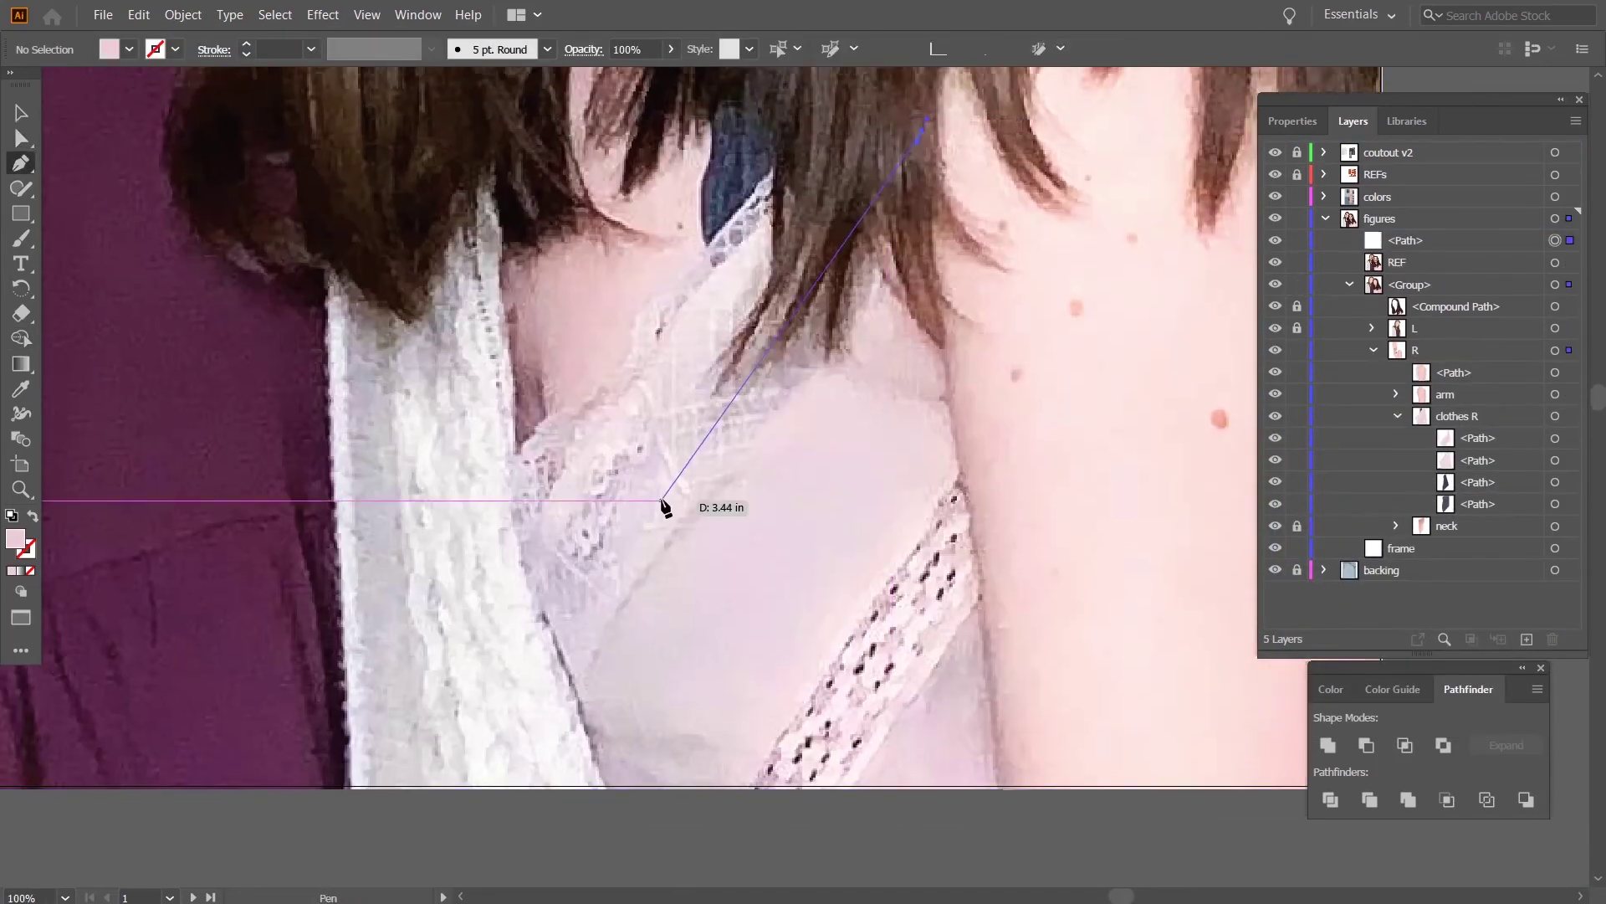
{"action": "left_click_drag", "start_coordinate": [667, 483], "coordinate": [629, 517]}
{"action": "left_click_drag", "start_coordinate": [553, 652], "coordinate": [556, 673]}
{"action": "left_click", "coordinate": [569, 725]}
{"action": "left_click", "coordinate": [960, 225]}
{"action": "left_click", "coordinate": [922, 131]}
Trace the scalloped lace strip along the pink top's neckline and the diagonal lace trim near its lower right.
{"action": "left_click", "coordinate": [918, 108]}
{"action": "left_click_drag", "start_coordinate": [655, 433], "coordinate": [614, 457]}
{"action": "left_click_drag", "start_coordinate": [533, 605], "coordinate": [533, 639]}
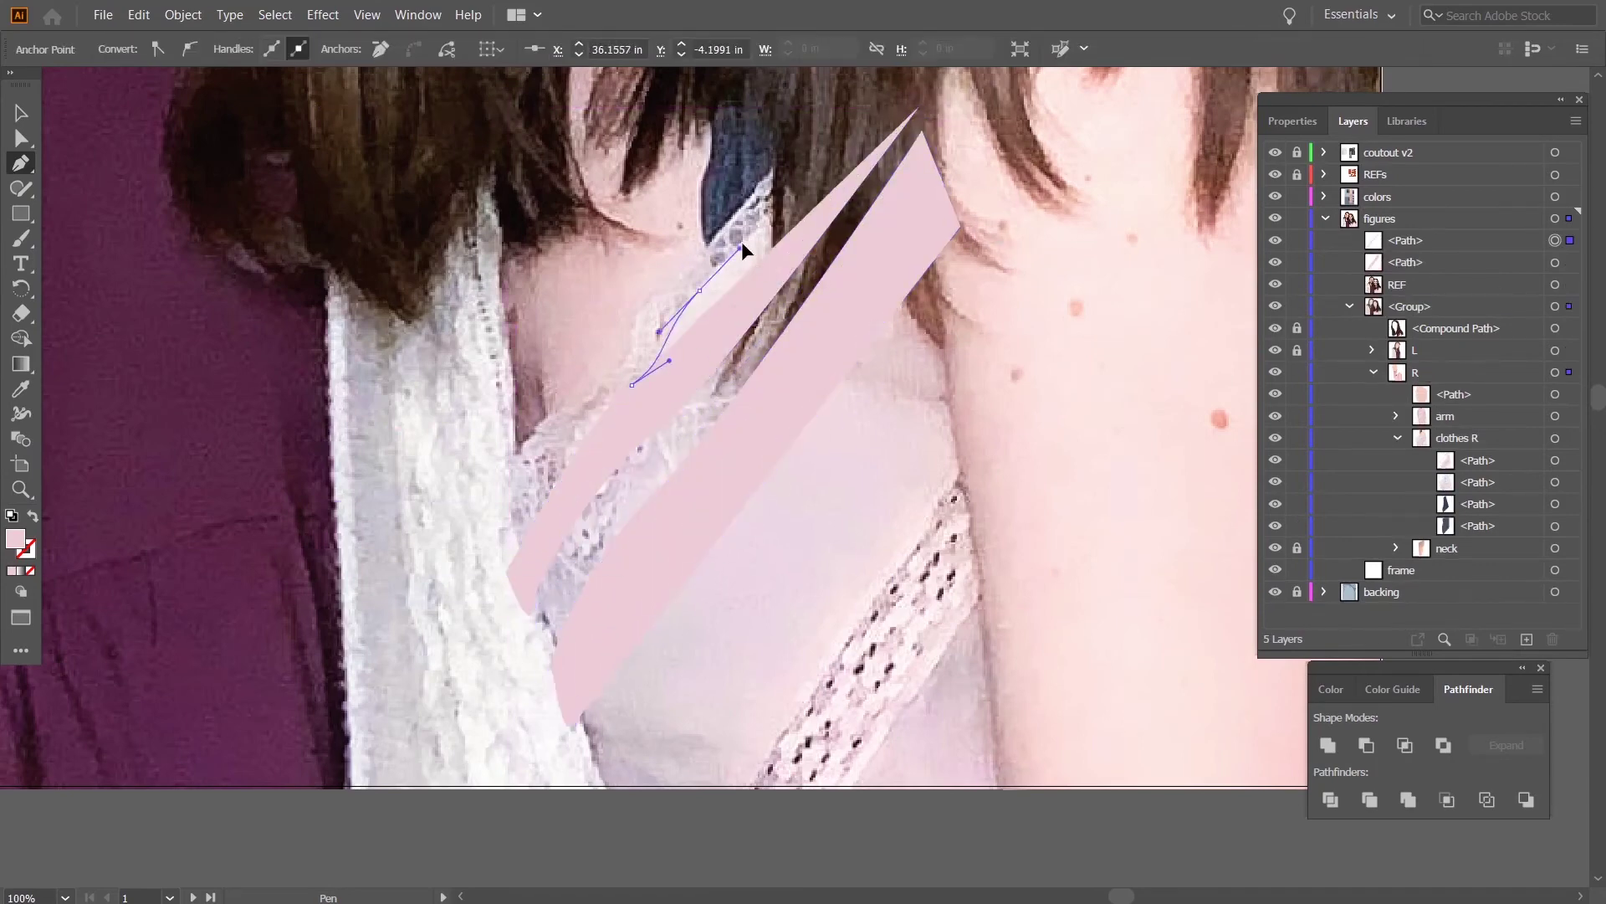
{"action": "left_click", "coordinate": [919, 108]}
{"action": "left_click_drag", "start_coordinate": [999, 535], "coordinate": [982, 415]}
{"action": "left_click_drag", "start_coordinate": [980, 413], "coordinate": [978, 424]}
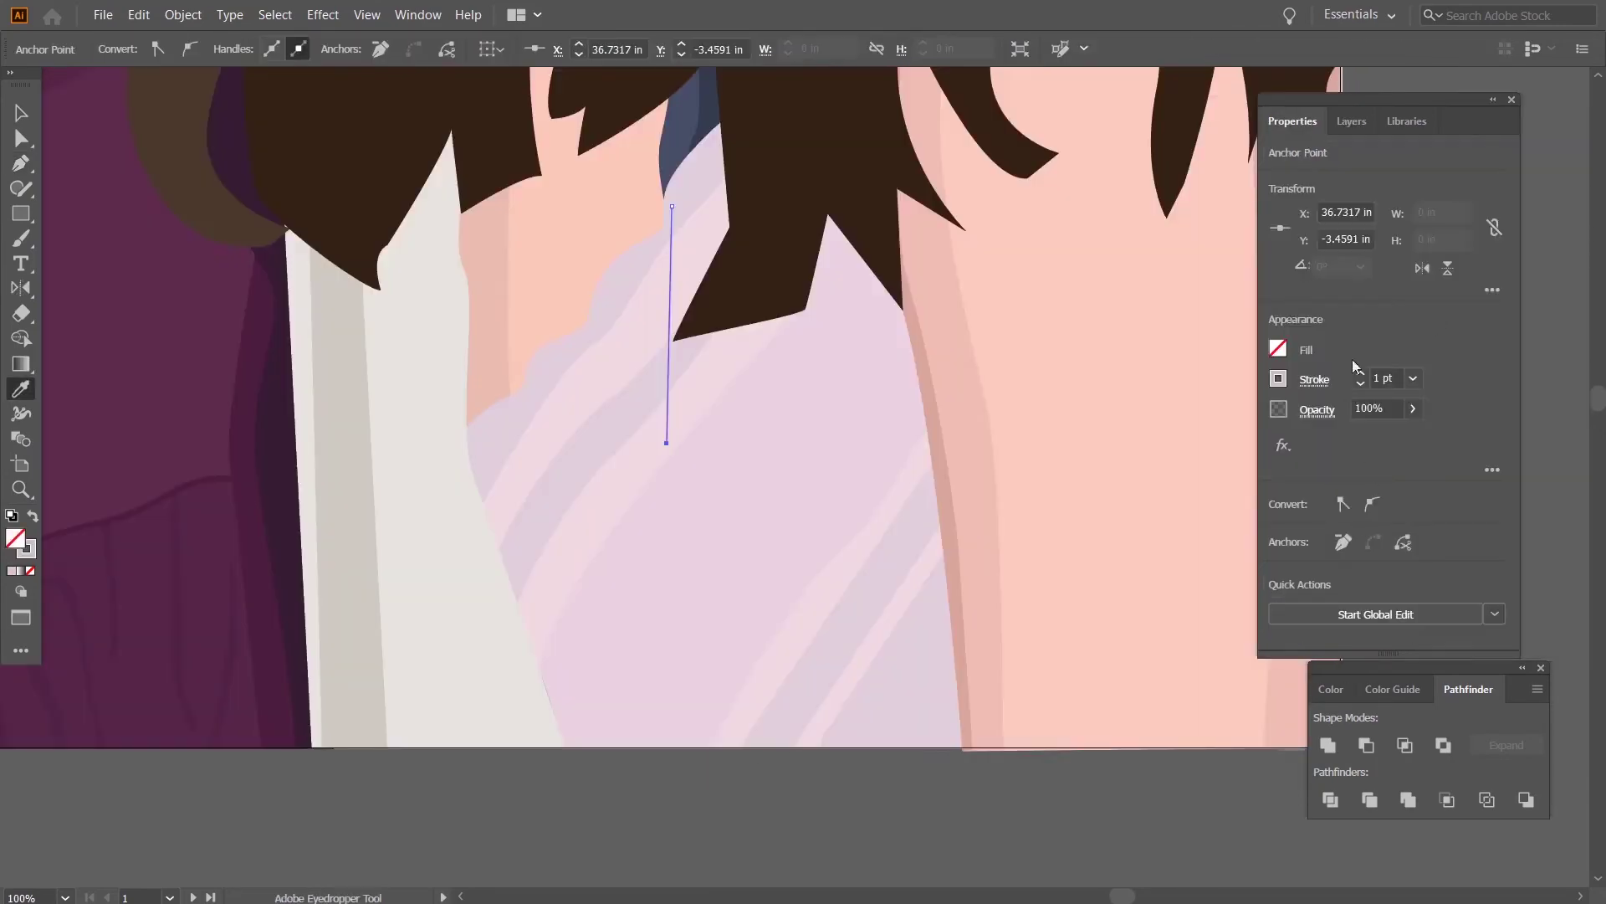
Draw a near-vertical lace line and duplicate it into an evenly spaced diagonal row of 2 pt strokes.
{"action": "scroll", "coordinate": [792, 416], "scroll_direction": "up", "scroll_amount": 2}
{"action": "left_click", "coordinate": [795, 344]}
{"action": "key", "text": "ctrl+shift+a"}
{"action": "left_click_drag", "start_coordinate": [795, 339], "coordinate": [817, 257]}
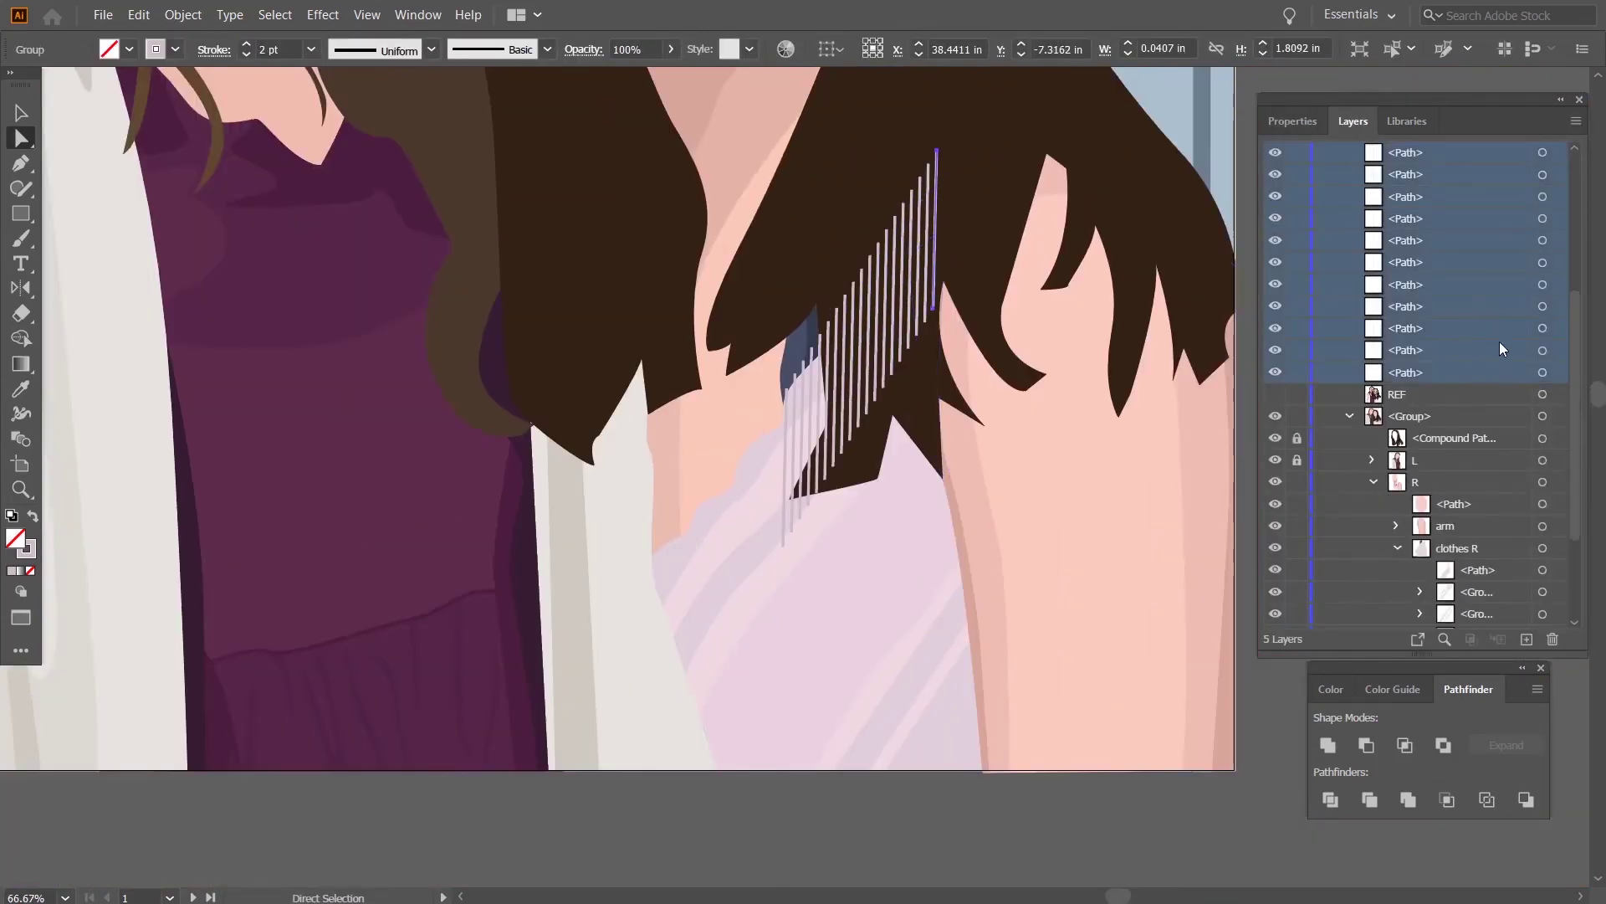
Group all the vertical lace lines and position the group over the pink top's lace panel.
{"action": "scroll", "coordinate": [1499, 342], "scroll_direction": "up", "scroll_amount": 3}
{"action": "left_click", "coordinate": [1542, 328], "text": "shift"}
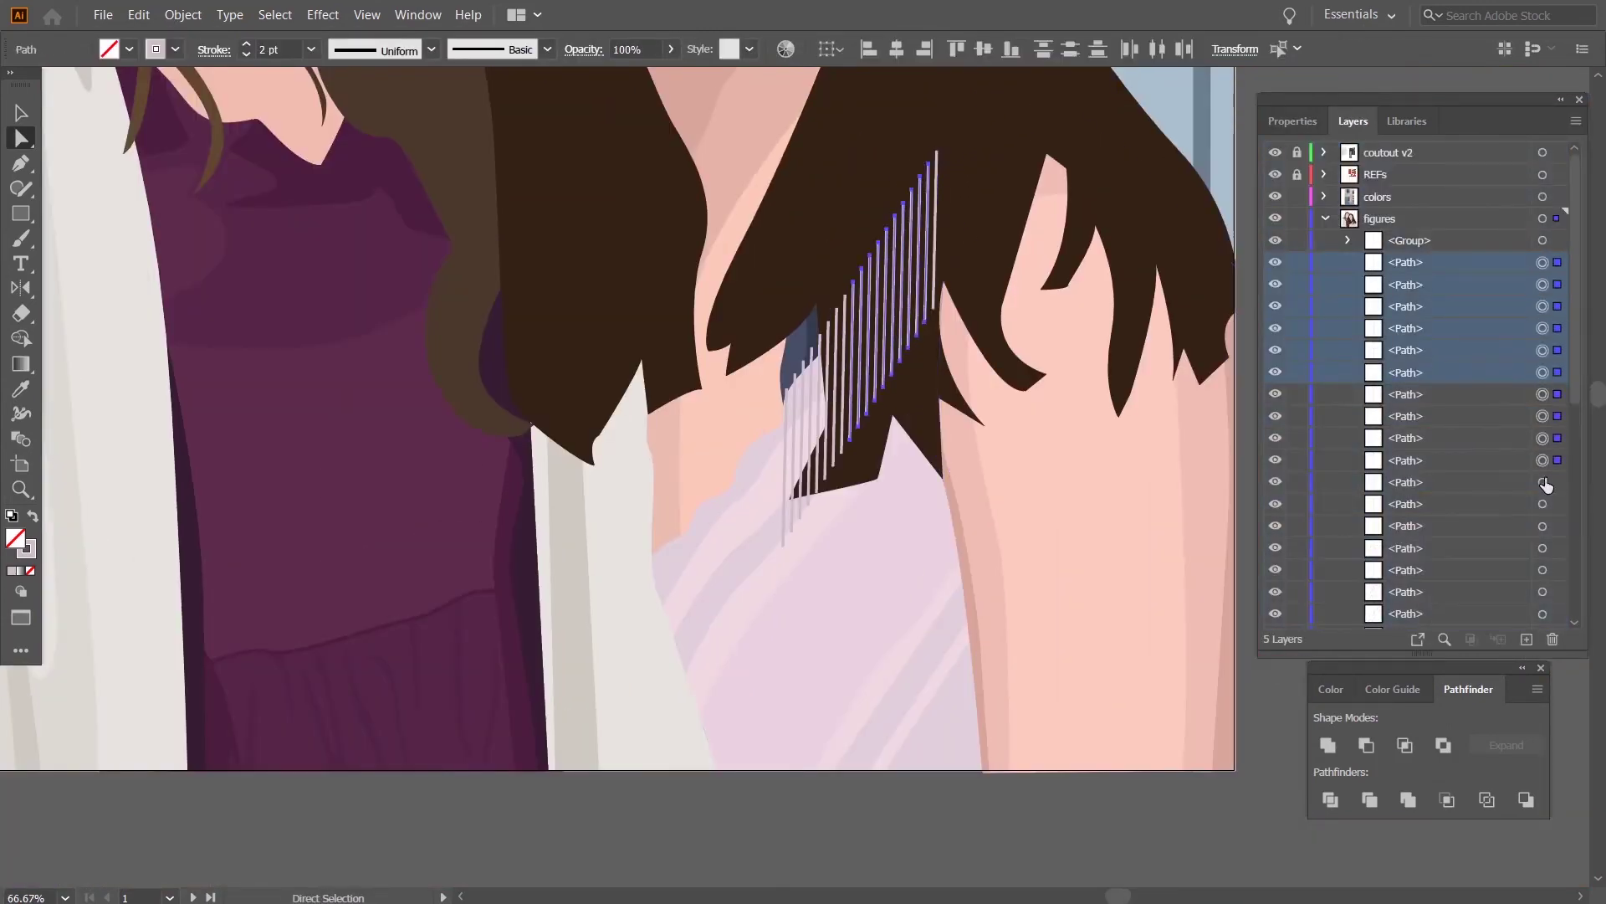
{"action": "key", "text": "ctrl+g"}
{"action": "left_click_drag", "start_coordinate": [1493, 223], "coordinate": [1460, 159]}
{"action": "left_click", "coordinate": [1372, 179]}
{"action": "left_click", "coordinate": [1543, 156]}
{"action": "left_click_drag", "start_coordinate": [934, 268], "coordinate": [791, 428]}
{"action": "left_click_drag", "start_coordinate": [808, 543], "coordinate": [875, 544]}
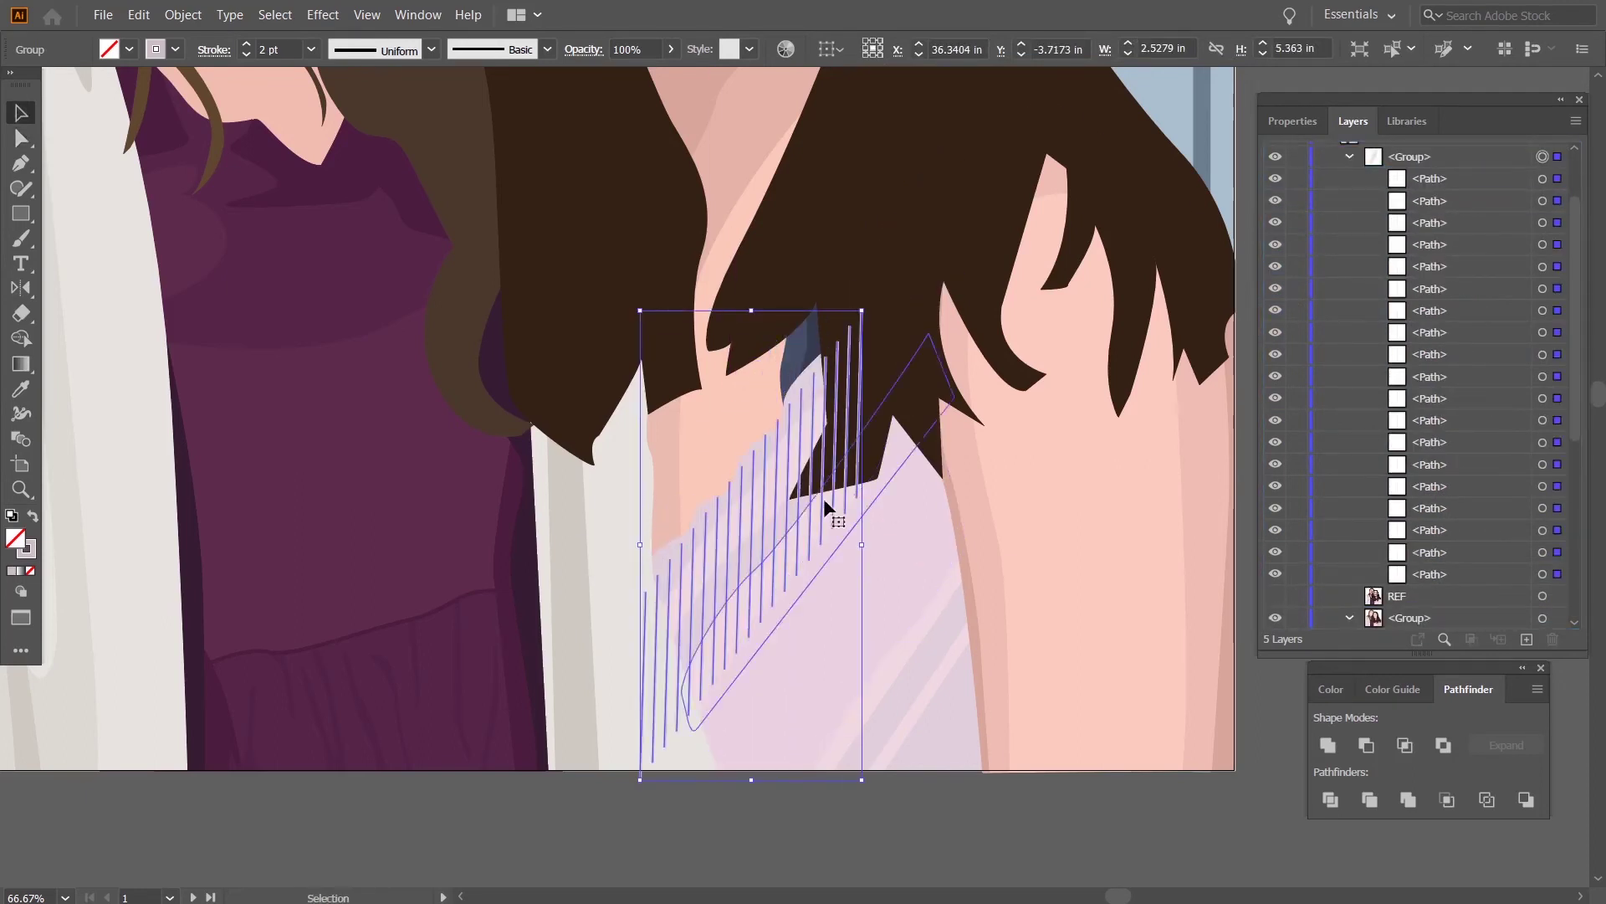
Duplicate the group of lace lines and rotate the copy across the vertical lines to form a lattice.
{"action": "left_click_drag", "start_coordinate": [870, 456], "coordinate": [628, 633]}
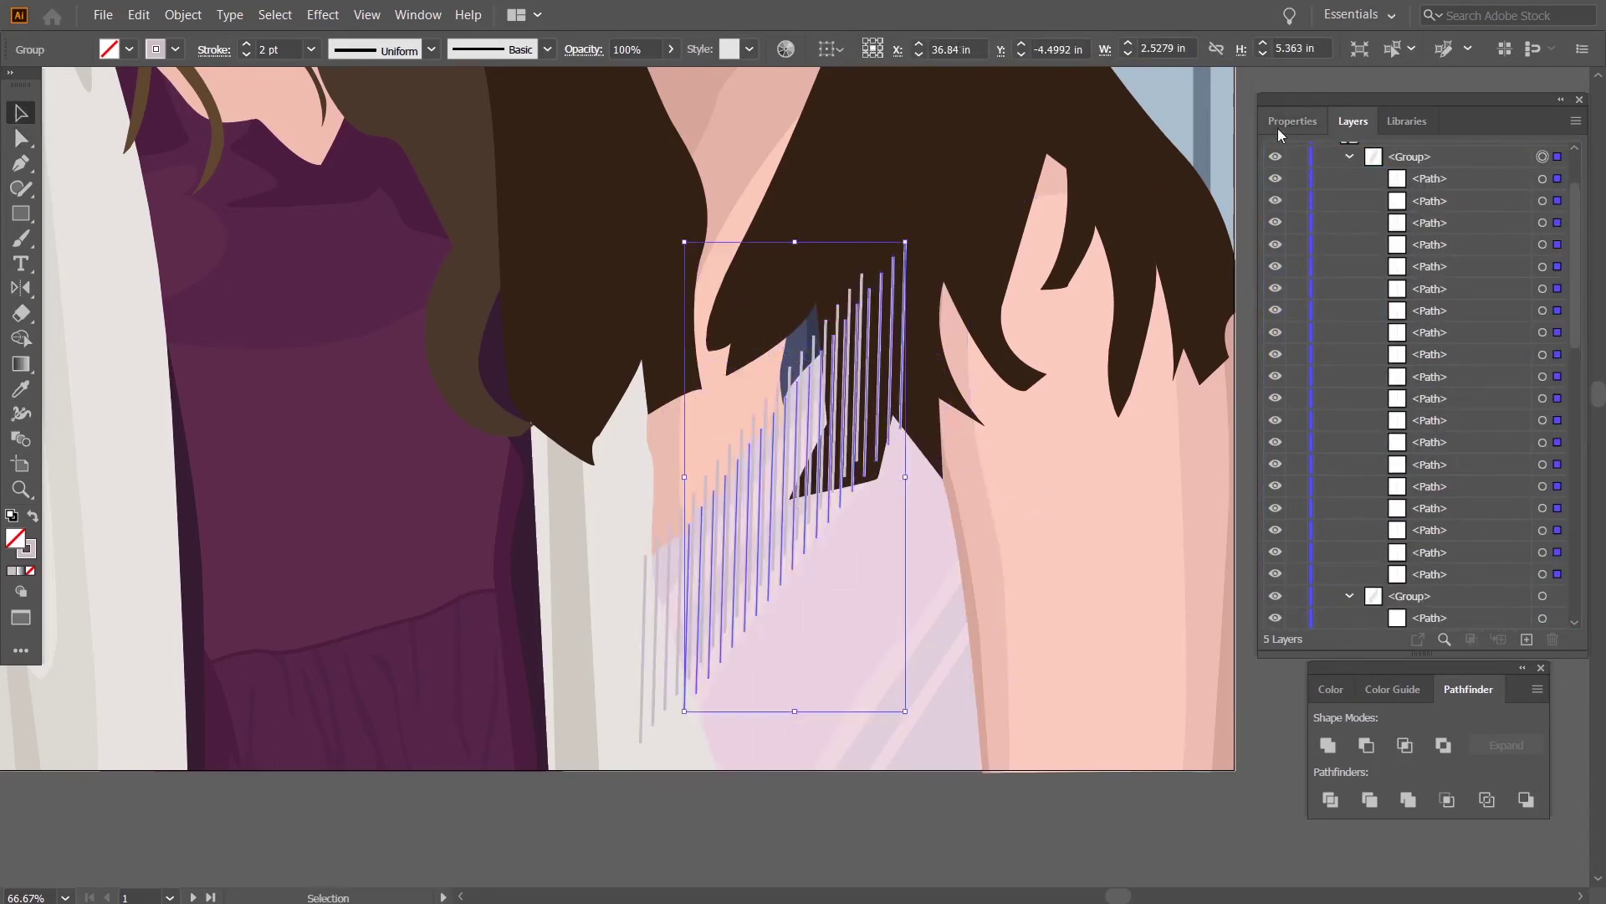
{"action": "left_click", "coordinate": [1293, 121]}
{"action": "left_click_drag", "start_coordinate": [912, 718], "coordinate": [615, 676]}
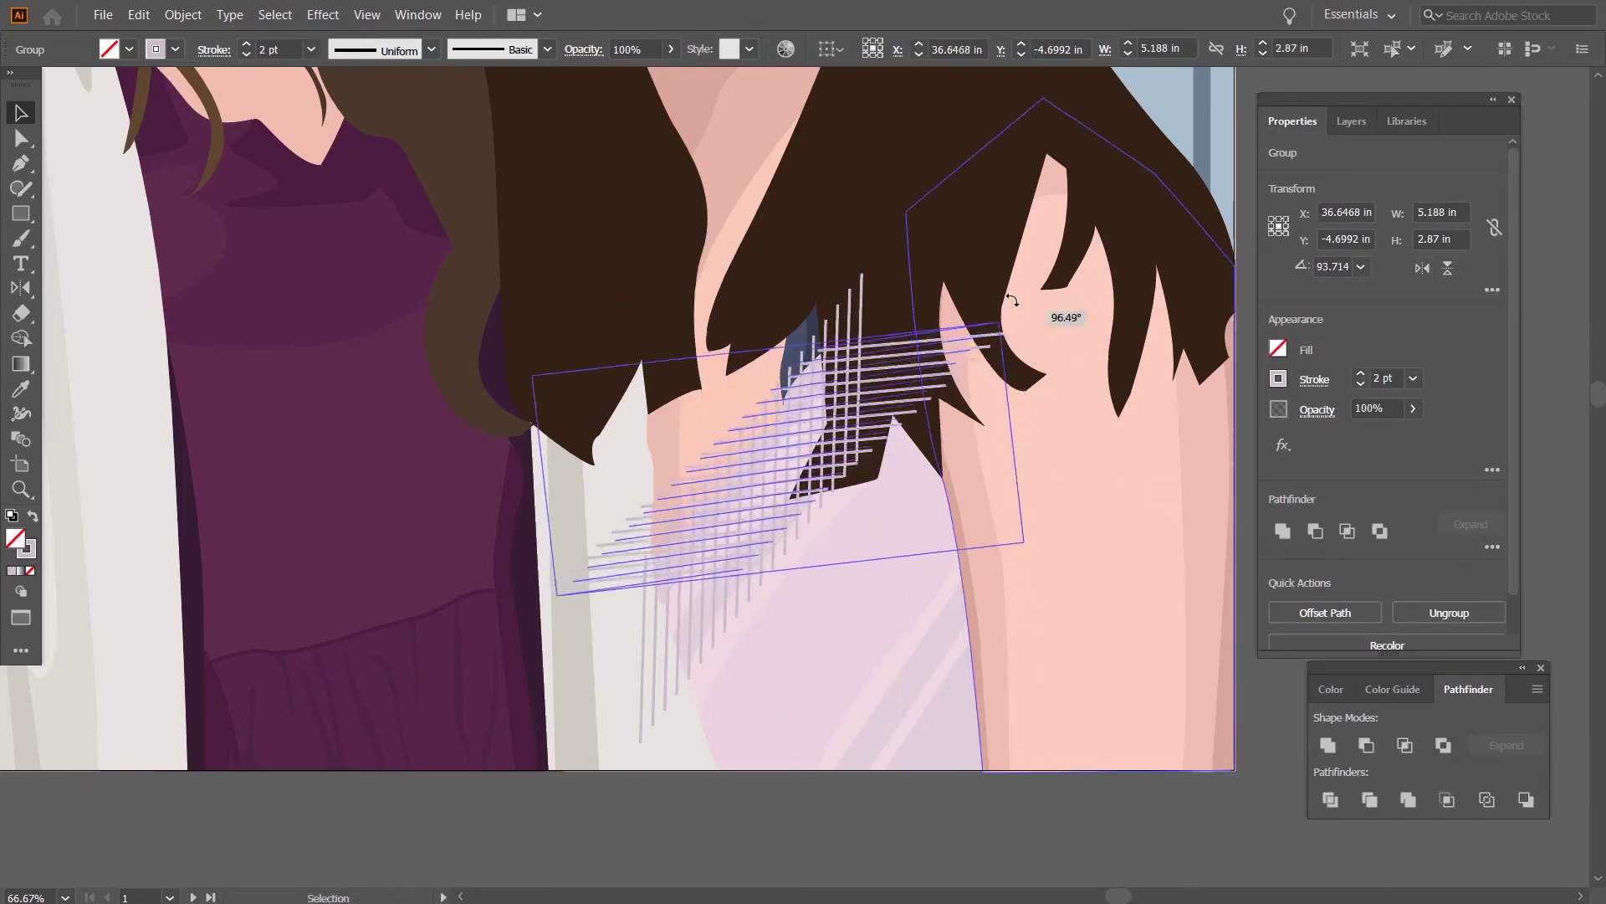
{"action": "left_click_drag", "start_coordinate": [872, 371], "coordinate": [847, 418]}
{"action": "left_click", "coordinate": [917, 348]}
Select both sets of lace lines and group them into one lattice.
{"action": "left_click", "coordinate": [1352, 121]}
{"action": "left_click", "coordinate": [1542, 240]}
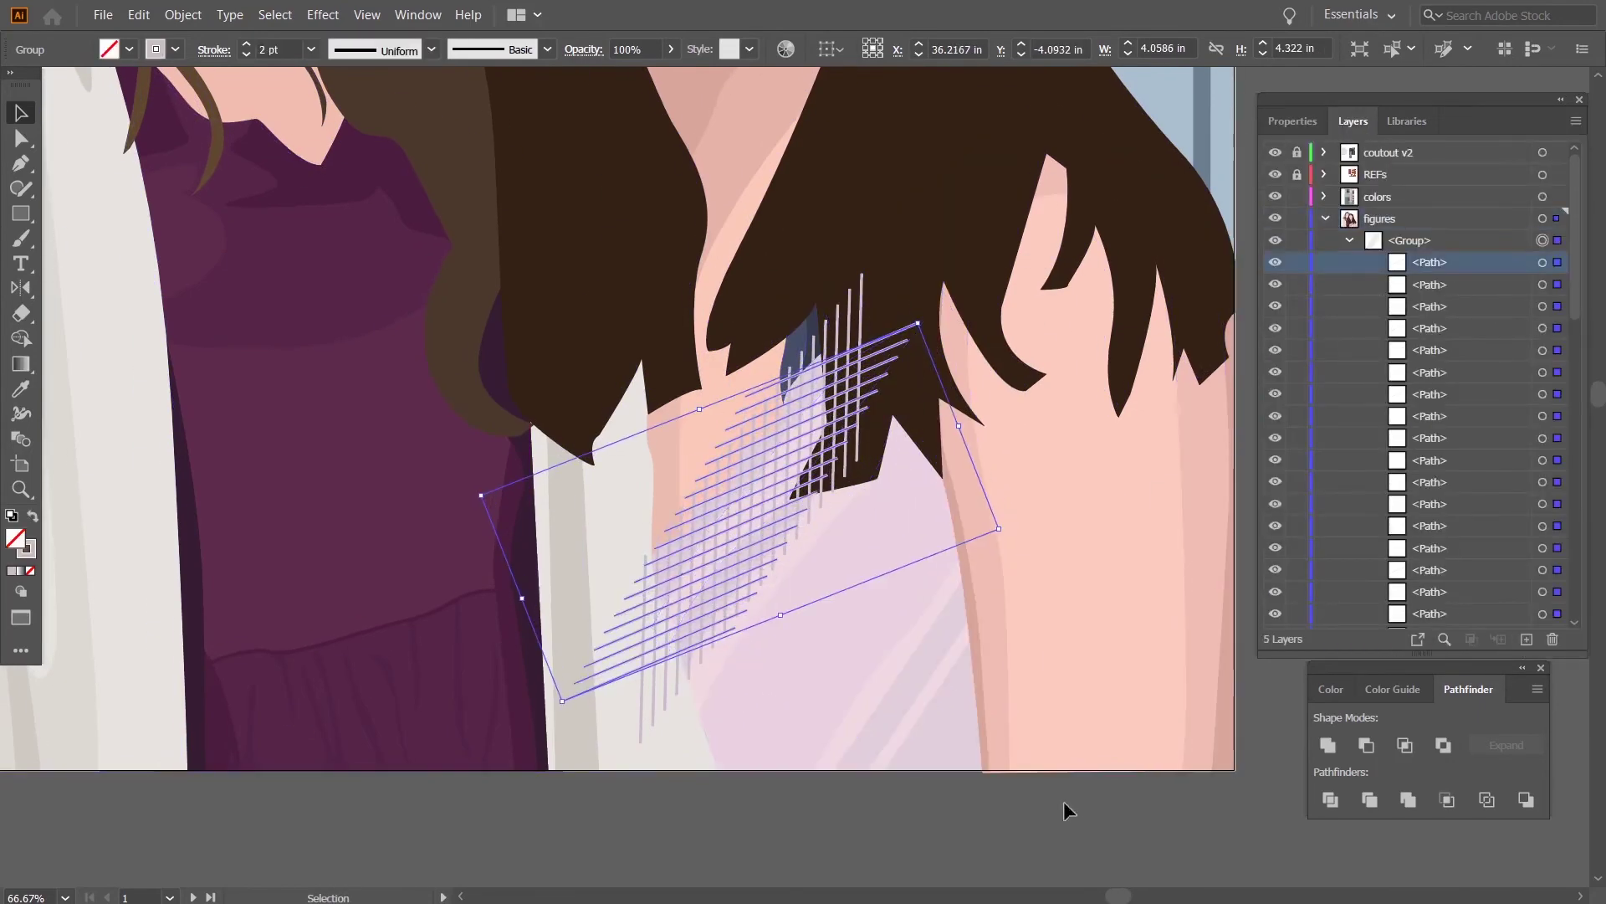
{"action": "left_click", "coordinate": [1063, 800]}
{"action": "left_click_drag", "start_coordinate": [1062, 801], "coordinate": [991, 777]}
{"action": "left_click", "coordinate": [1351, 240]}
{"action": "left_click", "coordinate": [1542, 240]}
{"action": "left_click", "coordinate": [1542, 262], "text": "shift"}
{"action": "key", "text": "ctrl+g"}
Prepare an outline of the lace panel from the pink top's neckline shapes using the Shape Builder.
{"action": "left_click", "coordinate": [1542, 525]}
{"action": "left_click", "coordinate": [1542, 504]}
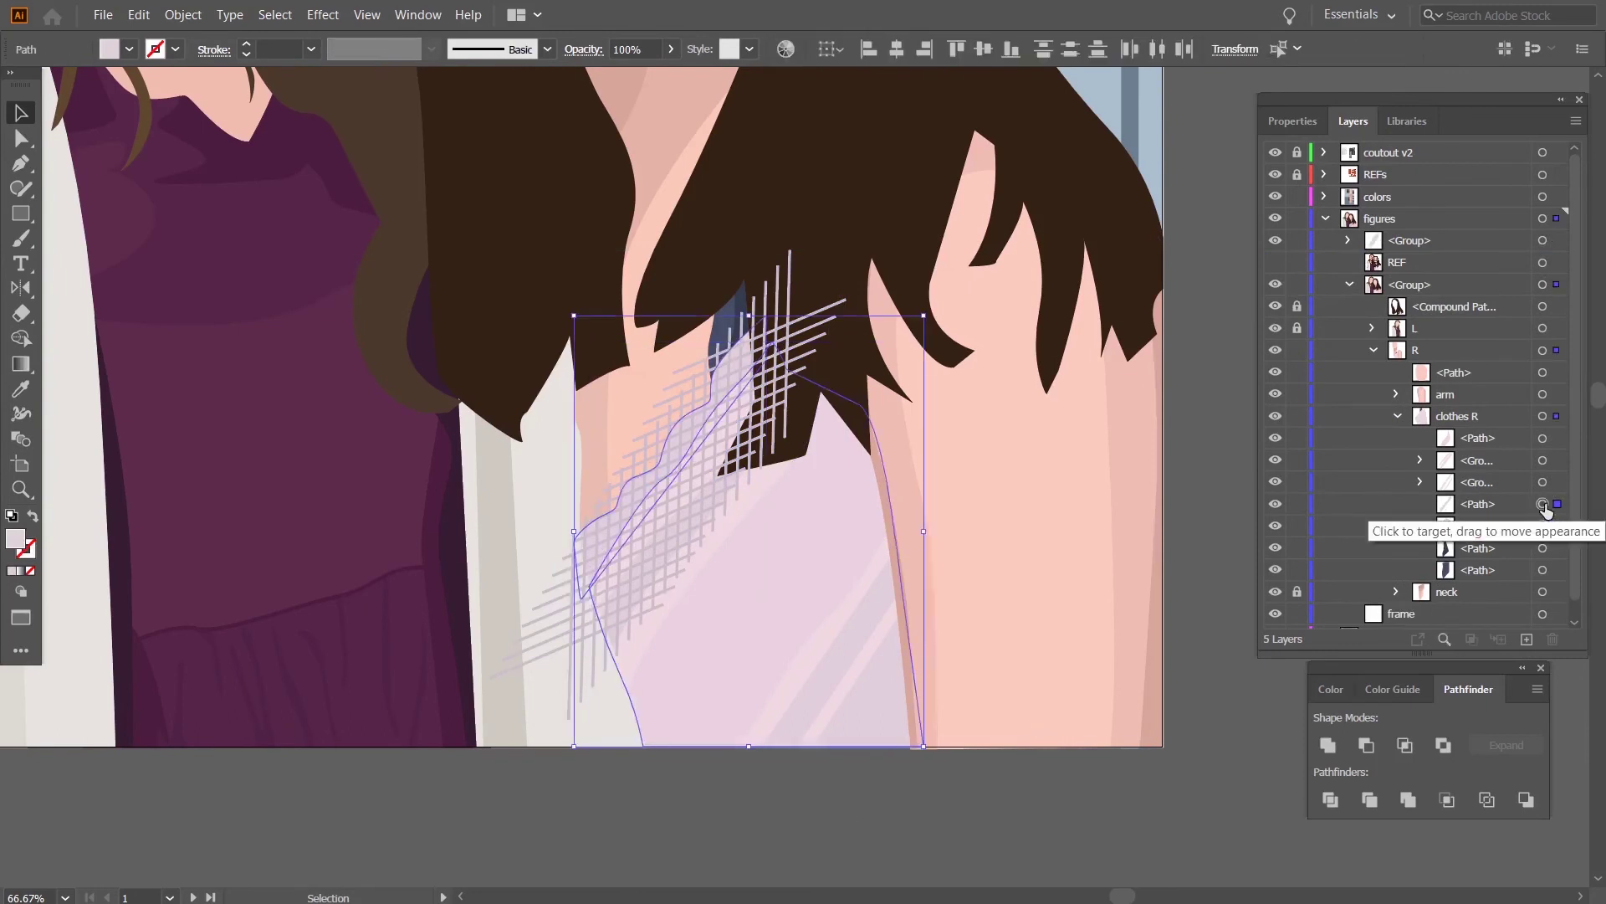
{"action": "left_click", "coordinate": [736, 724]}
{"action": "left_click", "coordinate": [727, 763]}
{"action": "key", "text": "a"}
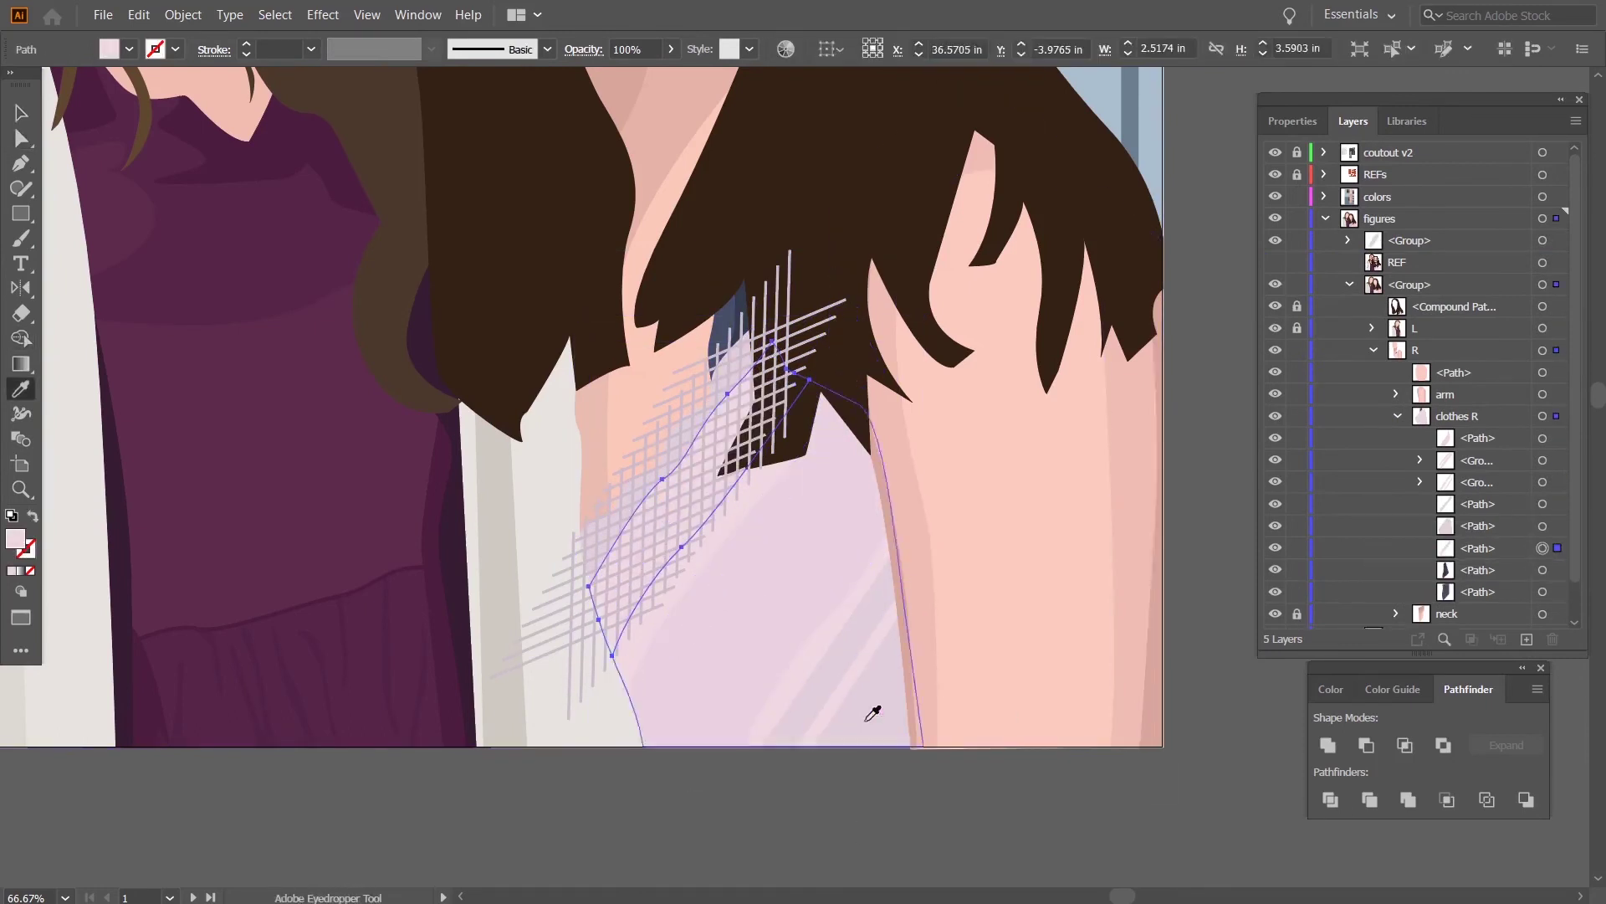
{"action": "key", "text": "shift+m"}
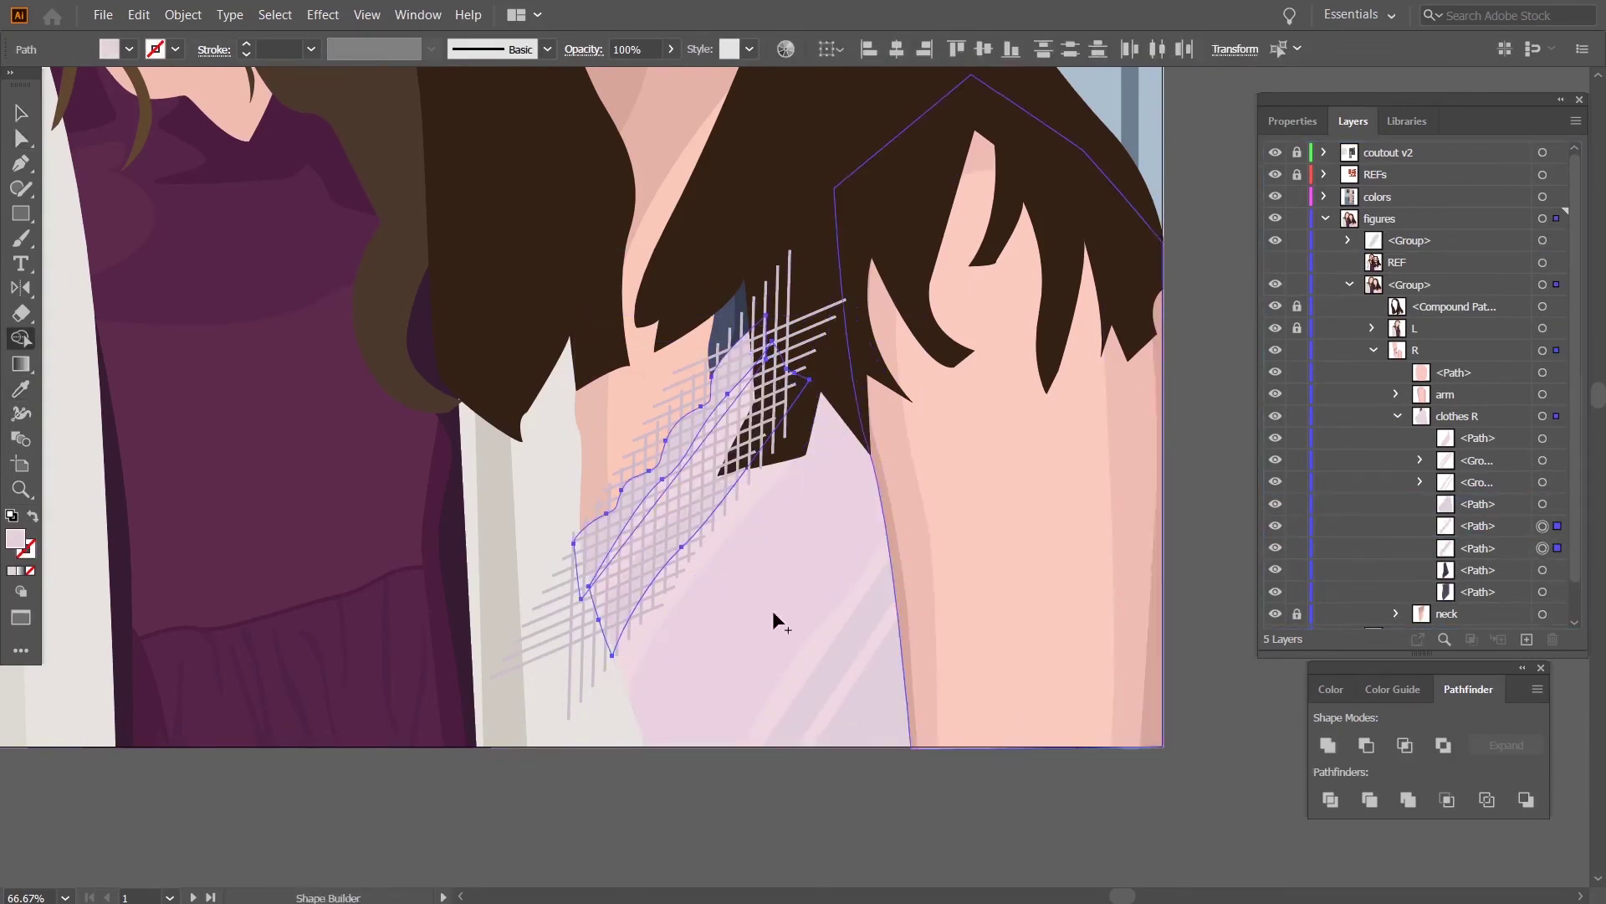
Clip the lattice to the lace panel's outline with a clipping mask.
{"action": "left_click", "coordinate": [1542, 263]}
{"action": "mouse_move", "coordinate": [1497, 420]}
{"action": "left_mouse_down"}
{"action": "mouse_move", "coordinate": [1497, 230]}
{"action": "mouse_move", "coordinate": [1497, 514]}
{"action": "mouse_move", "coordinate": [1503, 428]}
{"action": "left_mouse_up"}
{"action": "left_click", "coordinate": [1542, 240], "text": "shift"}
{"action": "key", "text": "ctrl+7"}
{"action": "key", "text": "ctrl+shift+a"}
Name the clipped lattice netting, reduce its opacity, and compare the lace with the reference photo.
{"action": "left_click", "coordinate": [1293, 122]}
{"action": "left_click", "coordinate": [1414, 410]}
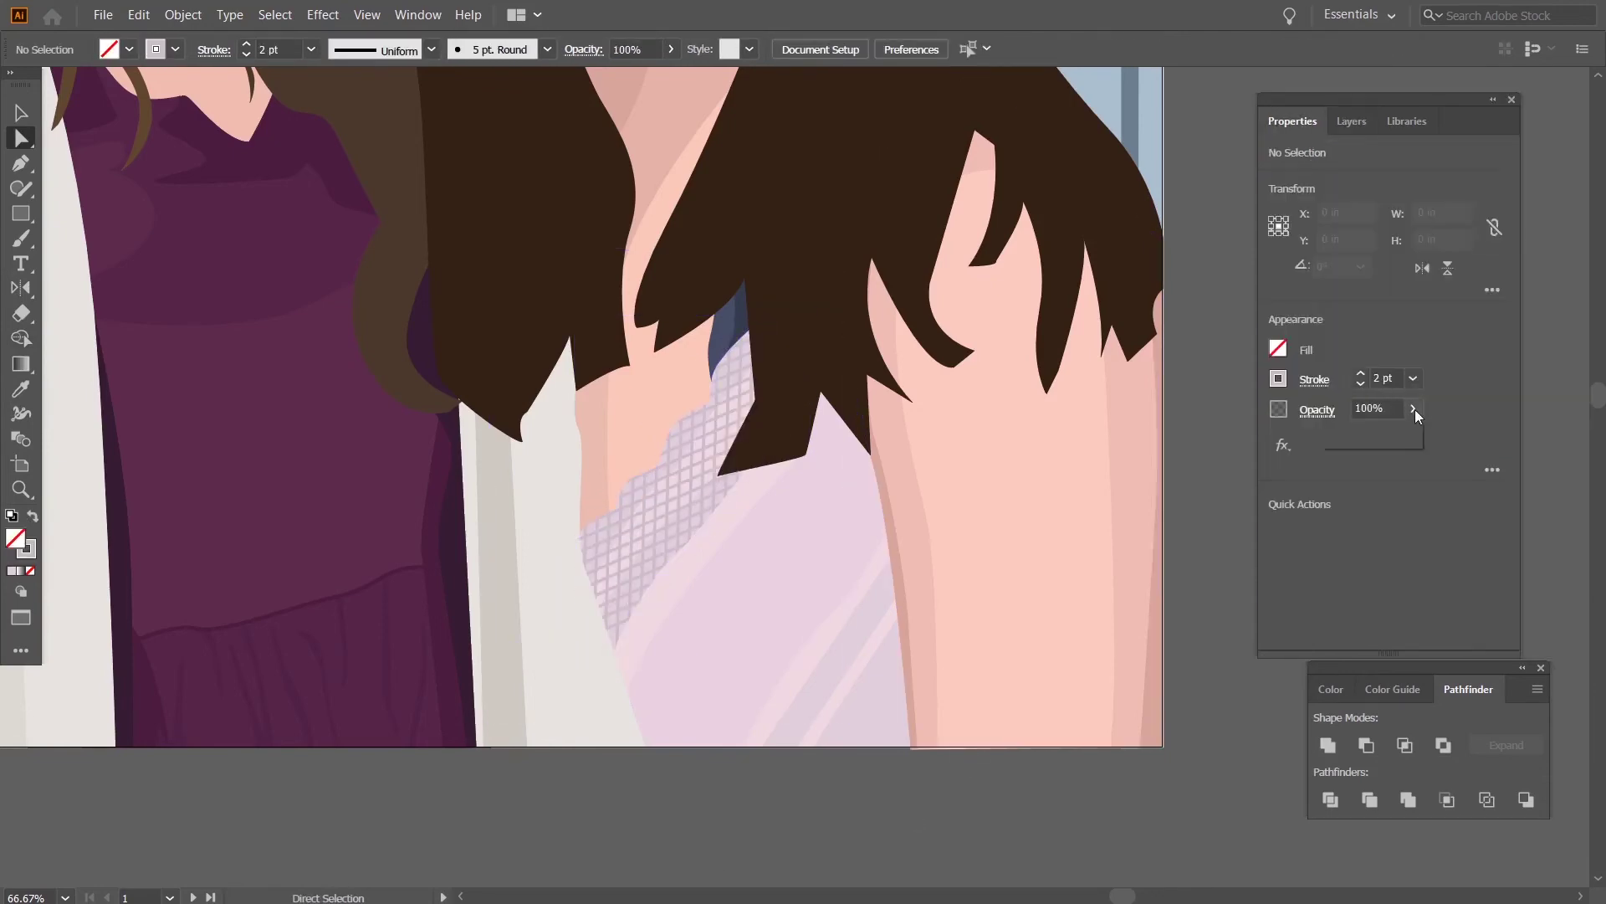
{"action": "left_click", "coordinate": [1351, 121]}
{"action": "left_click", "coordinate": [1542, 428]}
{"action": "left_click", "coordinate": [1292, 121]}
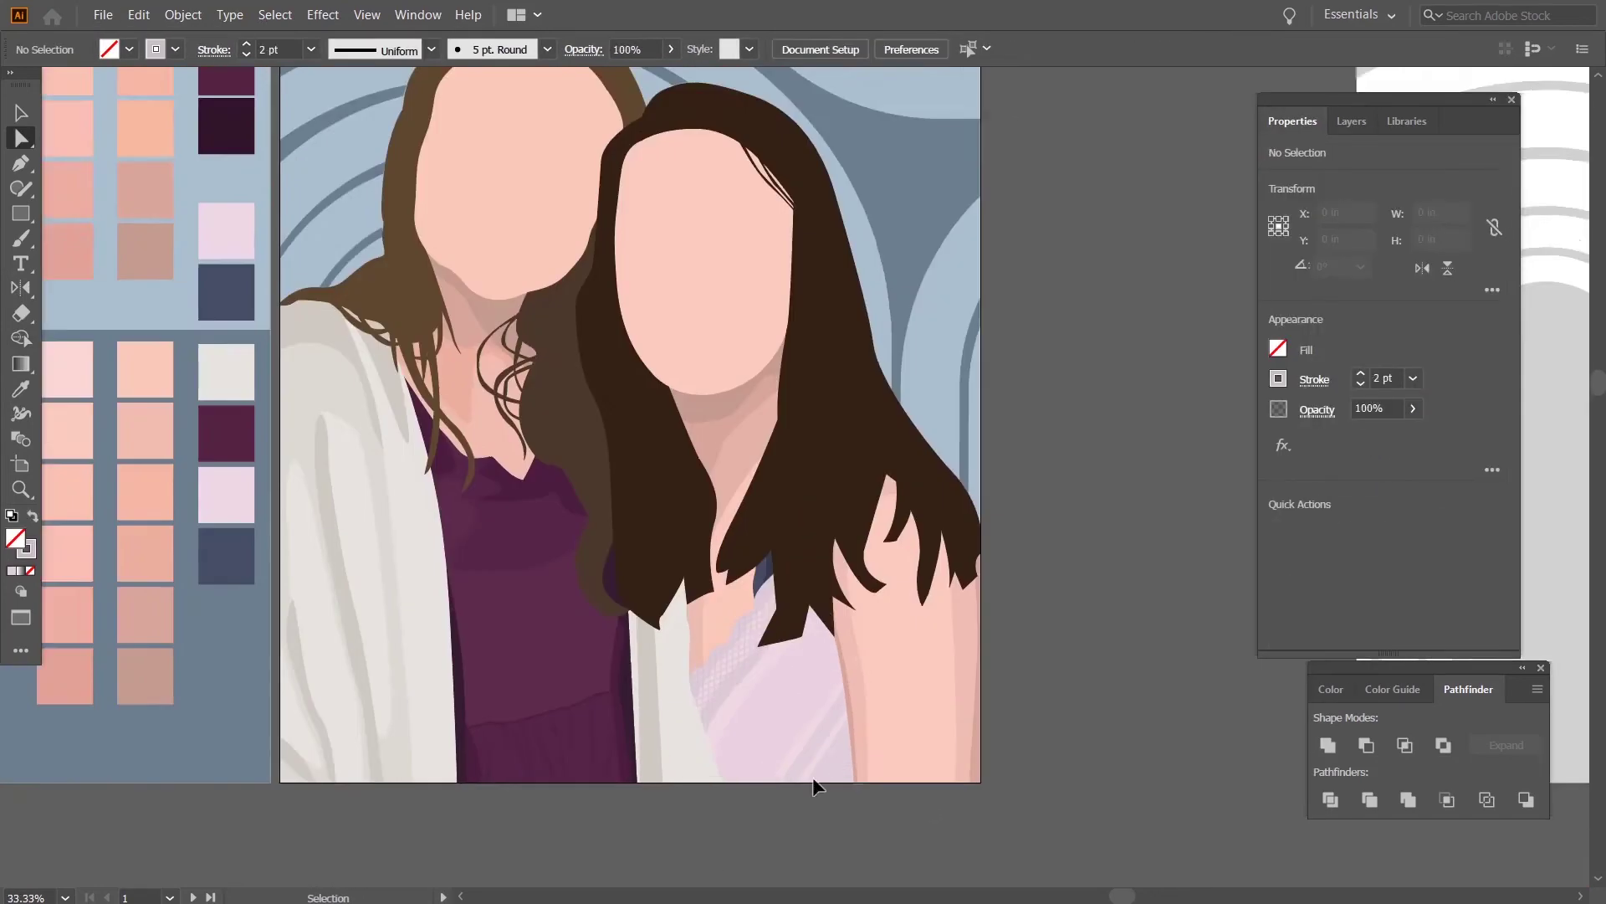
{"action": "left_click", "coordinate": [1275, 240]}
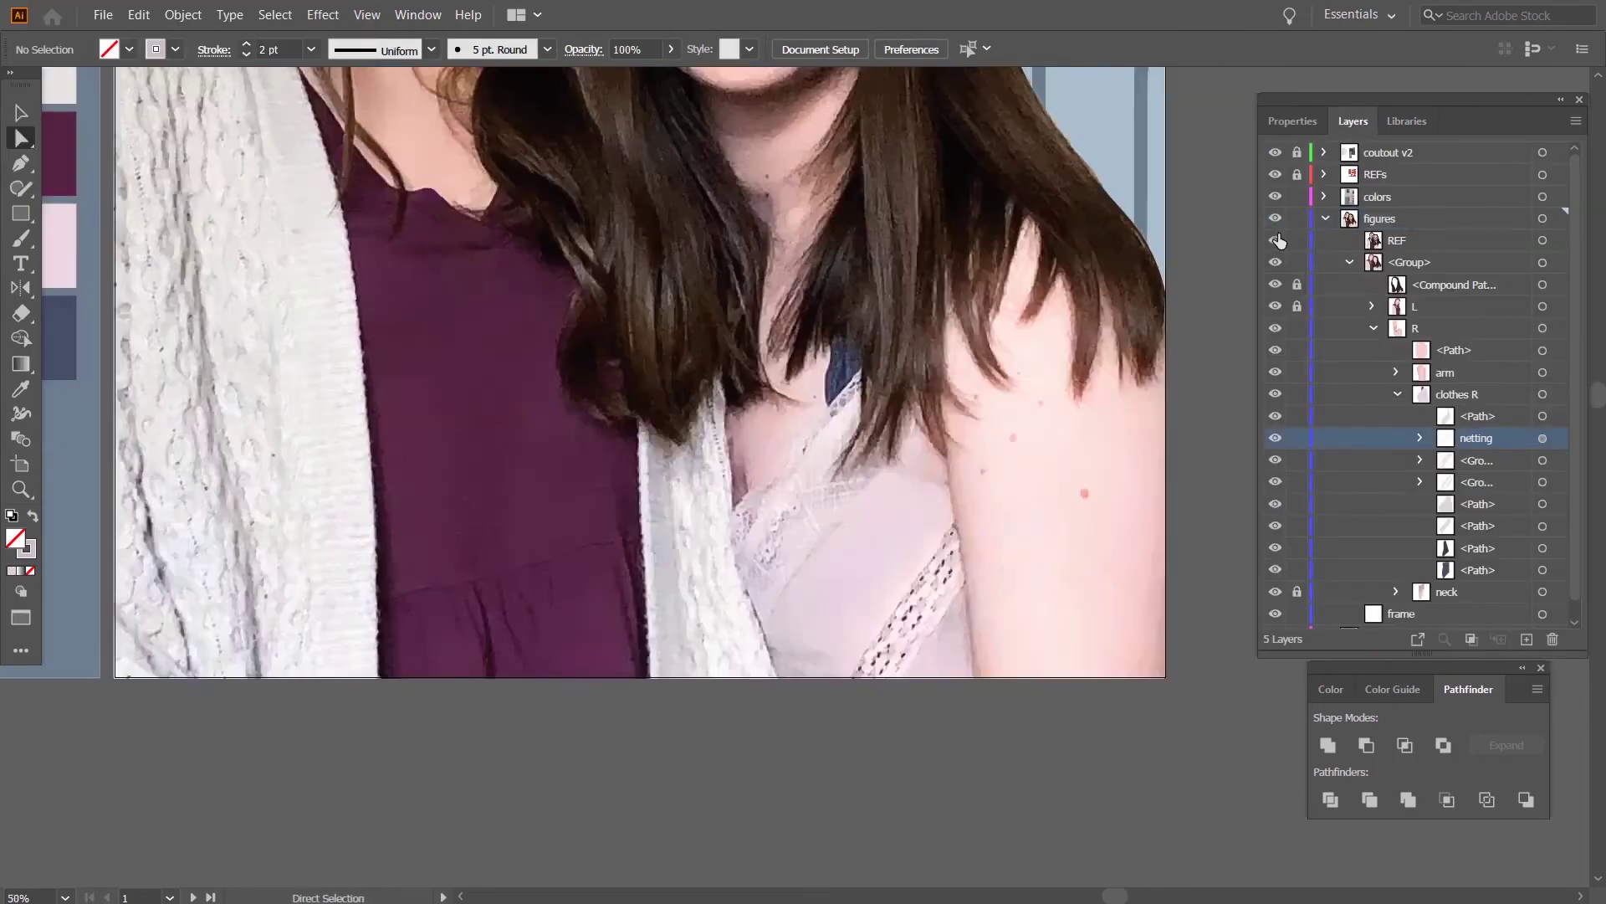
{"action": "left_click", "coordinate": [1275, 240]}
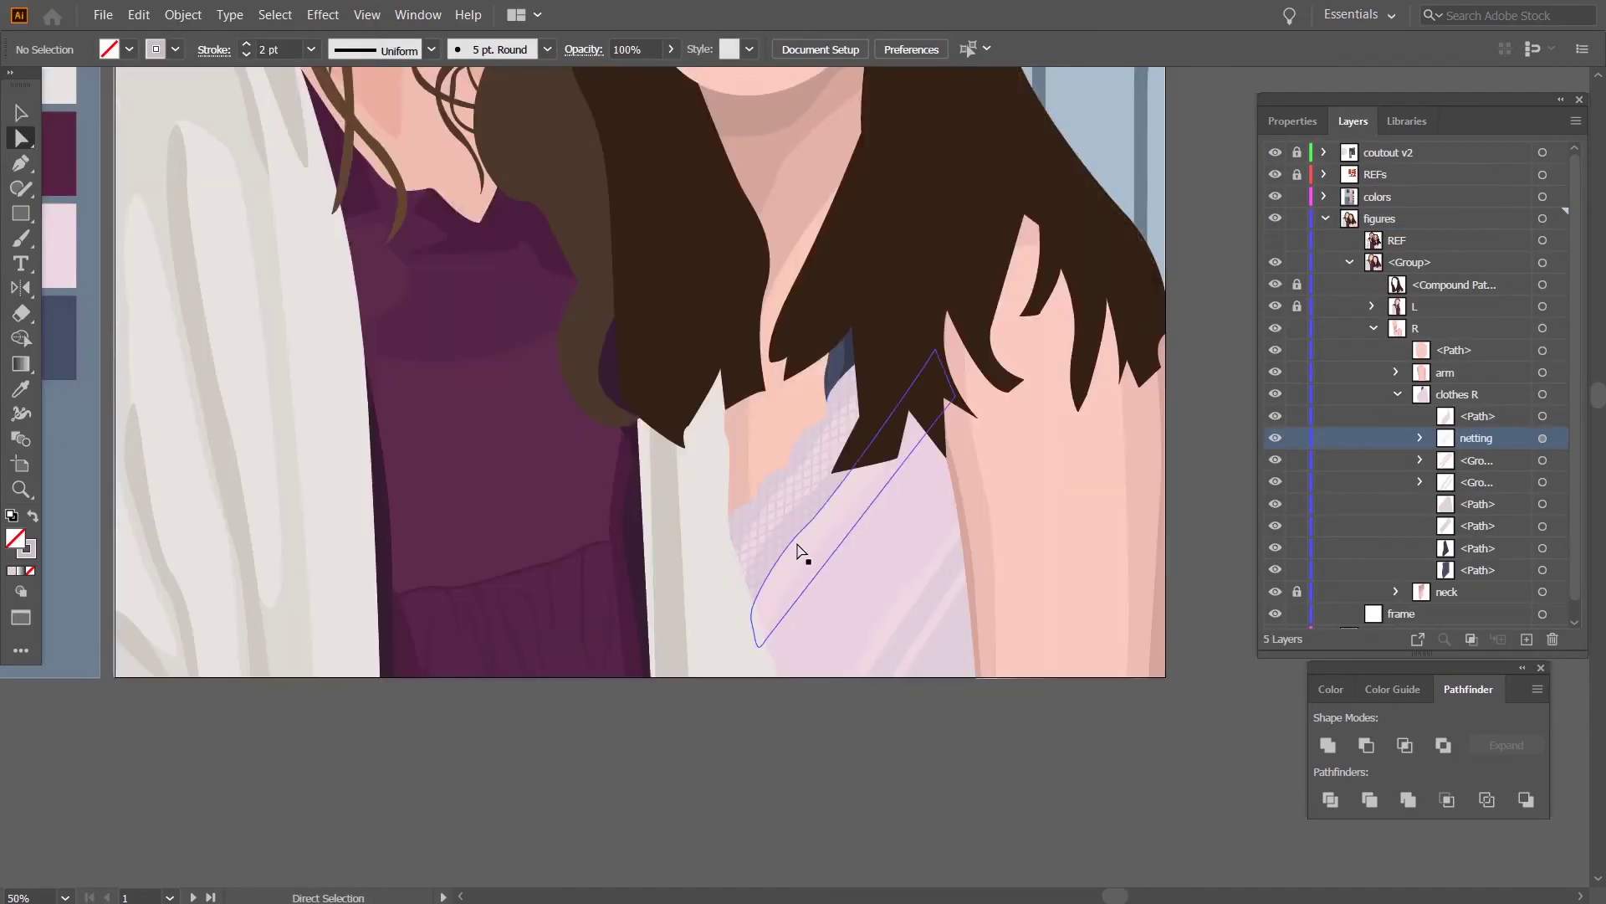
Trim the lace netting's clipping outline by removing the excess strip along the lower edge of the neckline panel.
{"action": "left_click", "coordinate": [797, 549]}
{"action": "scroll", "coordinate": [797, 549], "scroll_direction": "up", "scroll_amount": 2}
{"action": "left_click", "coordinate": [1420, 438]}
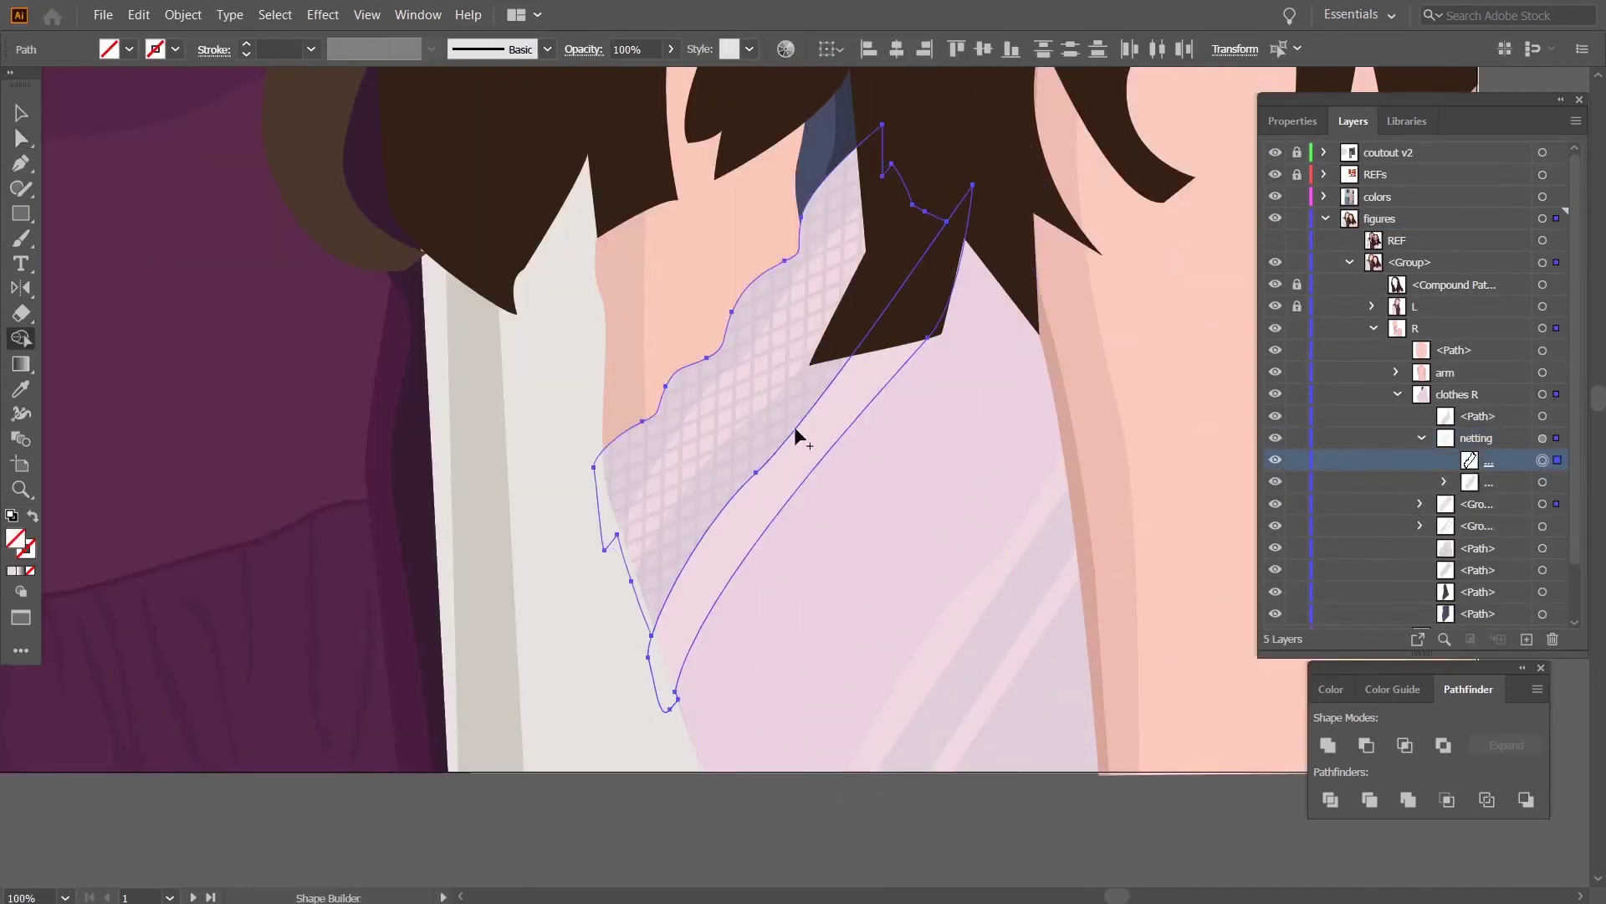
{"action": "key", "text": "Delete"}
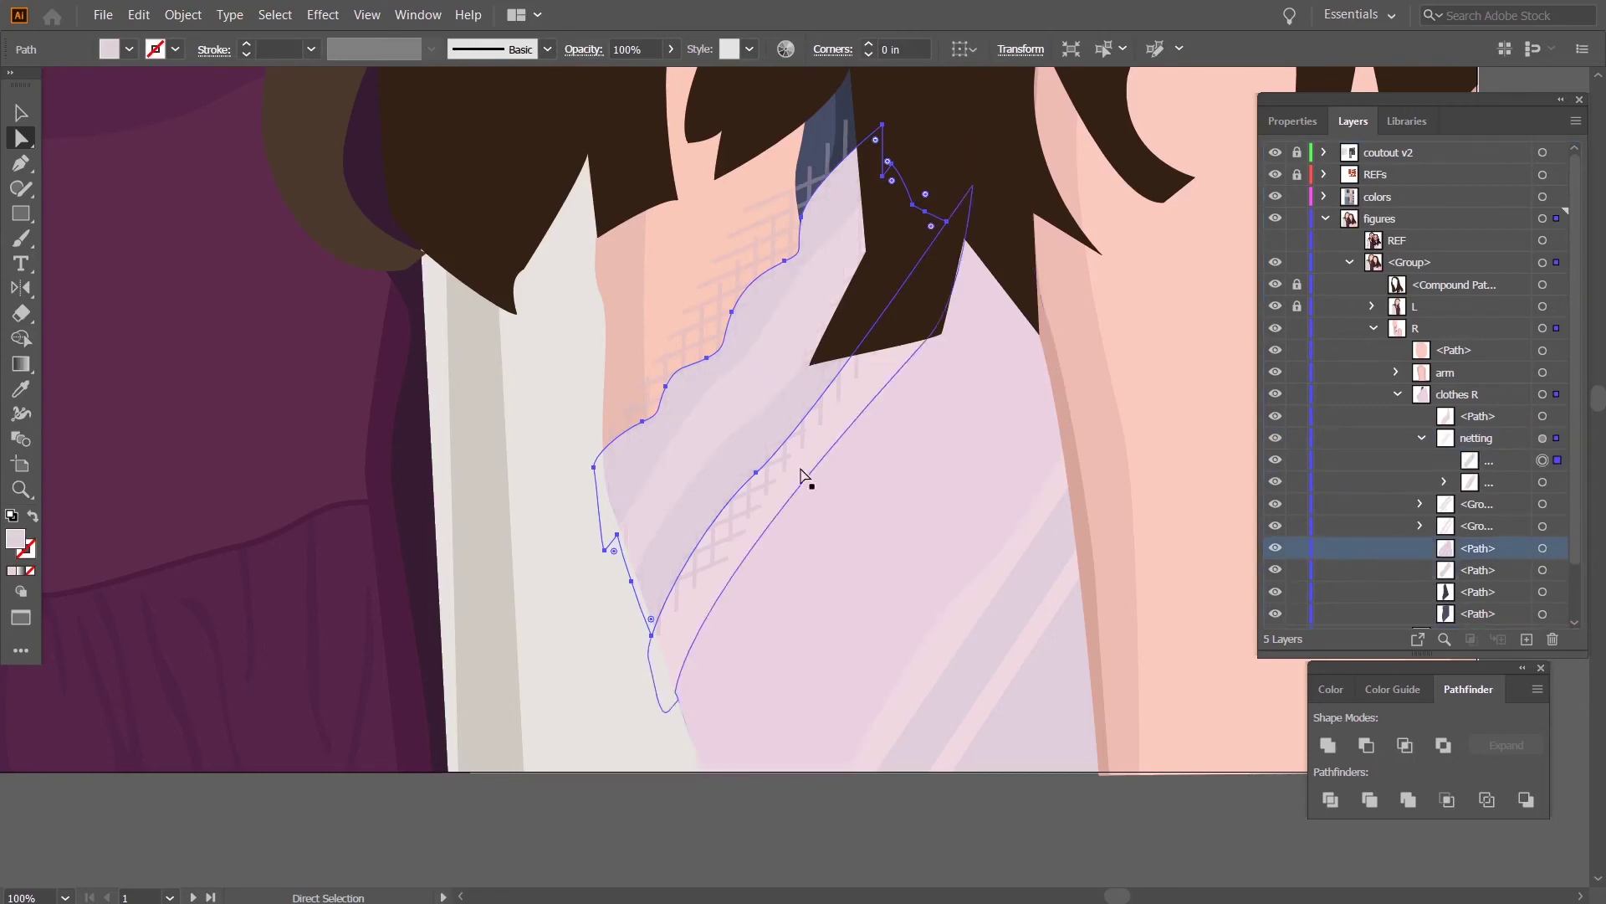
Clip the second lattice to the pink top's lower side panel with a clipping mask and name it netting.
{"action": "left_click_drag", "start_coordinate": [1515, 548], "coordinate": [1523, 473]}
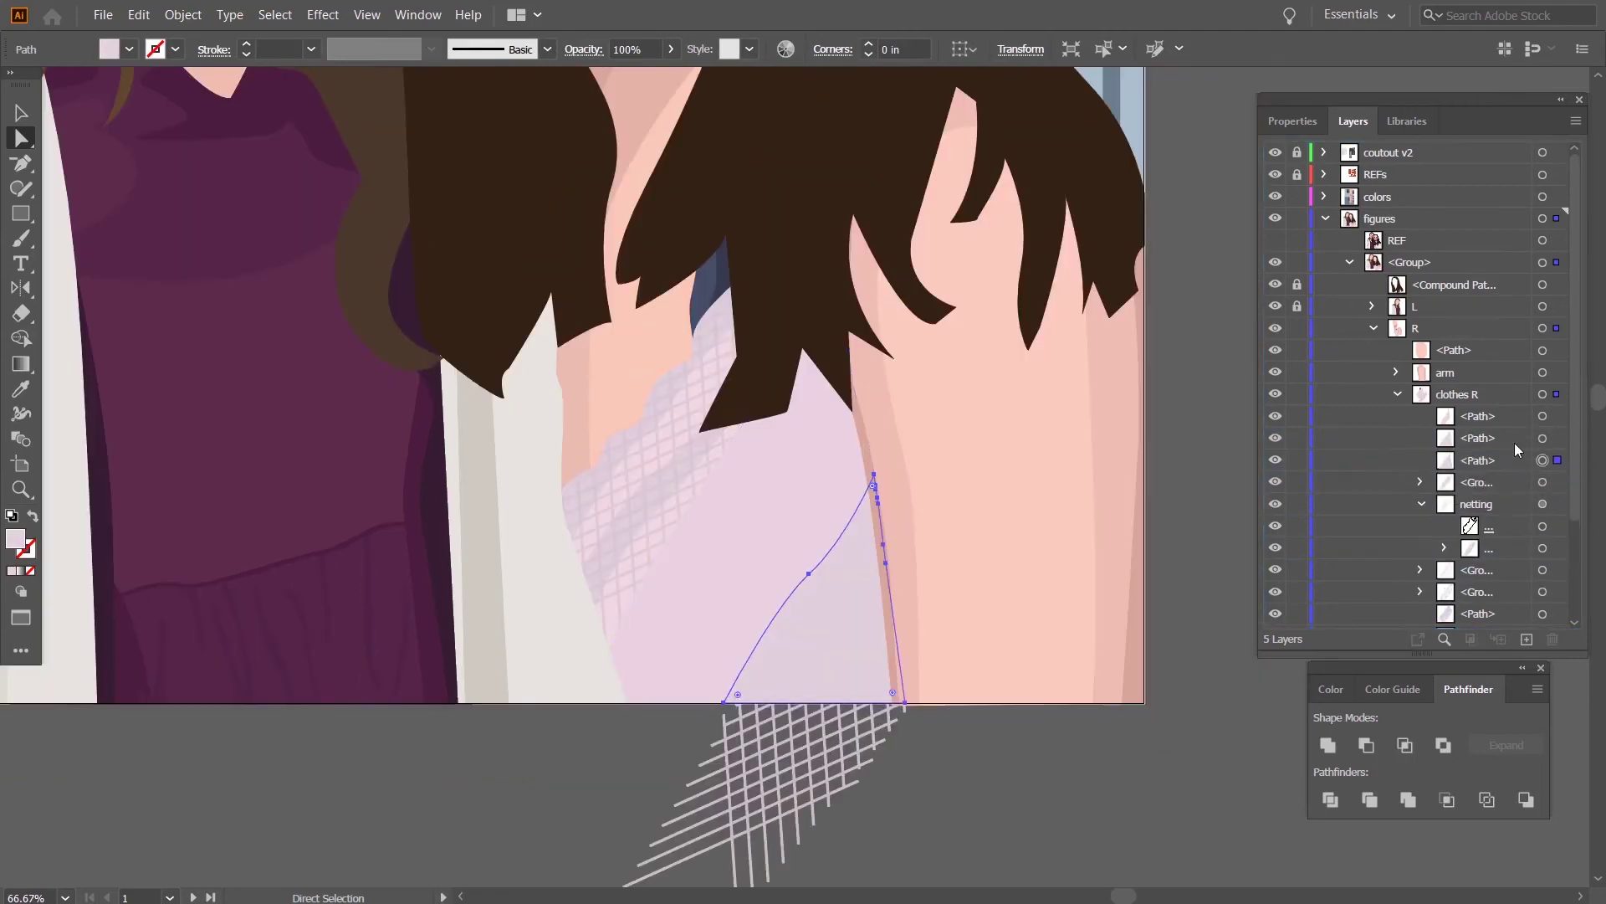
{"action": "left_click", "coordinate": [1543, 439], "text": "shift"}
{"action": "key", "text": "ctrl+7"}
{"action": "key", "text": "ctrl+shift+a"}
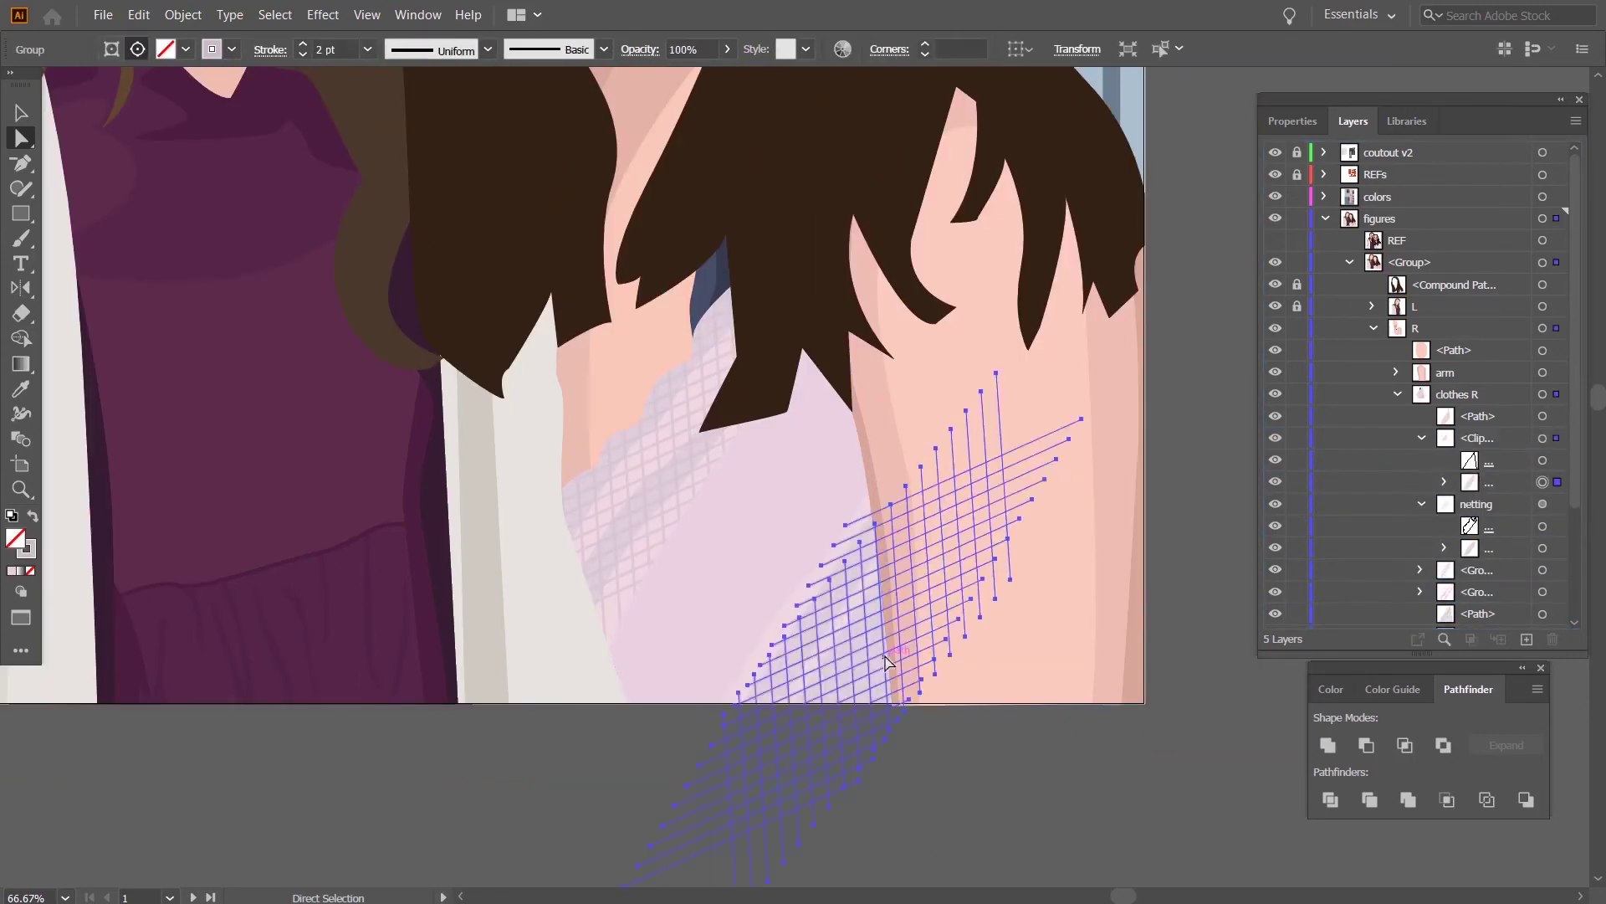
{"action": "left_click", "coordinate": [968, 760]}
{"action": "double_click", "coordinate": [1479, 438]}
{"action": "type", "text": "netting"}
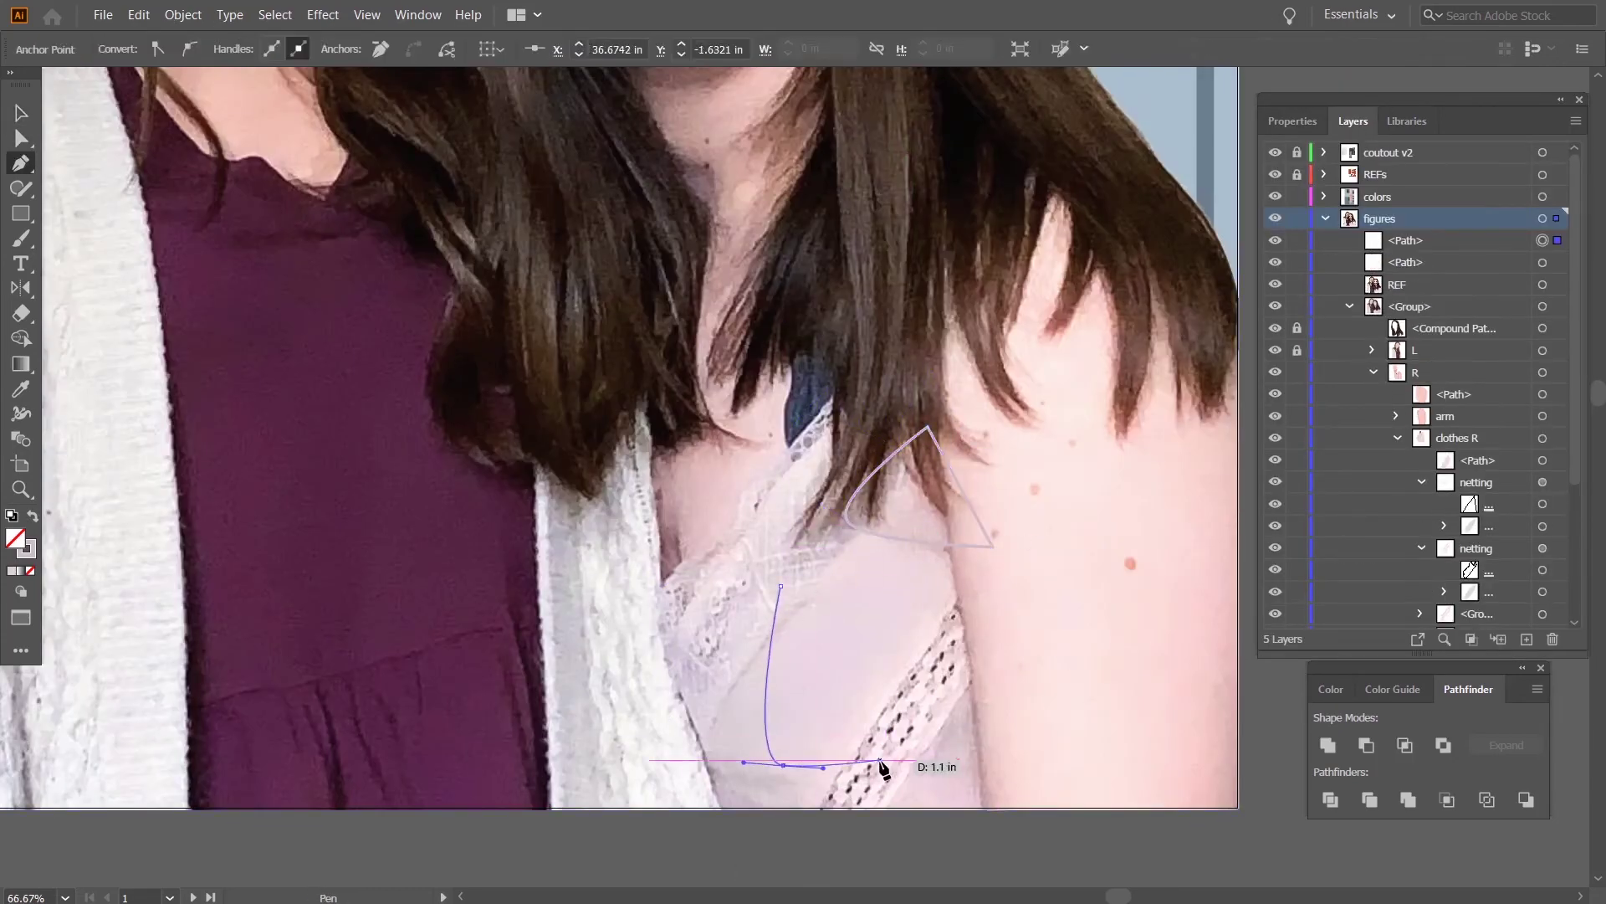
Fill the two traced shadow shapes on the pink top with colour dbc1d2 and hide the reference photo.
{"action": "left_click", "coordinate": [1275, 285]}
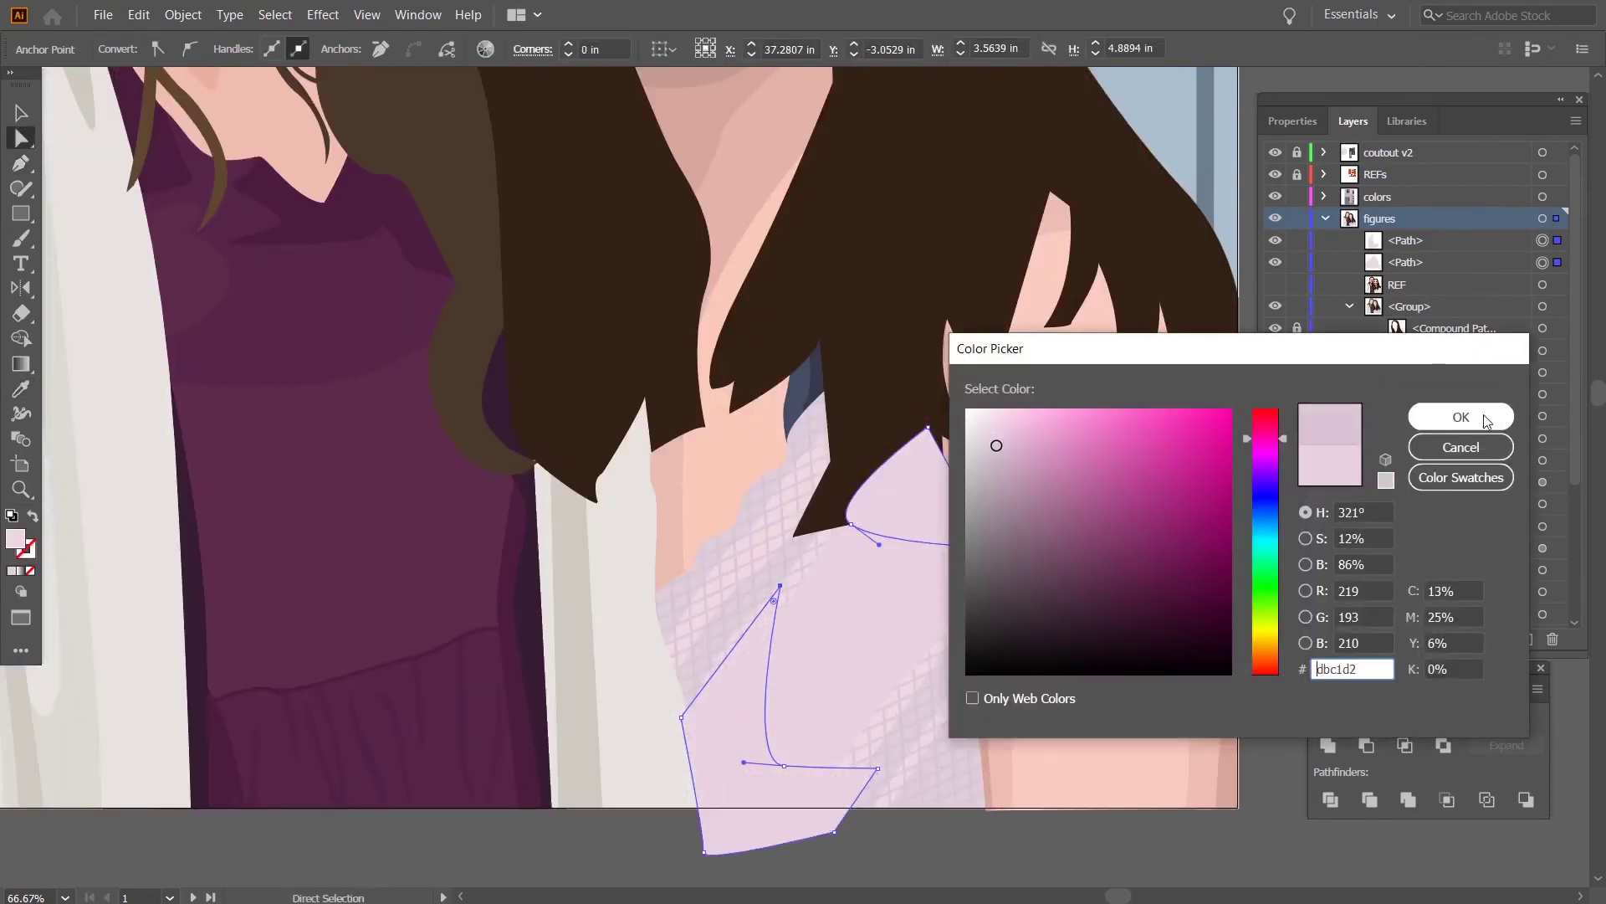
{"action": "left_click", "coordinate": [1461, 417]}
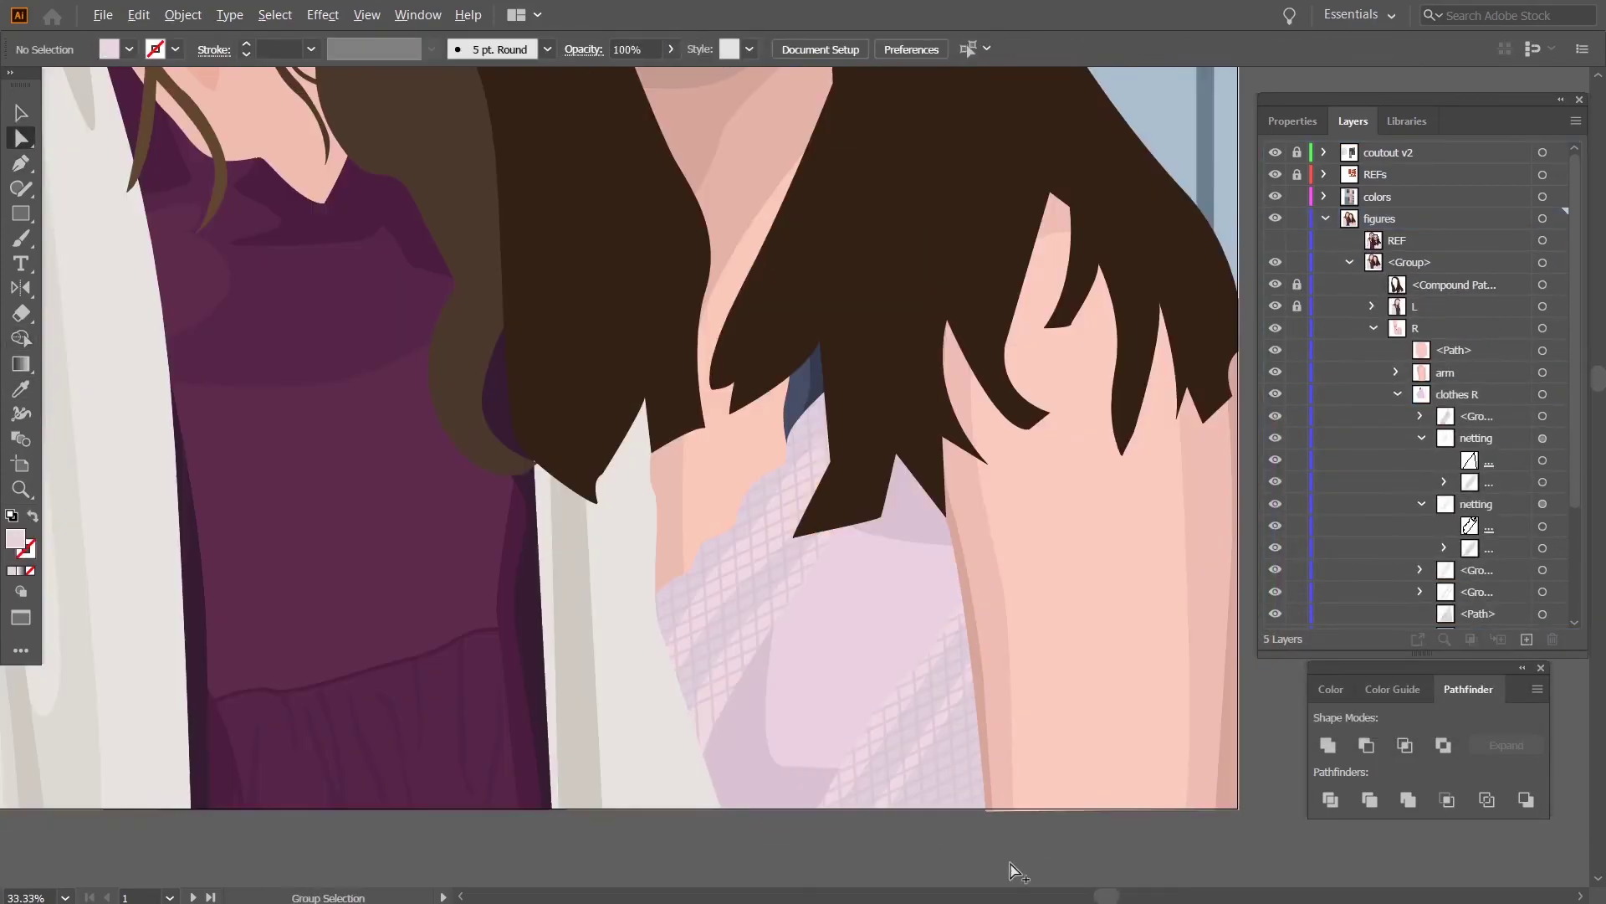
{"action": "left_click", "coordinate": [1458, 417]}
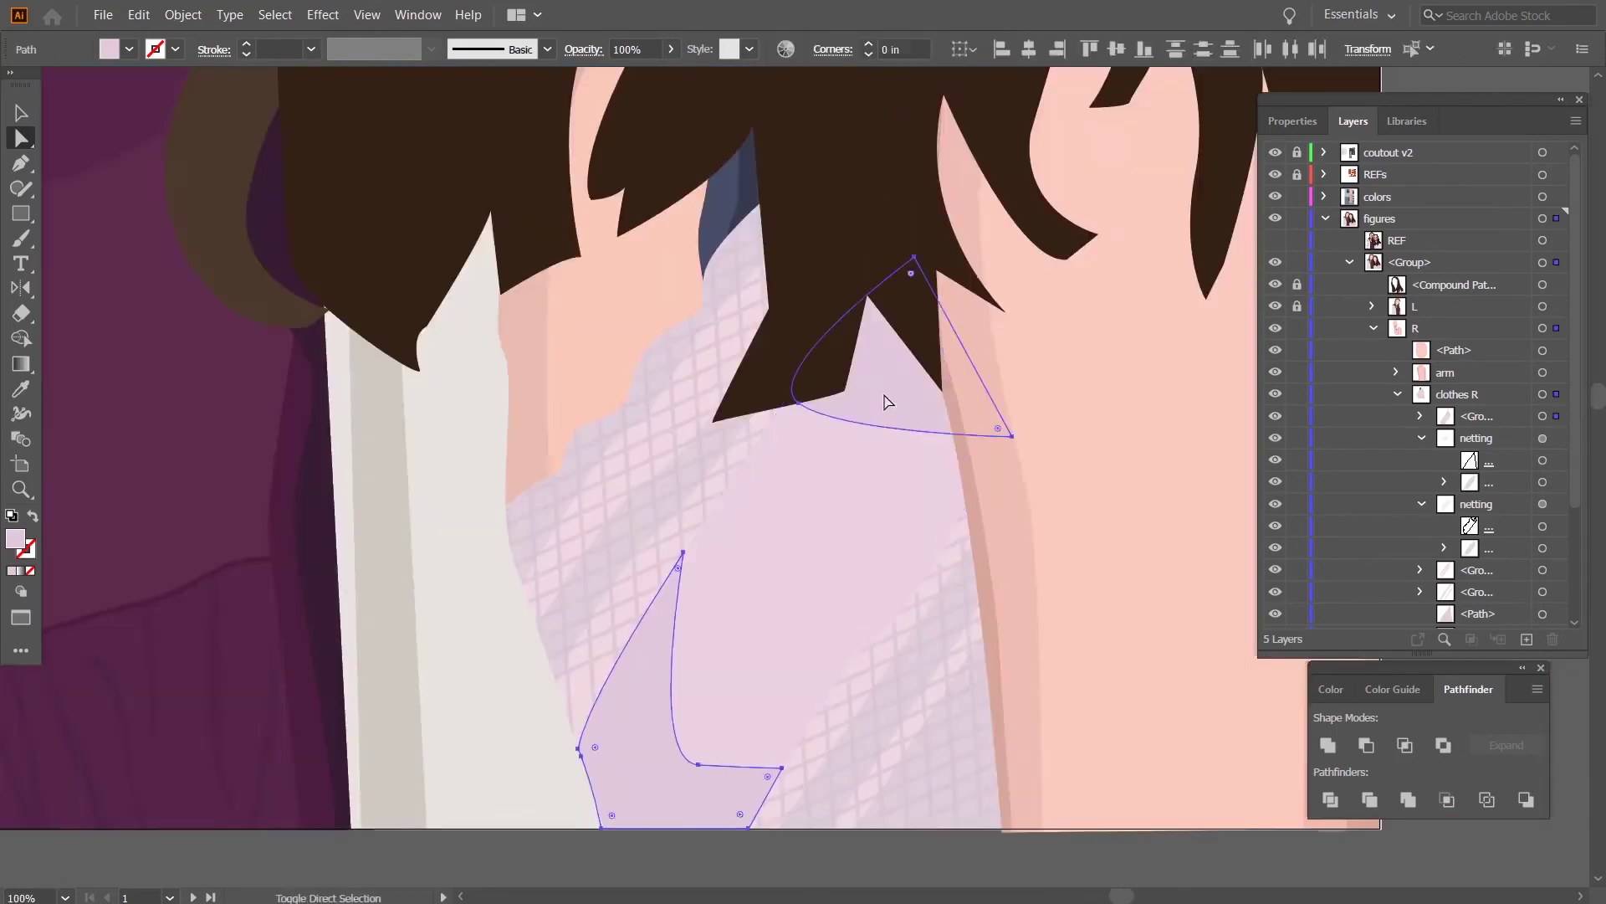
Recolor the pink top's two shadow shapes to a more saturated pink using Recolor Artwork.
{"action": "left_click", "coordinate": [139, 15]}
{"action": "mouse_move", "coordinate": [181, 336]}
{"action": "left_click", "coordinate": [501, 337]}
{"action": "left_click_drag", "start_coordinate": [741, 706], "coordinate": [751, 710]}
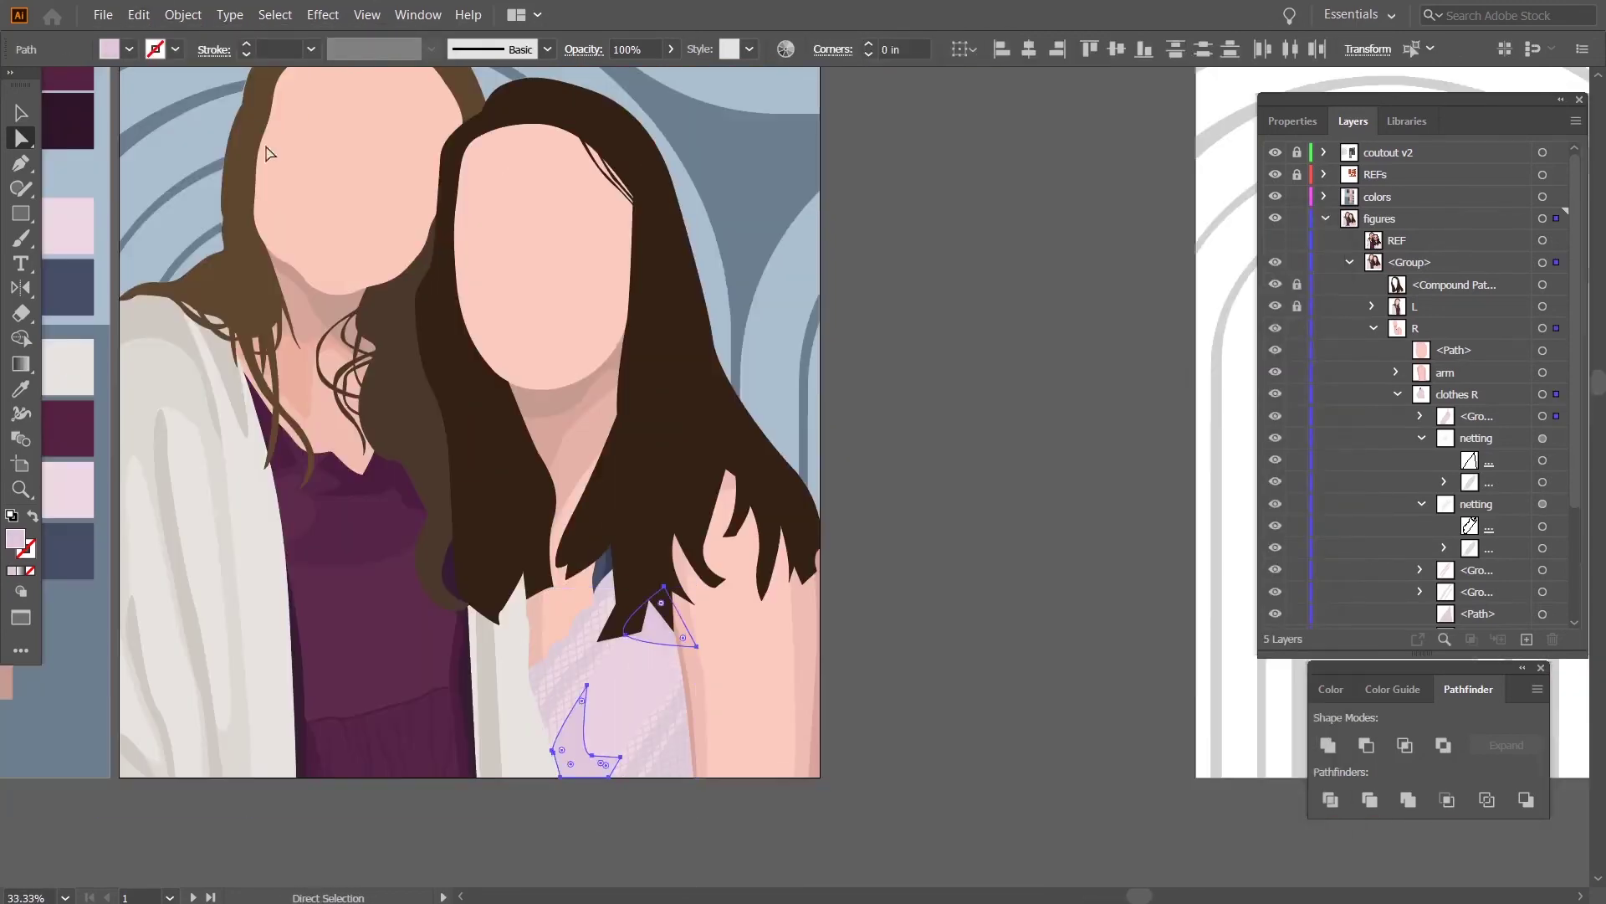
{"action": "left_click", "coordinate": [138, 14]}
{"action": "mouse_move", "coordinate": [287, 329]}
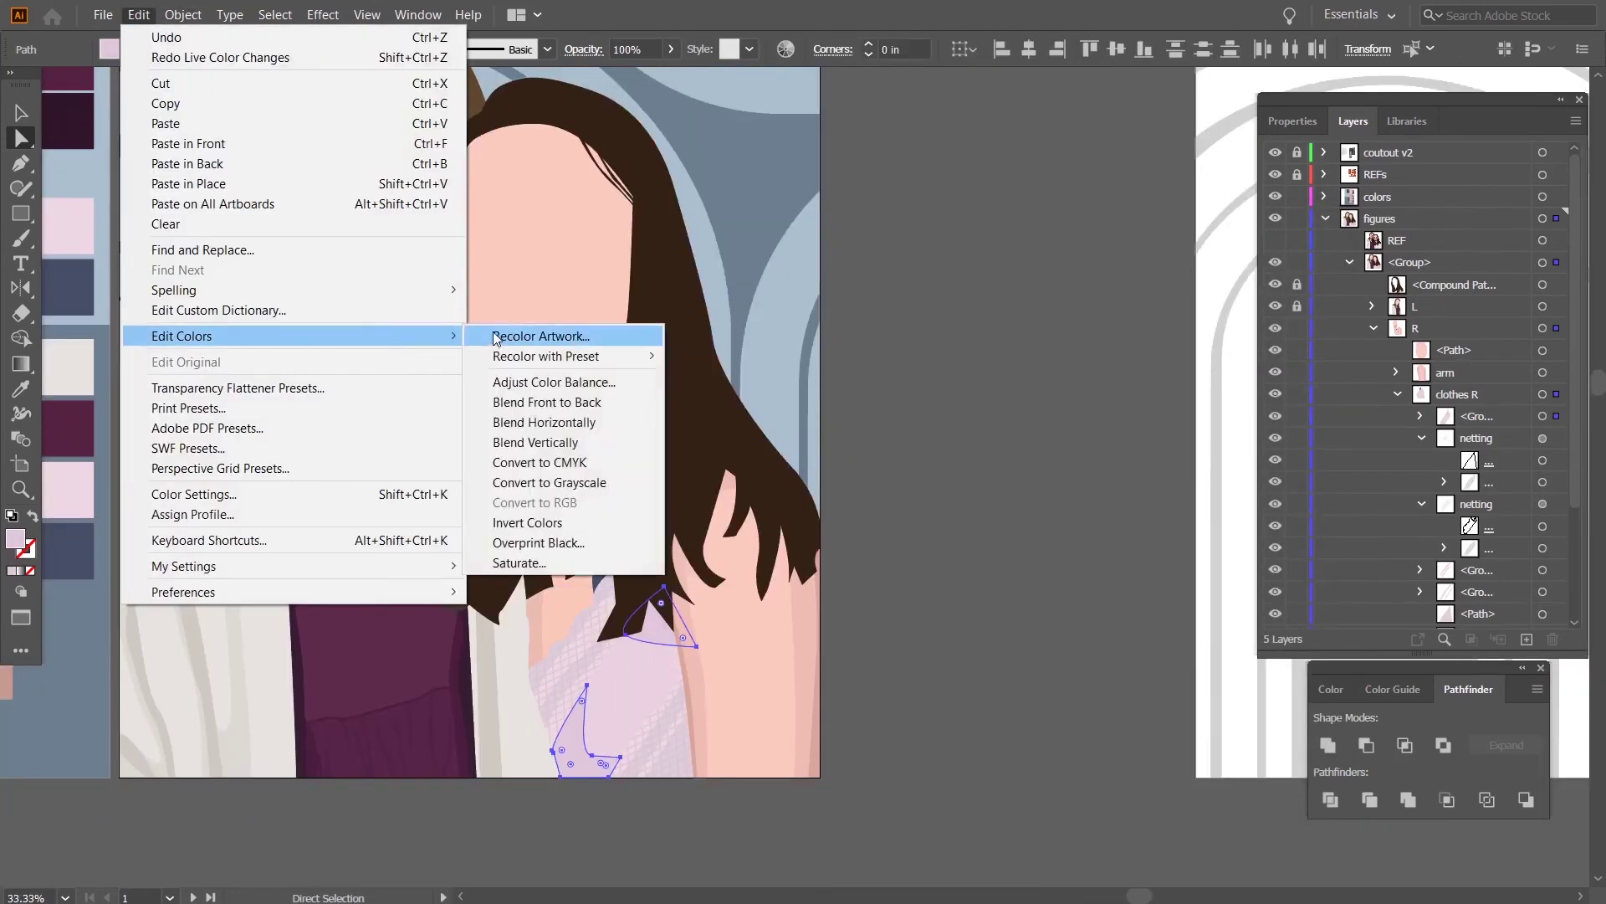
{"action": "left_click", "coordinate": [535, 336]}
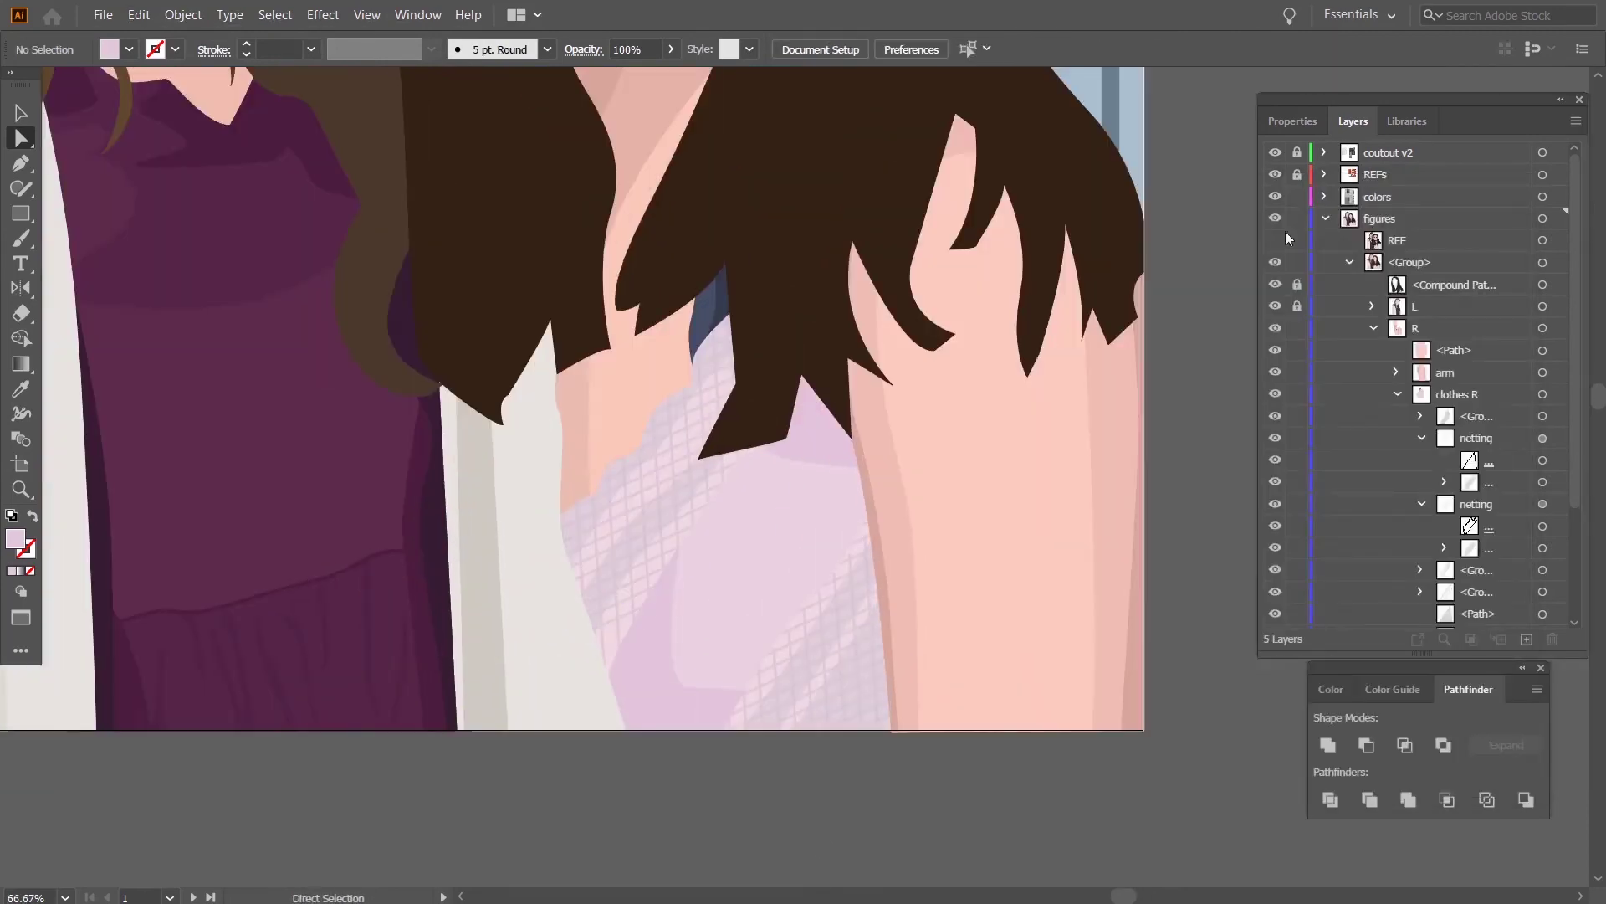
Group the dark blue strap shapes separately from clothes R and place the group just below it.
{"action": "scroll", "coordinate": [1439, 444], "scroll_direction": "down", "scroll_amount": 1}
{"action": "left_click", "coordinate": [1484, 559]}
{"action": "left_click", "coordinate": [1395, 394]}
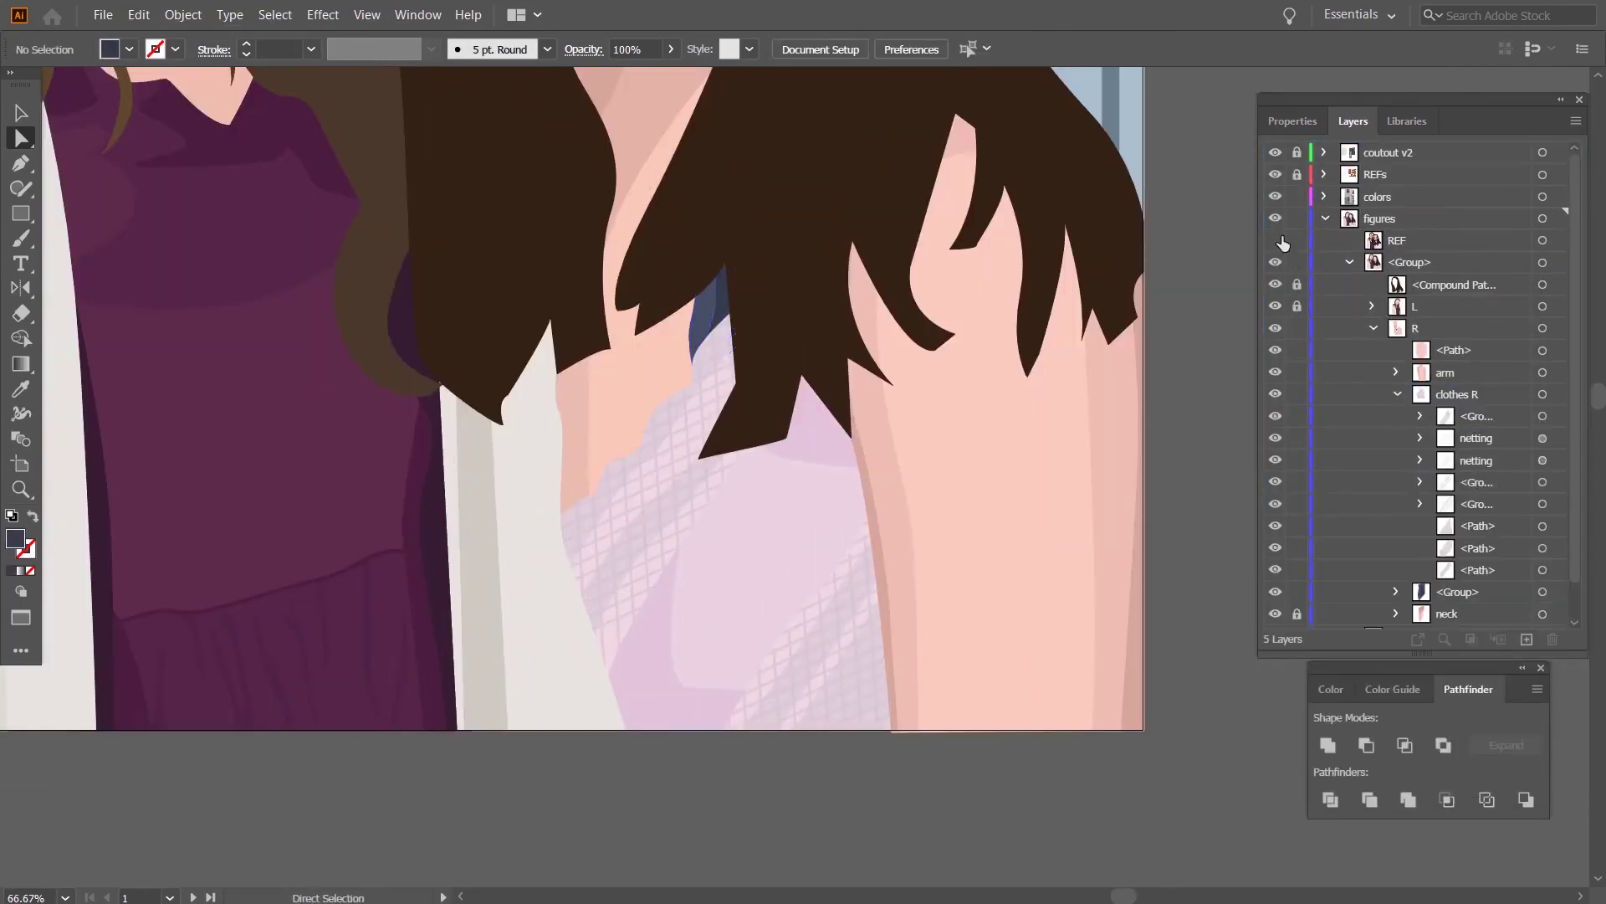
Trace the hair's shadow over the pink top's lace neckline from the reference photo as a mauve shape at 38% opacity.
{"action": "left_click", "coordinate": [1275, 240]}
{"action": "key", "text": "p"}
{"action": "left_click", "coordinate": [691, 358]}
{"action": "left_click_drag", "start_coordinate": [709, 424], "coordinate": [755, 502]}
{"action": "left_click", "coordinate": [795, 459]}
{"action": "left_click", "coordinate": [835, 369]}
{"action": "left_click", "coordinate": [690, 357]}
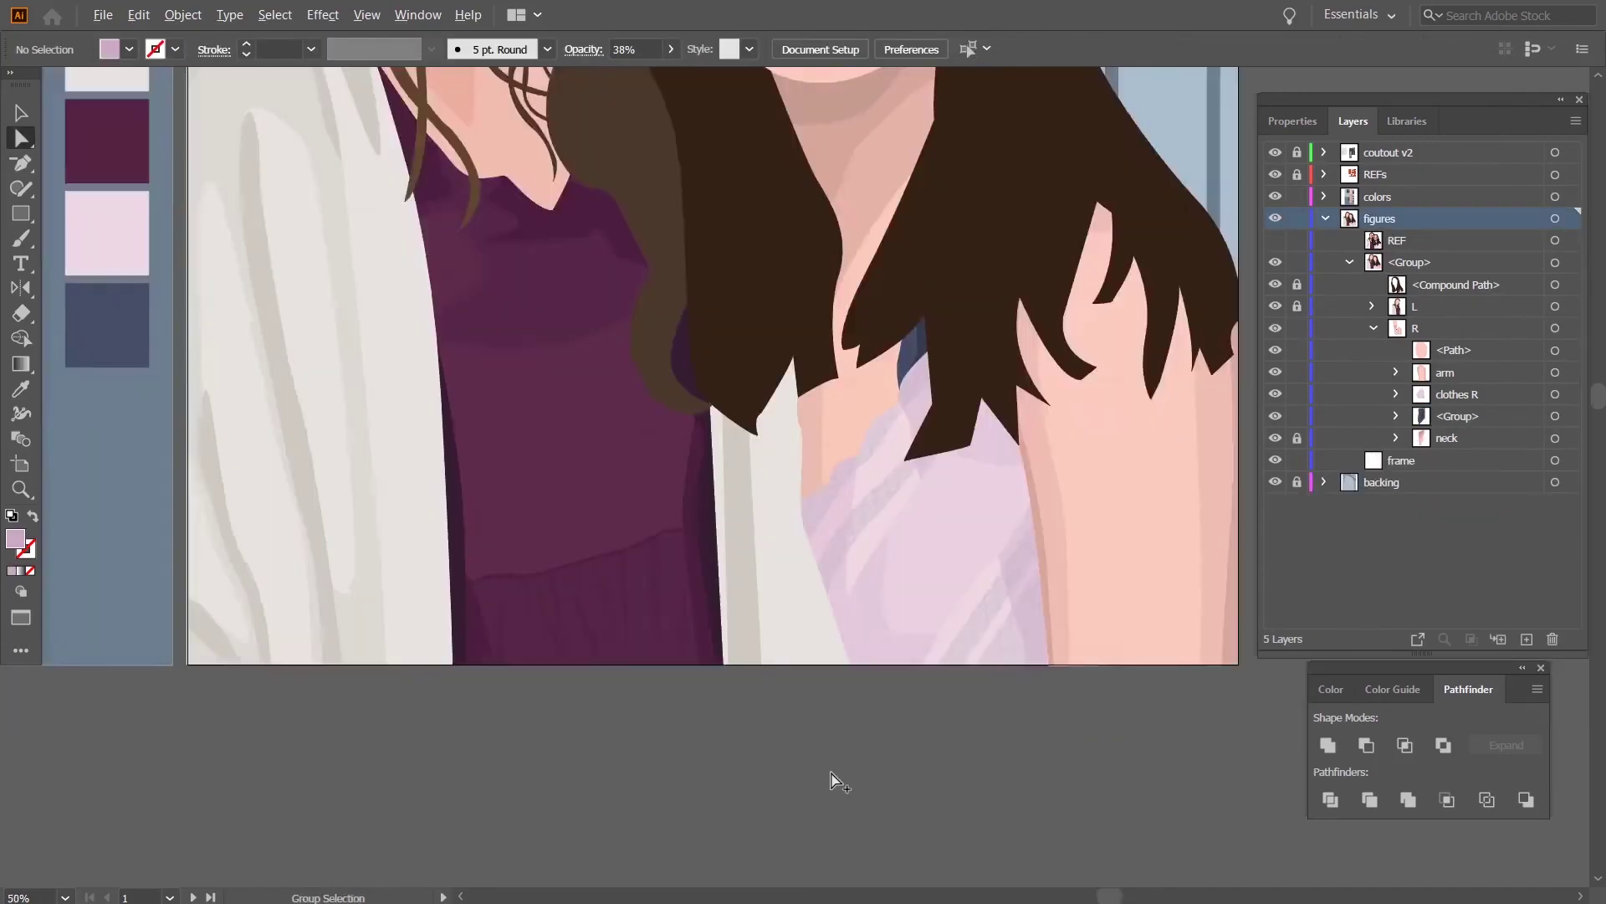
Trace two narrow fold shadows along the cardigan's inner front edge from the reference photo with the Pen tool.
{"action": "left_click", "coordinate": [1275, 240]}
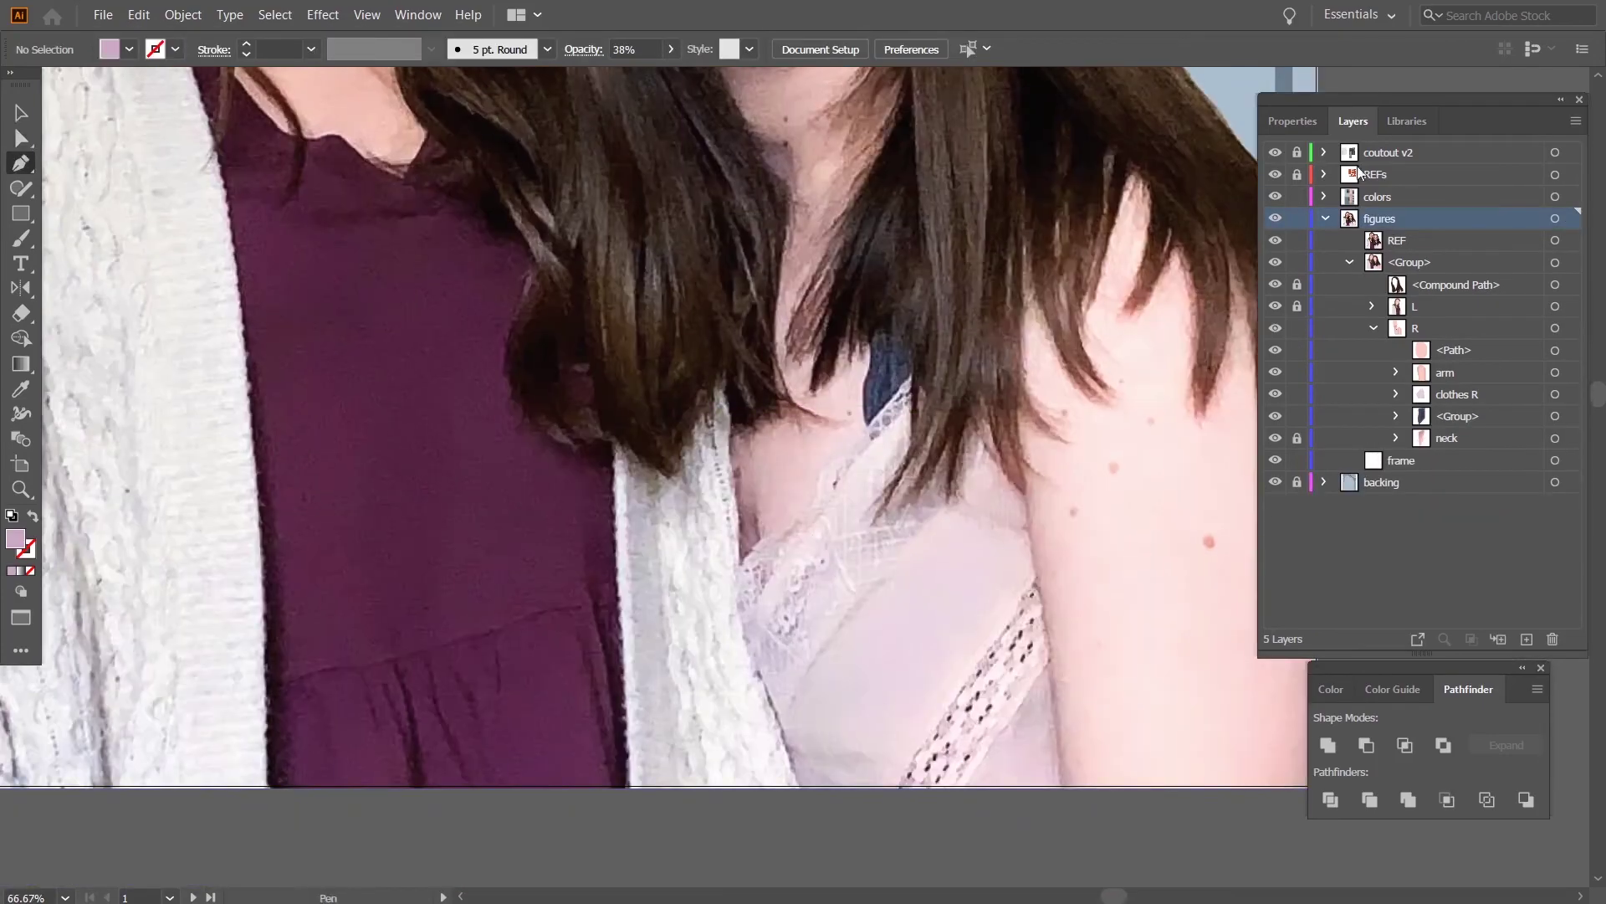
{"action": "left_click", "coordinate": [689, 396]}
{"action": "left_click", "coordinate": [699, 569]}
{"action": "left_click", "coordinate": [661, 427]}
{"action": "left_click", "coordinate": [688, 396]}
{"action": "left_click", "coordinate": [782, 795]}
{"action": "left_click_drag", "start_coordinate": [710, 635], "coordinate": [698, 605]}
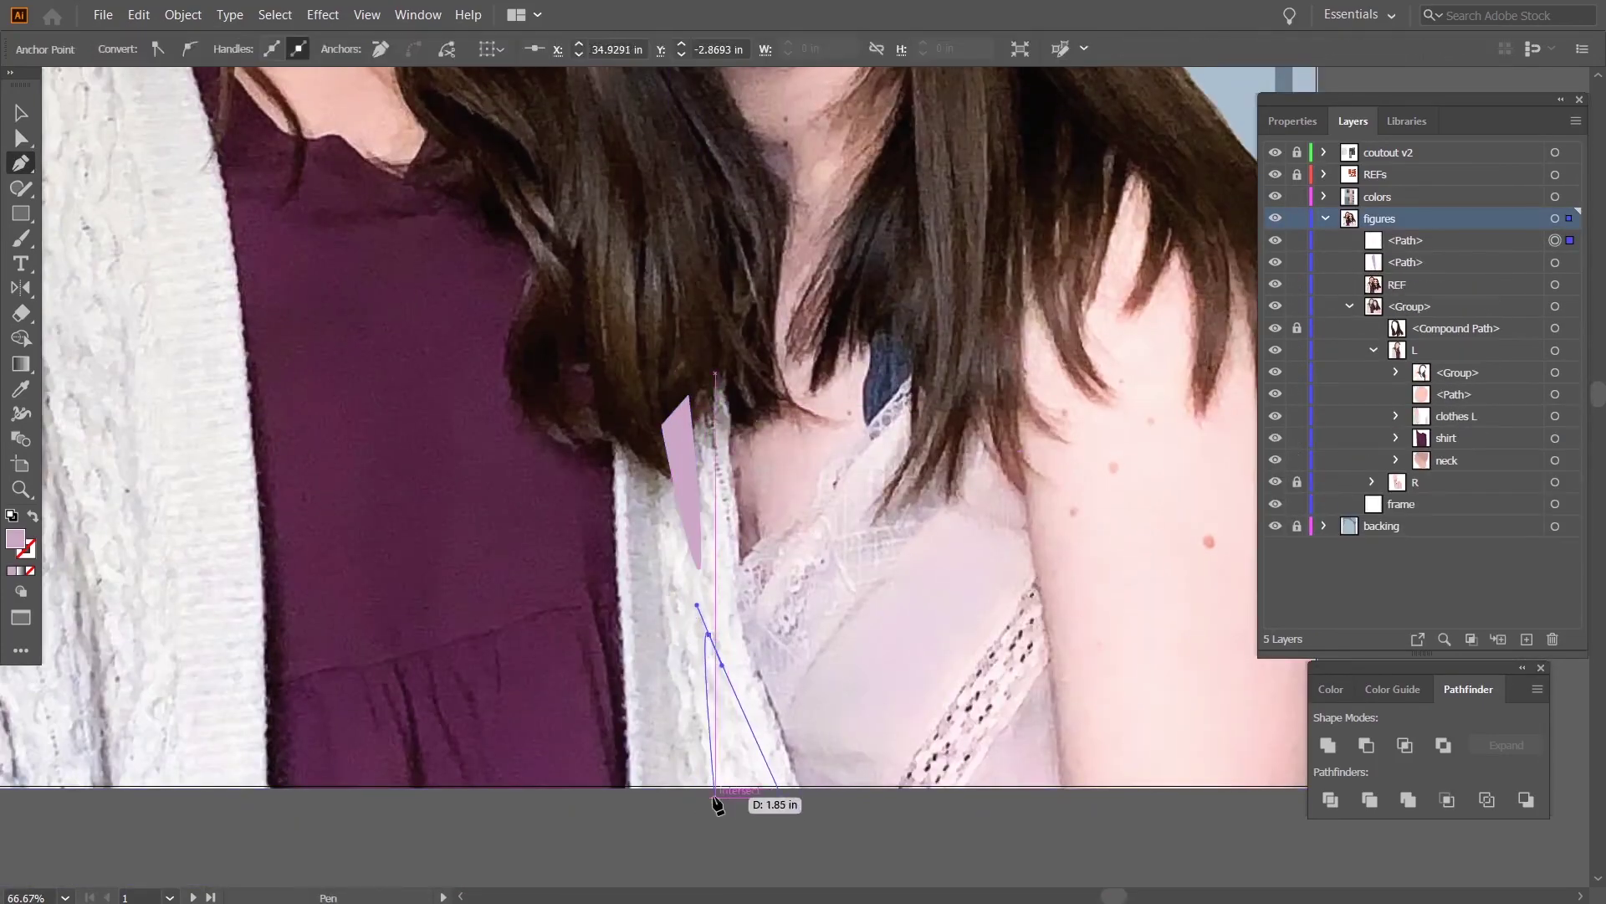
{"action": "left_click", "coordinate": [722, 797]}
{"action": "left_click", "coordinate": [782, 796]}
Lock and hide the reference photo, and fill both new fold shapes with the cardigan's shadow colour sampled from the artwork.
{"action": "left_click", "coordinate": [1297, 284]}
{"action": "left_click", "coordinate": [1275, 285]}
{"action": "key", "text": "a"}
{"action": "left_click", "coordinate": [687, 502], "text": "shift"}
{"action": "key", "text": "i"}
{"action": "left_click", "coordinate": [132, 721]}
{"action": "key", "text": "a"}
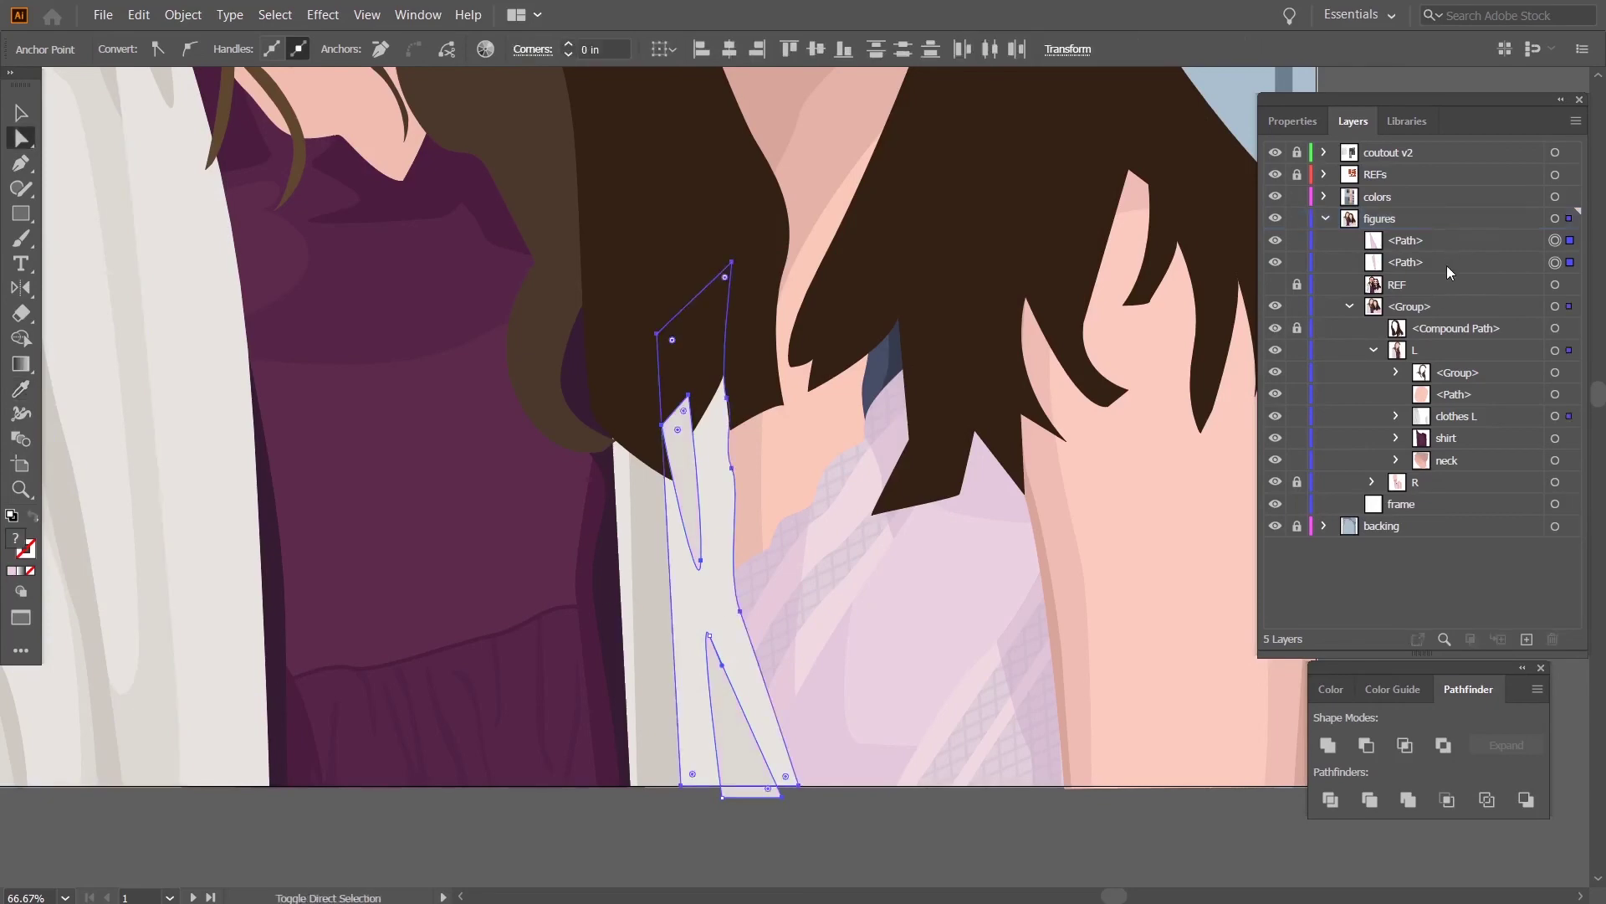
Move the two fold shapes into the R group of clothes L and trim them to the cardigan's edges.
{"action": "left_click", "coordinate": [1397, 416]}
{"action": "left_click_drag", "start_coordinate": [1448, 264], "coordinate": [1471, 463]}
{"action": "left_click", "coordinate": [1421, 461]}
{"action": "scroll", "coordinate": [770, 779], "scroll_direction": "up", "scroll_amount": 1}
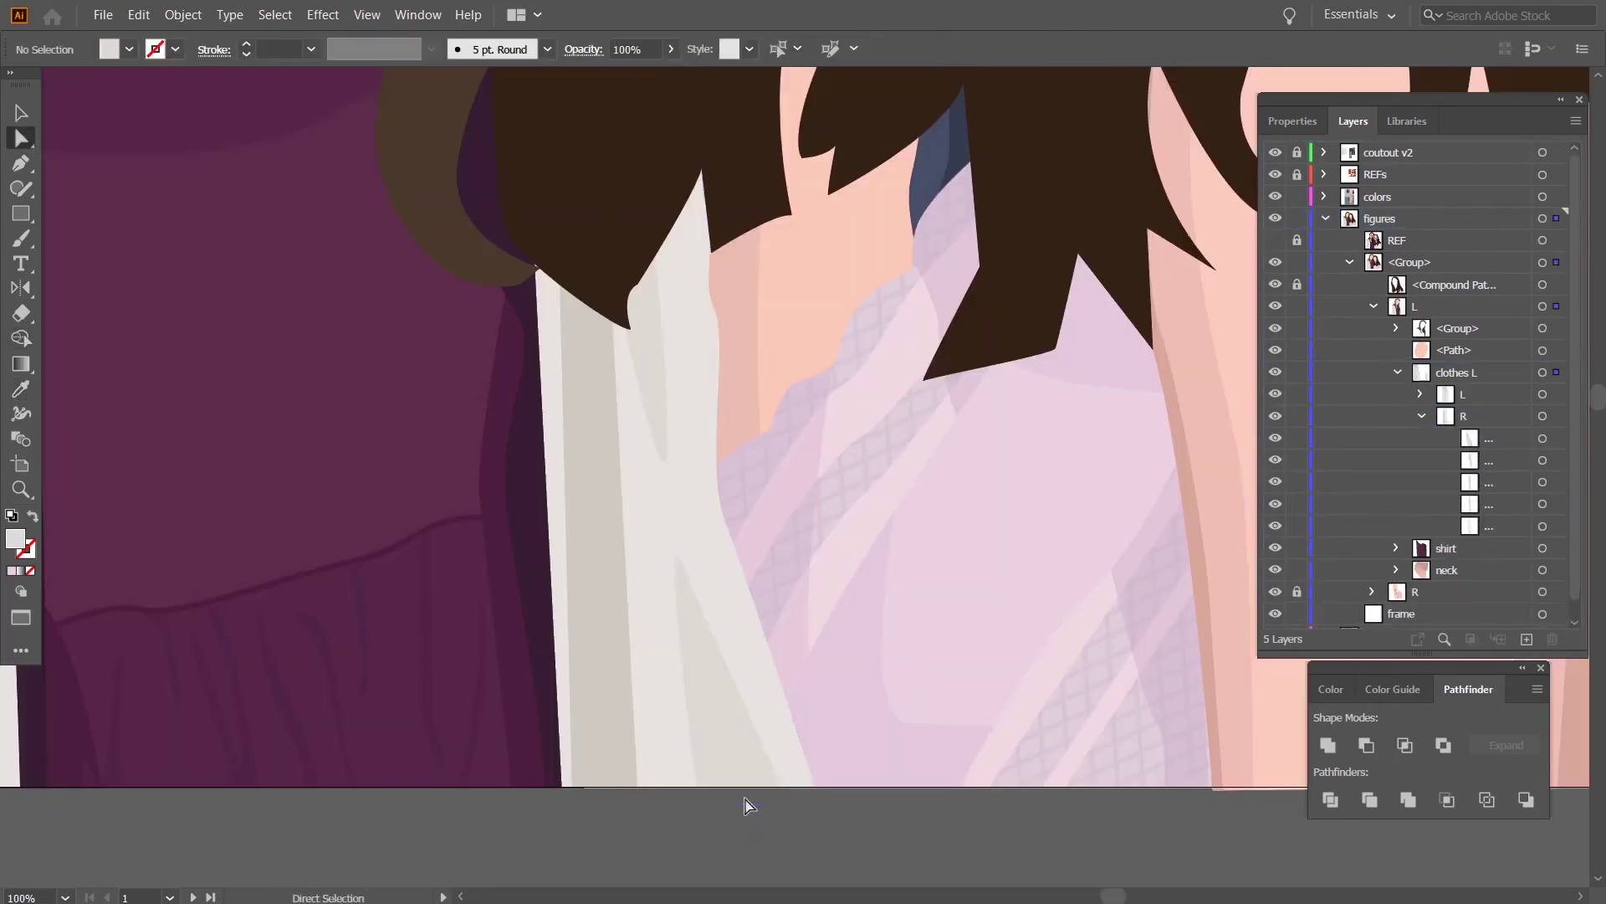
Review the whole portrait and collapse the nested clothing groups so that figure L lists only its main parts.
{"action": "scroll", "coordinate": [745, 794], "scroll_direction": "down", "scroll_amount": 5}
{"action": "scroll", "coordinate": [745, 794], "scroll_direction": "up", "scroll_amount": 1}
{"action": "scroll", "coordinate": [969, 476], "scroll_direction": "down", "scroll_amount": 1}
{"action": "scroll", "coordinate": [969, 476], "scroll_direction": "up", "scroll_amount": 1}
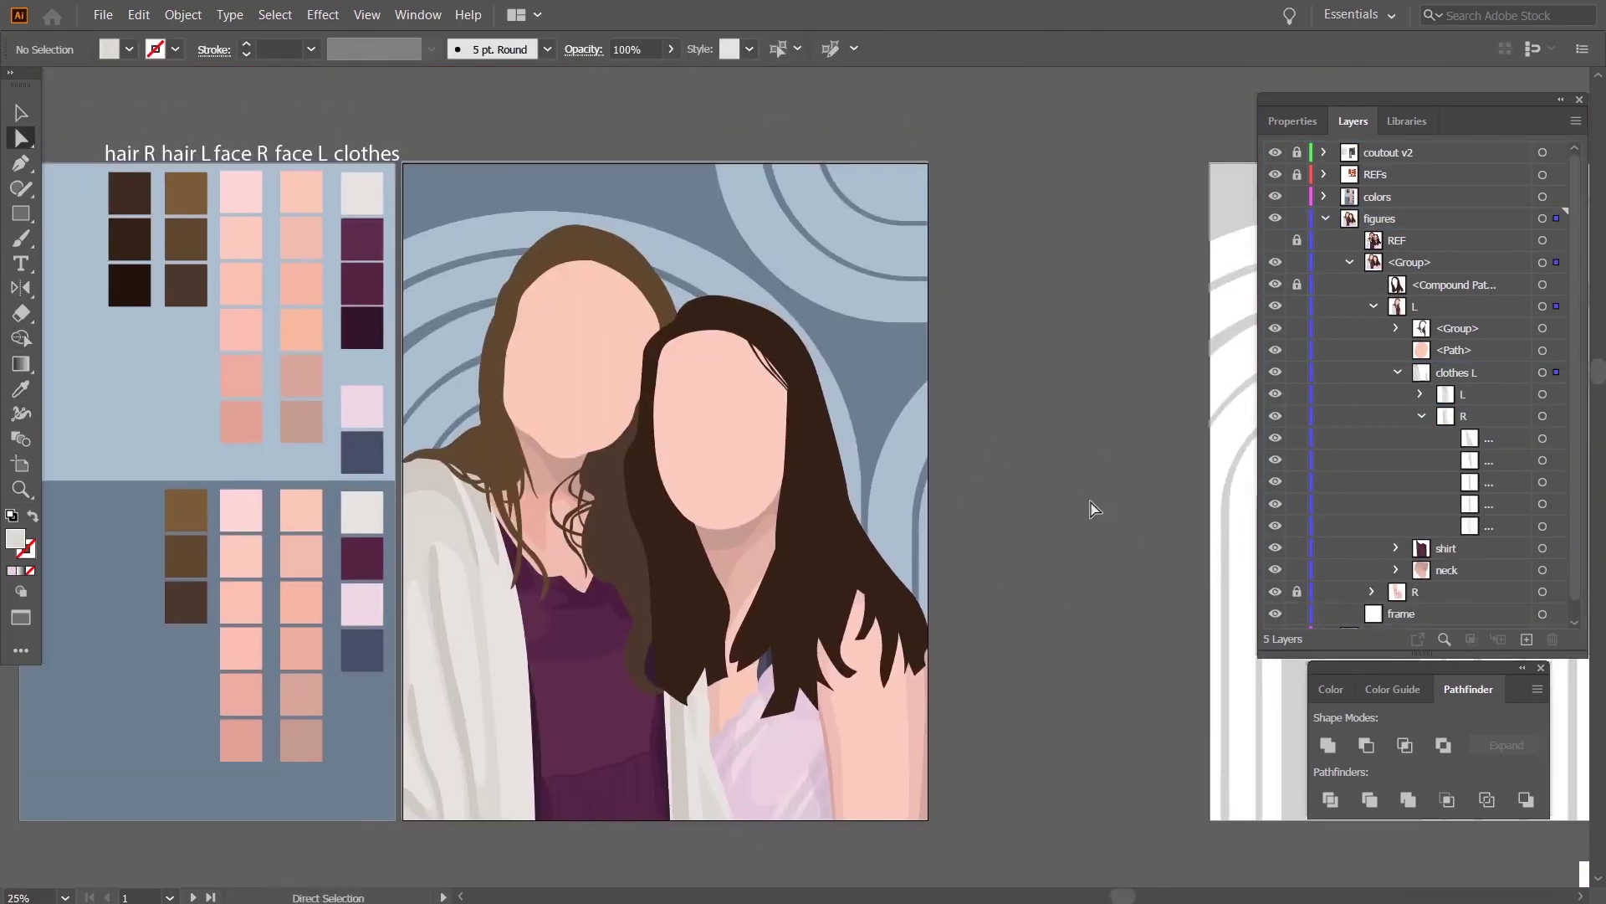
{"action": "left_click", "coordinate": [1422, 415]}
{"action": "left_click", "coordinate": [1373, 306], "text": "alt"}
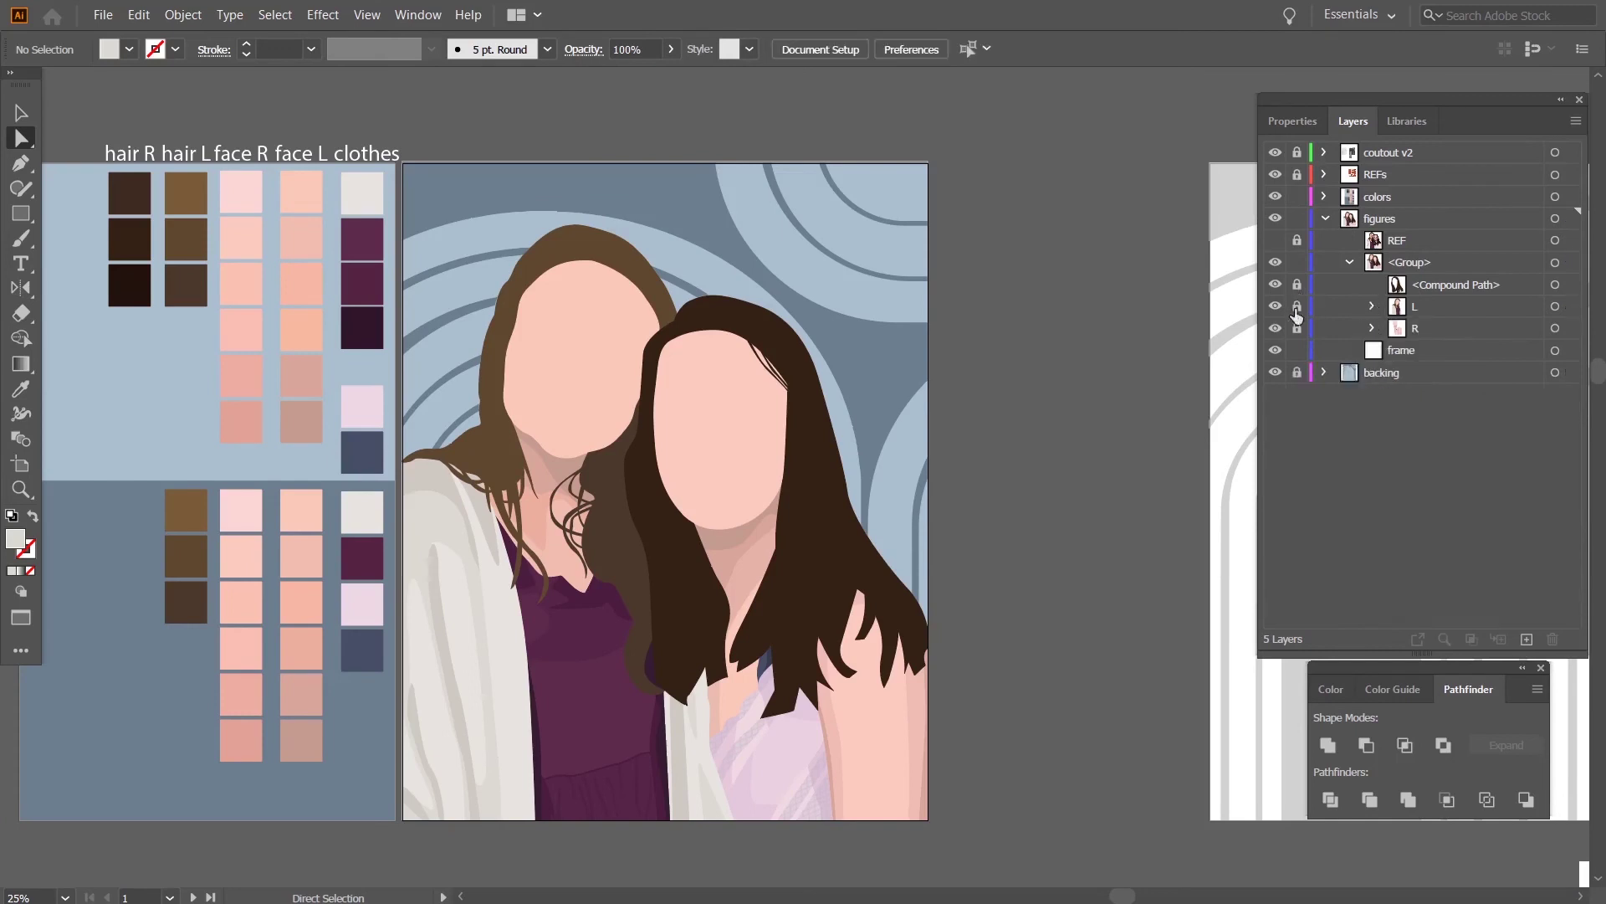
{"action": "left_click", "coordinate": [1373, 306]}
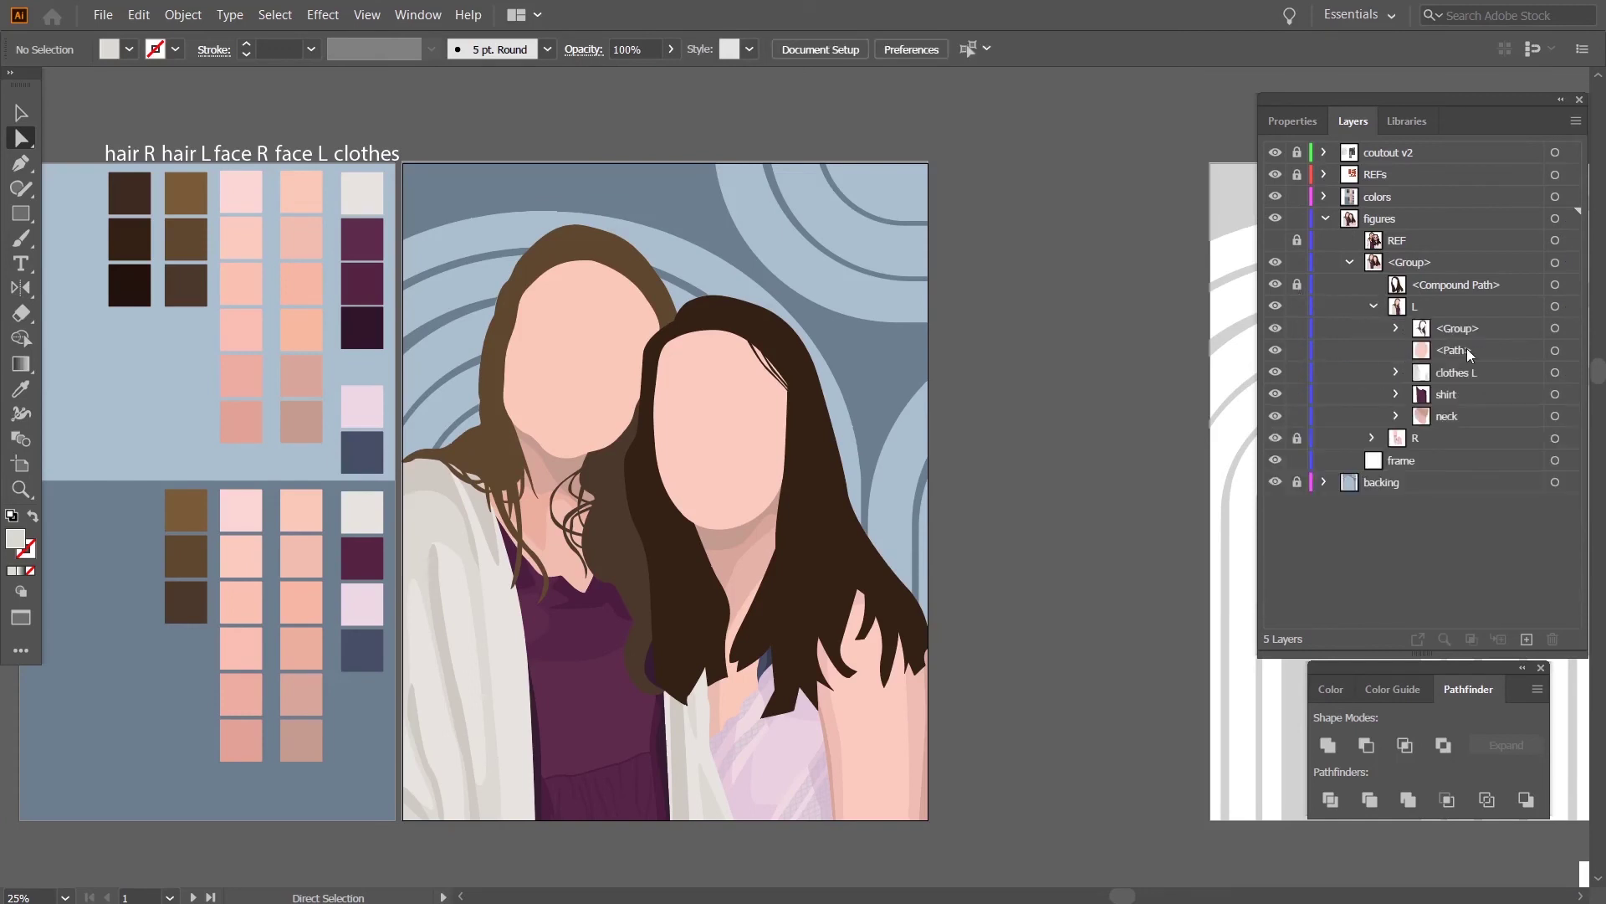